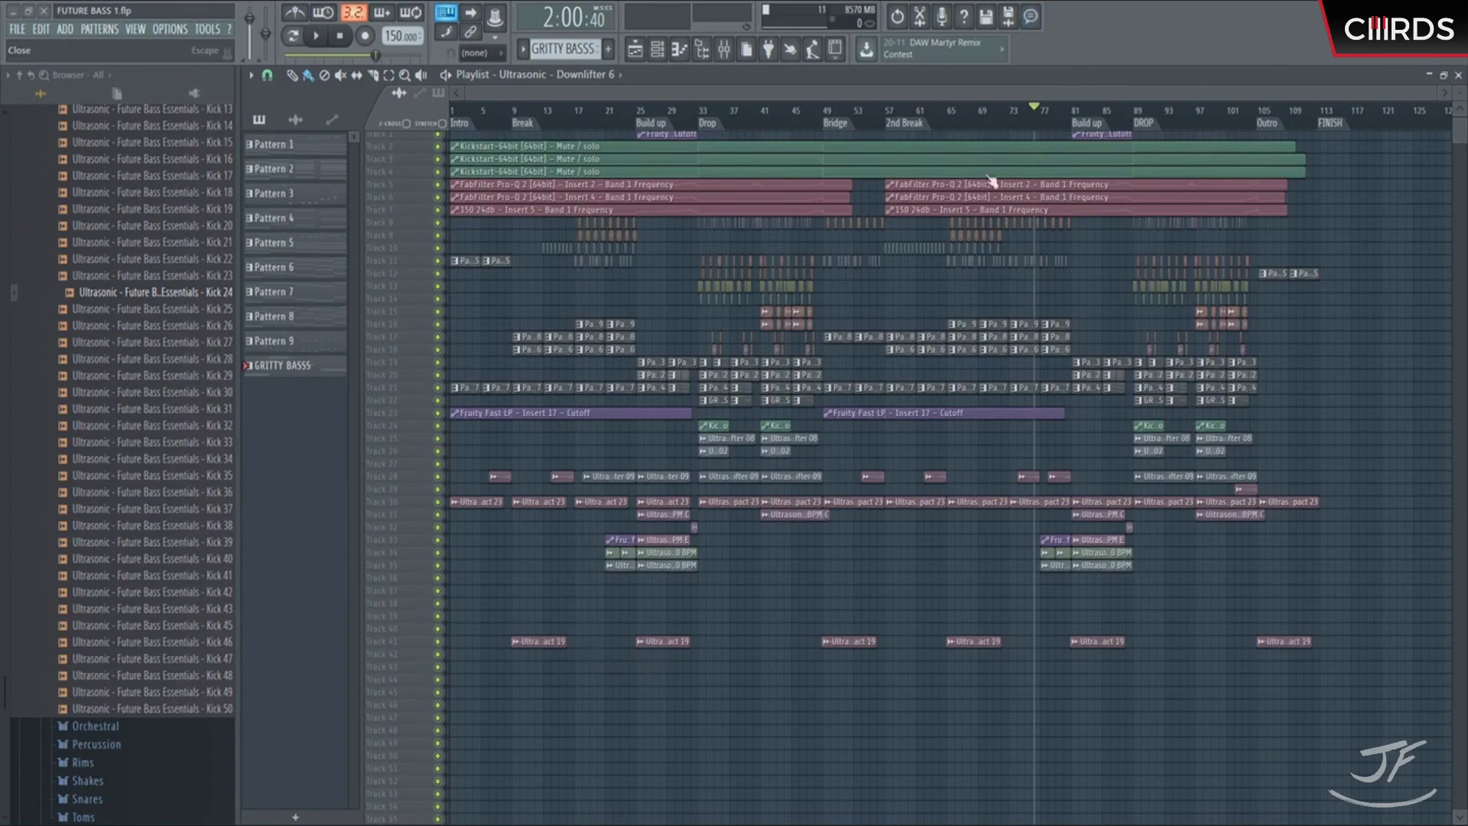
Step: Duplicate the drum clips on Tracks 9 and 10 through bars 72 to 80 of the 2nd Break section
{"action": "scroll", "coordinate": [1333, 270], "scroll_direction": "up", "scroll_amount": 4}
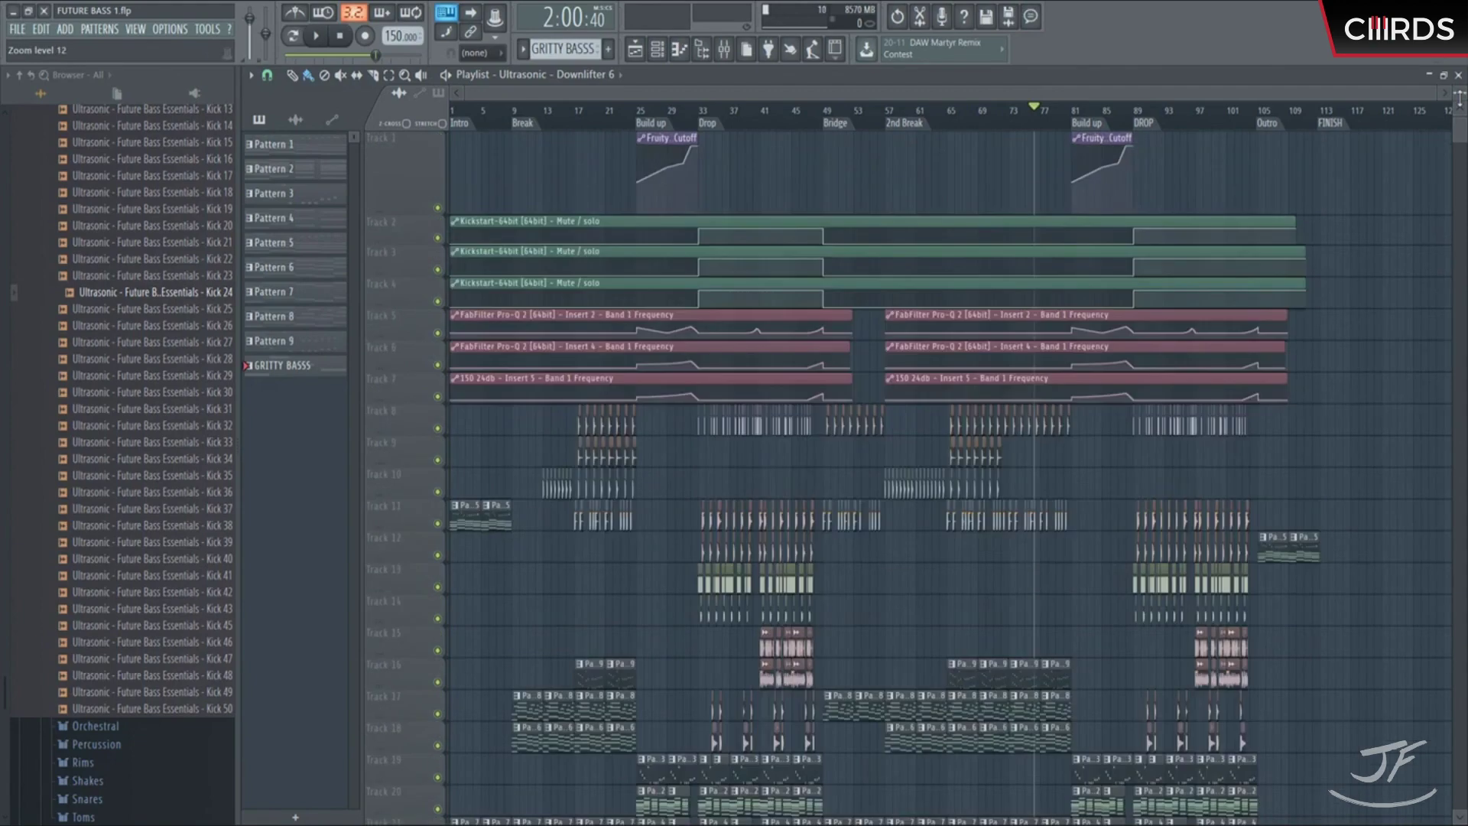
{"action": "scroll", "coordinate": [1333, 270], "scroll_direction": "down", "scroll_amount": 6}
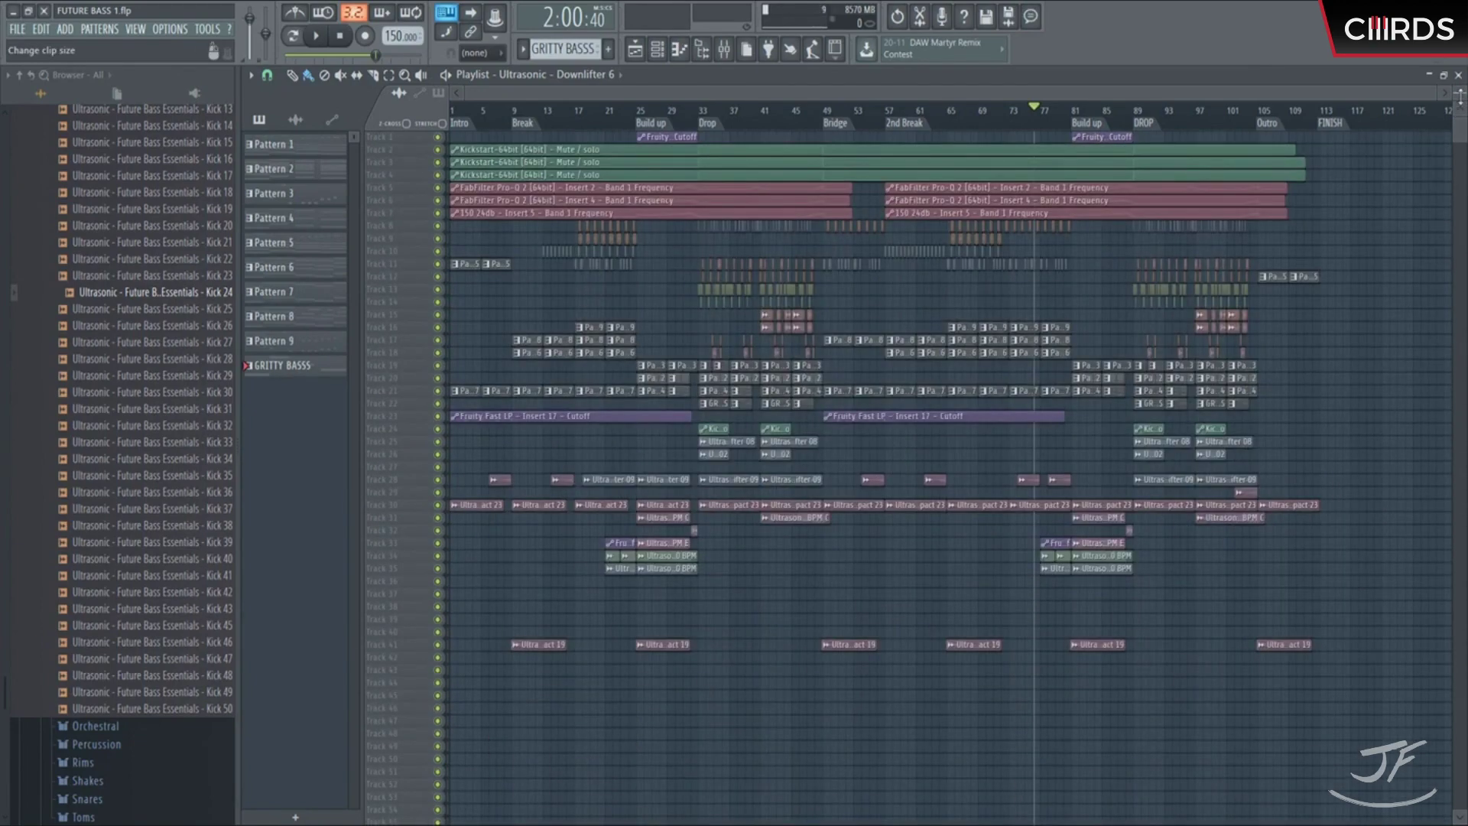
{"action": "scroll", "coordinate": [1333, 269], "scroll_direction": "up", "scroll_amount": 10}
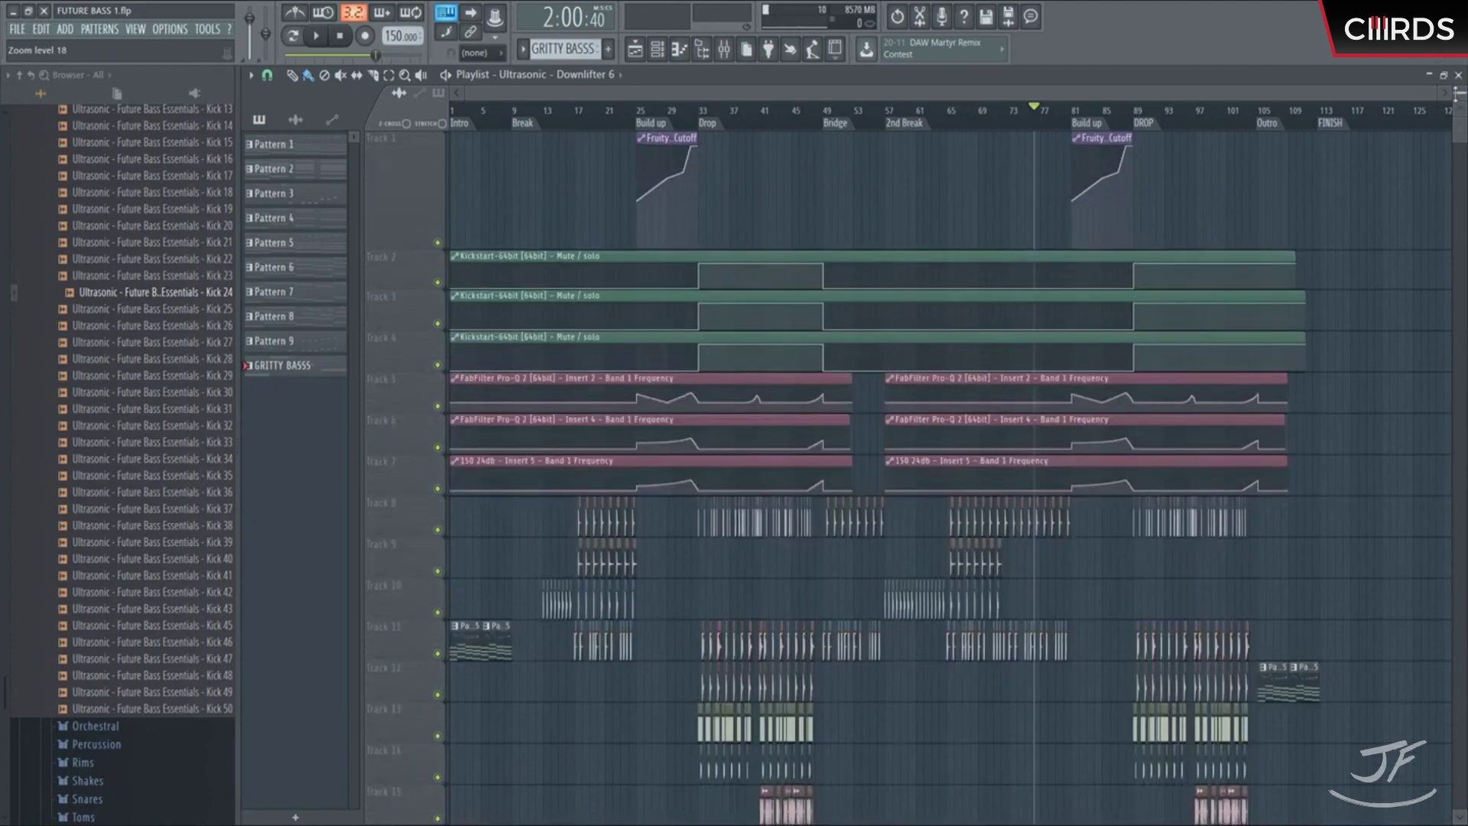
{"action": "scroll", "coordinate": [859, 492], "scroll_direction": "up", "scroll_amount": 4}
{"action": "scroll", "coordinate": [859, 491], "scroll_direction": "down", "scroll_amount": 3}
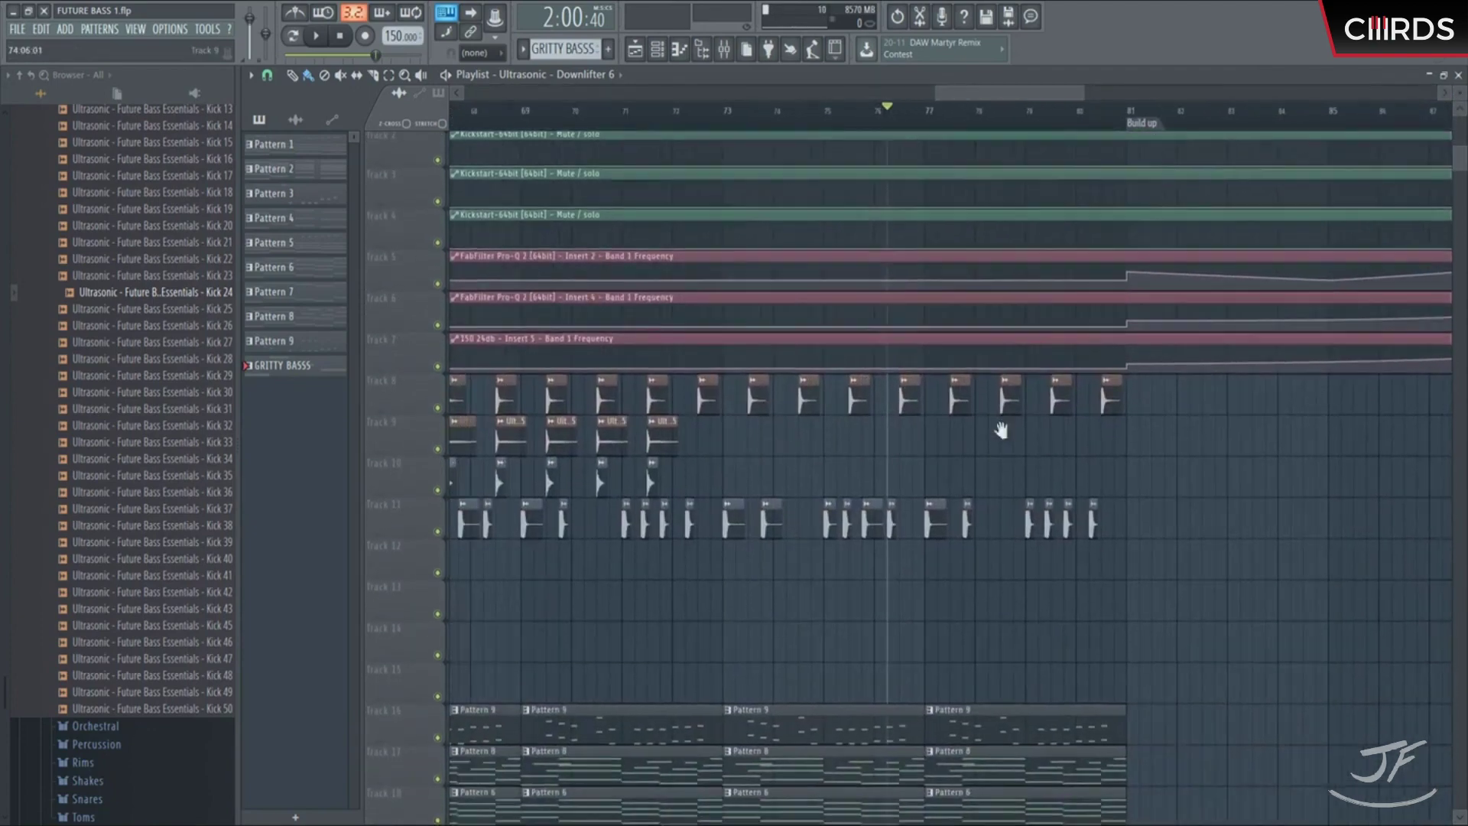
{"action": "left_click_drag", "start_coordinate": [986, 466], "coordinate": [1019, 423]}
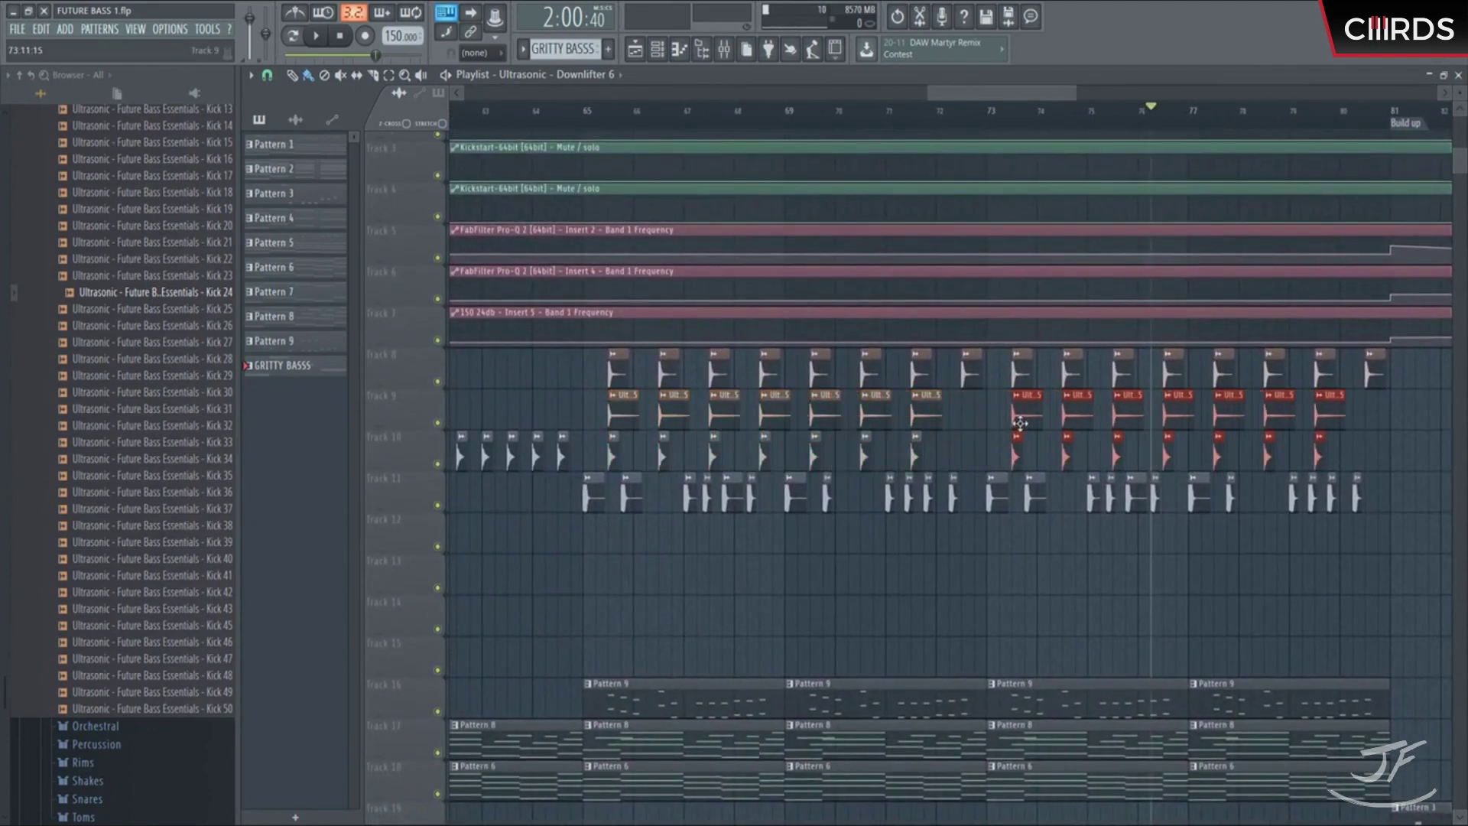
{"action": "left_click_drag", "start_coordinate": [952, 468], "coordinate": [974, 406]}
Step: Delete the Pattern 9 and Pattern 8 clips covering bars 65 to 68, and play the arrangement from just before bar 65
{"action": "scroll", "coordinate": [1006, 136], "scroll_direction": "down", "scroll_amount": 4}
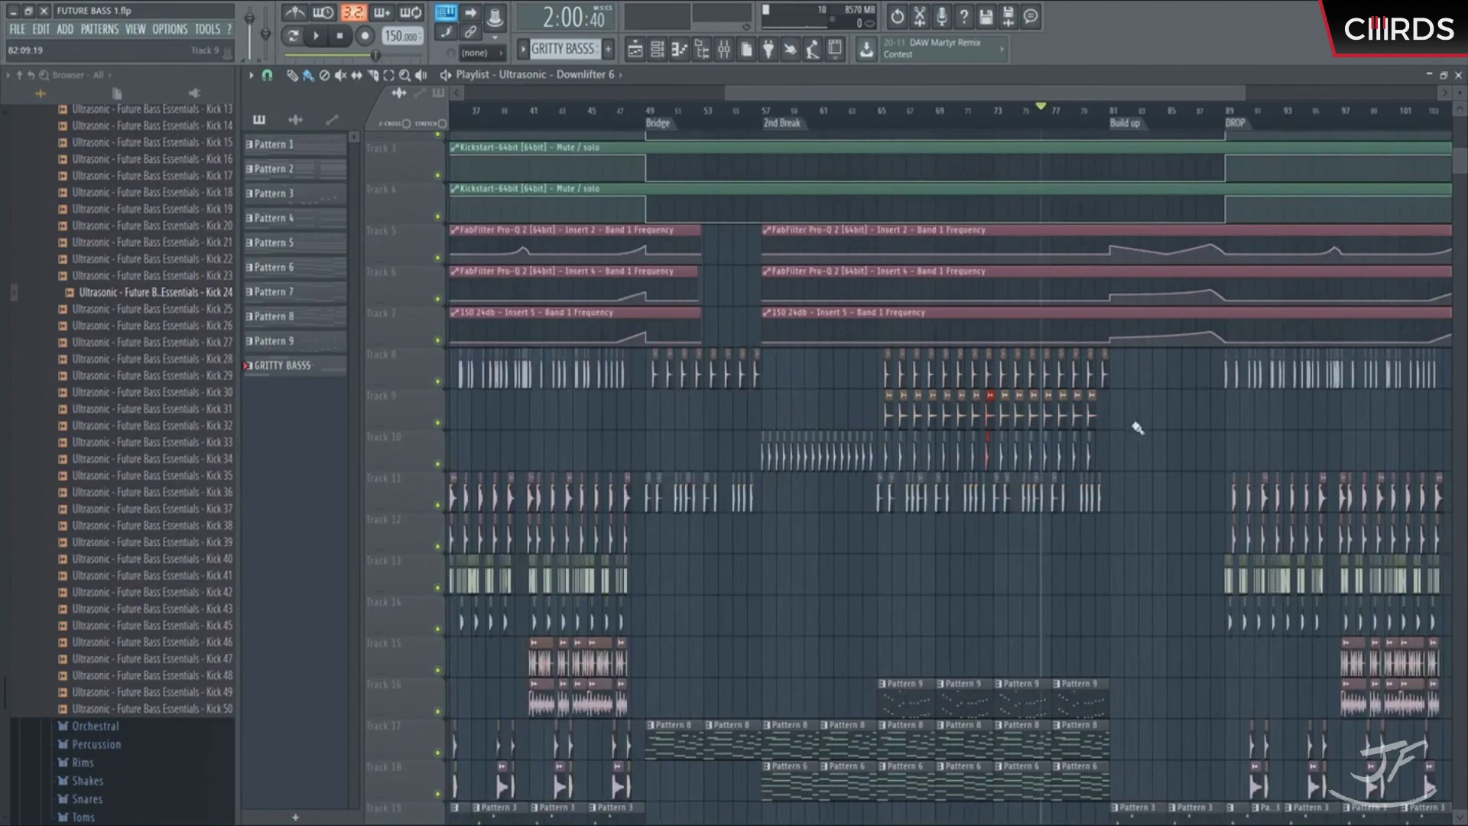
{"action": "scroll", "coordinate": [1140, 429], "scroll_direction": "down", "scroll_amount": 2}
{"action": "scroll", "coordinate": [1107, 114], "scroll_direction": "up", "scroll_amount": 3}
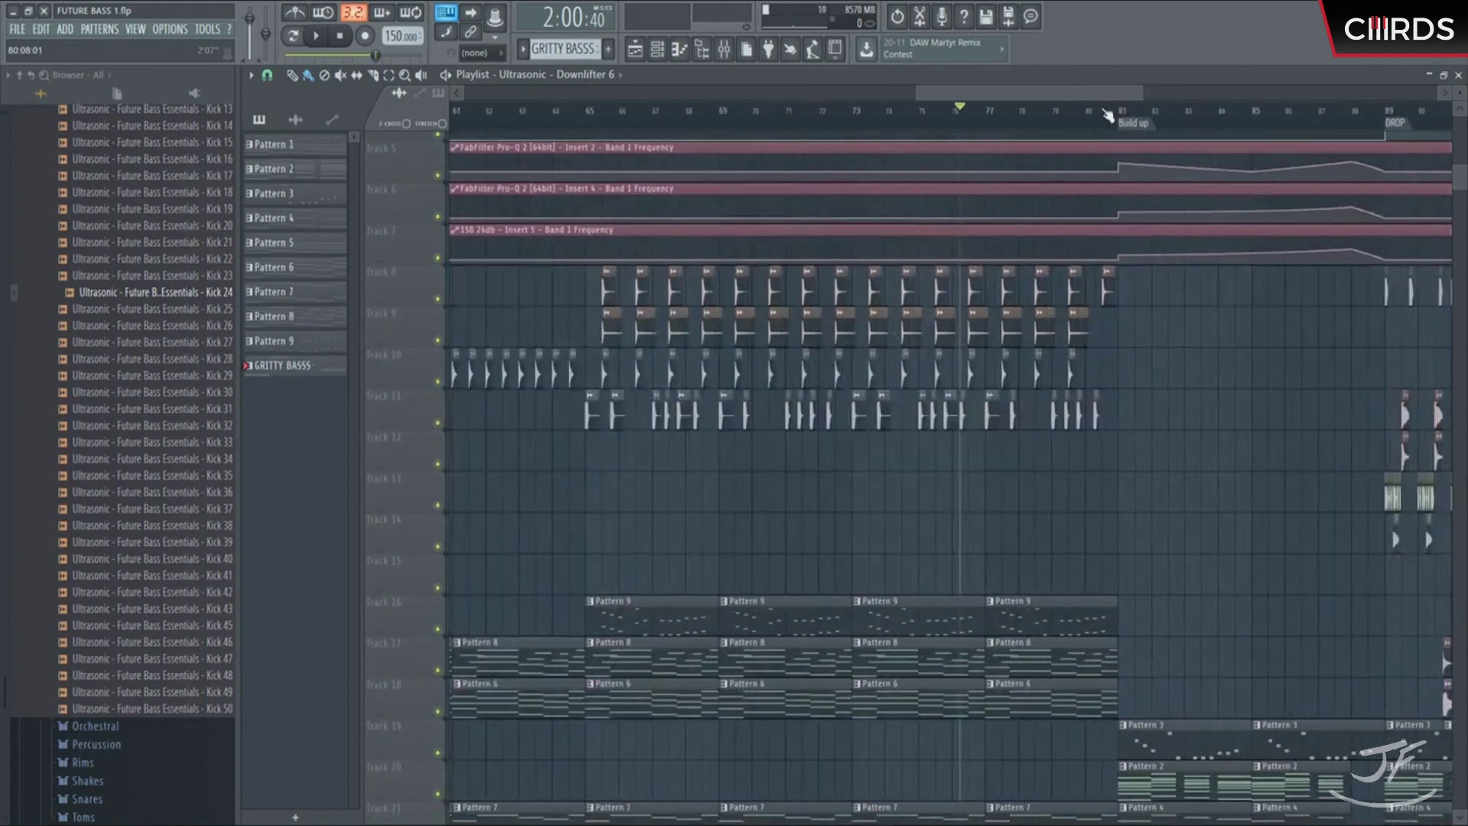
{"action": "left_click", "coordinate": [598, 127]}
{"action": "scroll", "coordinate": [1207, 305], "scroll_direction": "down", "scroll_amount": 3}
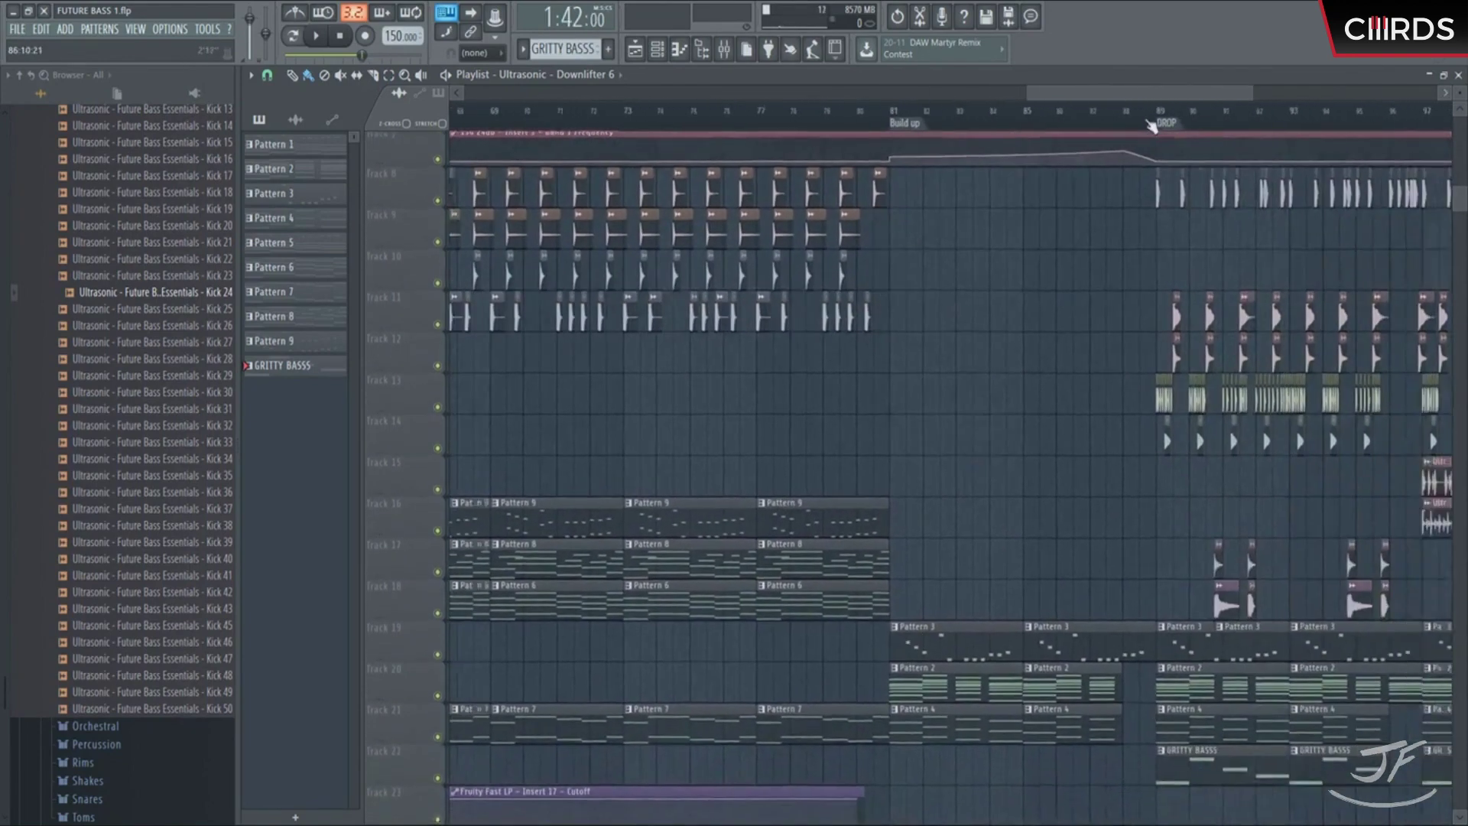
{"action": "left_click_drag", "start_coordinate": [796, 365], "coordinate": [976, 262]}
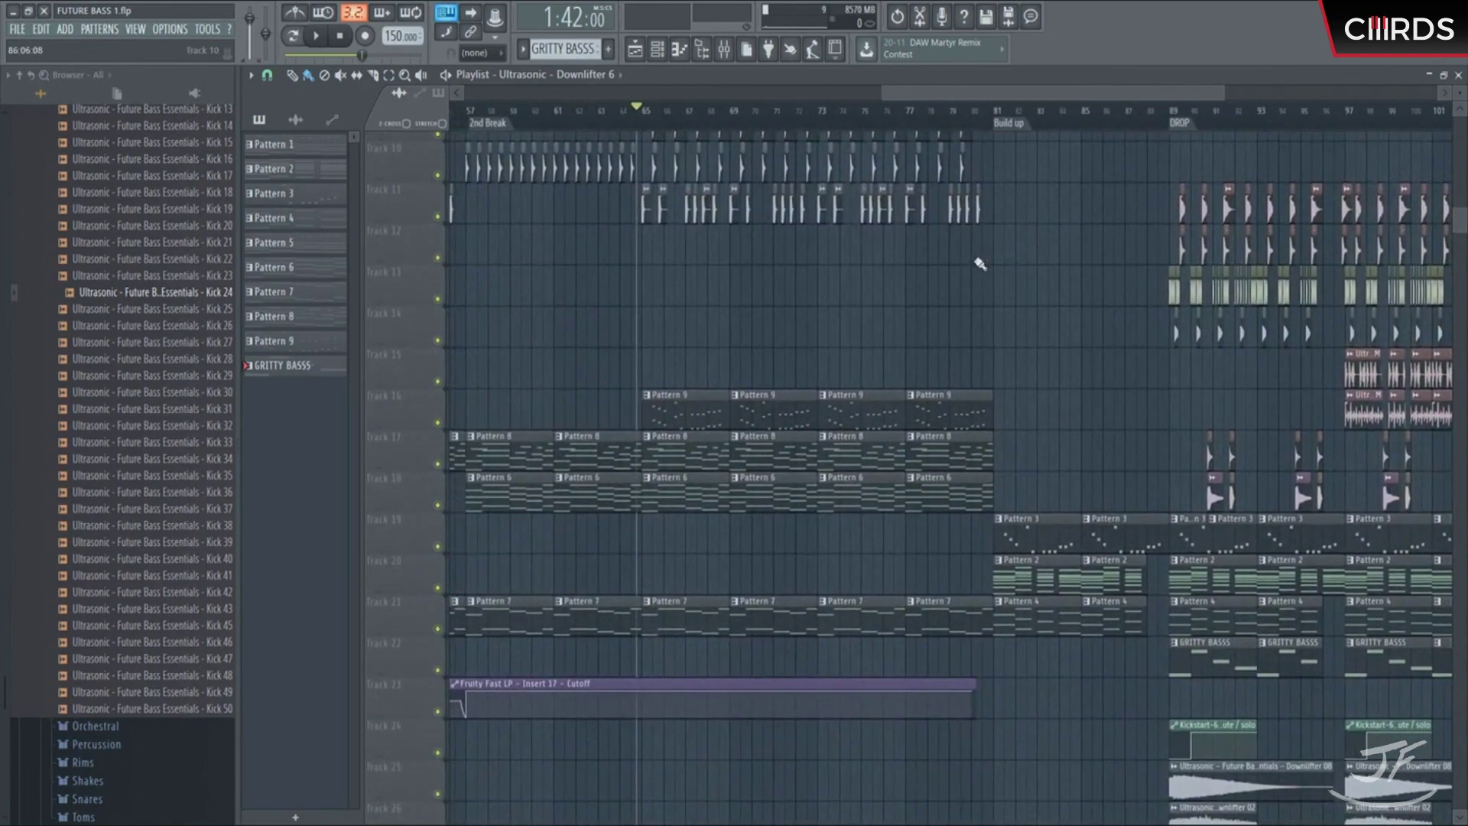
{"action": "scroll", "coordinate": [893, 370], "scroll_direction": "up", "scroll_amount": 1}
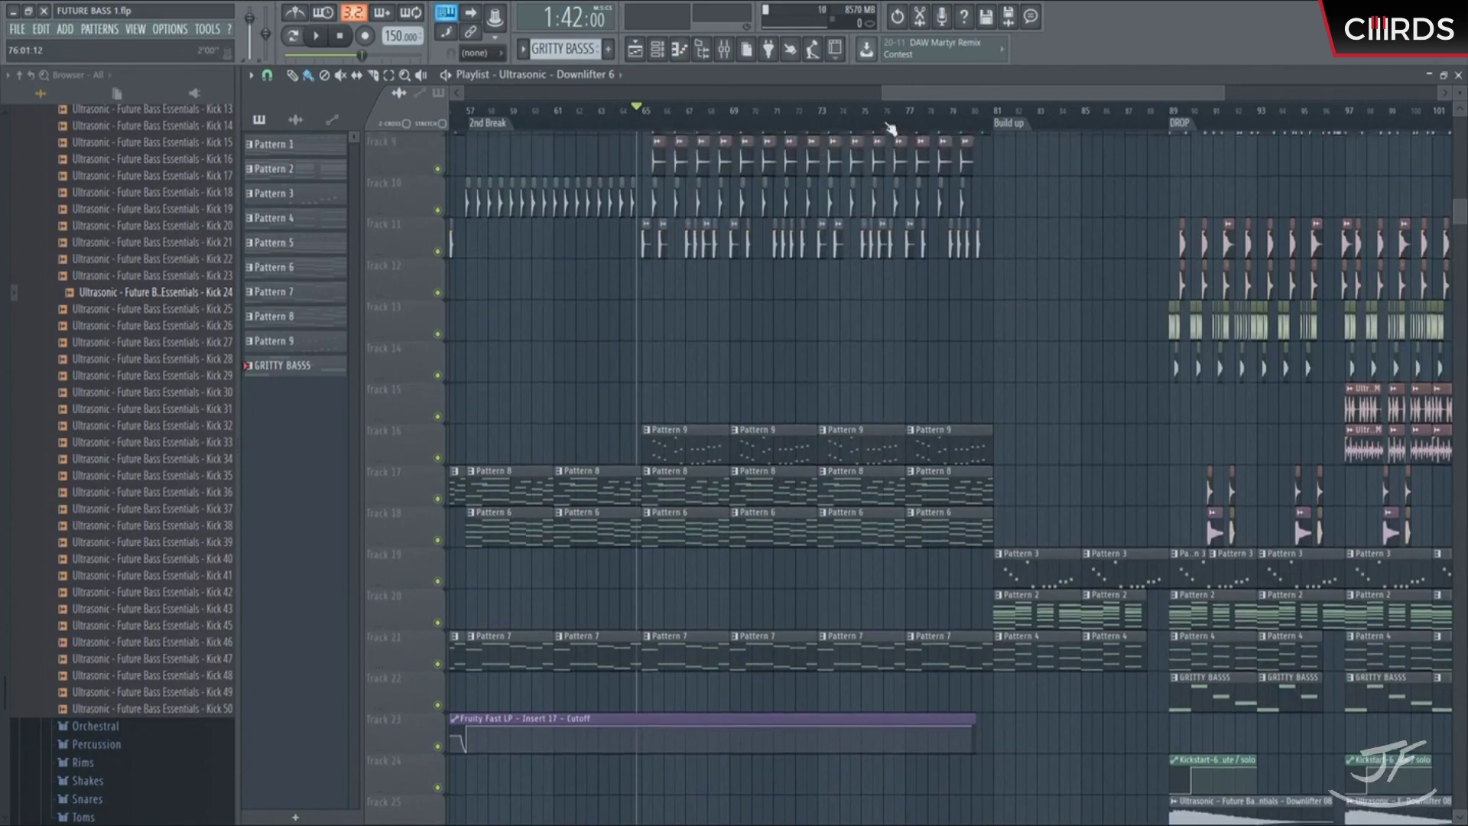
{"action": "scroll", "coordinate": [891, 371], "scroll_direction": "up", "scroll_amount": 3}
{"action": "left_click_drag", "start_coordinate": [891, 354], "coordinate": [1068, 317]}
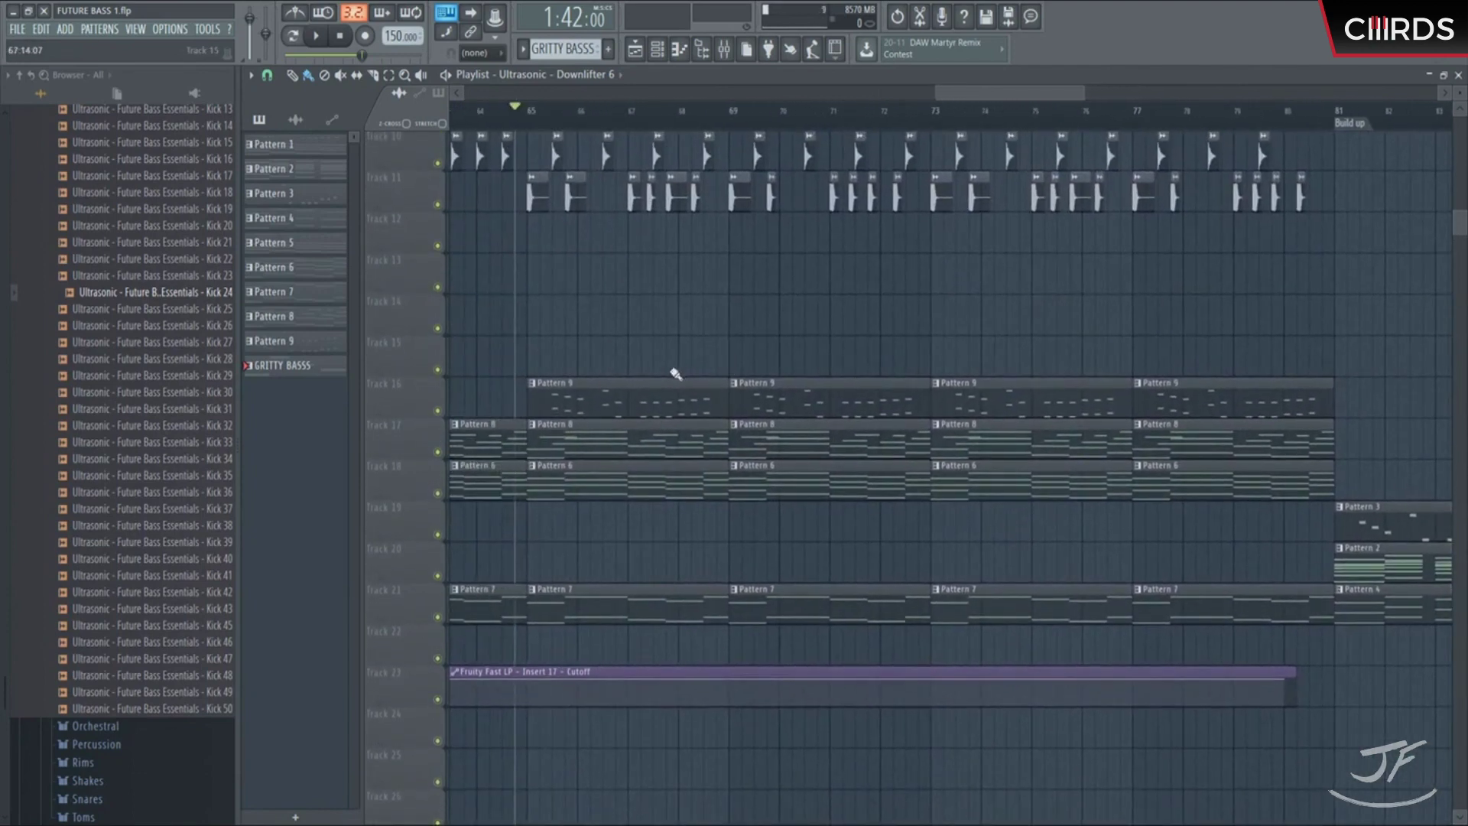
{"action": "left_click_drag", "start_coordinate": [721, 354], "coordinate": [773, 367]}
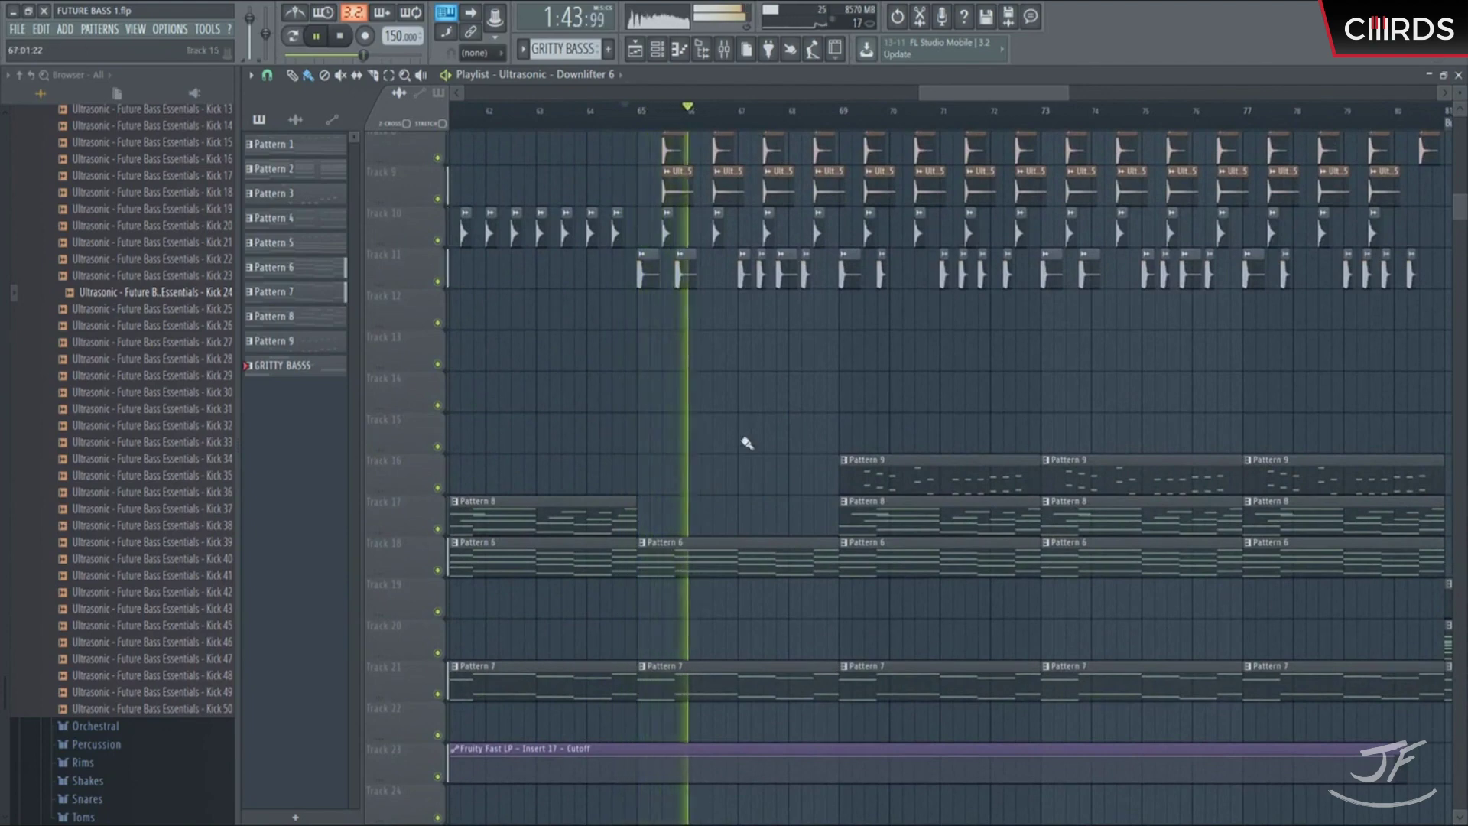
Step: Place a three-bar Ultrasonic Downlifter 6 clip on Track 28 from bar 66 up to bar 69
{"action": "left_click_drag", "start_coordinate": [734, 419], "coordinate": [909, 496]}
{"action": "scroll", "coordinate": [910, 496], "scroll_direction": "down", "scroll_amount": 8}
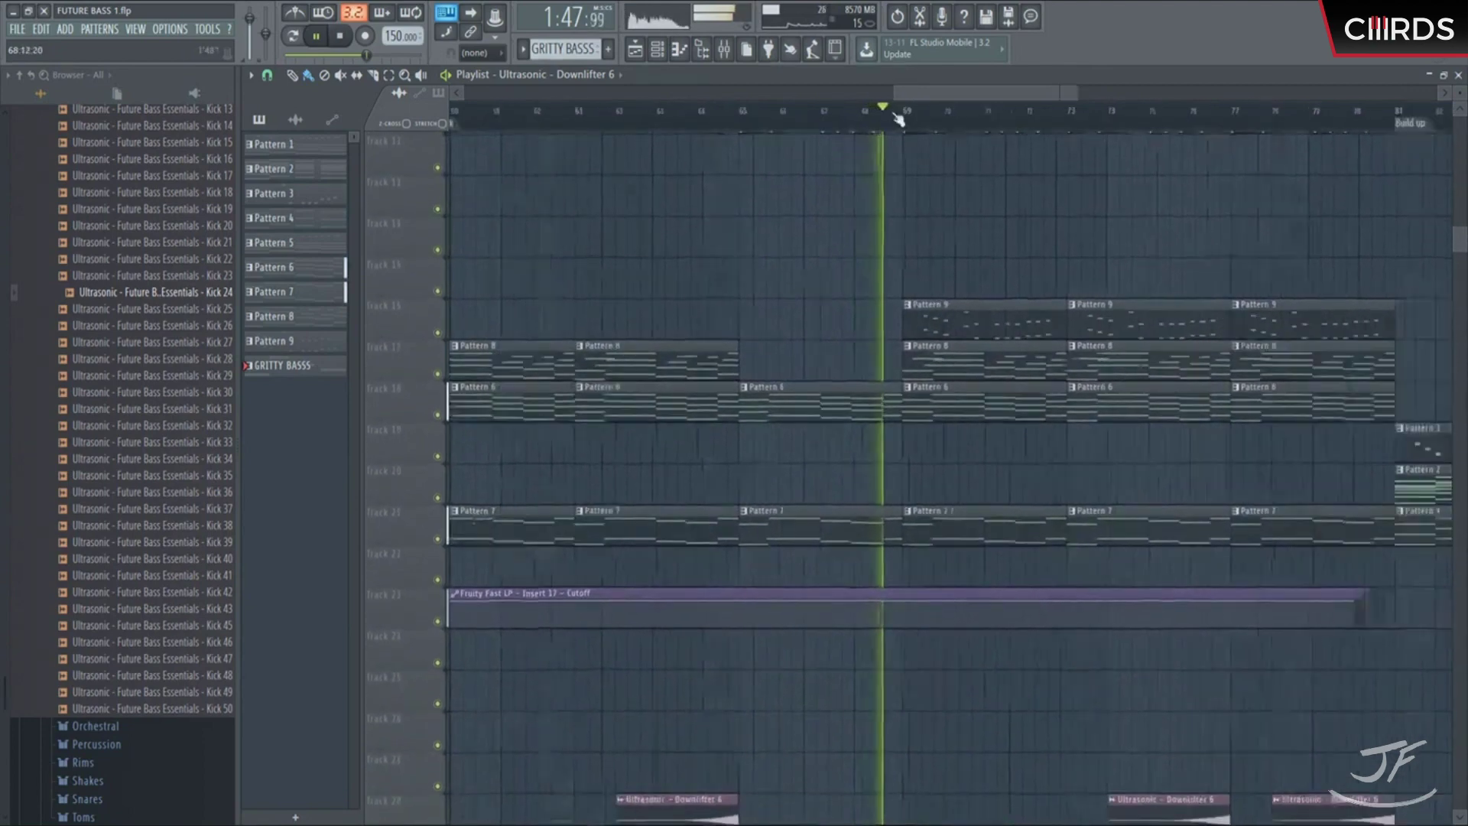
{"action": "left_click", "coordinate": [766, 679]}
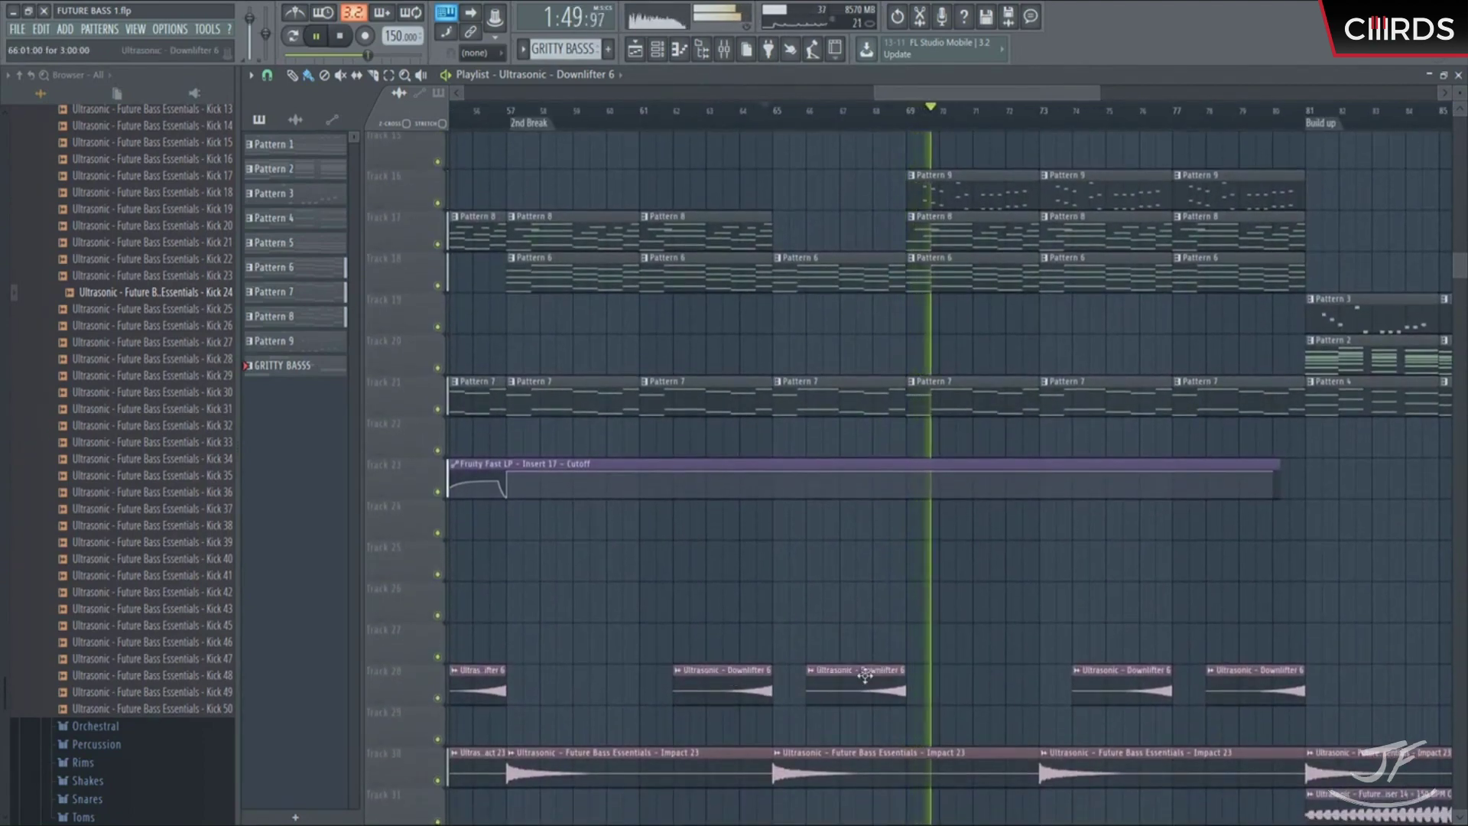
Step: Delete the Pattern 9 and Pattern 8 clips covering bars 73 to 76 on Tracks 16 and 17
{"action": "scroll", "coordinate": [721, 443], "scroll_direction": "up", "scroll_amount": 7}
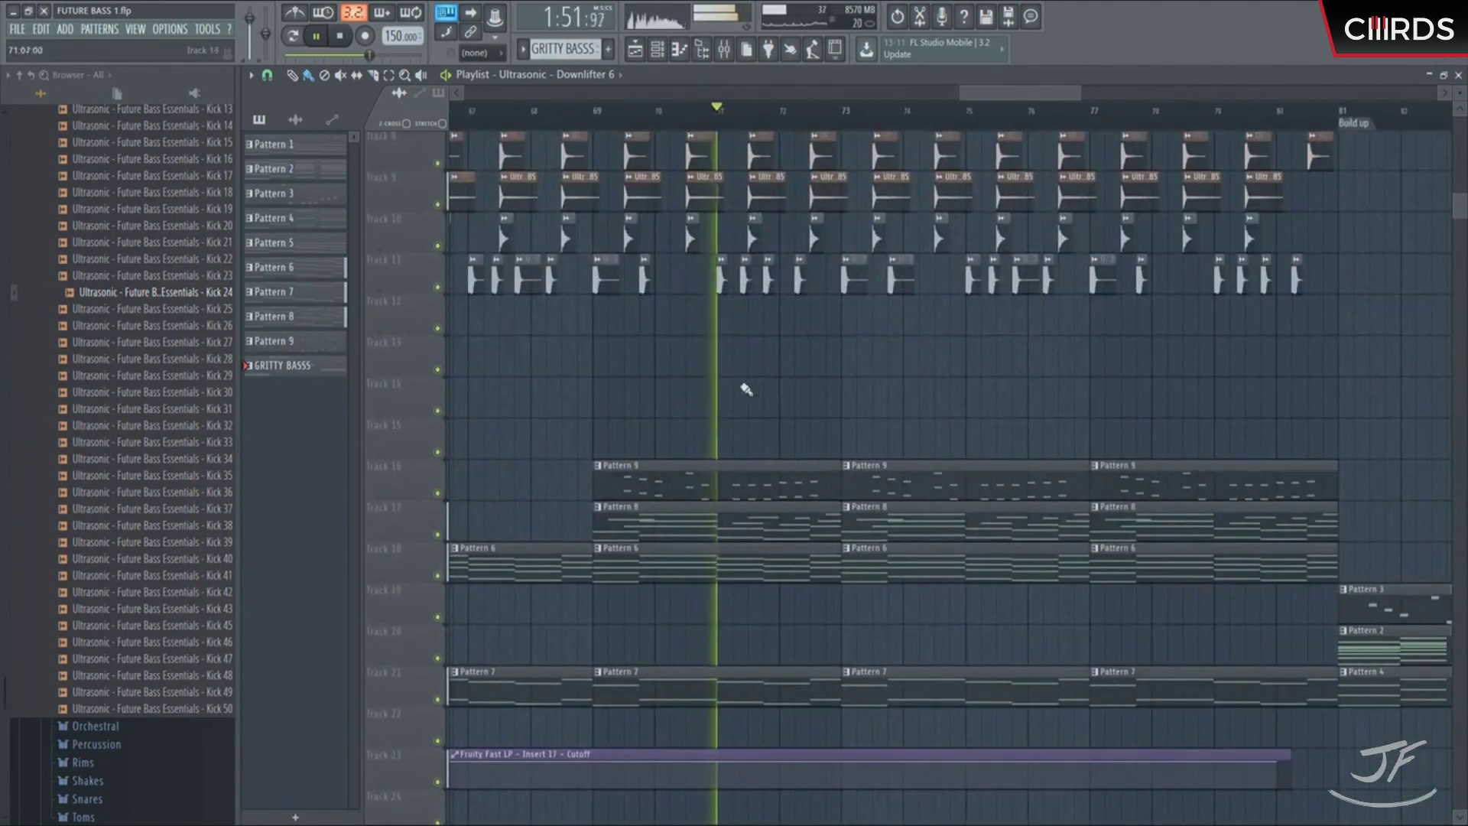
{"action": "scroll", "coordinate": [786, 406], "scroll_direction": "down", "scroll_amount": 2}
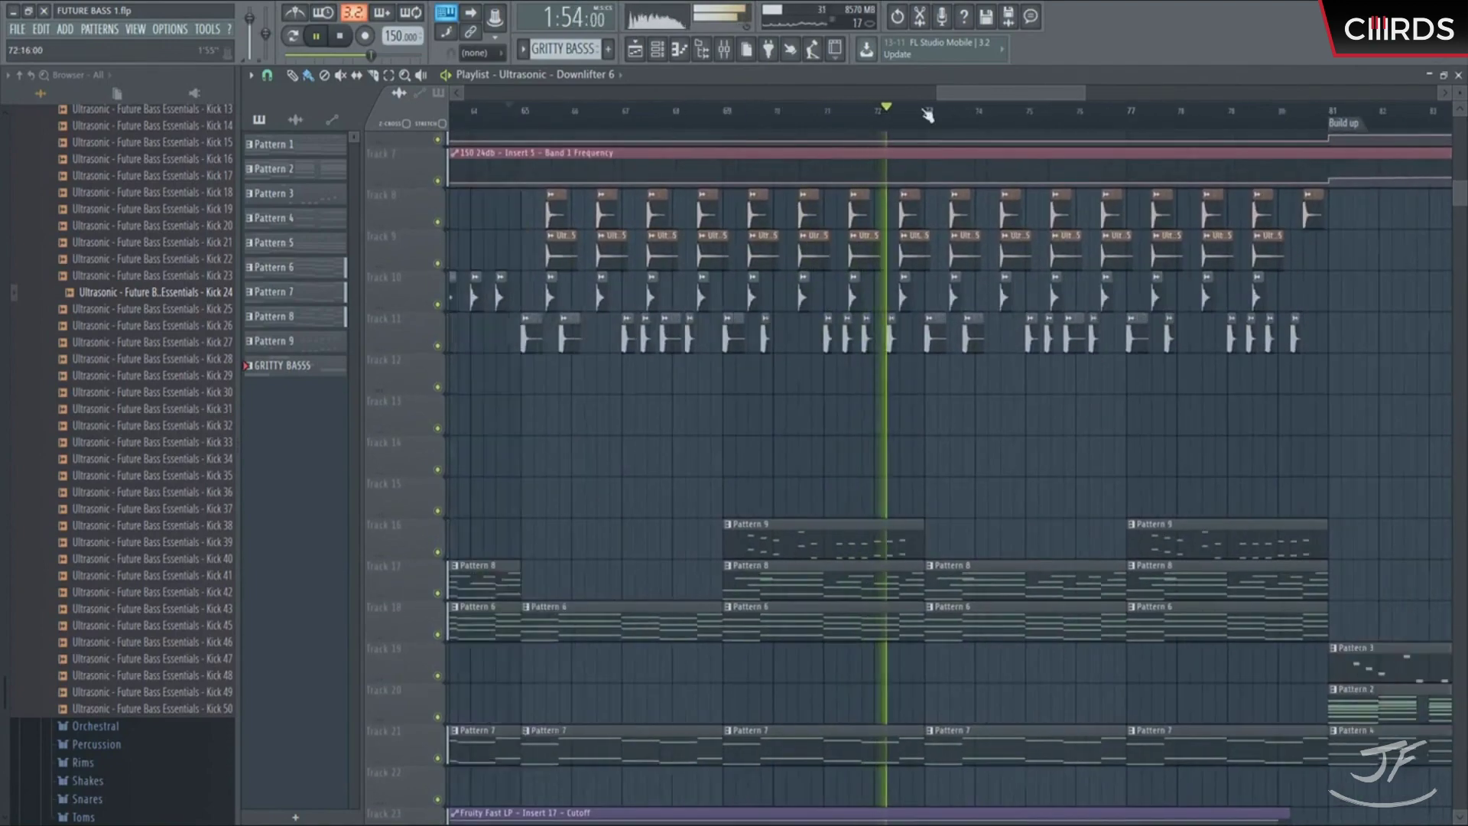
{"action": "scroll", "coordinate": [928, 420], "scroll_direction": "up", "scroll_amount": 1}
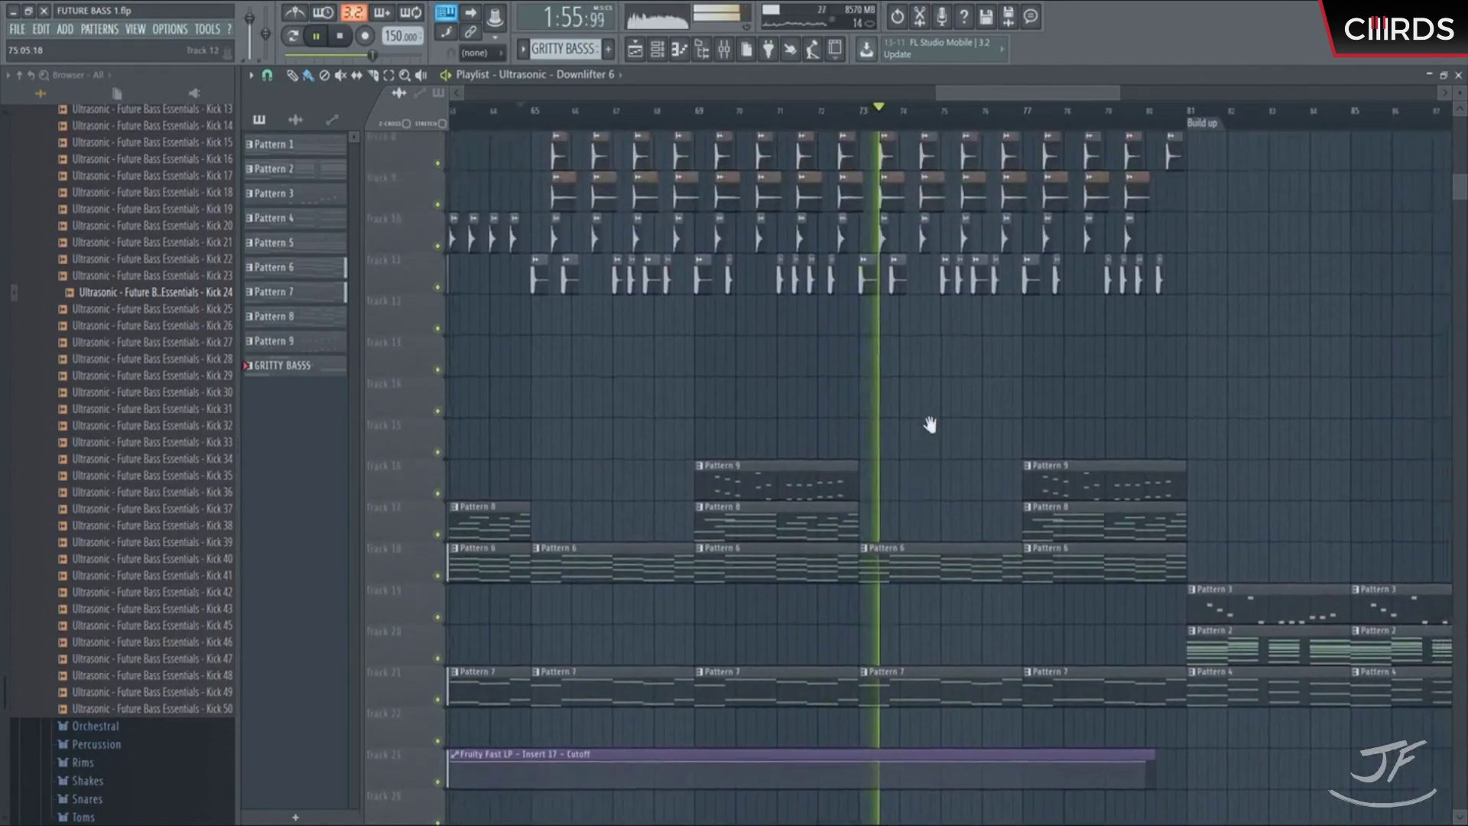
Step: Listen to the transition from the end of the 2nd Break through the second Build up and into the DROP
{"action": "scroll", "coordinate": [1001, 126], "scroll_direction": "down", "scroll_amount": 3}
{"action": "scroll", "coordinate": [1122, 133], "scroll_direction": "down", "scroll_amount": 3}
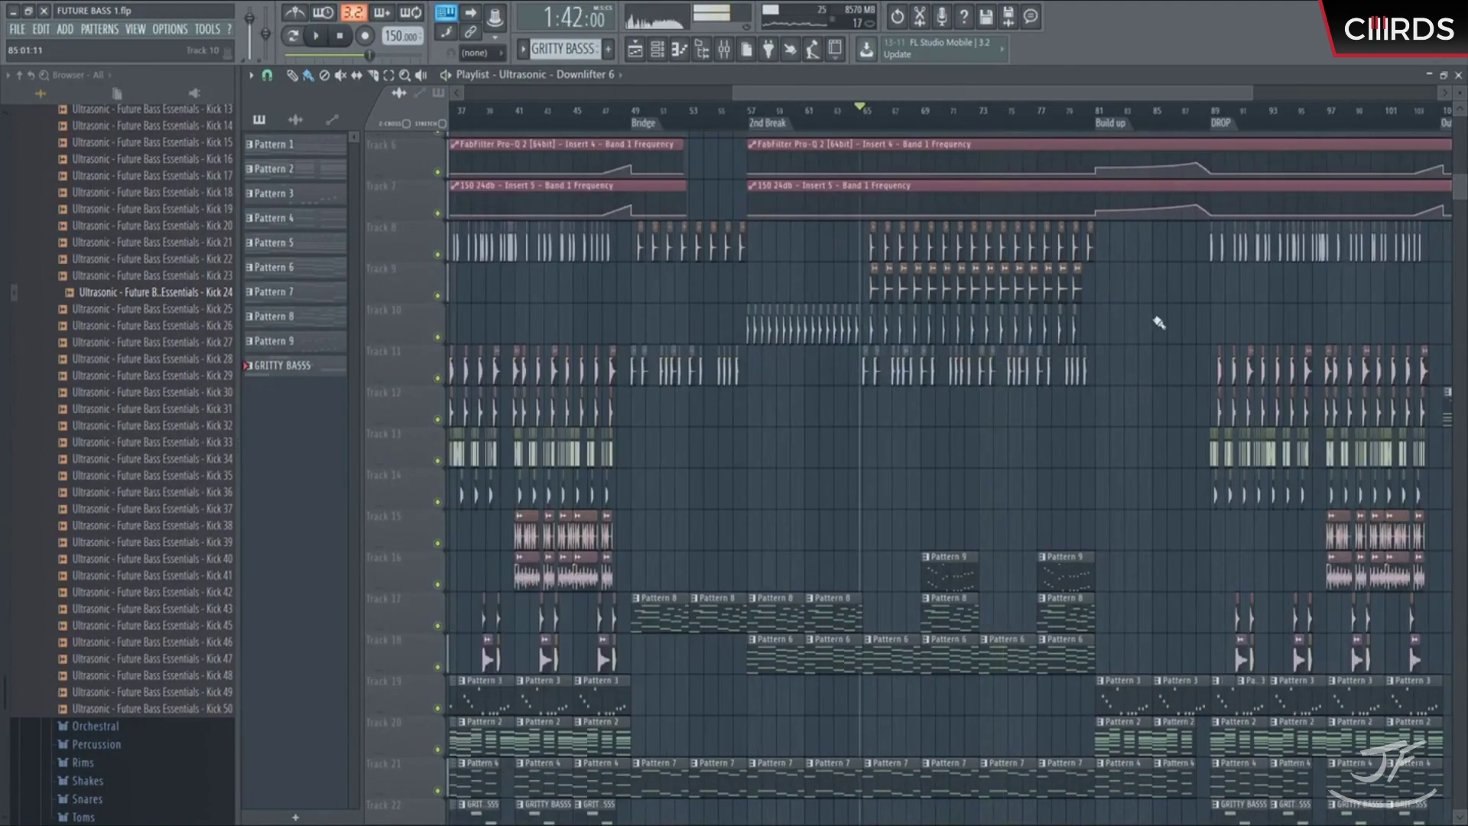
{"action": "left_click", "coordinate": [1084, 111]}
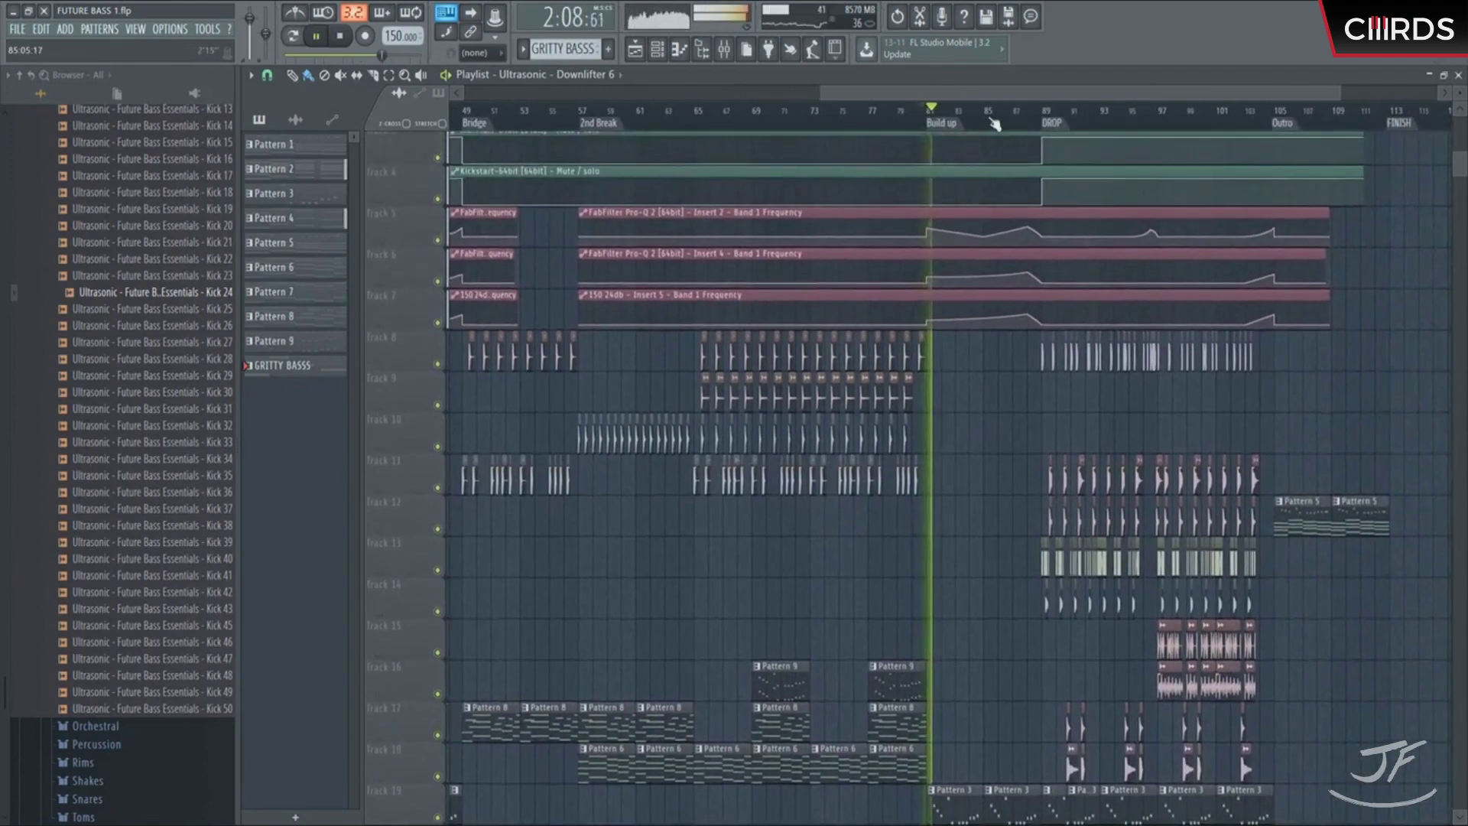
{"action": "scroll", "coordinate": [994, 124], "scroll_direction": "up", "scroll_amount": 3}
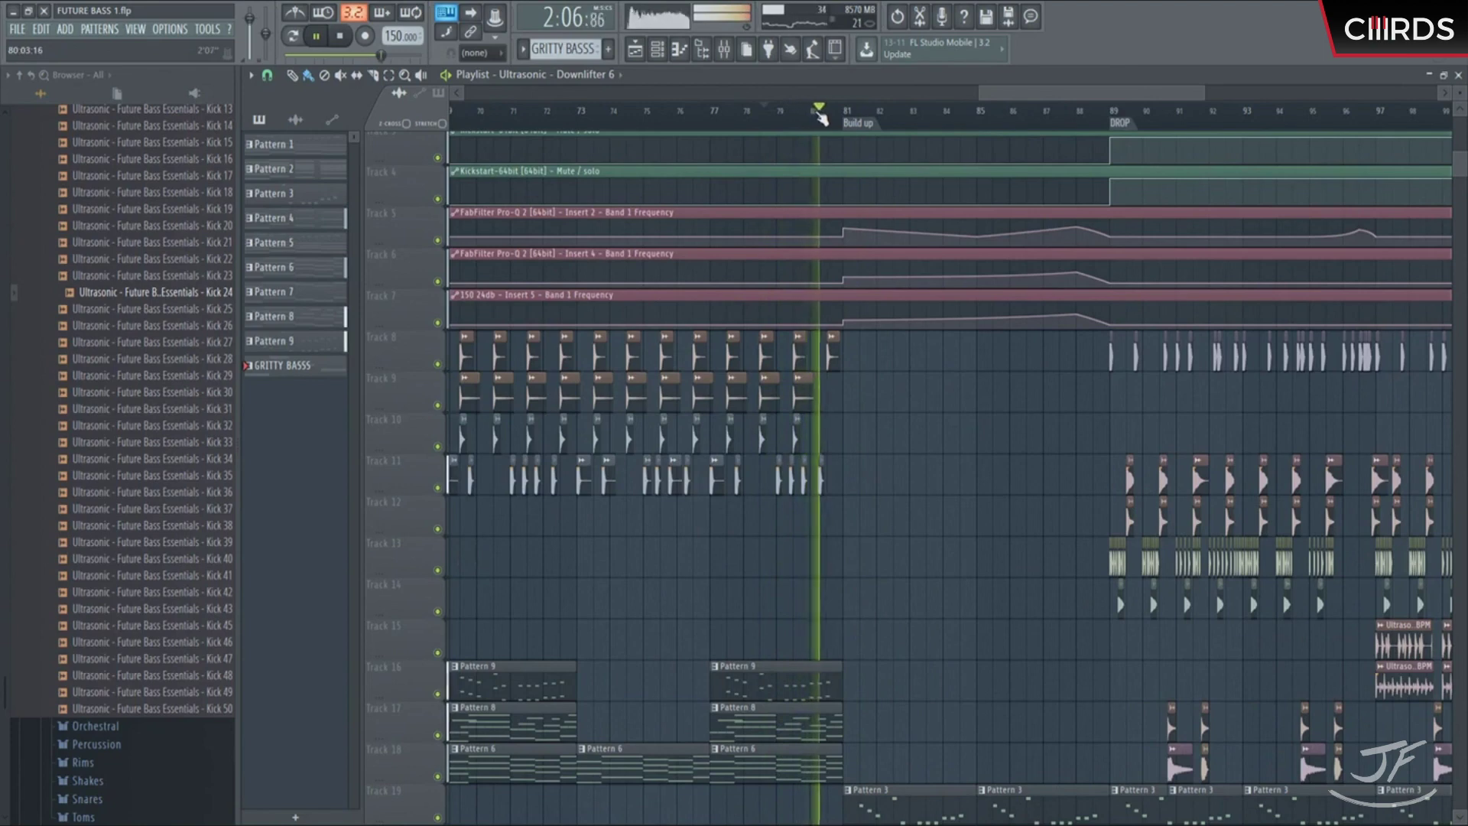
{"action": "scroll", "coordinate": [927, 426], "scroll_direction": "down", "scroll_amount": 4}
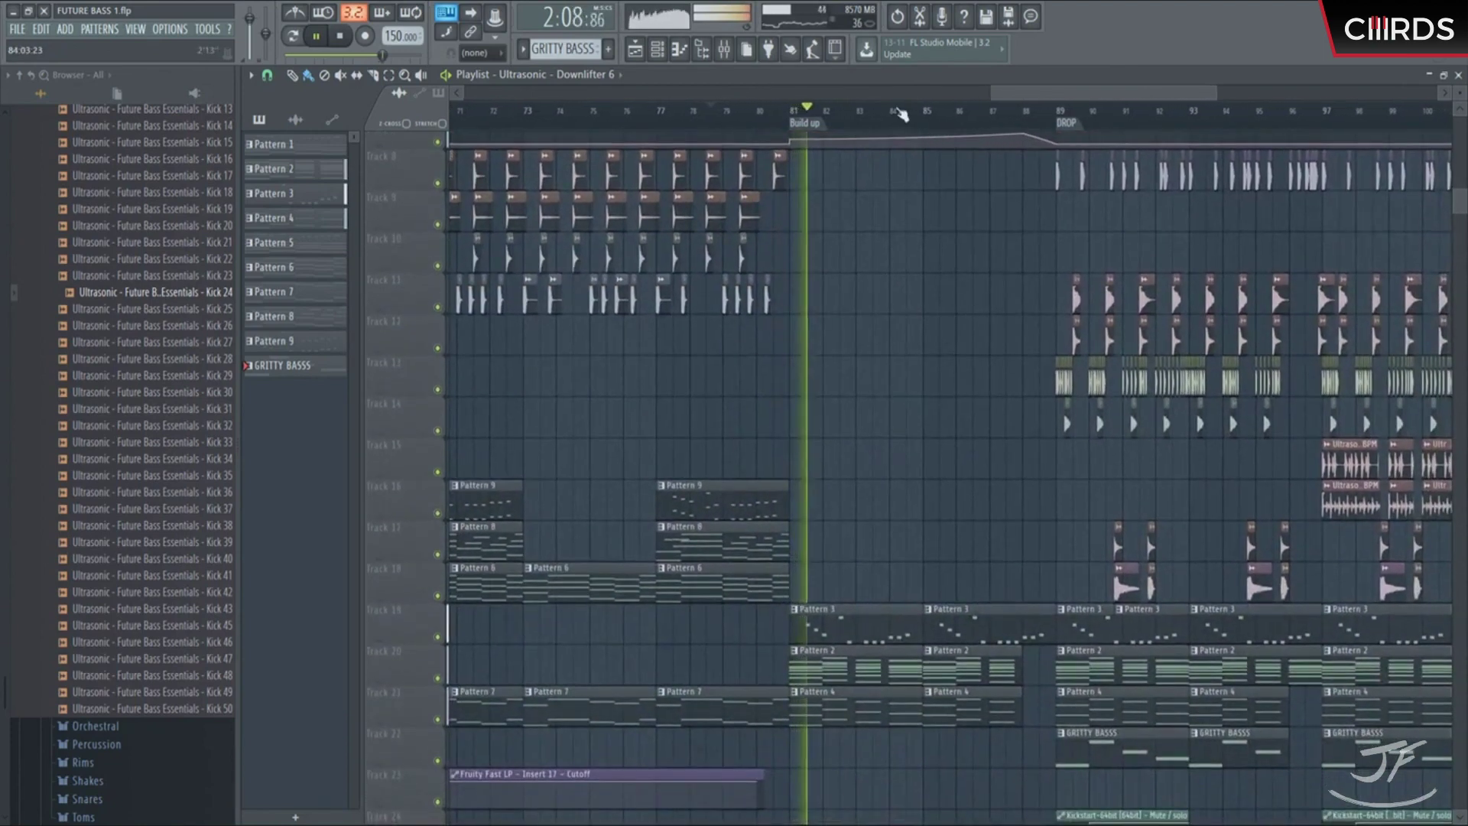
{"action": "scroll", "coordinate": [910, 261], "scroll_direction": "up", "scroll_amount": 5}
{"action": "left_click", "coordinate": [939, 114]}
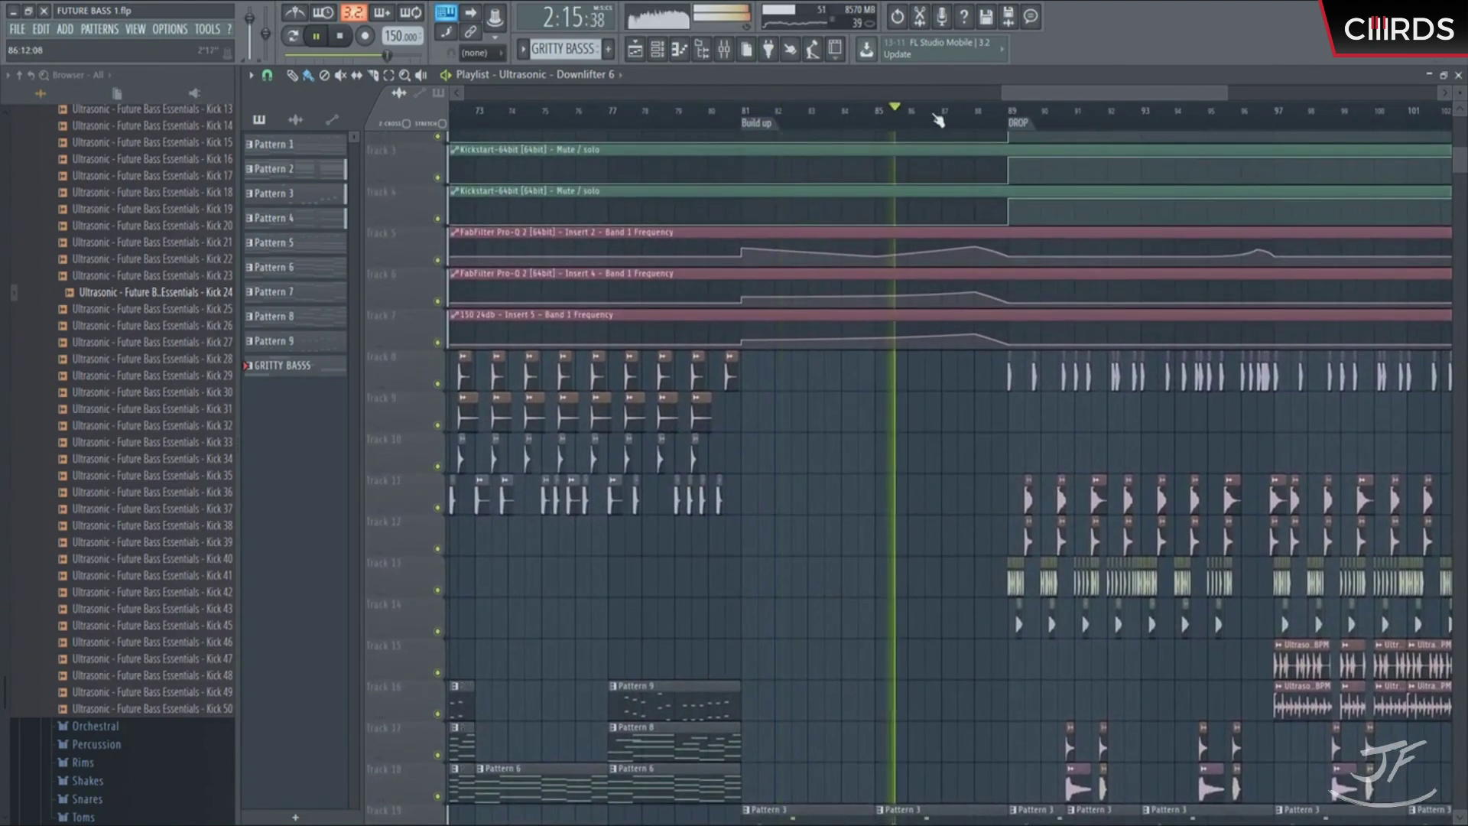
{"action": "scroll", "coordinate": [965, 118], "scroll_direction": "down", "scroll_amount": 6}
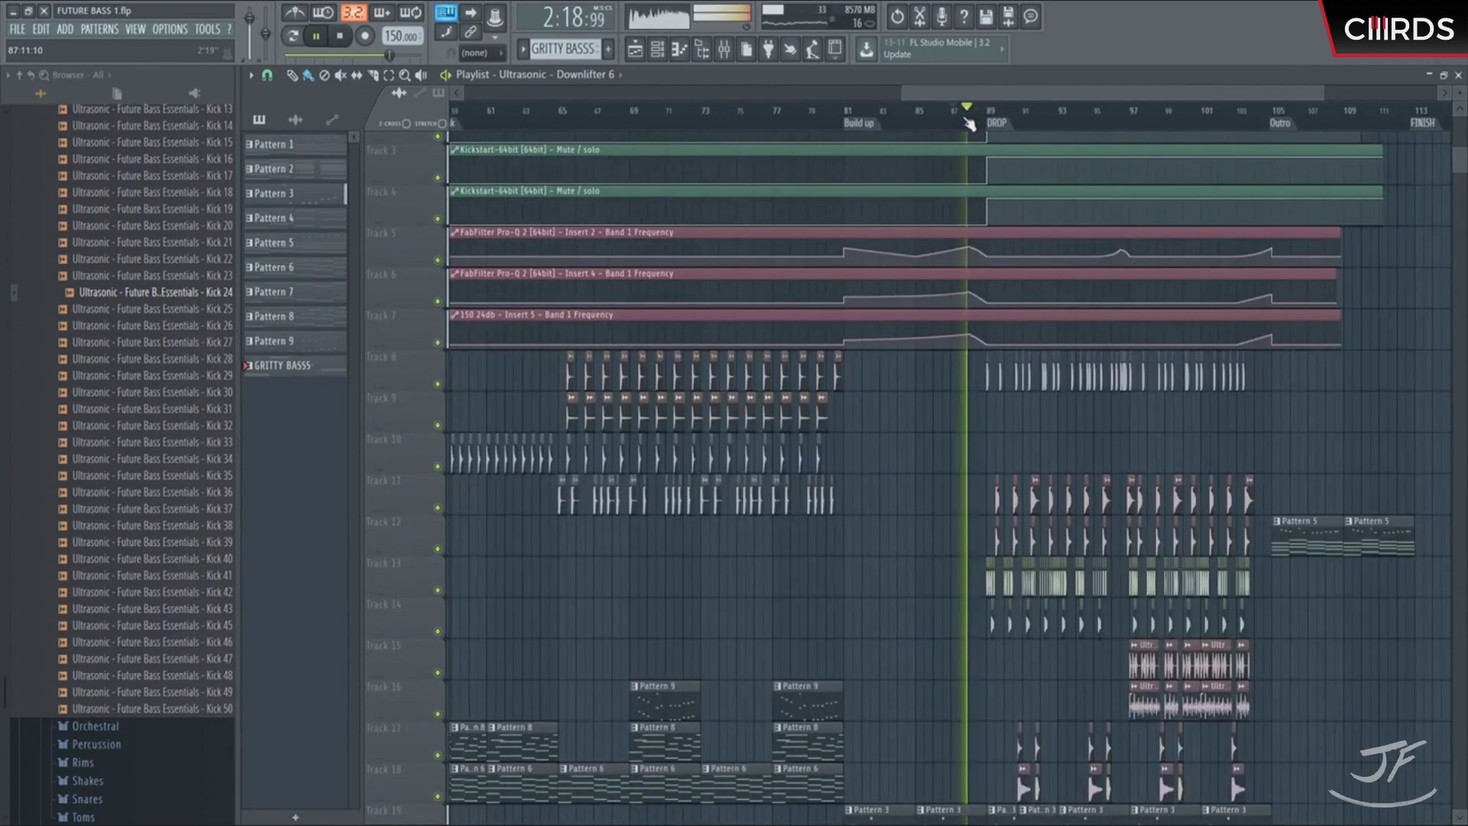
{"action": "scroll", "coordinate": [1384, 176], "scroll_direction": "down", "scroll_amount": 2}
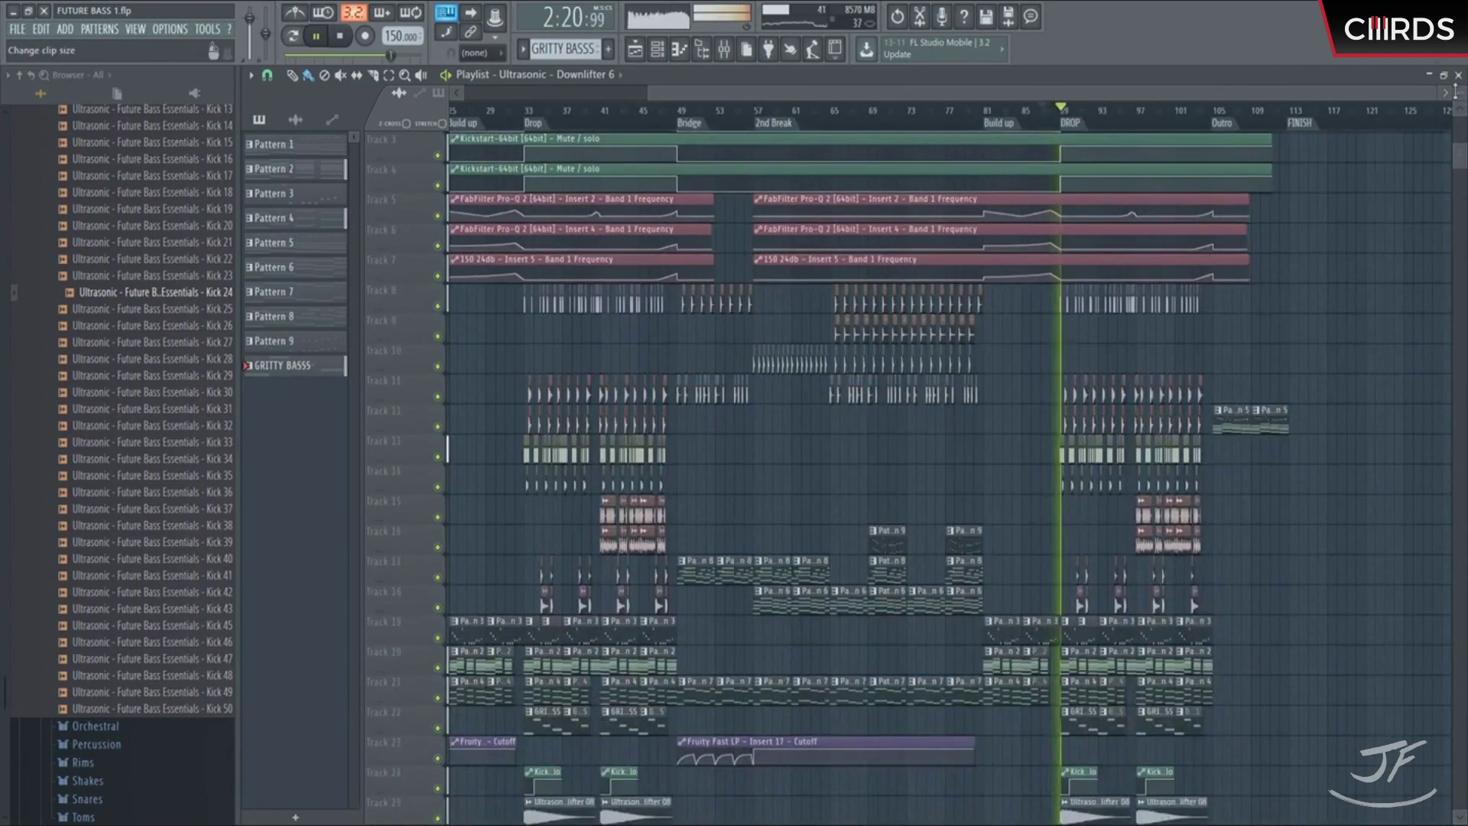
Step: Play the second DROP, skip to its last bars and check the transition into the Outro
{"action": "scroll", "coordinate": [1461, 96], "scroll_direction": "up", "scroll_amount": 6}
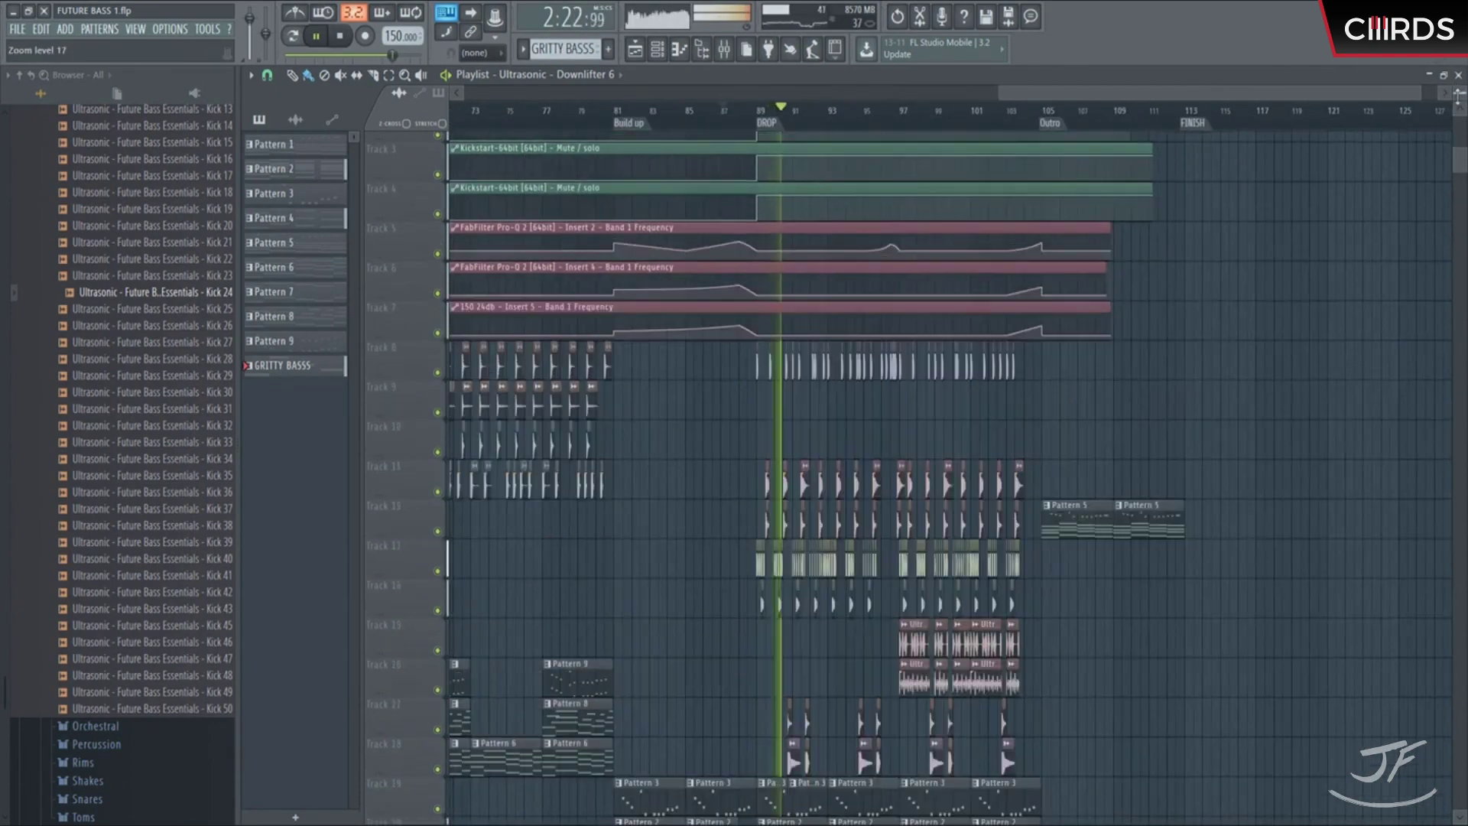
{"action": "scroll", "coordinate": [1186, 203], "scroll_direction": "up", "scroll_amount": 2}
{"action": "scroll", "coordinate": [1312, 190], "scroll_direction": "down", "scroll_amount": 3}
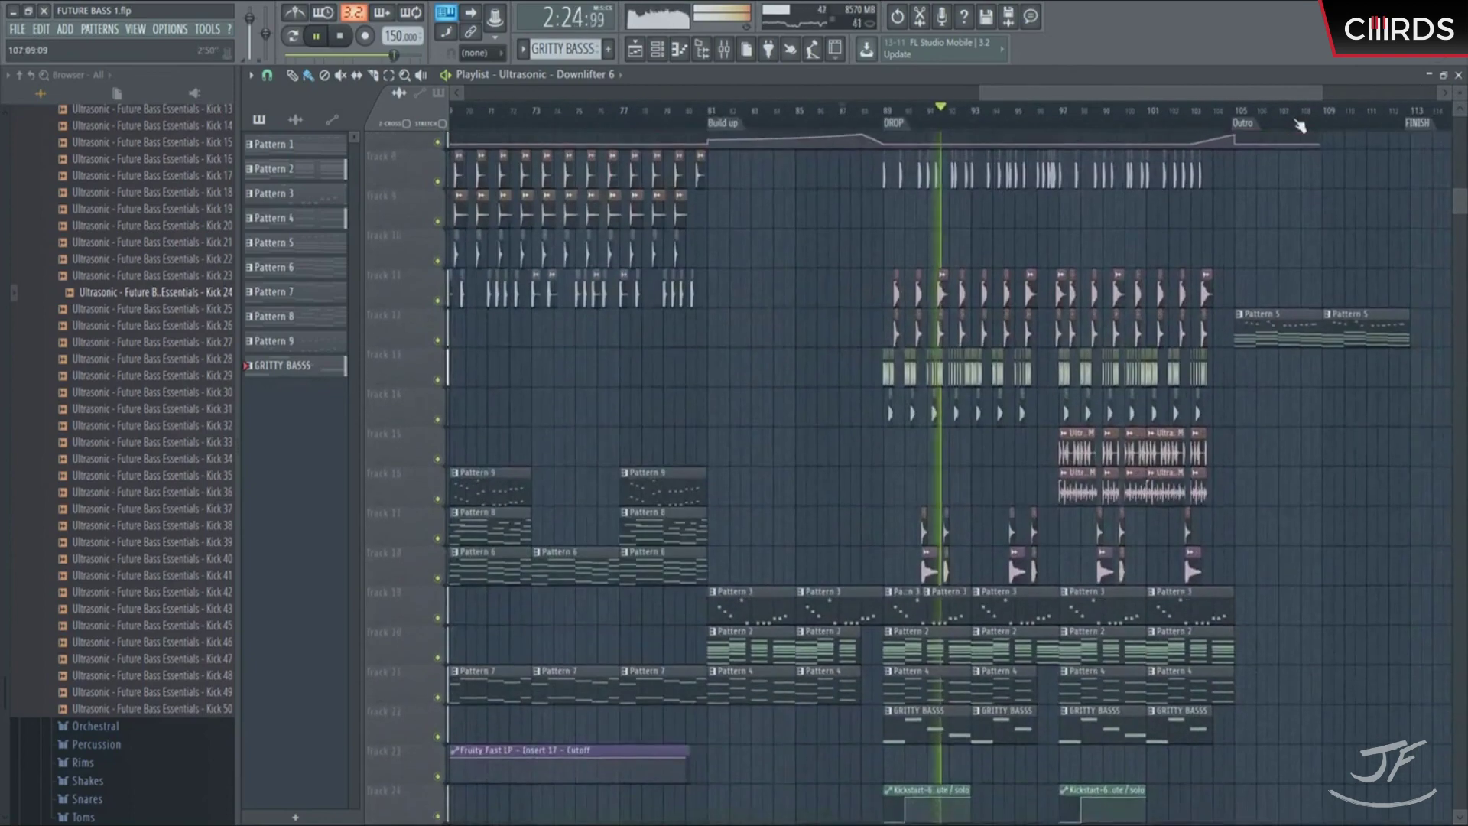
{"action": "left_click", "coordinate": [1197, 114]}
{"action": "scroll", "coordinate": [1262, 122], "scroll_direction": "up", "scroll_amount": 4}
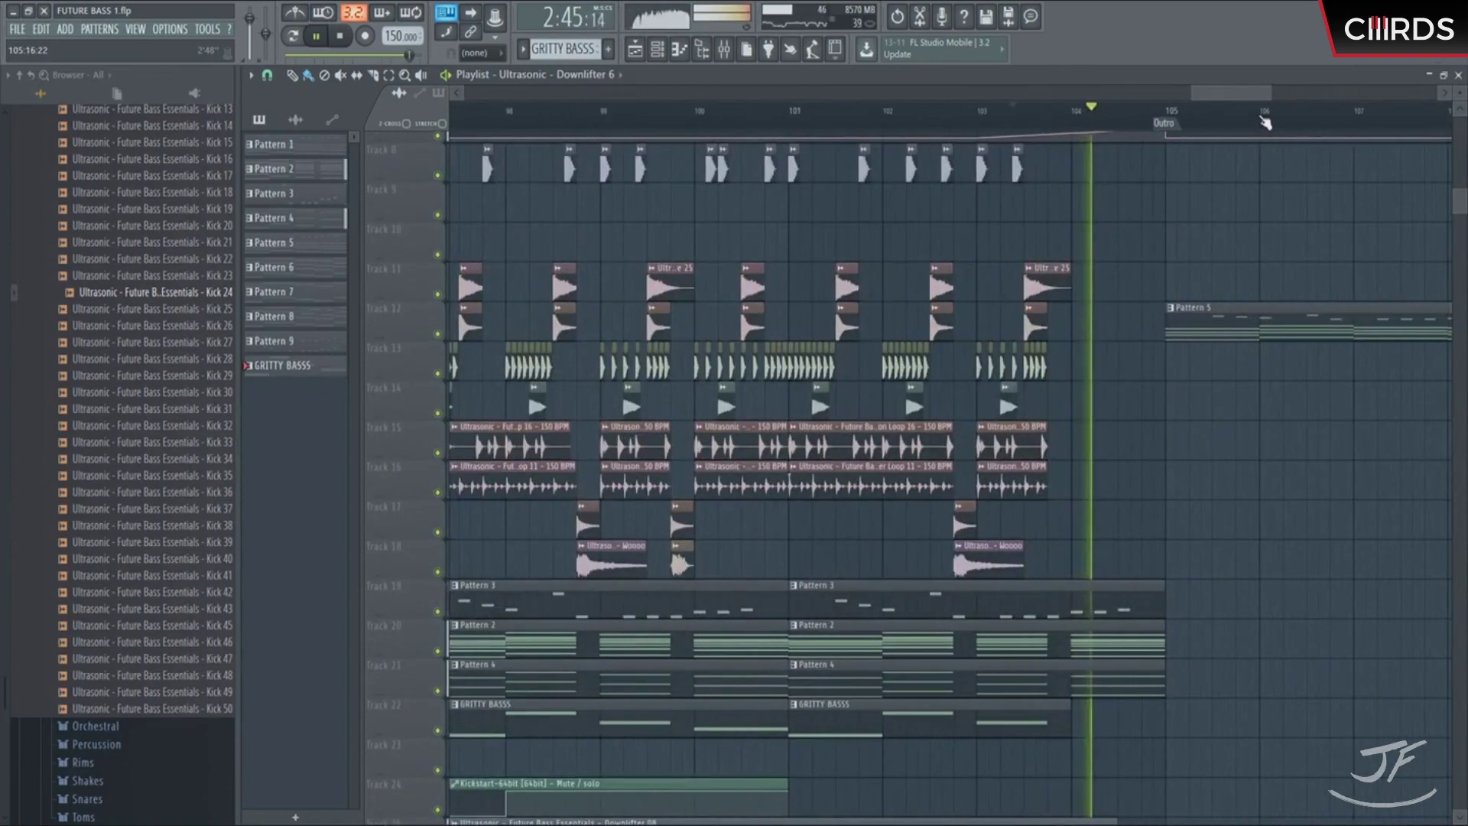
{"action": "scroll", "coordinate": [1266, 123], "scroll_direction": "down", "scroll_amount": 4}
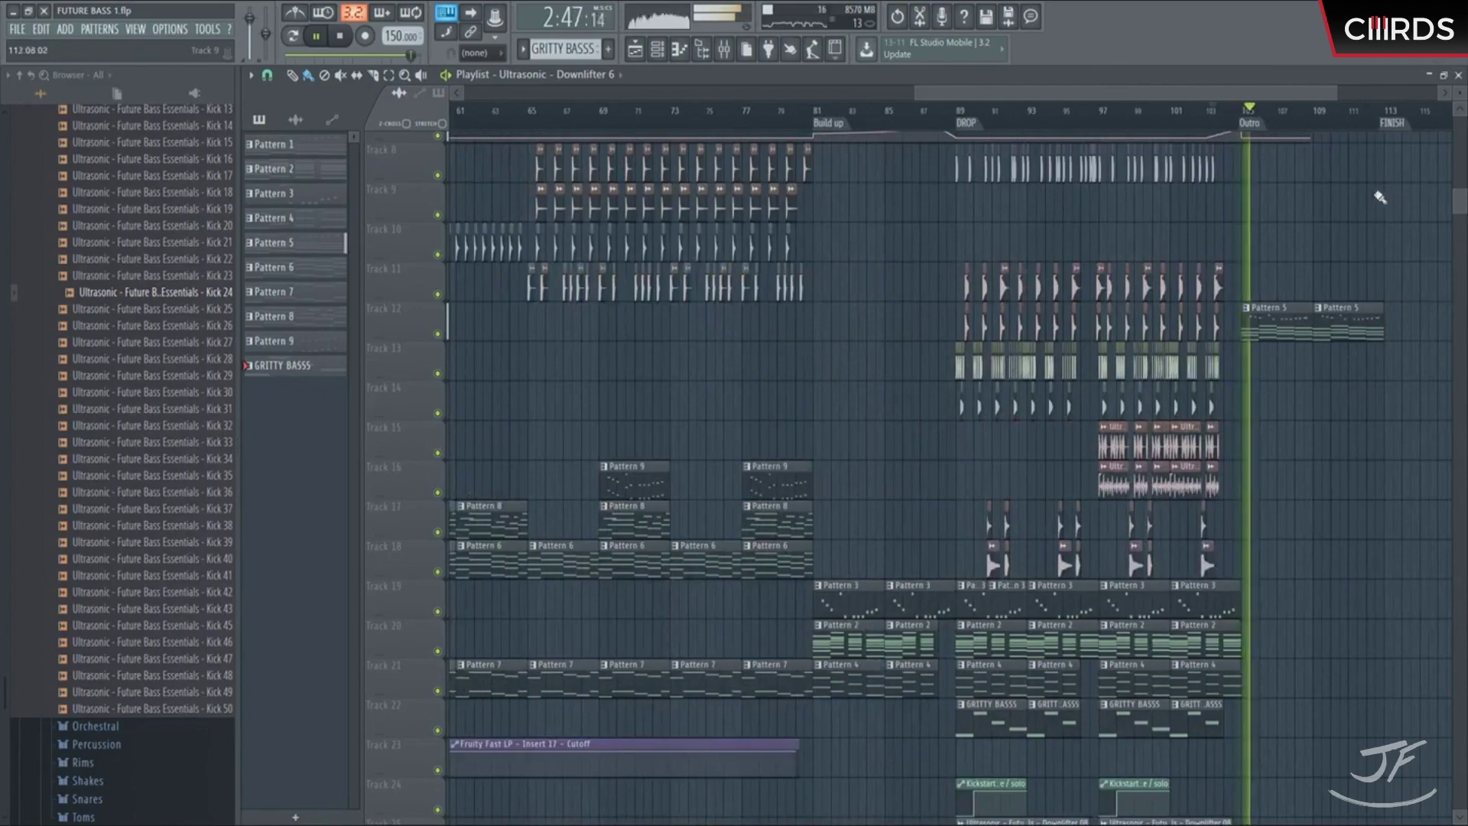
{"action": "scroll", "coordinate": [1380, 197], "scroll_direction": "down", "scroll_amount": 1}
{"action": "scroll", "coordinate": [1107, 121], "scroll_direction": "up", "scroll_amount": 4}
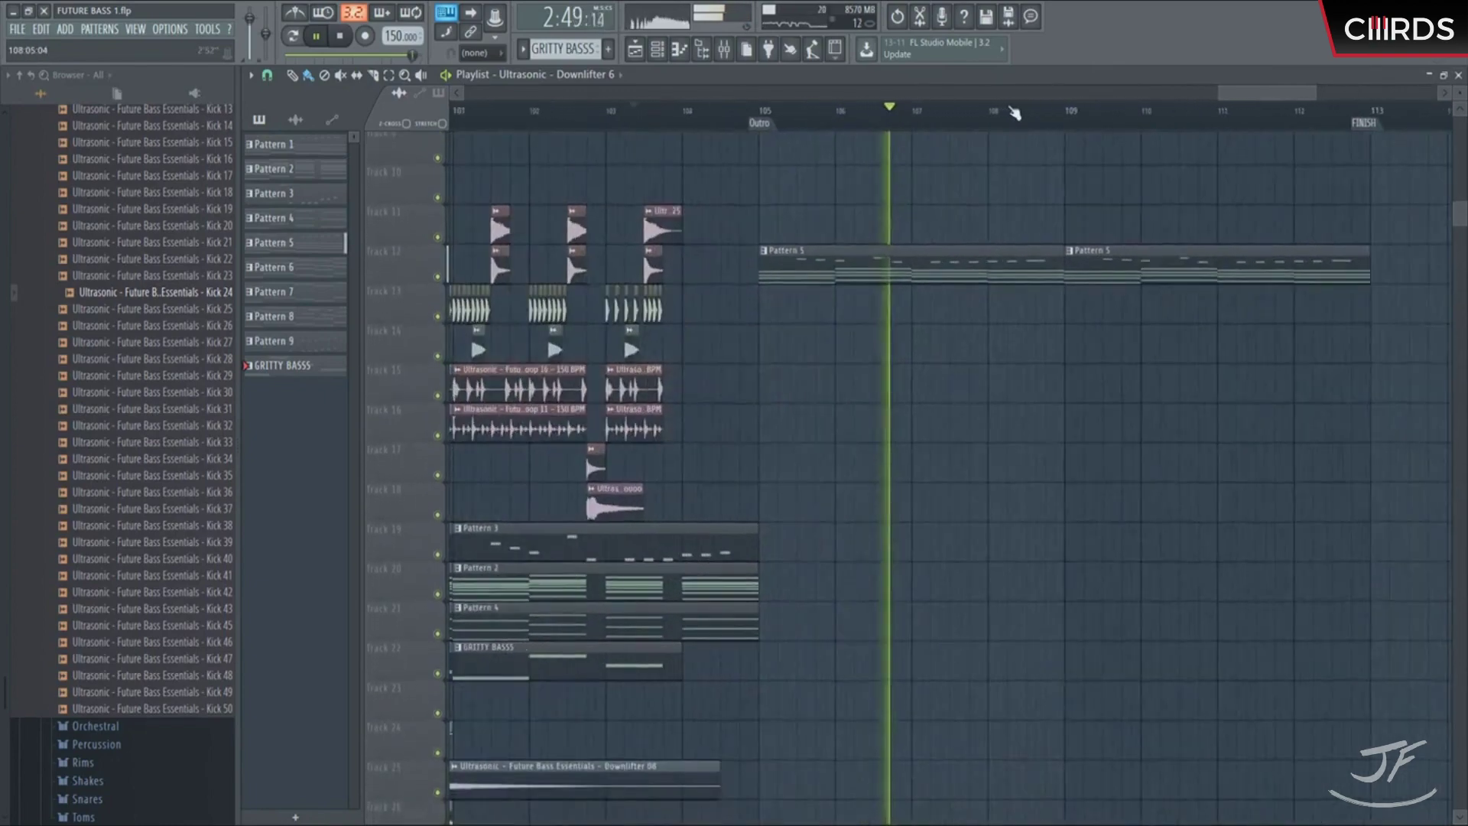
Step: For Pattern 5's TruePianos #2 channel, set keyboard dynamics to -12, release to 37 and reverb amount to 46
{"action": "left_click", "coordinate": [977, 262]}
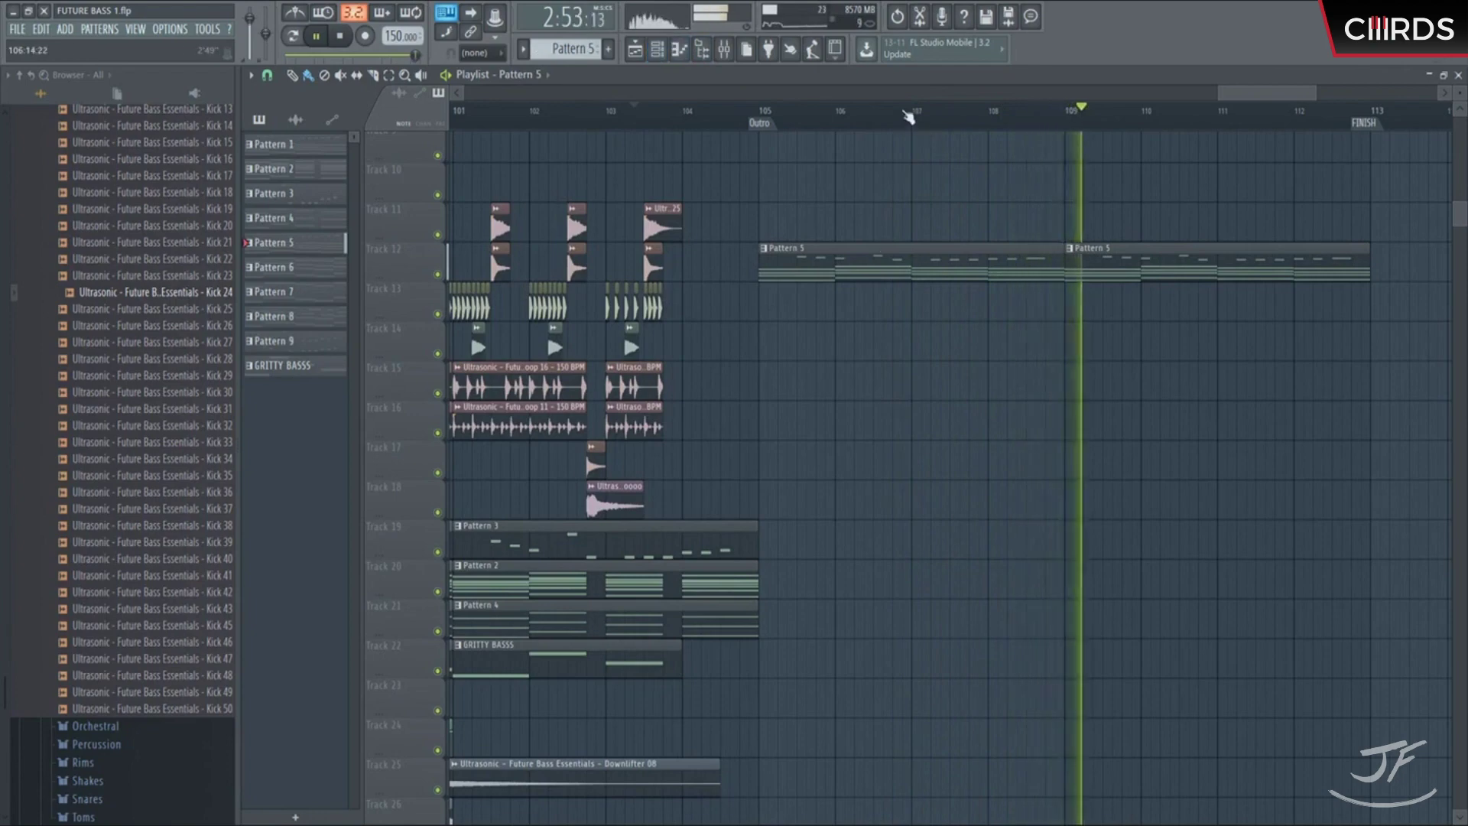
{"action": "scroll", "coordinate": [908, 117], "scroll_direction": "down", "scroll_amount": 2}
{"action": "key", "text": "F6"}
{"action": "left_click", "coordinate": [678, 206]}
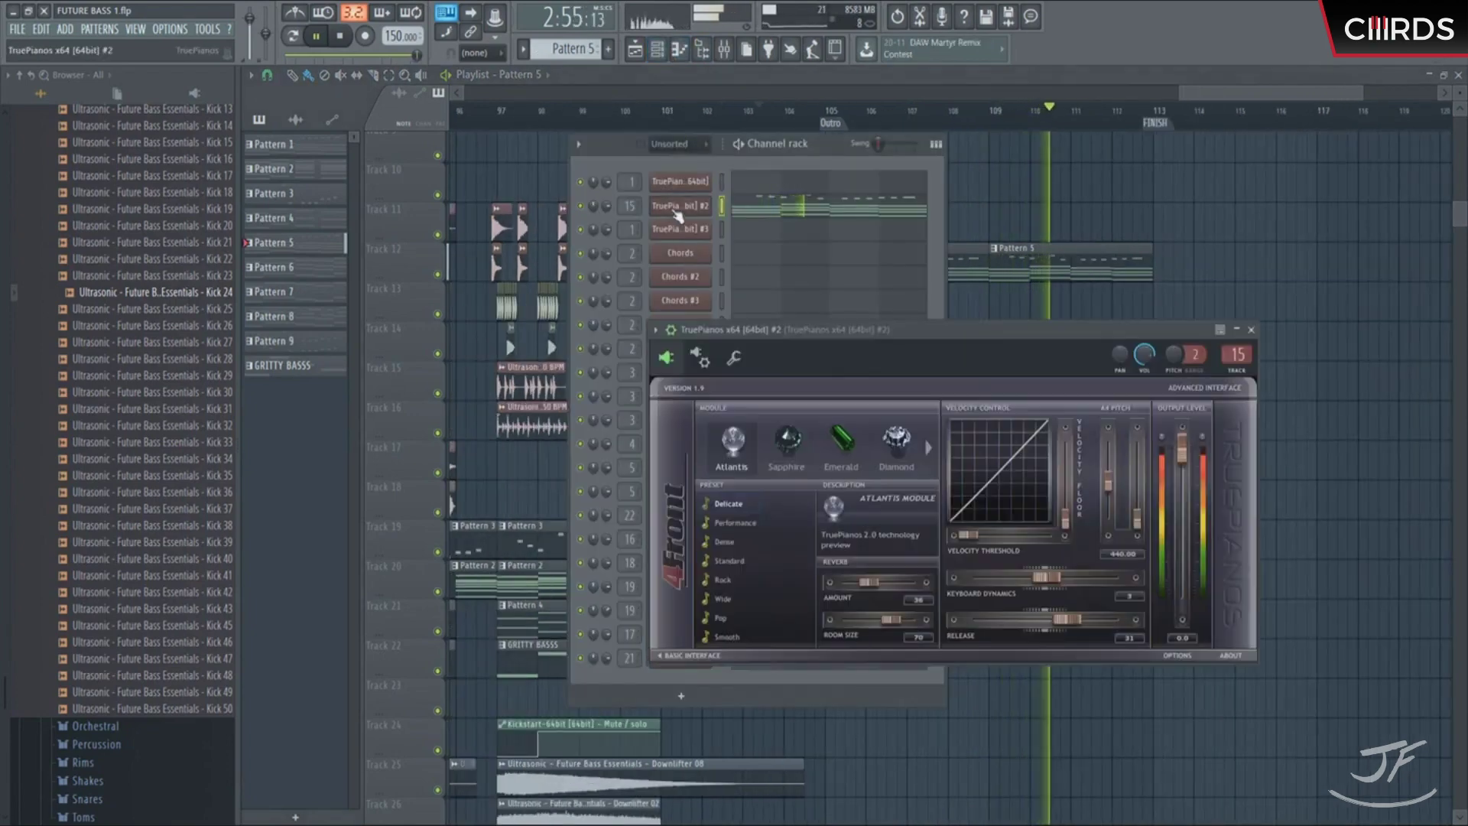
{"action": "left_click_drag", "start_coordinate": [1042, 578], "coordinate": [1078, 621]}
{"action": "left_click_drag", "start_coordinate": [869, 582], "coordinate": [887, 586]}
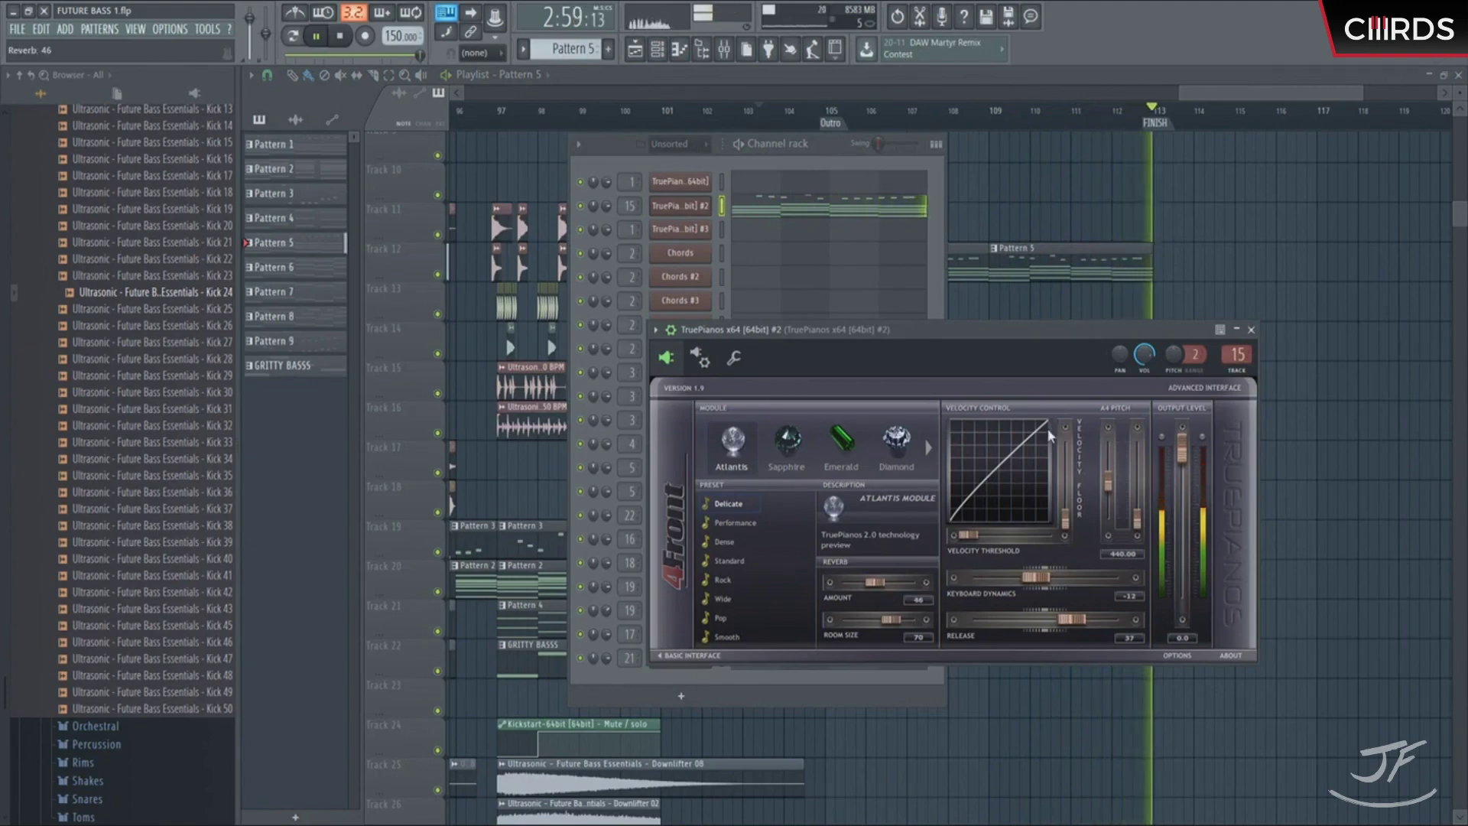
{"action": "left_click", "coordinate": [1251, 329]}
{"action": "key", "text": "F6"}
Step: Locate the first Drop in the arrangement and place the playback position just before bar 33
{"action": "scroll", "coordinate": [1211, 124], "scroll_direction": "down", "scroll_amount": 4}
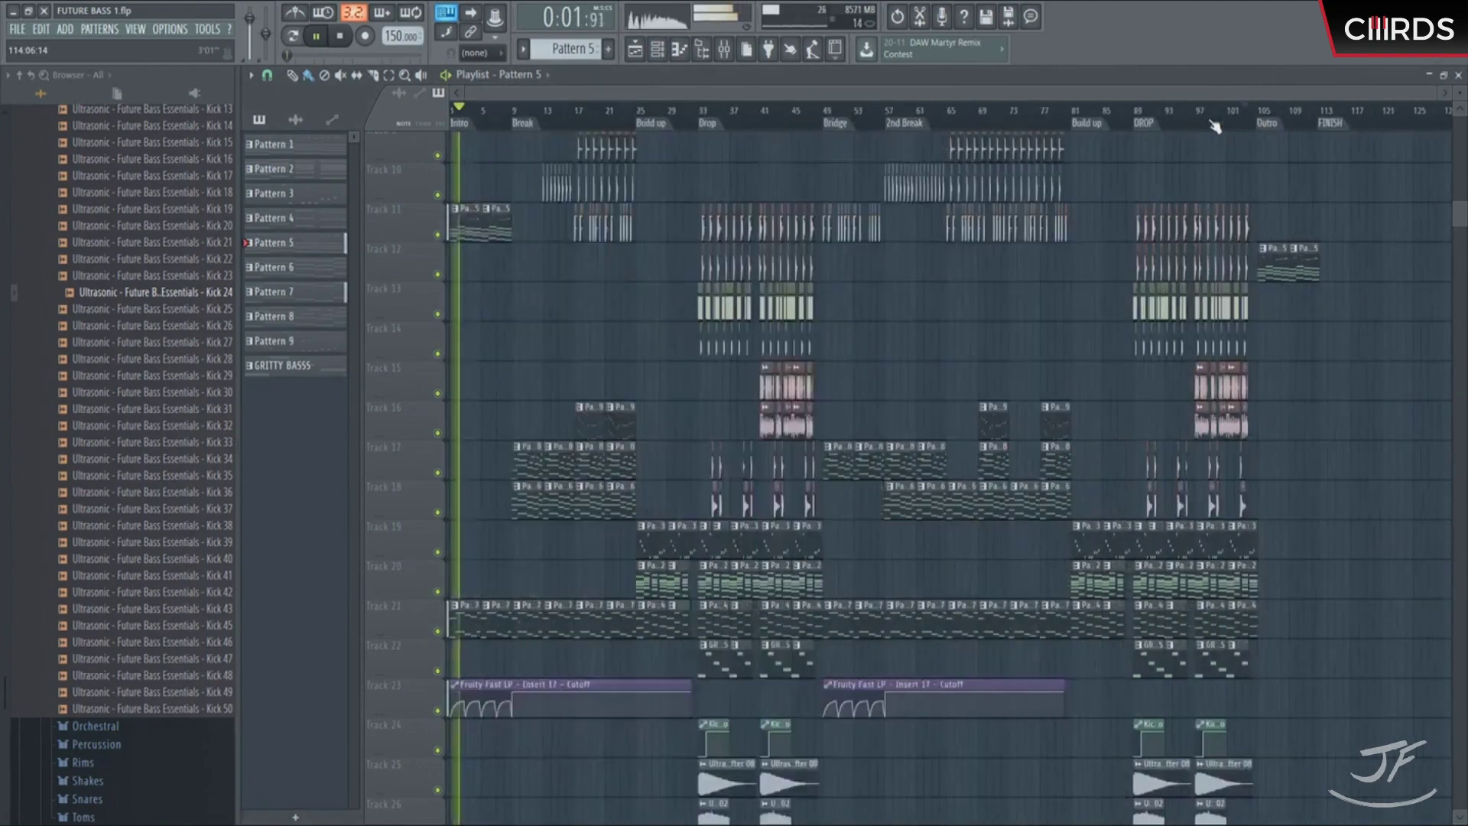
{"action": "left_click_drag", "start_coordinate": [1460, 202], "coordinate": [1460, 90]}
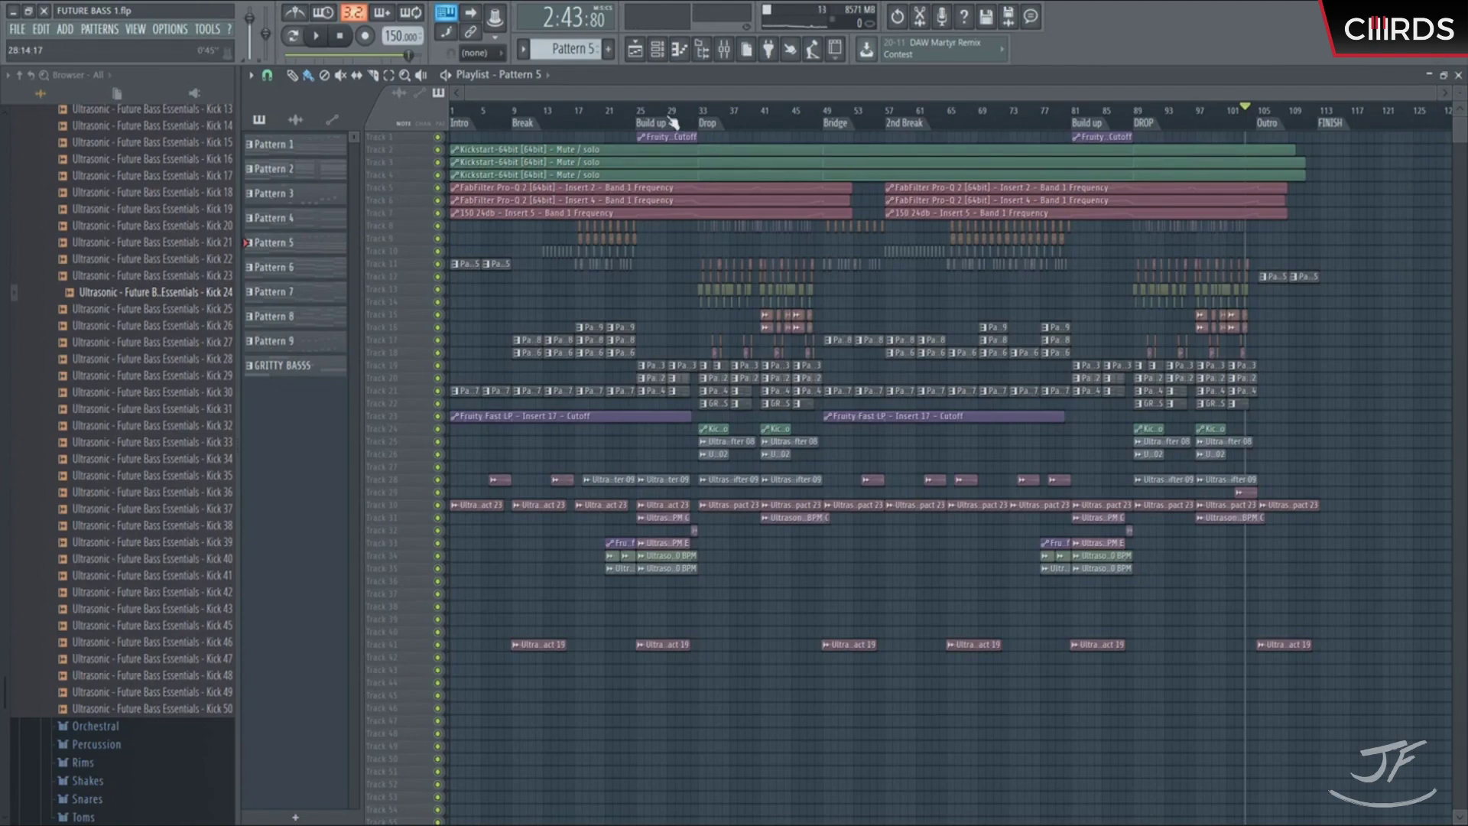
{"action": "scroll", "coordinate": [673, 123], "scroll_direction": "up", "scroll_amount": 4}
{"action": "scroll", "coordinate": [858, 203], "scroll_direction": "up", "scroll_amount": 3}
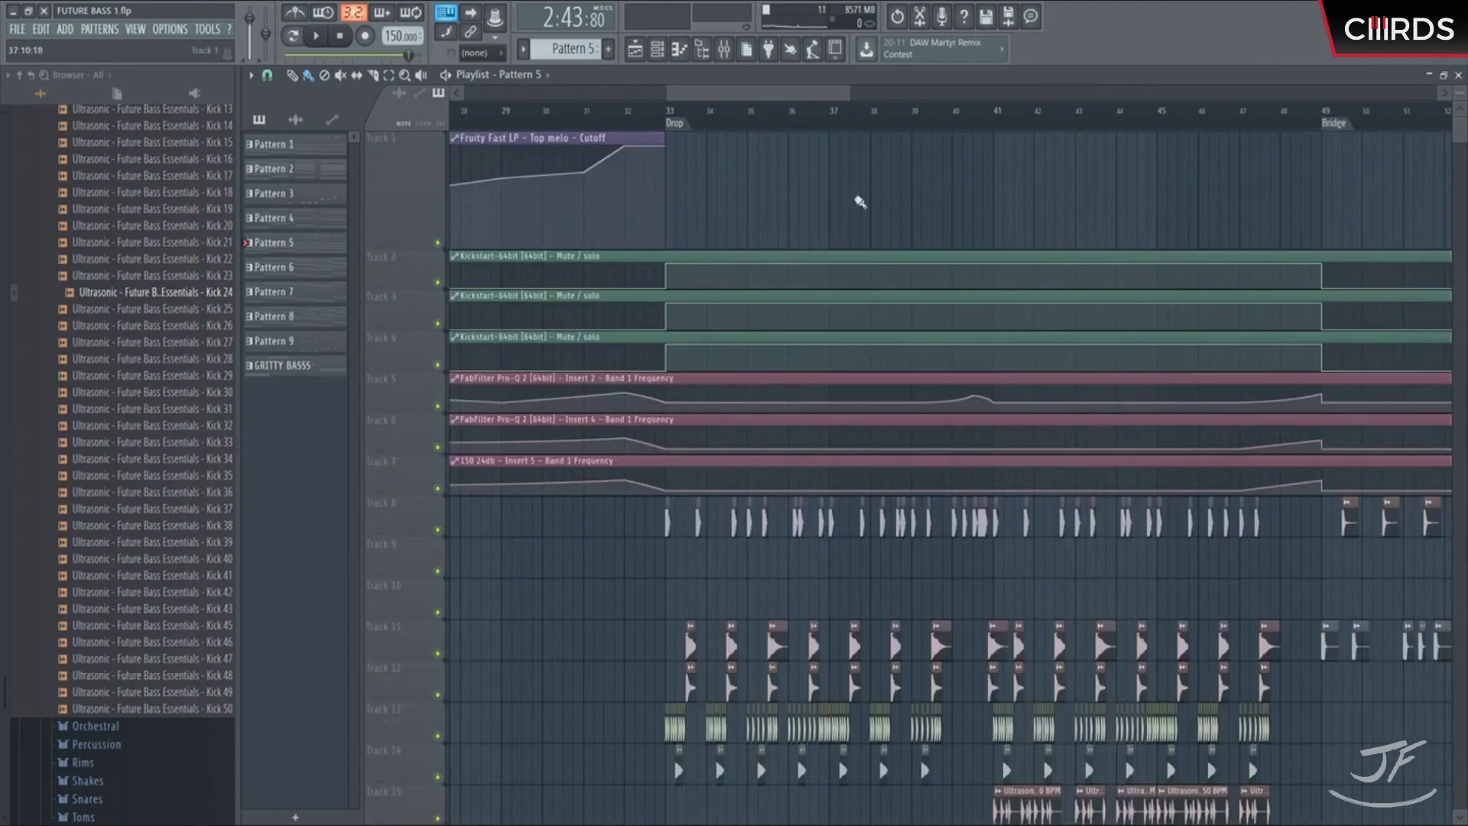
{"action": "scroll", "coordinate": [837, 198], "scroll_direction": "down", "scroll_amount": 3}
{"action": "scroll", "coordinate": [662, 119], "scroll_direction": "up", "scroll_amount": 2}
{"action": "left_click", "coordinate": [662, 115]}
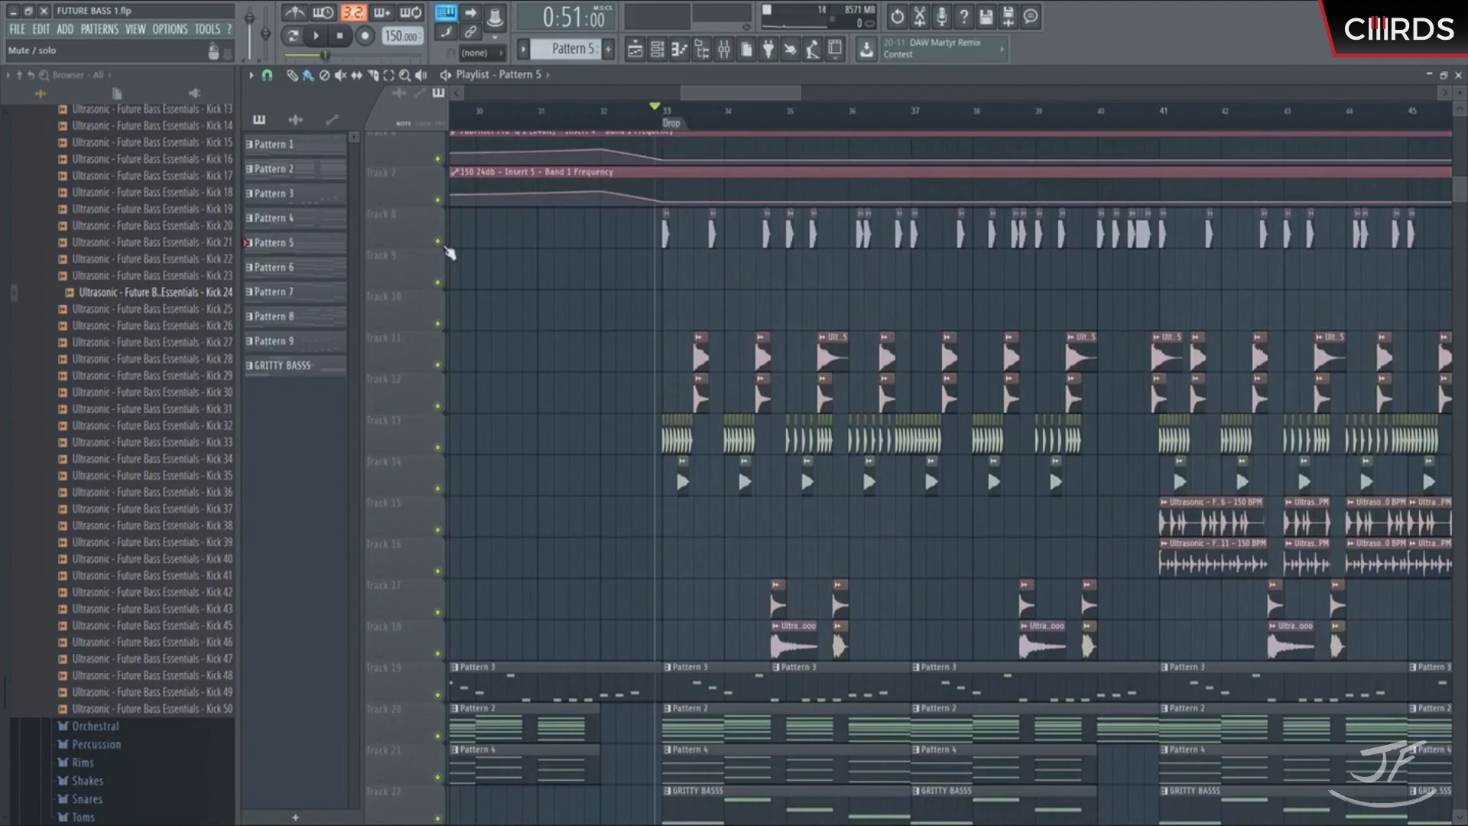
Step: Solo the Drop's drum and percussion rows, Track 8 and Tracks 10 to 16, in the playlist
{"action": "right_click", "coordinate": [438, 242]}
{"action": "left_click_drag", "start_coordinate": [438, 365], "coordinate": [441, 534]}
{"action": "left_click_drag", "start_coordinate": [518, 433], "coordinate": [477, 524]}
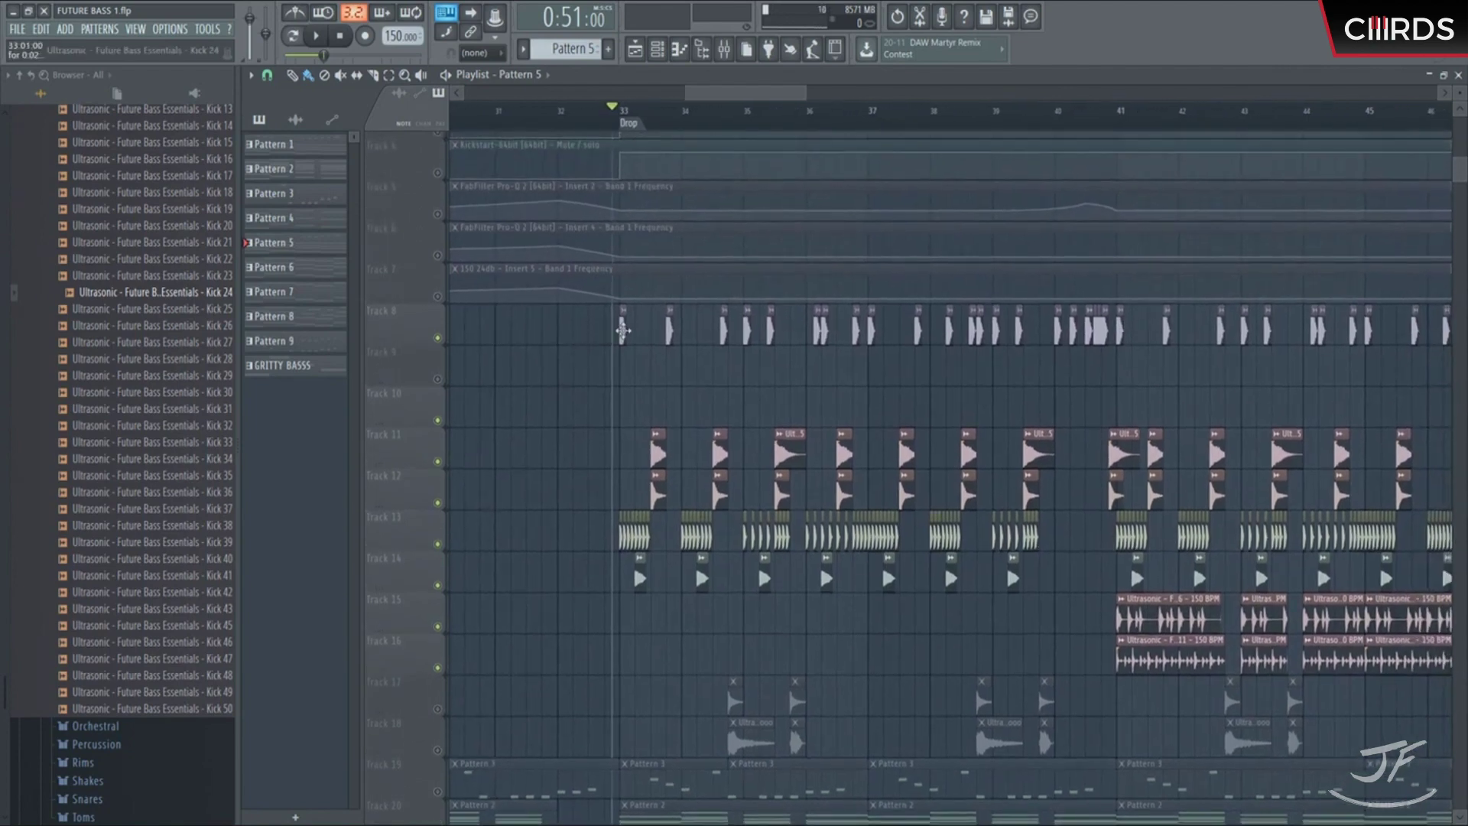
Step: Route the Kick 24 sample from Track 8 to mixer track 23
{"action": "left_click", "coordinate": [703, 313]}
{"action": "left_click", "coordinate": [698, 234]}
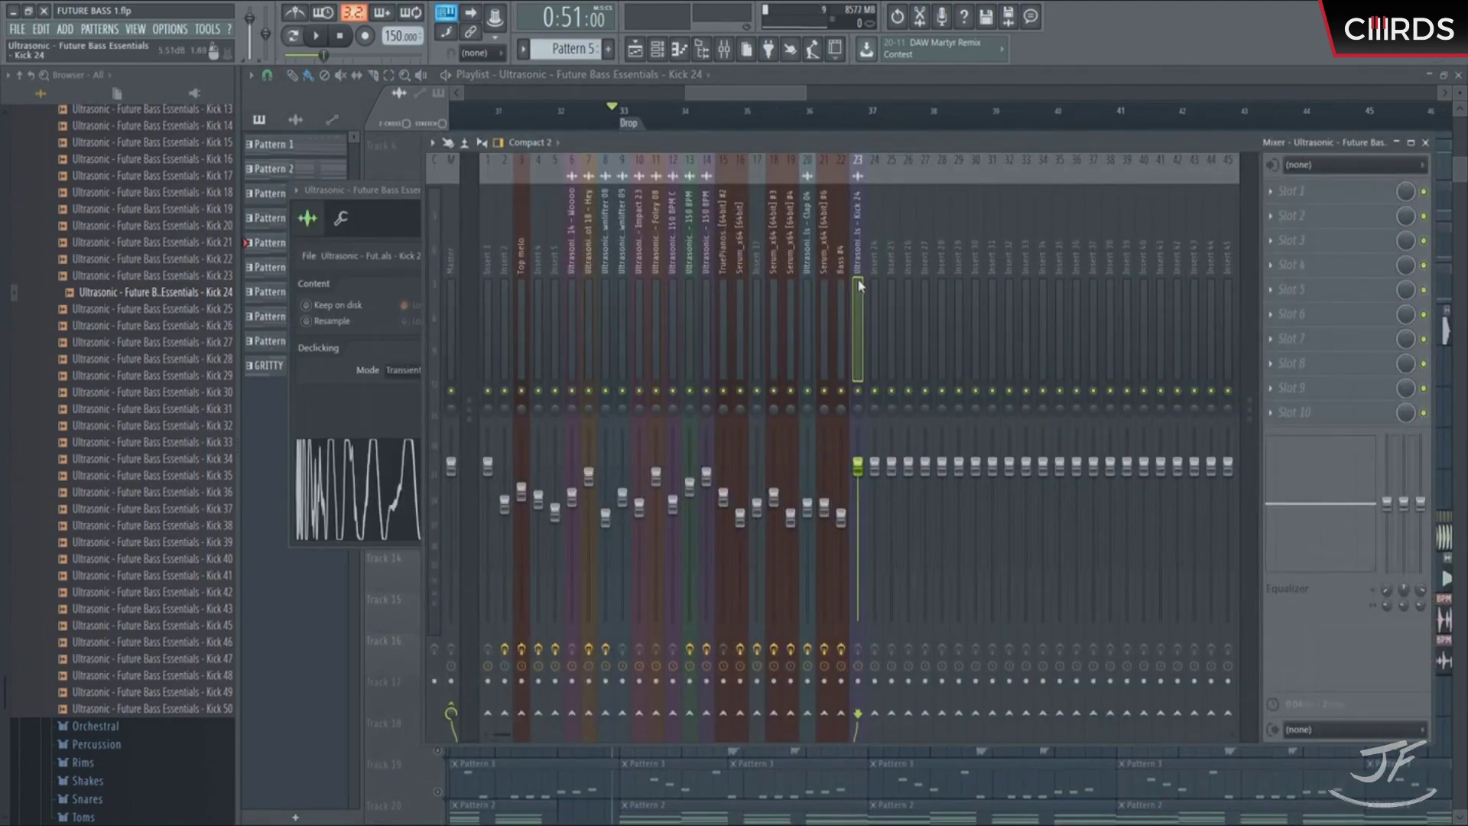
{"action": "left_click", "coordinate": [796, 99]}
Step: Route the Snare 25 and Snare 68 samples together to mixer track 24
{"action": "left_click", "coordinate": [884, 565]}
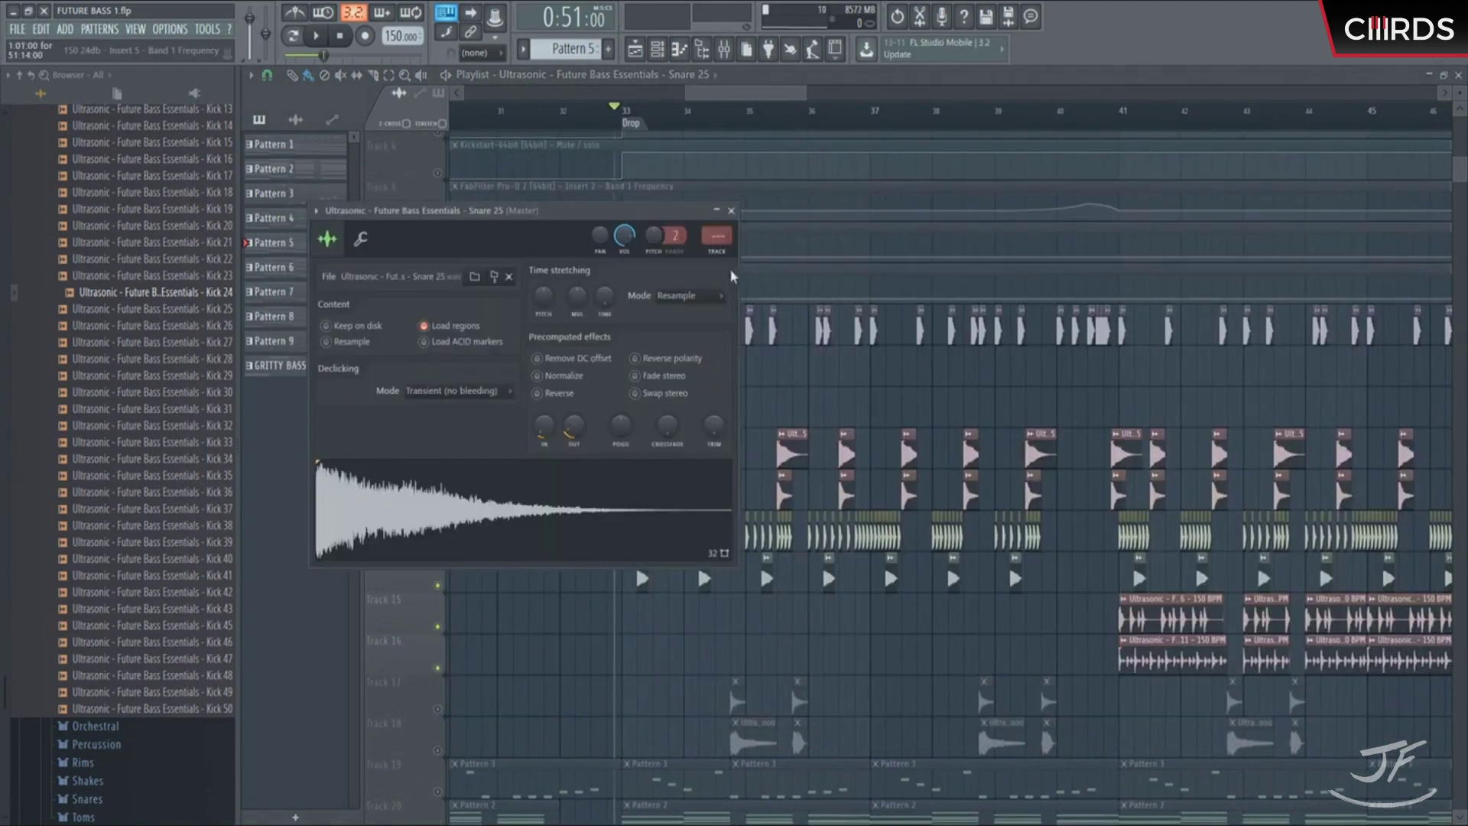
{"action": "left_click", "coordinate": [721, 257]}
{"action": "left_click", "coordinate": [786, 90]}
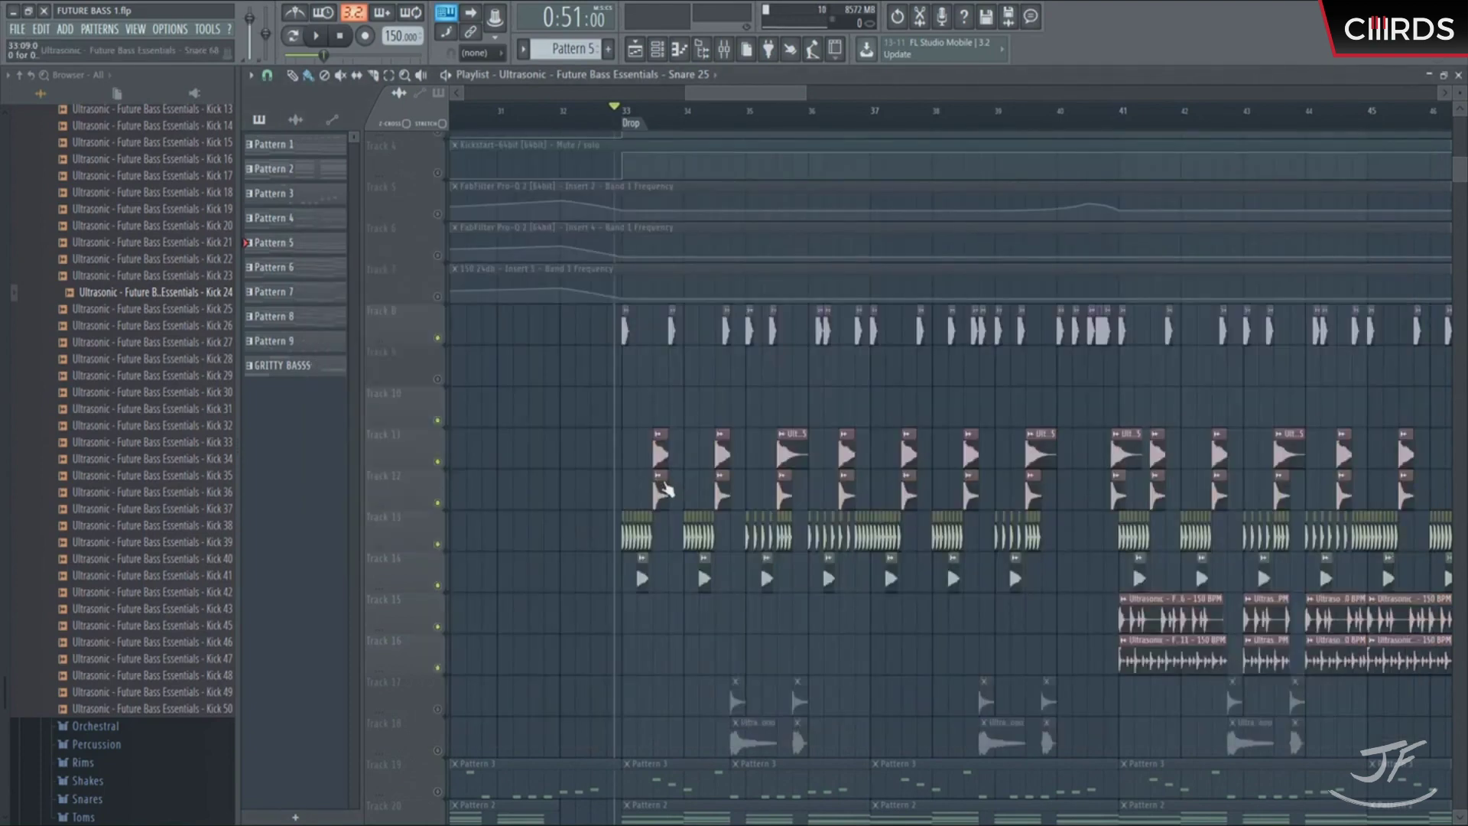
{"action": "left_click", "coordinate": [823, 564]}
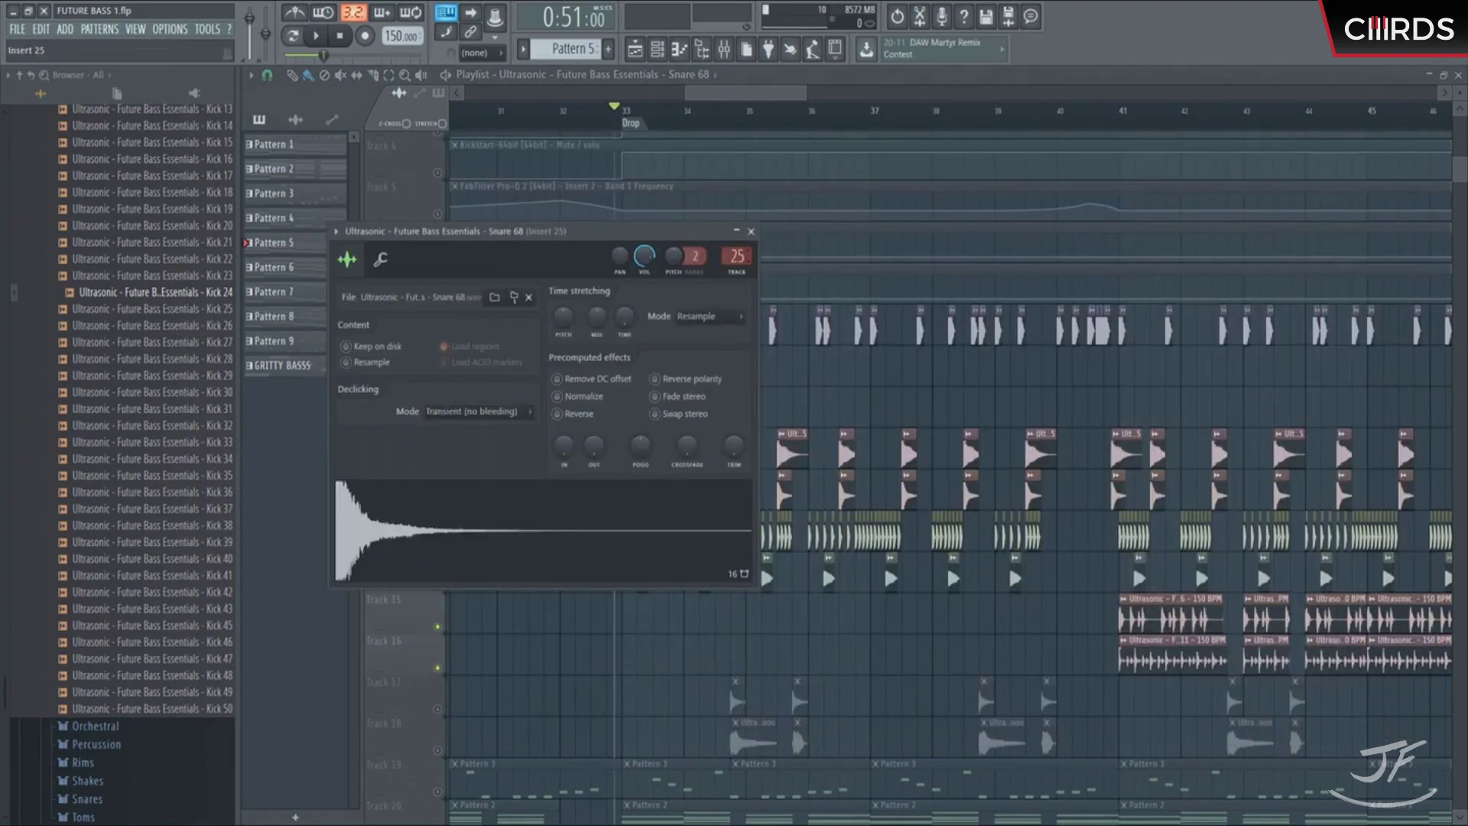
{"action": "scroll", "coordinate": [737, 256], "scroll_direction": "up", "scroll_amount": 9}
{"action": "left_click", "coordinate": [730, 55]}
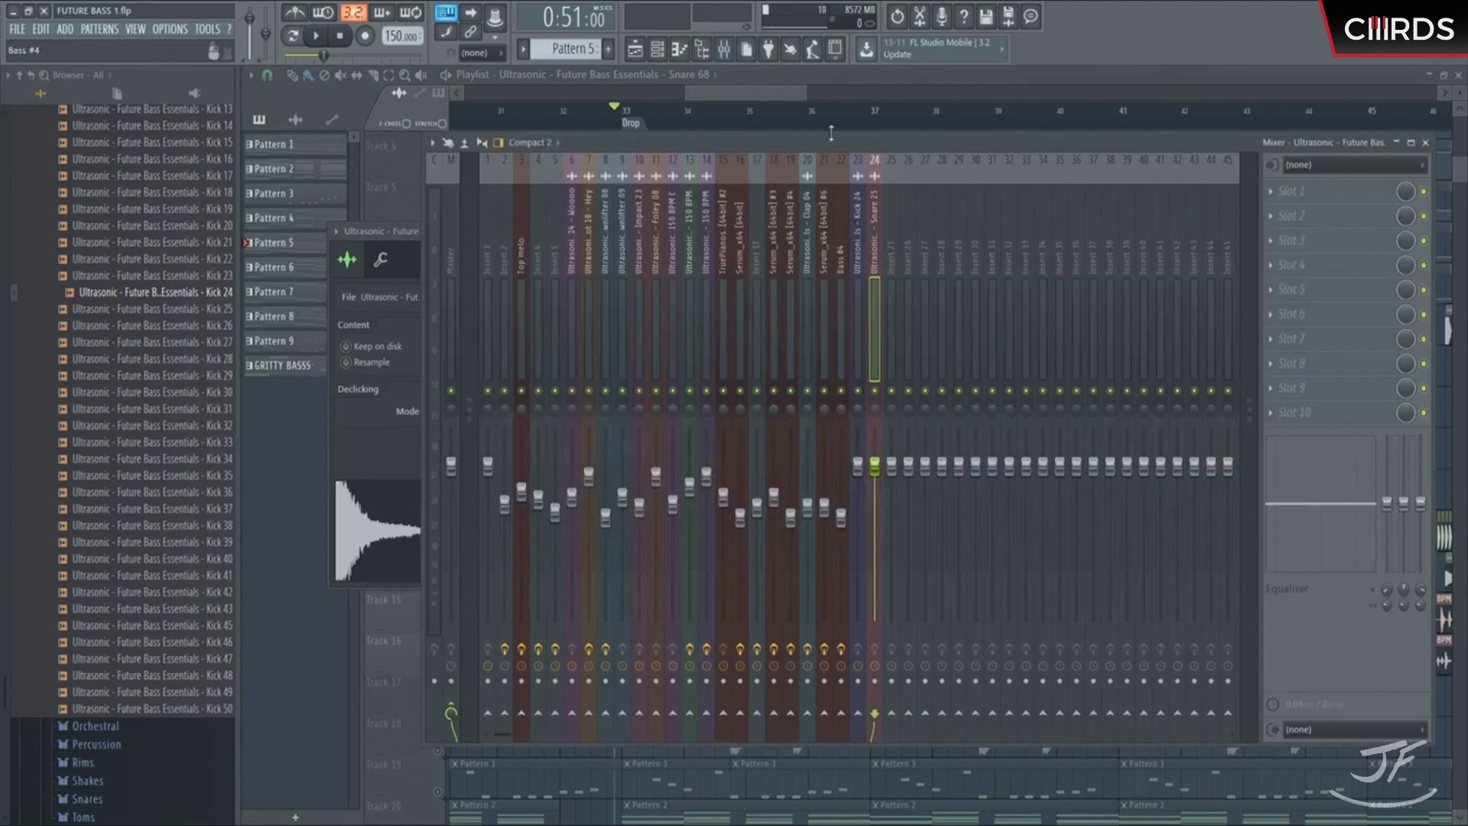
{"action": "left_click", "coordinate": [831, 133]}
Step: Route Closed Hi-Hat 03 to mixer track 25 and Open Hi-Hat 24 to mixer track 26
{"action": "left_click", "coordinate": [822, 565]}
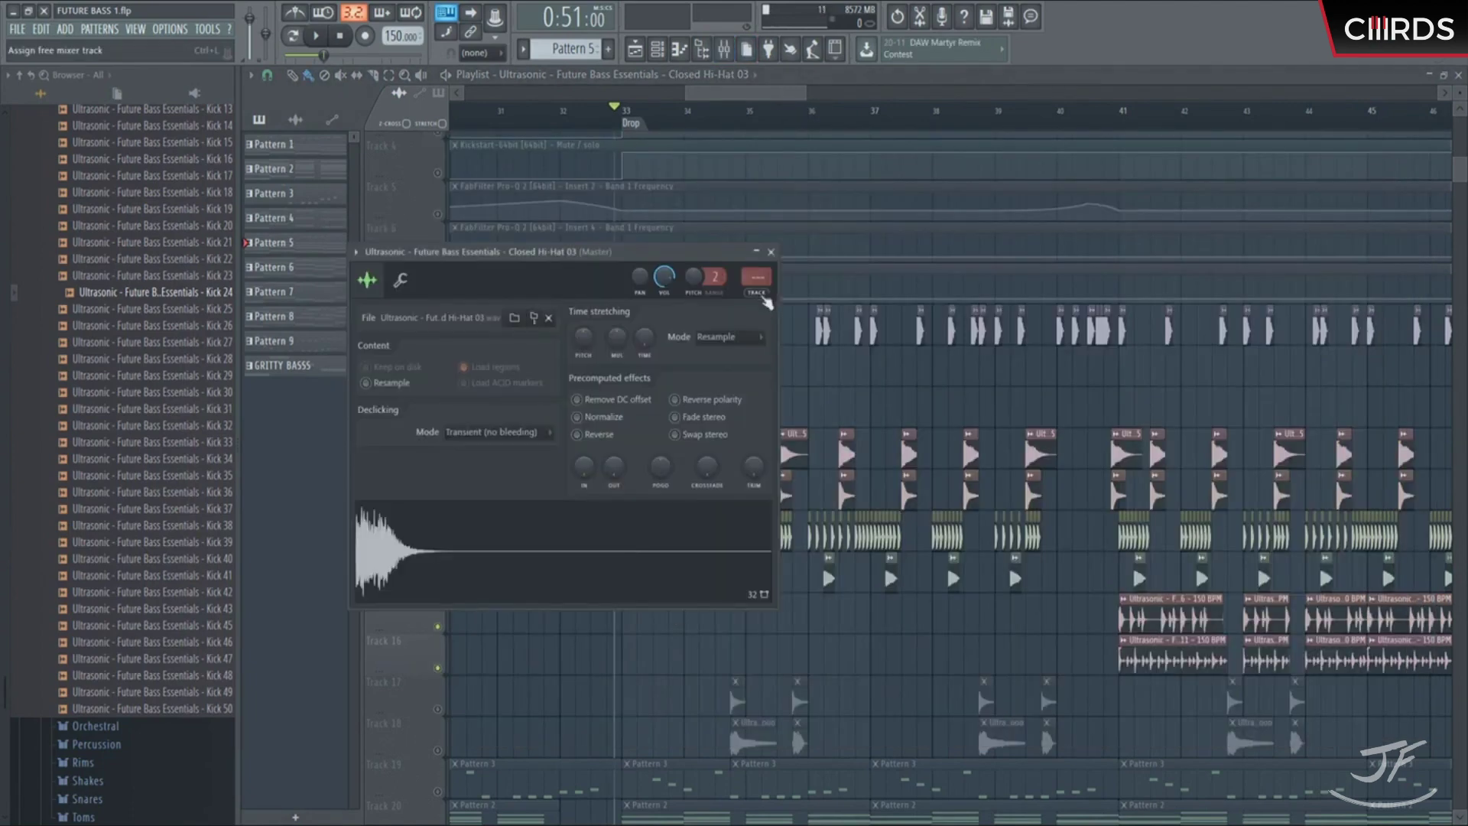
{"action": "left_click", "coordinate": [767, 304]}
{"action": "key", "text": "F9"}
{"action": "left_click", "coordinate": [759, 310]}
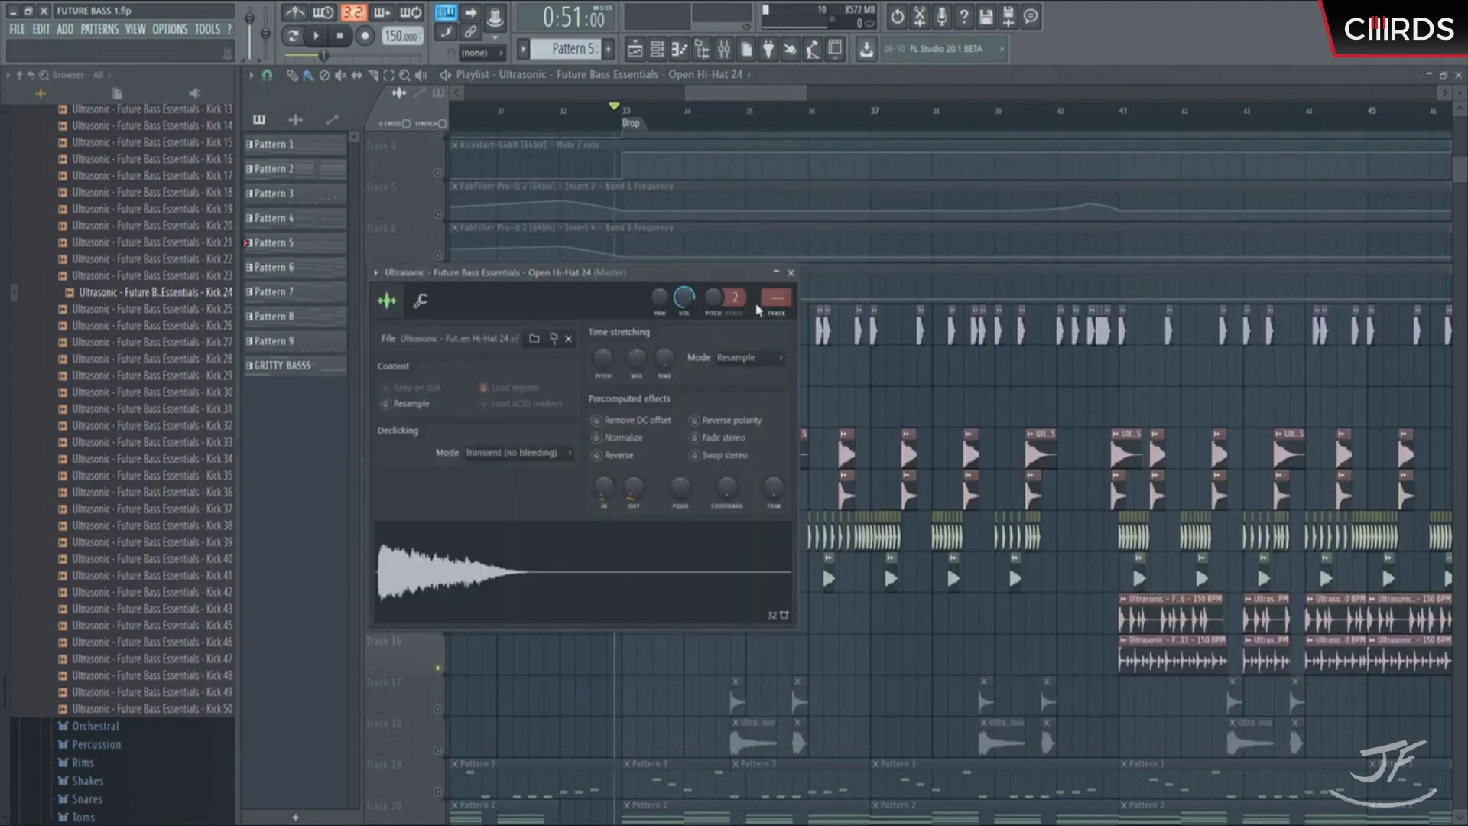
{"action": "left_click", "coordinate": [767, 312]}
{"action": "key", "text": "F9"}
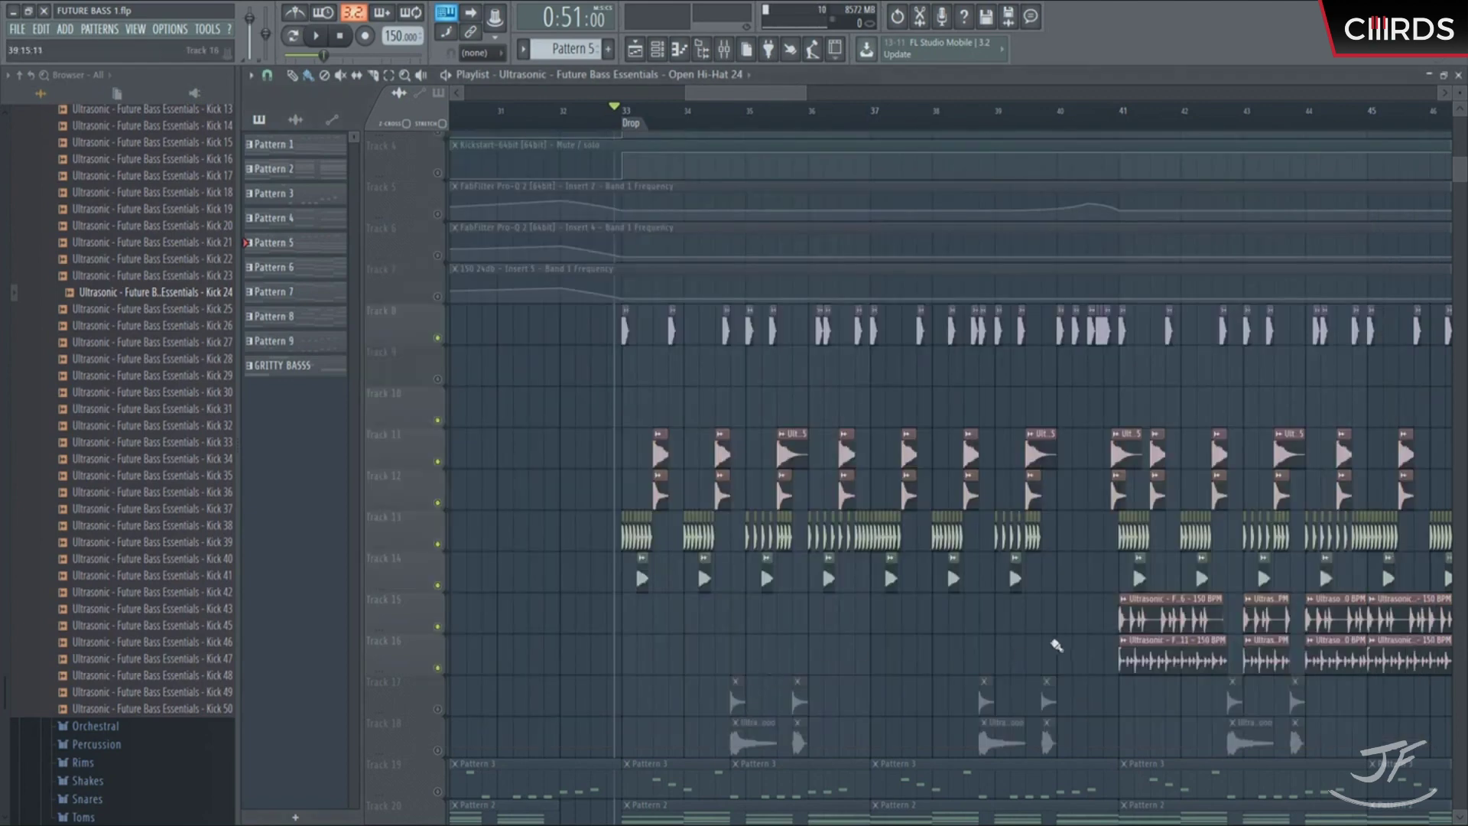
Step: Route Percussion Loop 16 to mixer track 27 and Shaker Loop 11 to mixer track 28
{"action": "scroll", "coordinate": [874, 617], "scroll_direction": "right", "scroll_amount": 4}
{"action": "left_click", "coordinate": [874, 618]}
{"action": "key", "text": "F9"}
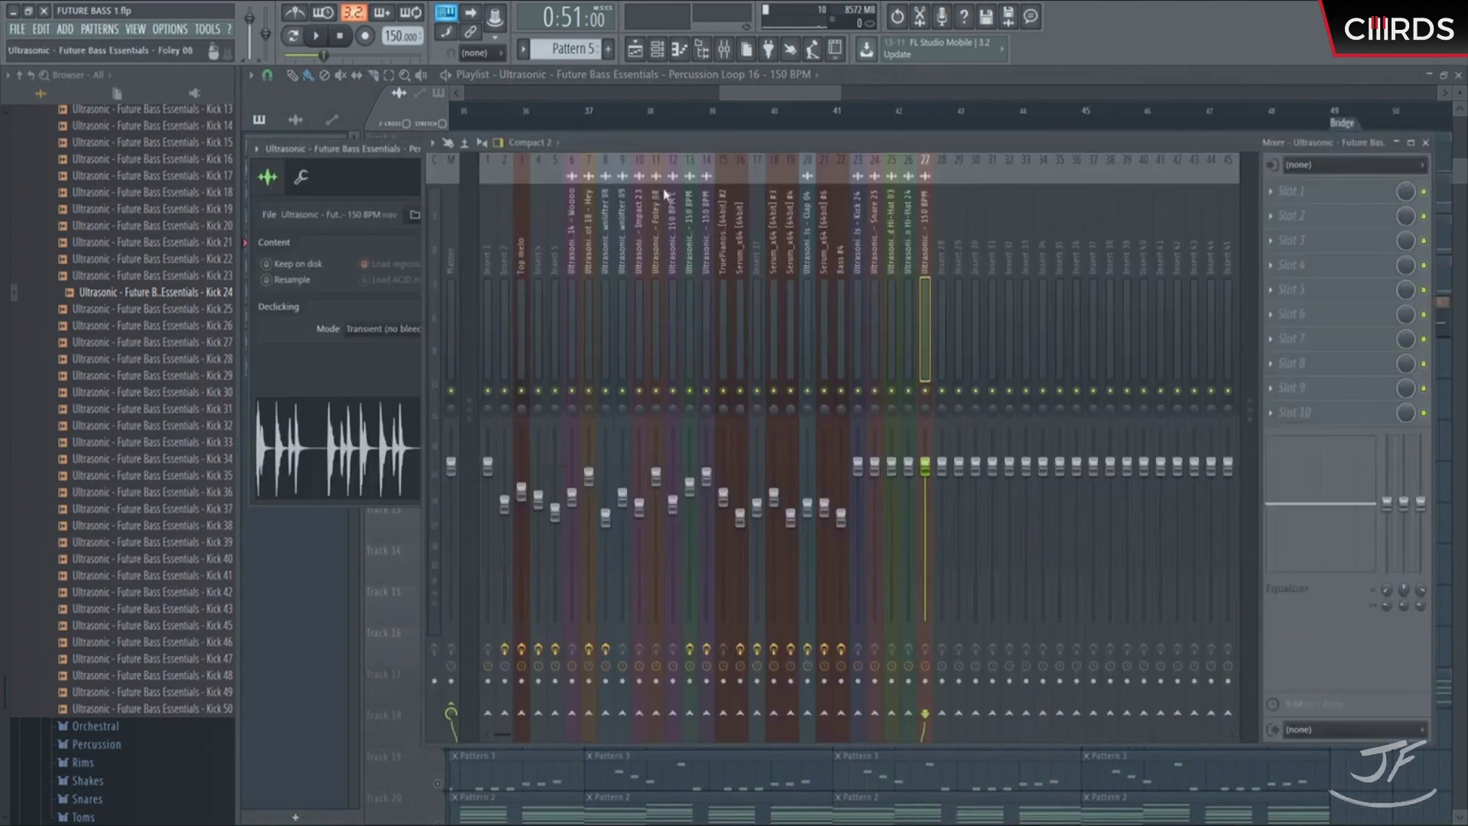
{"action": "key", "text": "F9"}
{"action": "scroll", "coordinate": [914, 659], "scroll_direction": "left", "scroll_amount": 1}
{"action": "double_click", "coordinate": [914, 659]}
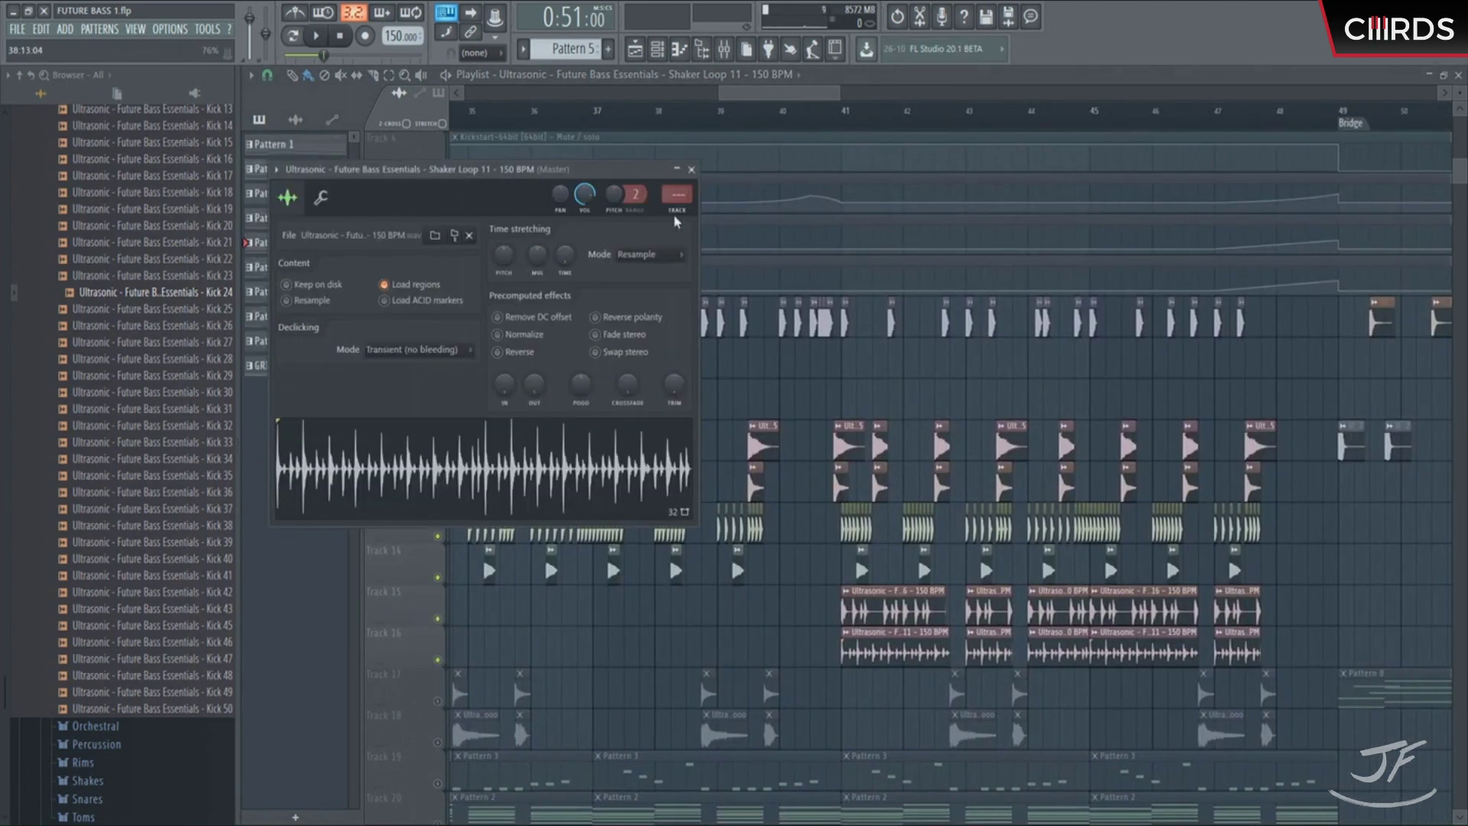
{"action": "key", "text": "F9"}
{"action": "key", "text": "F9"}
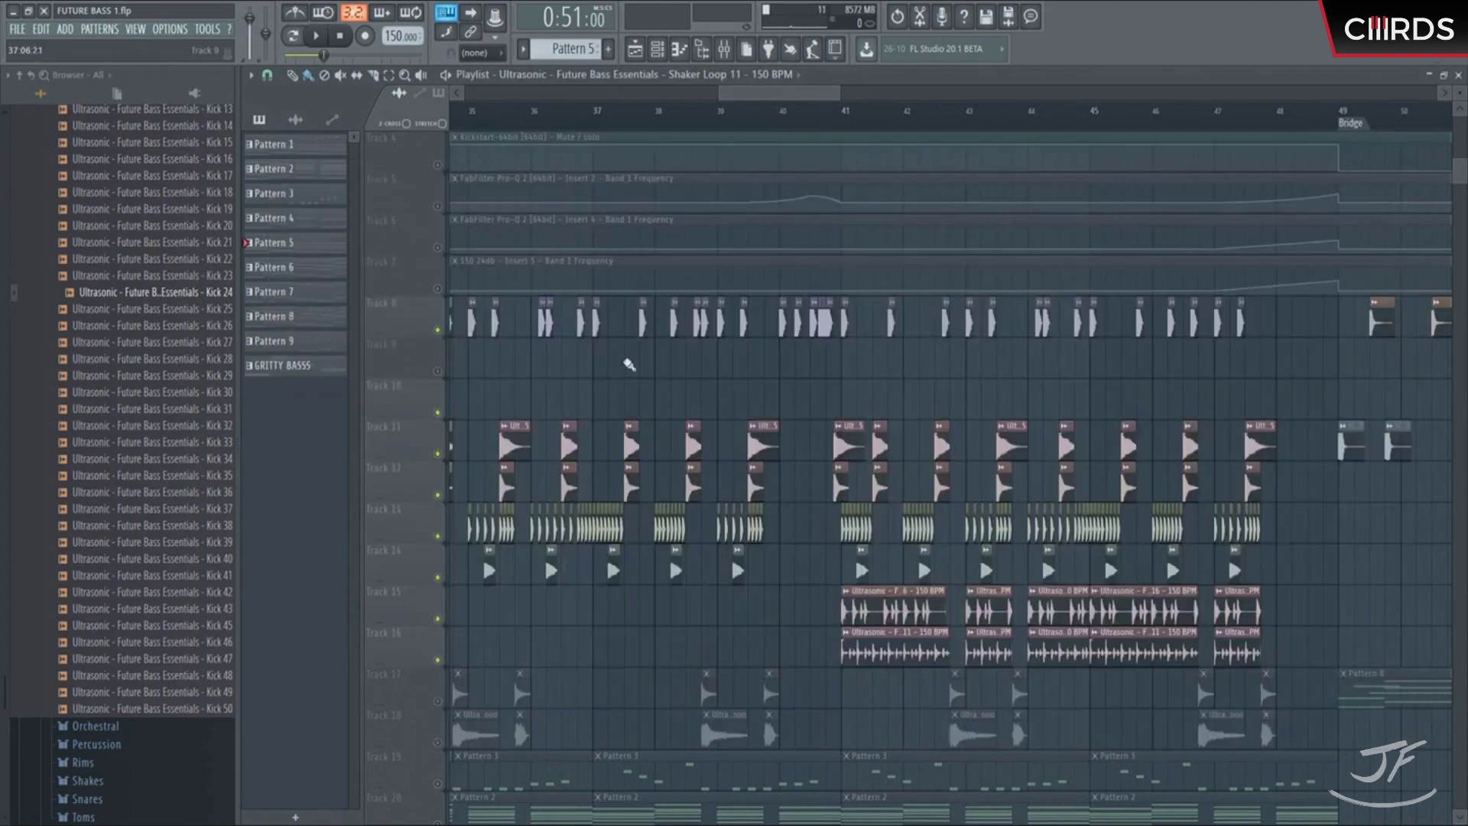
Step: Play the drums from just before the first Drop and solo the Closed Hi-Hat 03 mixer track
{"action": "scroll", "coordinate": [731, 556], "scroll_direction": "left", "scroll_amount": 5}
{"action": "left_click", "coordinate": [702, 113]}
{"action": "key", "text": "space"}
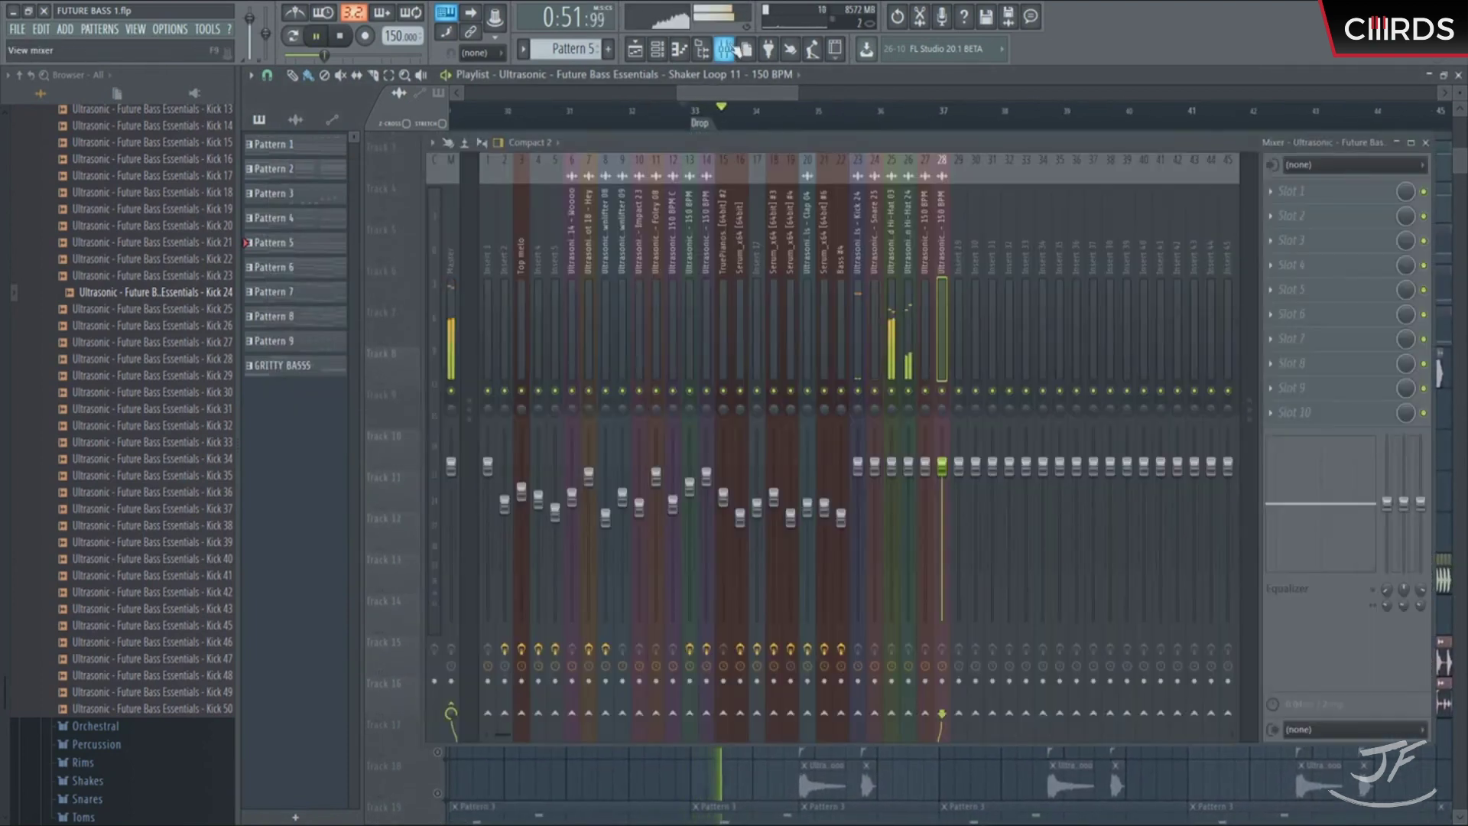
{"action": "key", "text": "F9"}
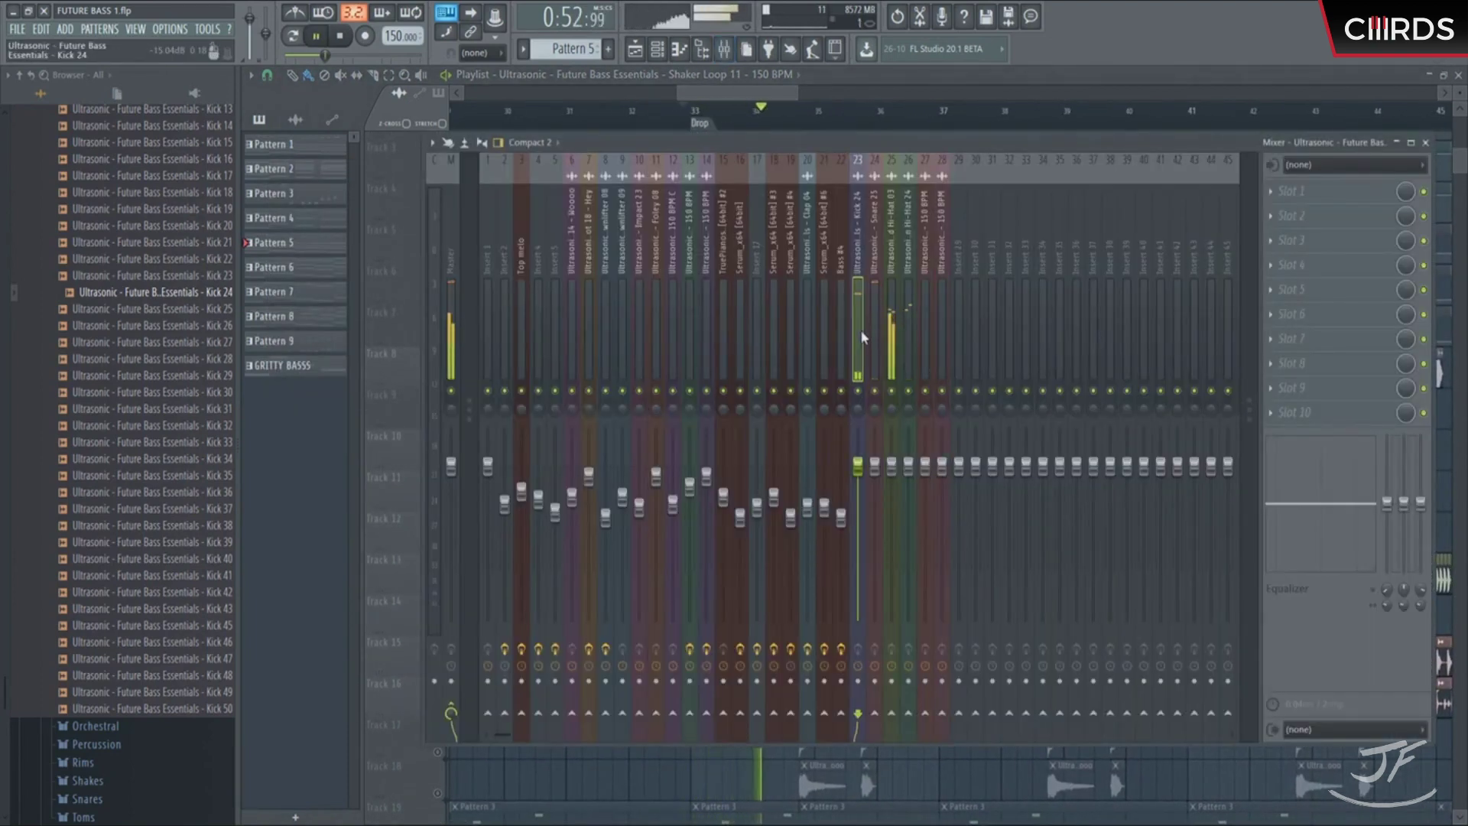
{"action": "left_click", "coordinate": [908, 359]}
{"action": "left_click", "coordinate": [891, 391]}
{"action": "right_click", "coordinate": [891, 391]}
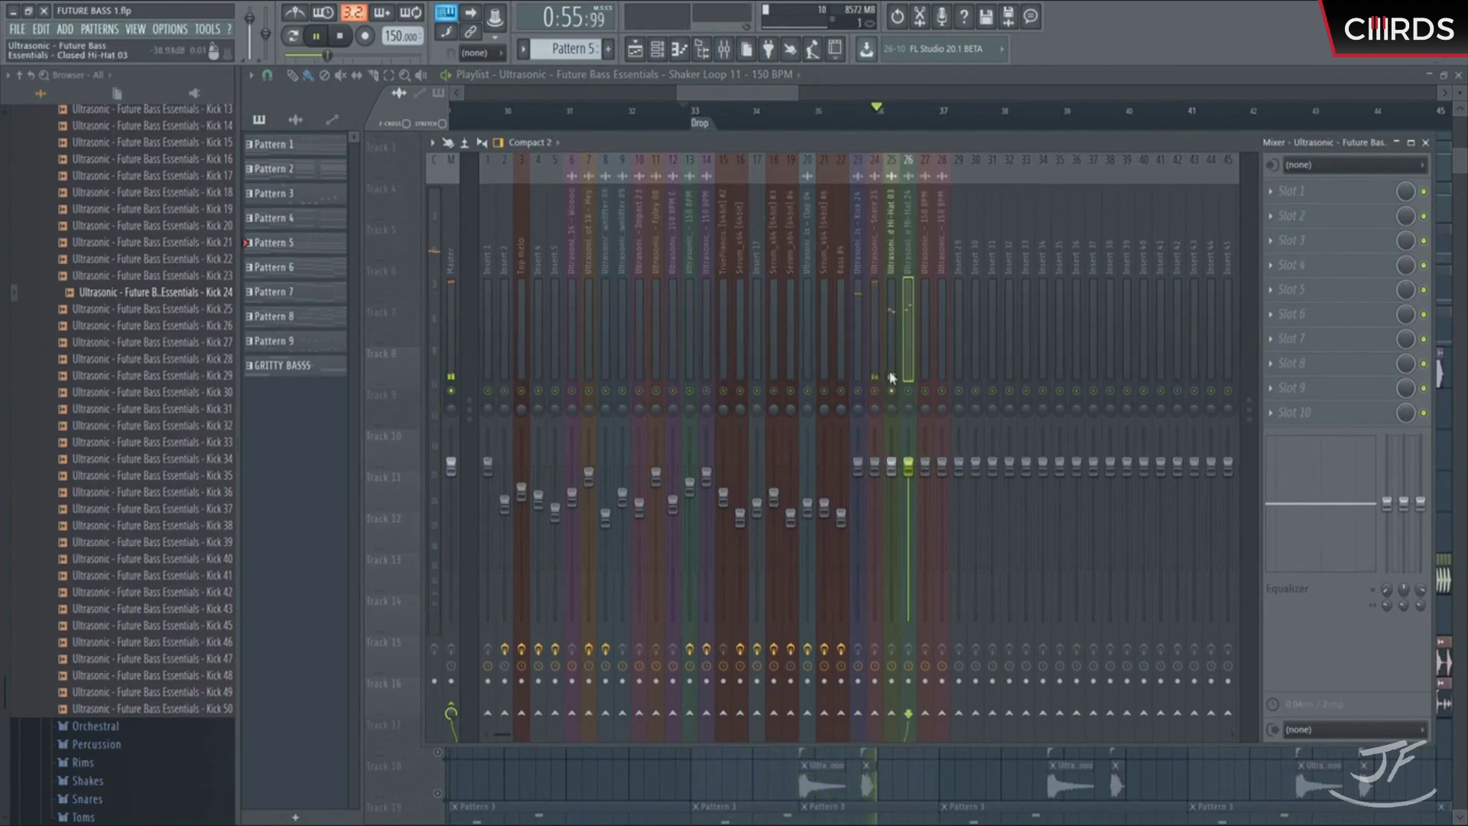
{"action": "key", "text": "space"}
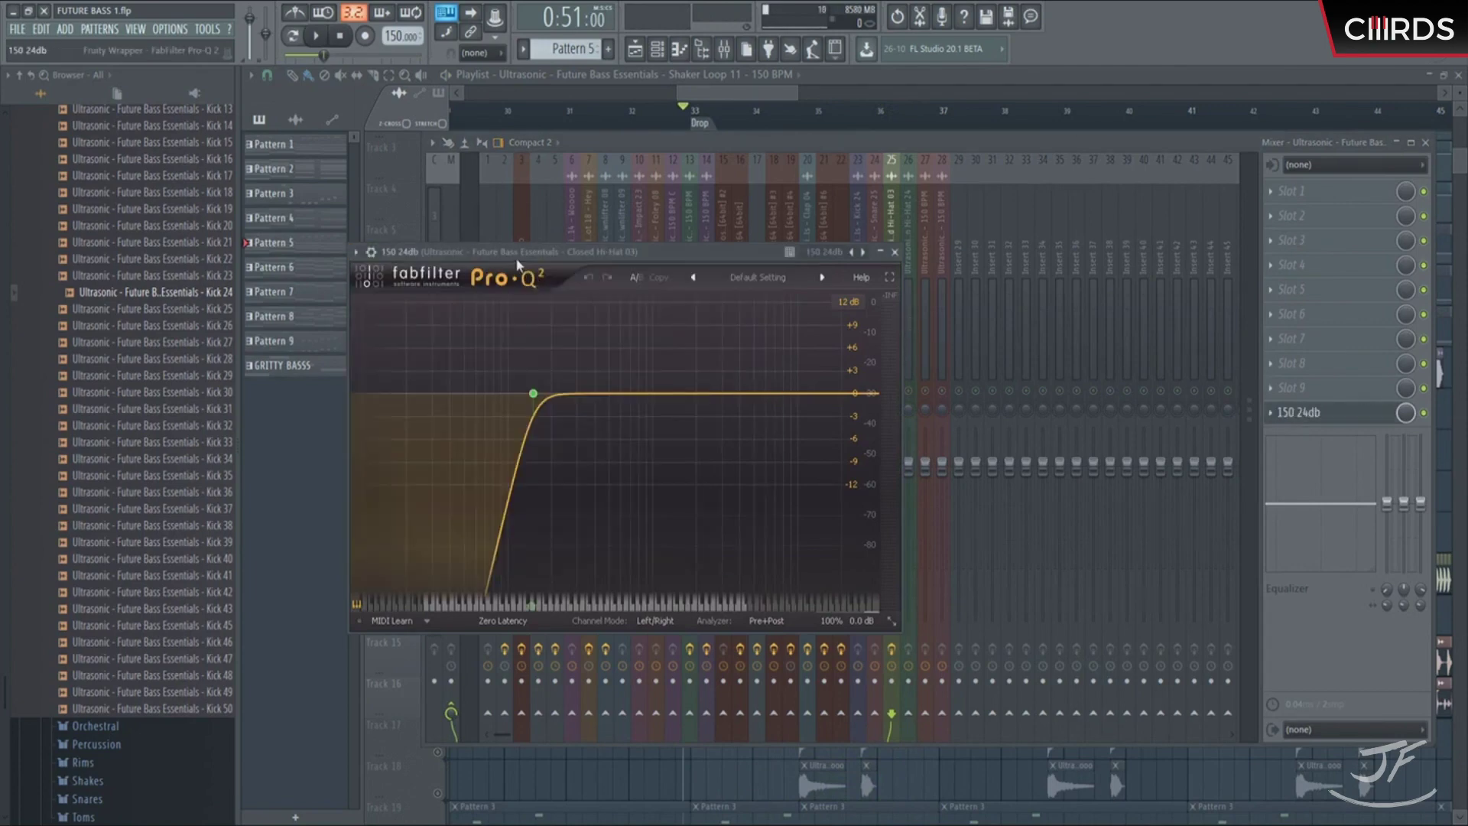
Step: In the closed hi-hat's Pro-Q 2, set a 96 dB/oct low cut near 256 Hz and a 48 dB/oct high cut at 14828 Hz
{"action": "scroll", "coordinate": [564, 393], "scroll_direction": "up", "scroll_amount": 3}
{"action": "left_click_drag", "start_coordinate": [563, 392], "coordinate": [597, 394]}
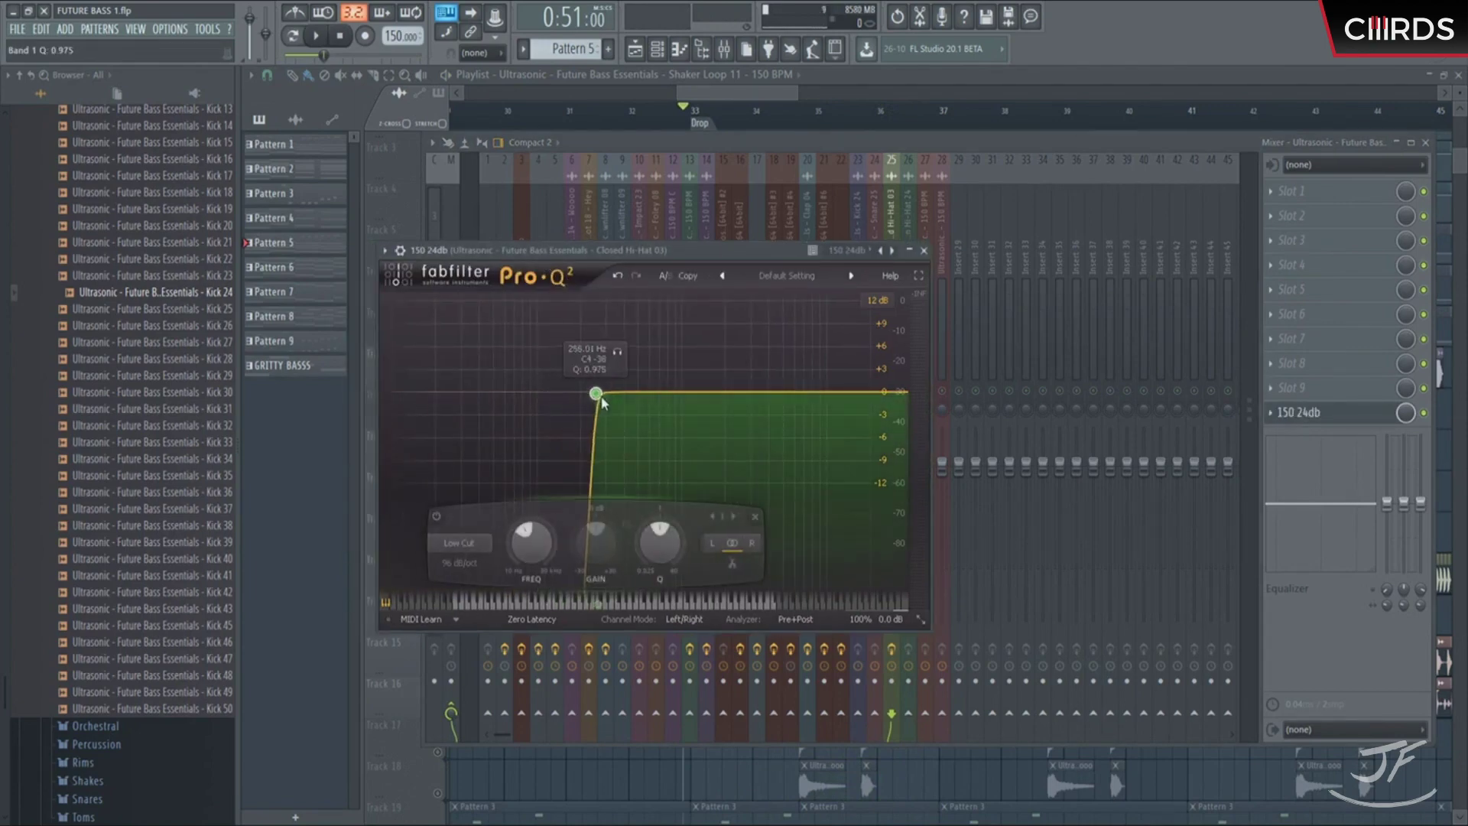
{"action": "left_click_drag", "start_coordinate": [913, 387], "coordinate": [851, 395]}
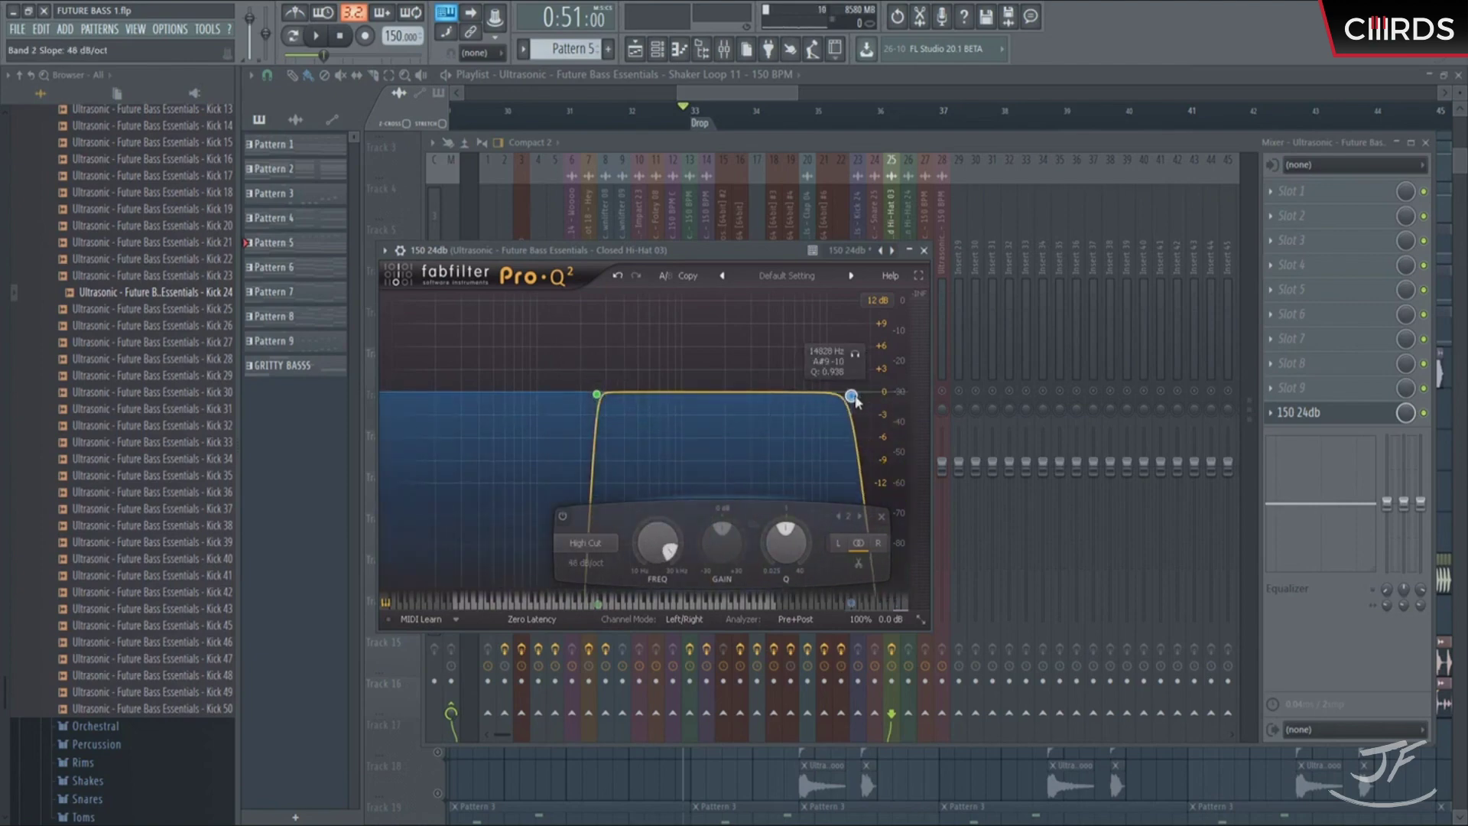
{"action": "left_click_drag", "start_coordinate": [785, 254], "coordinate": [796, 253]}
{"action": "left_click", "coordinate": [813, 145]}
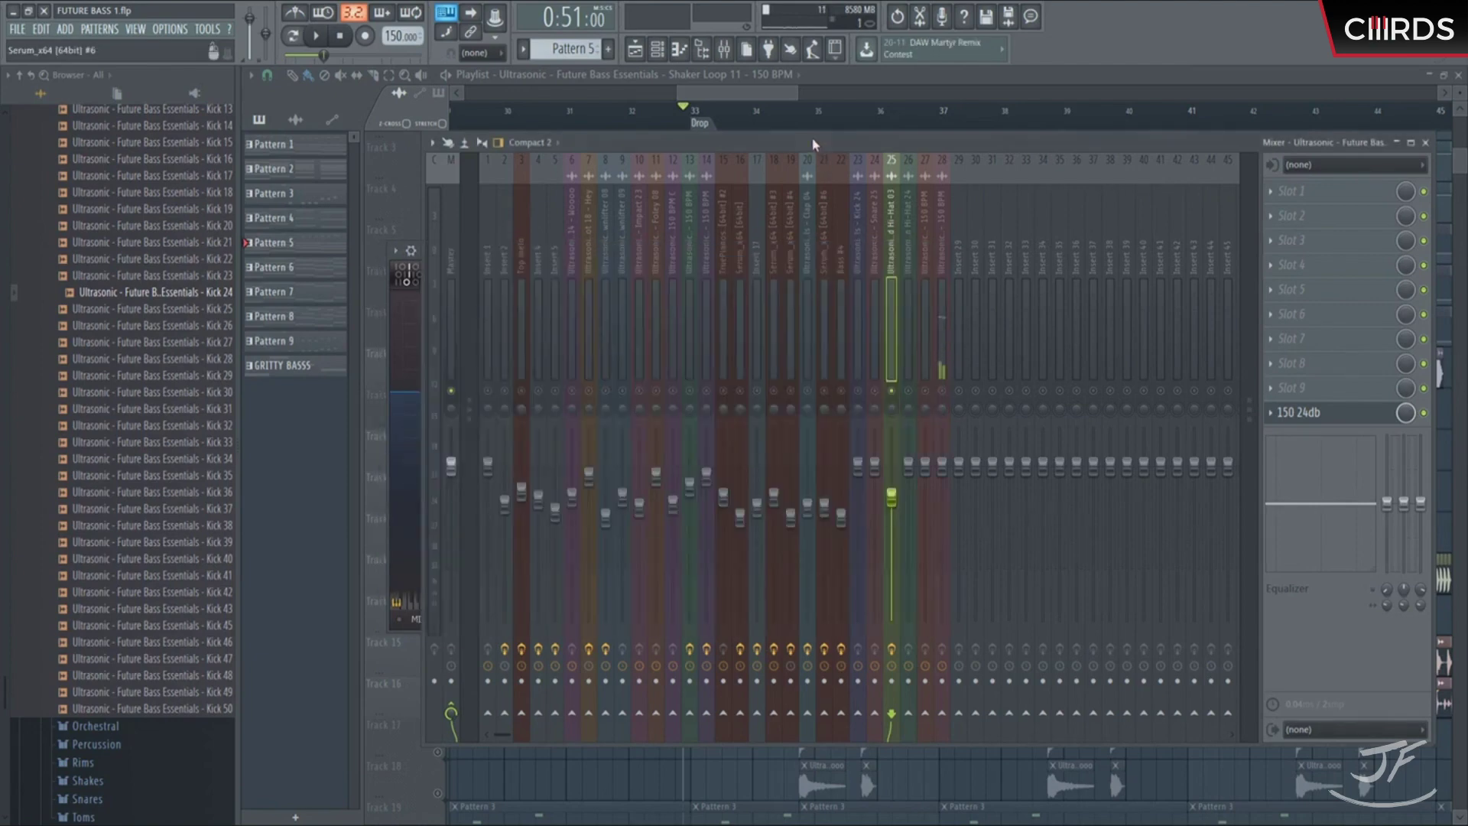
Step: Open the Closed Hi-Hat 03 sampler for auditioning and raise its mixer track's volume slightly
{"action": "left_click", "coordinate": [336, 42]}
{"action": "key", "text": "F5"}
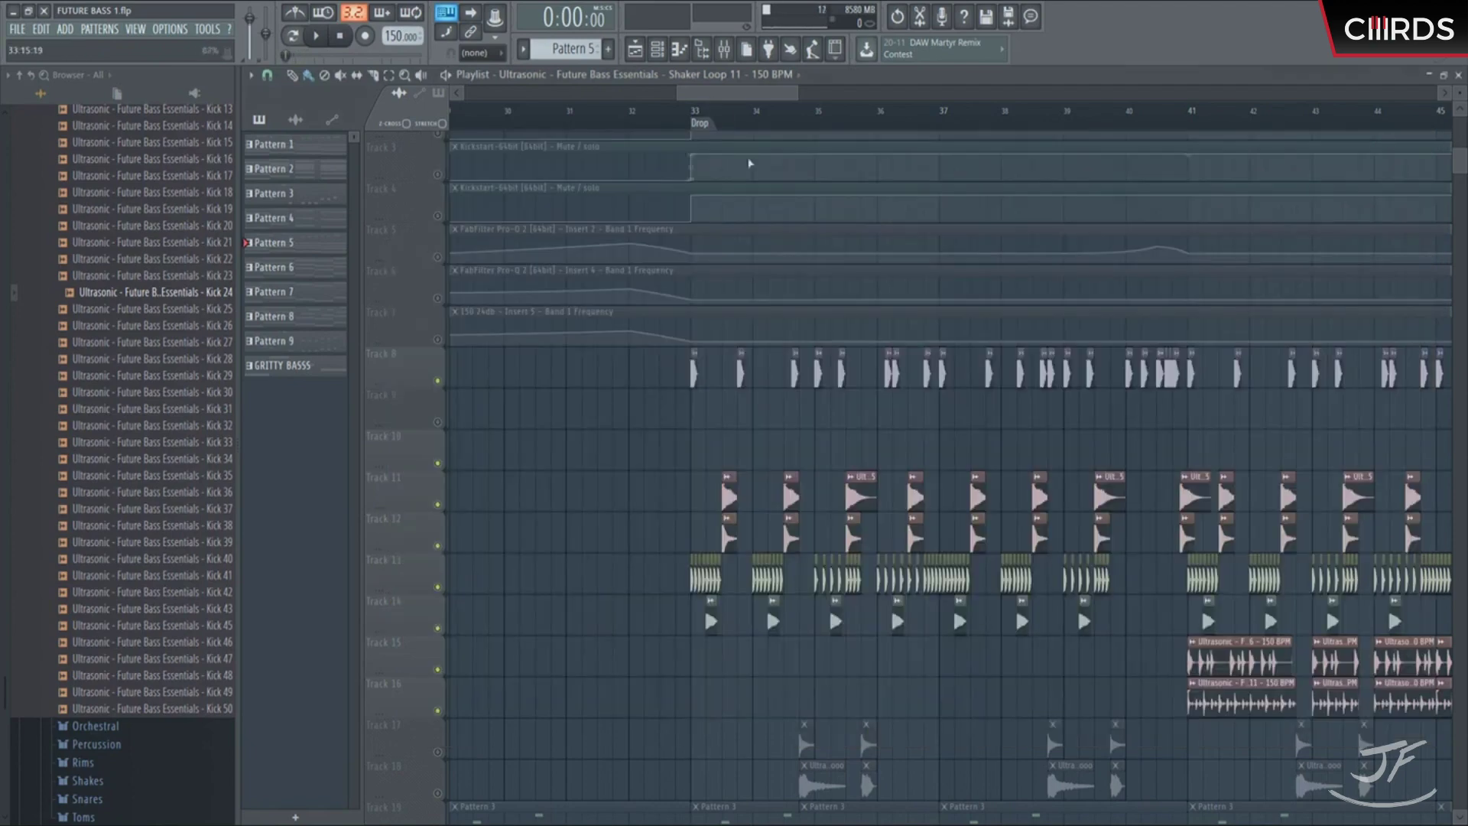
{"action": "double_click", "coordinate": [858, 584]}
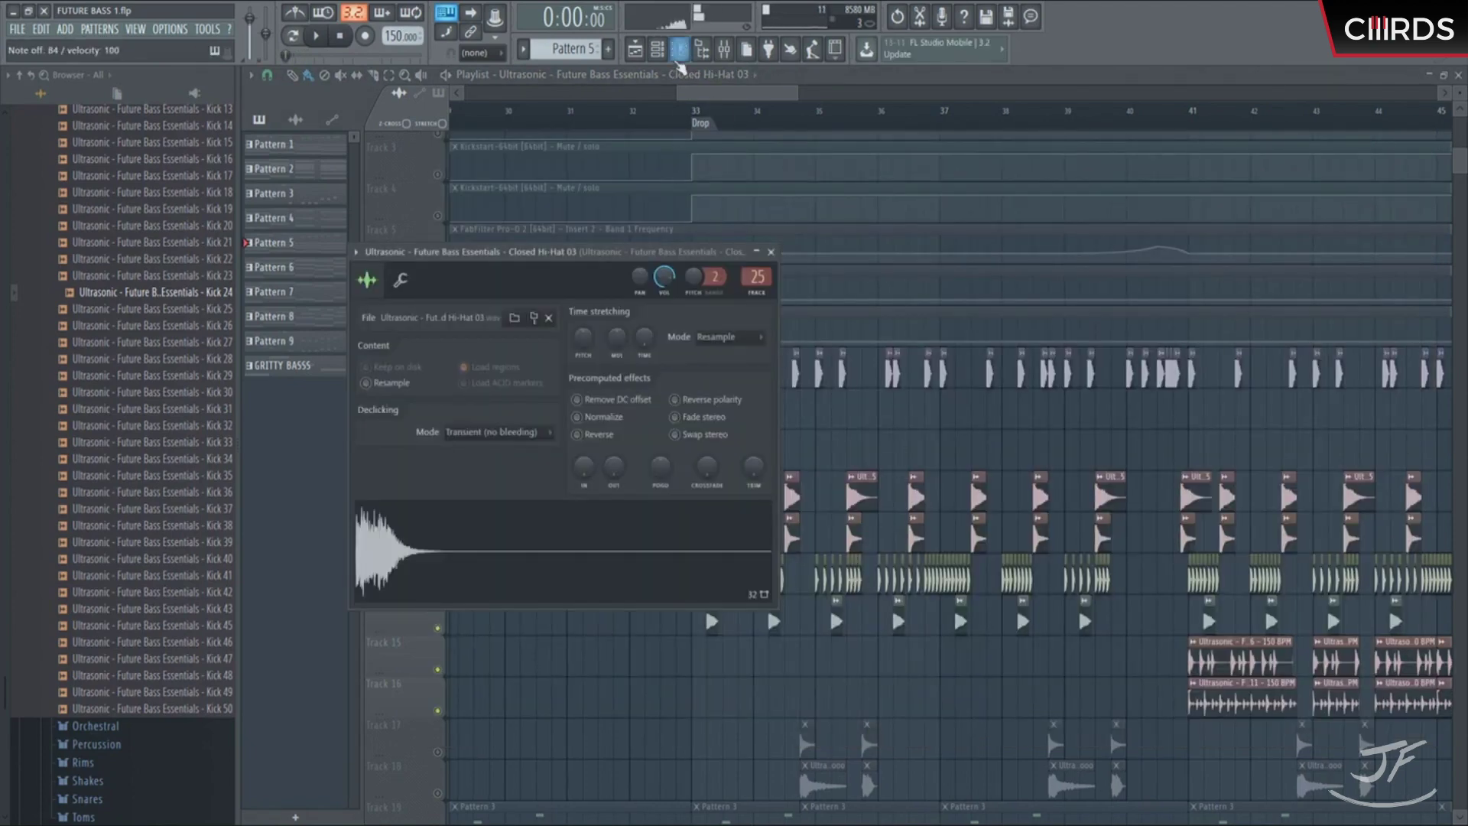
{"action": "key", "text": "F9"}
{"action": "left_click_drag", "start_coordinate": [892, 497], "coordinate": [891, 484]}
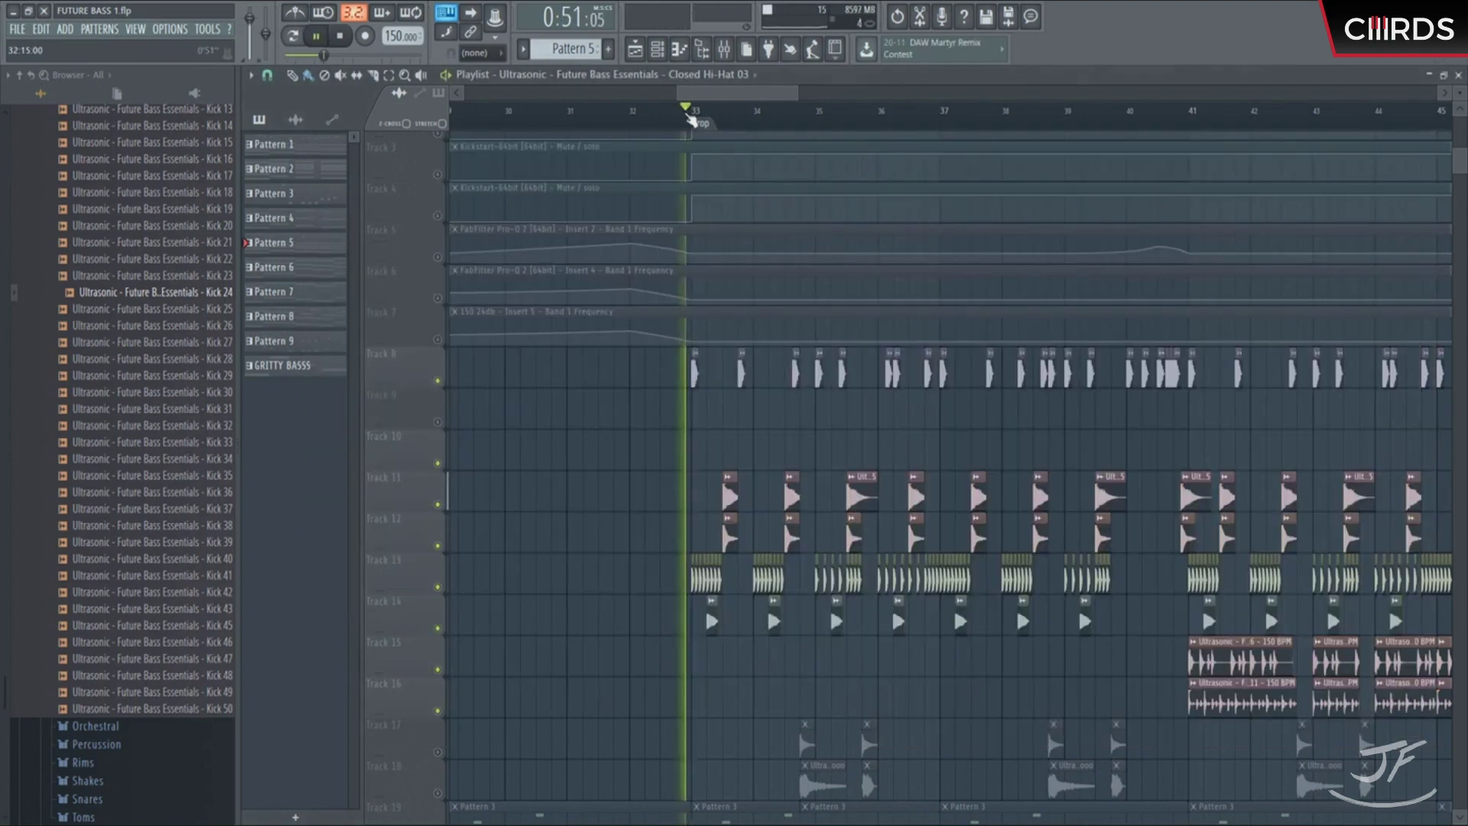
Step: In the closed hi-hat's ValhallaRoom, set the decay to 0.80 s and lower the mix and predelay slightly
{"action": "key", "text": "F9"}
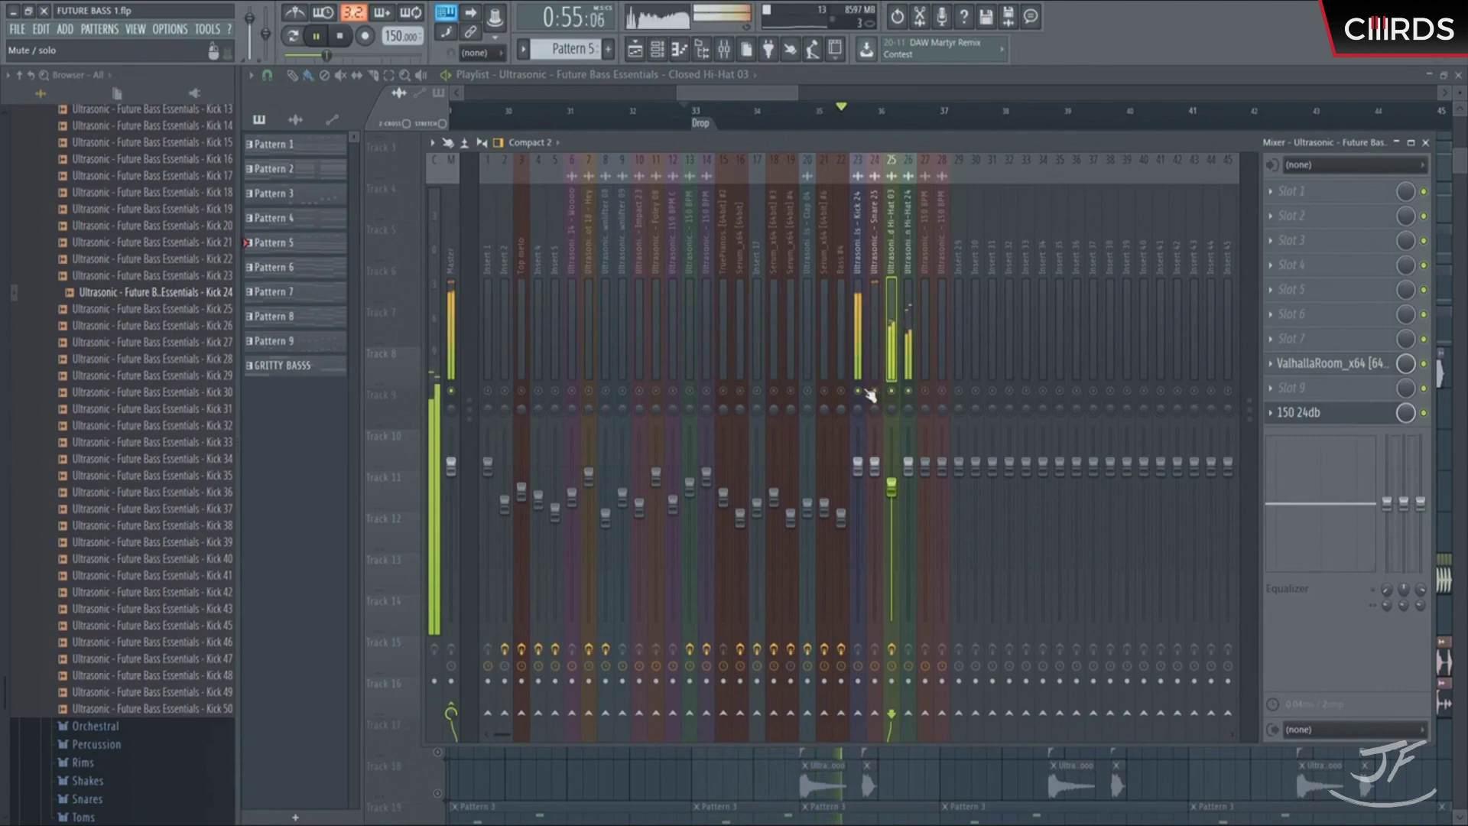
{"action": "left_click", "coordinate": [1309, 363]}
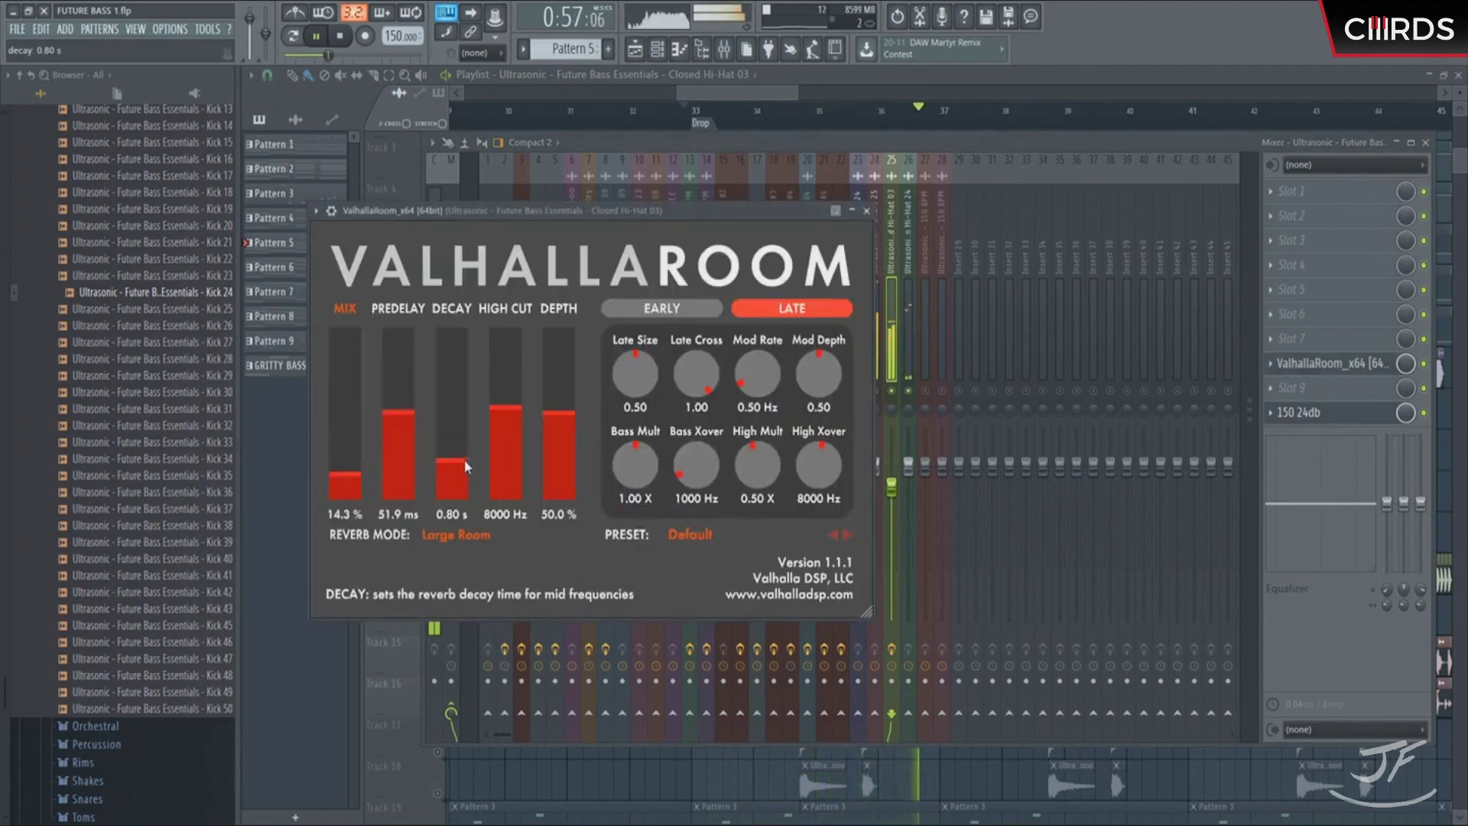
{"action": "left_click_drag", "start_coordinate": [345, 475], "coordinate": [345, 479]}
{"action": "left_click_drag", "start_coordinate": [399, 412], "coordinate": [398, 429]}
{"action": "left_click_drag", "start_coordinate": [505, 407], "coordinate": [559, 423]}
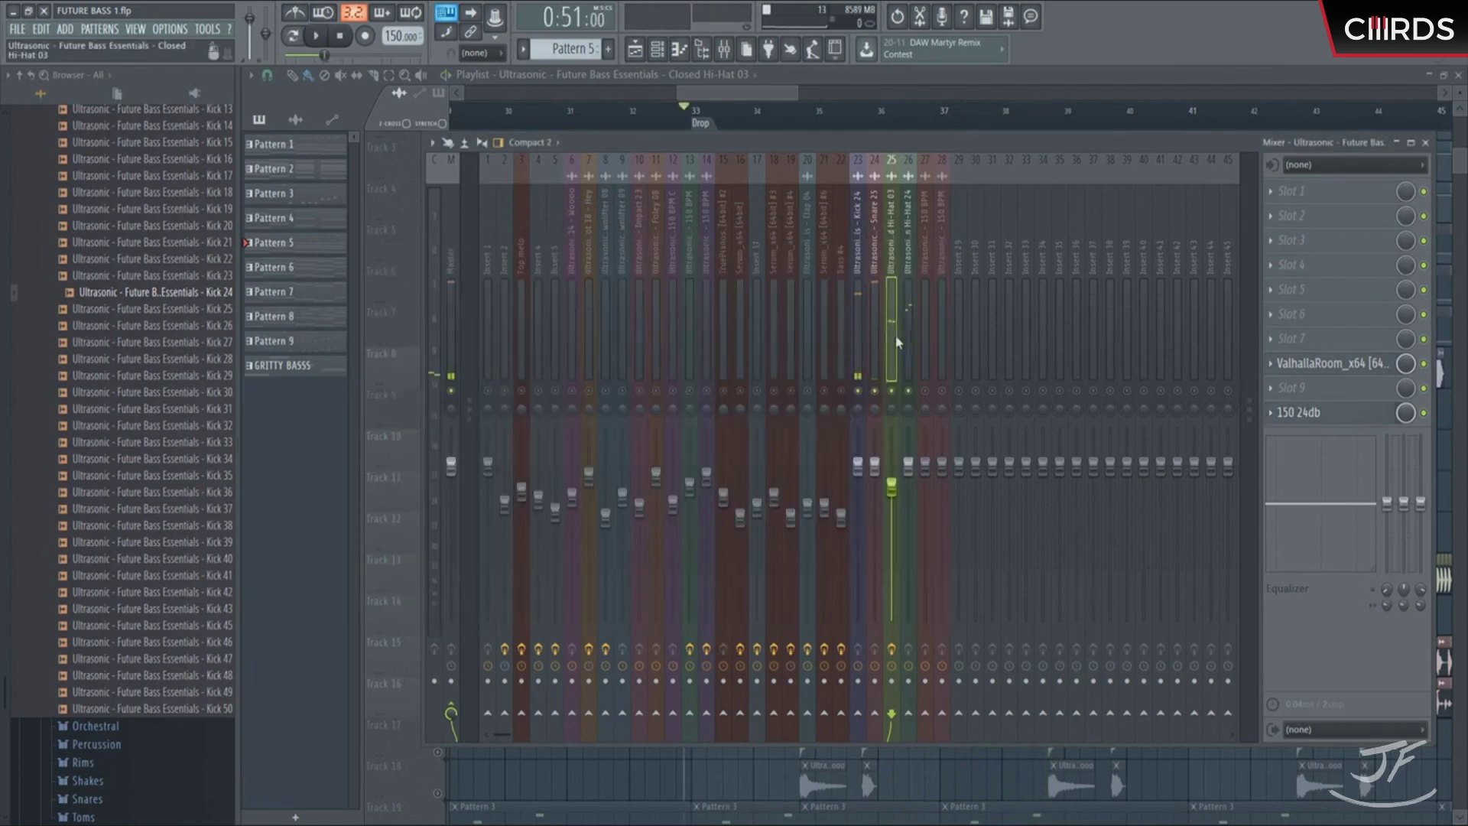
Step: Give the Open Hi-Hat 24 mixer track the 150 24db EQ and a ValhallaRoom with 8.8 % mix, 30.8 ms predelay and 2.51 s decay
{"action": "left_click", "coordinate": [907, 337]}
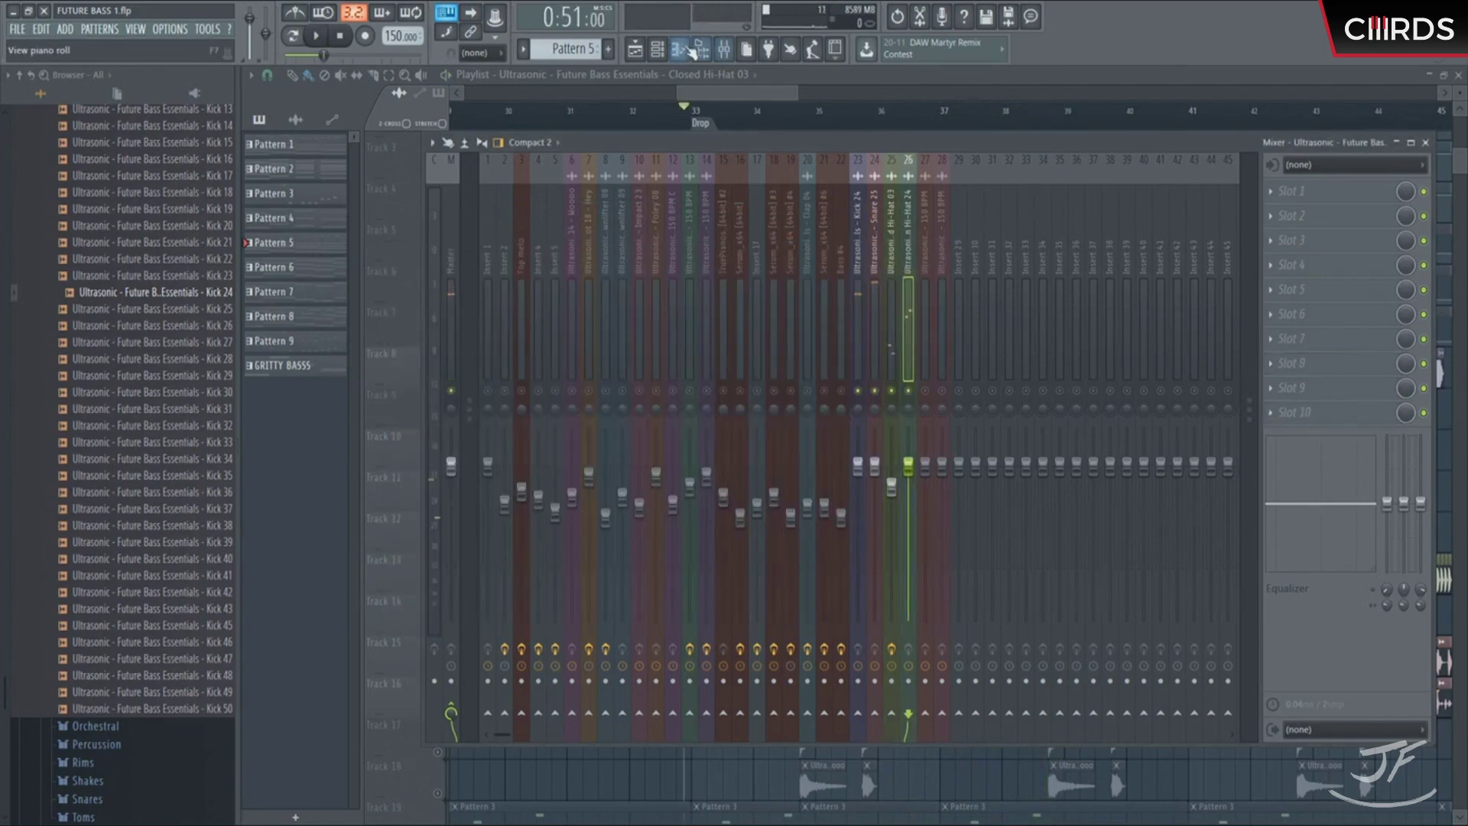
{"action": "left_click", "coordinate": [657, 50]}
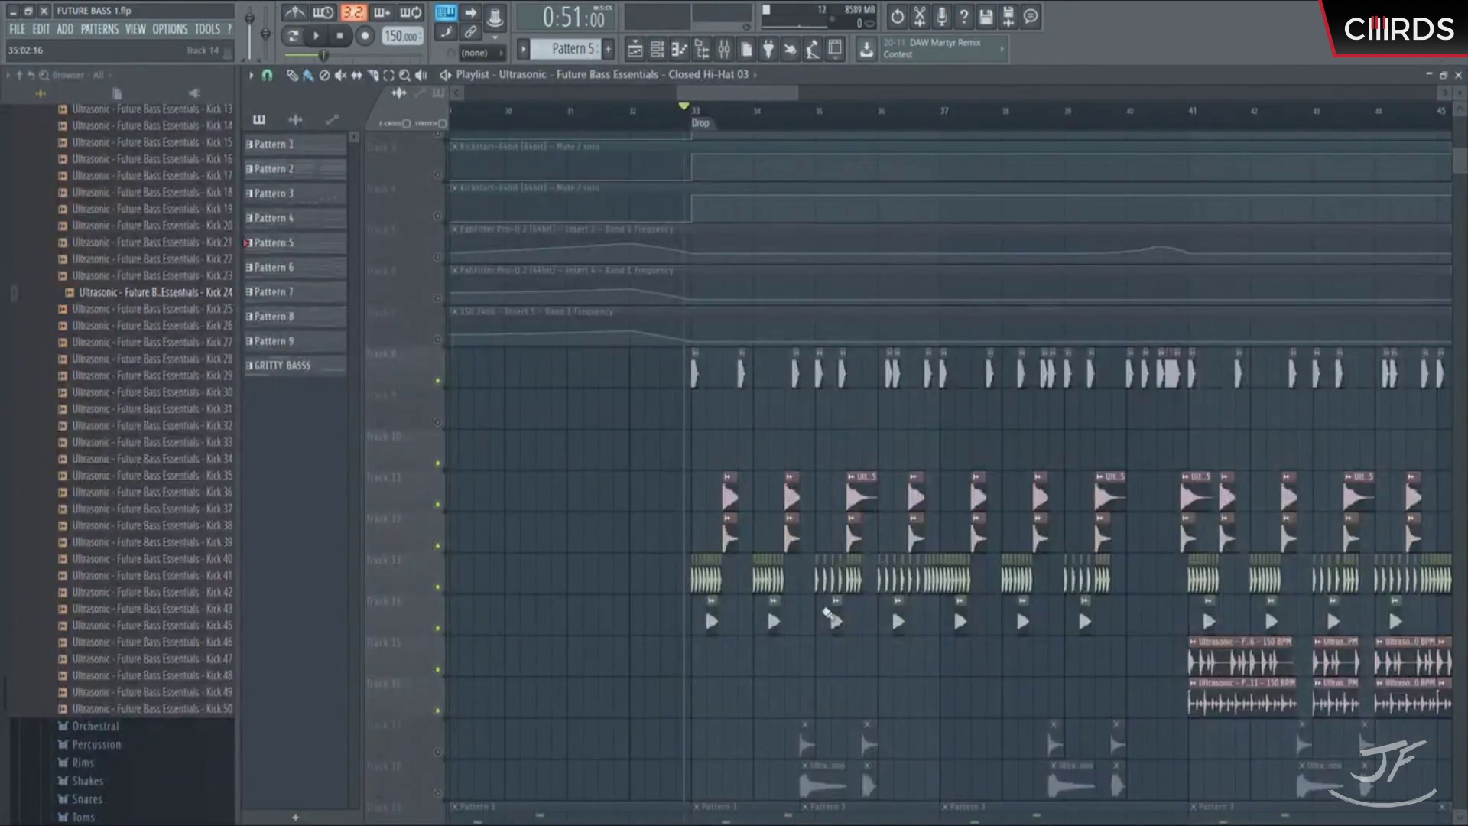
{"action": "double_click", "coordinate": [832, 617]}
{"action": "left_click", "coordinate": [723, 50]}
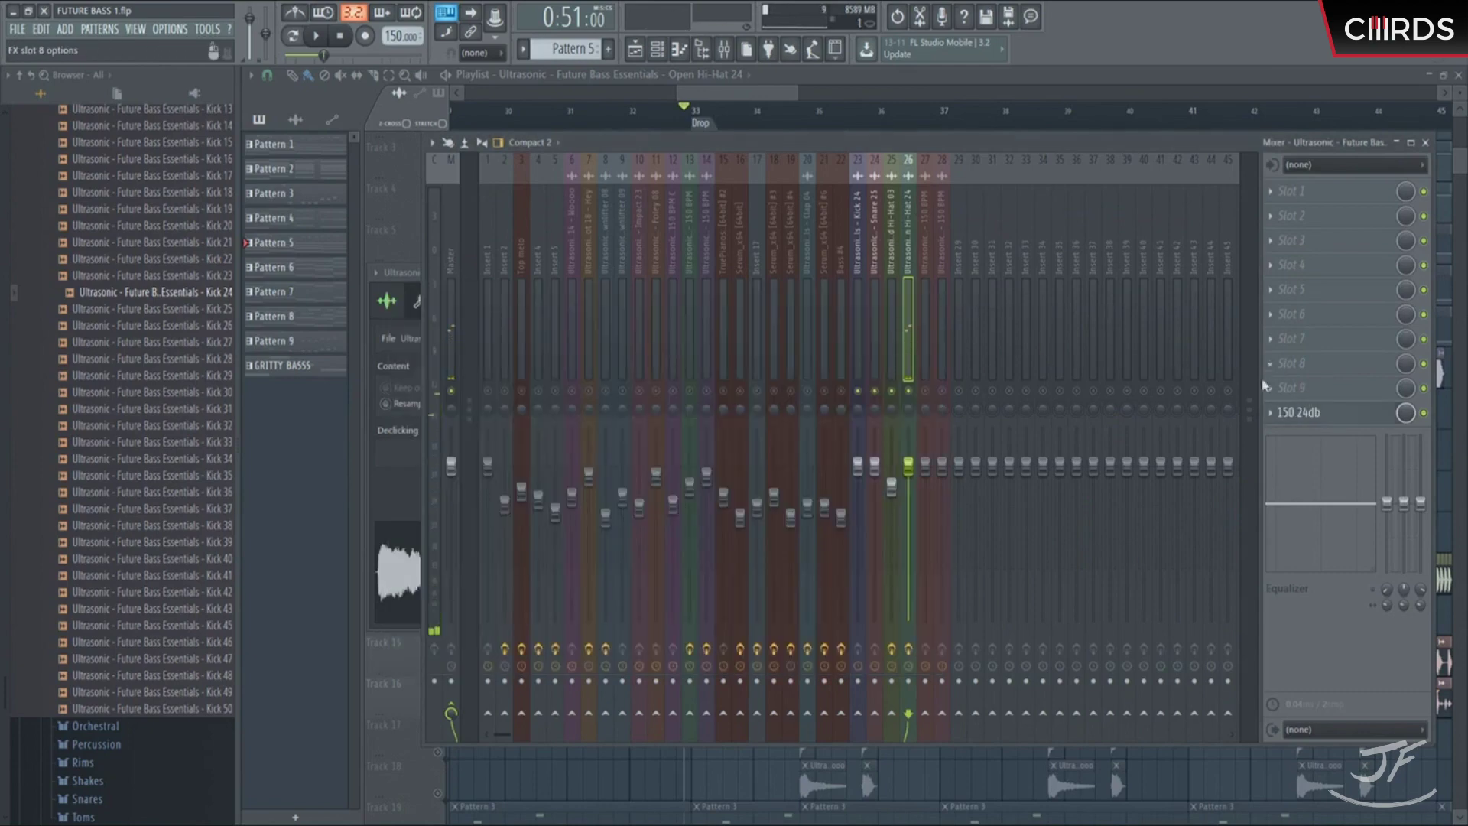
{"action": "left_click_drag", "start_coordinate": [385, 456], "coordinate": [392, 533]}
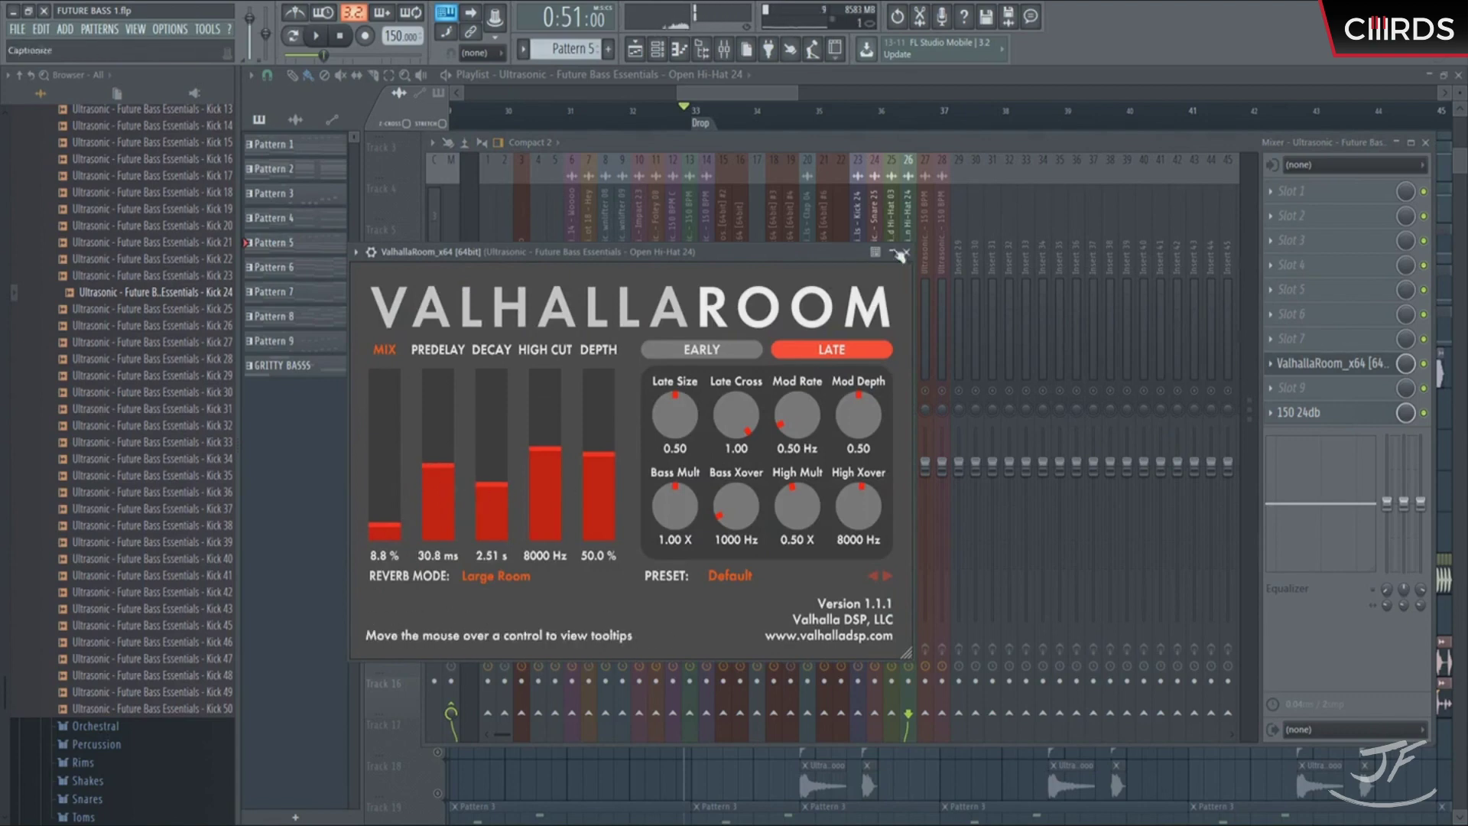
{"action": "left_click", "coordinate": [906, 252]}
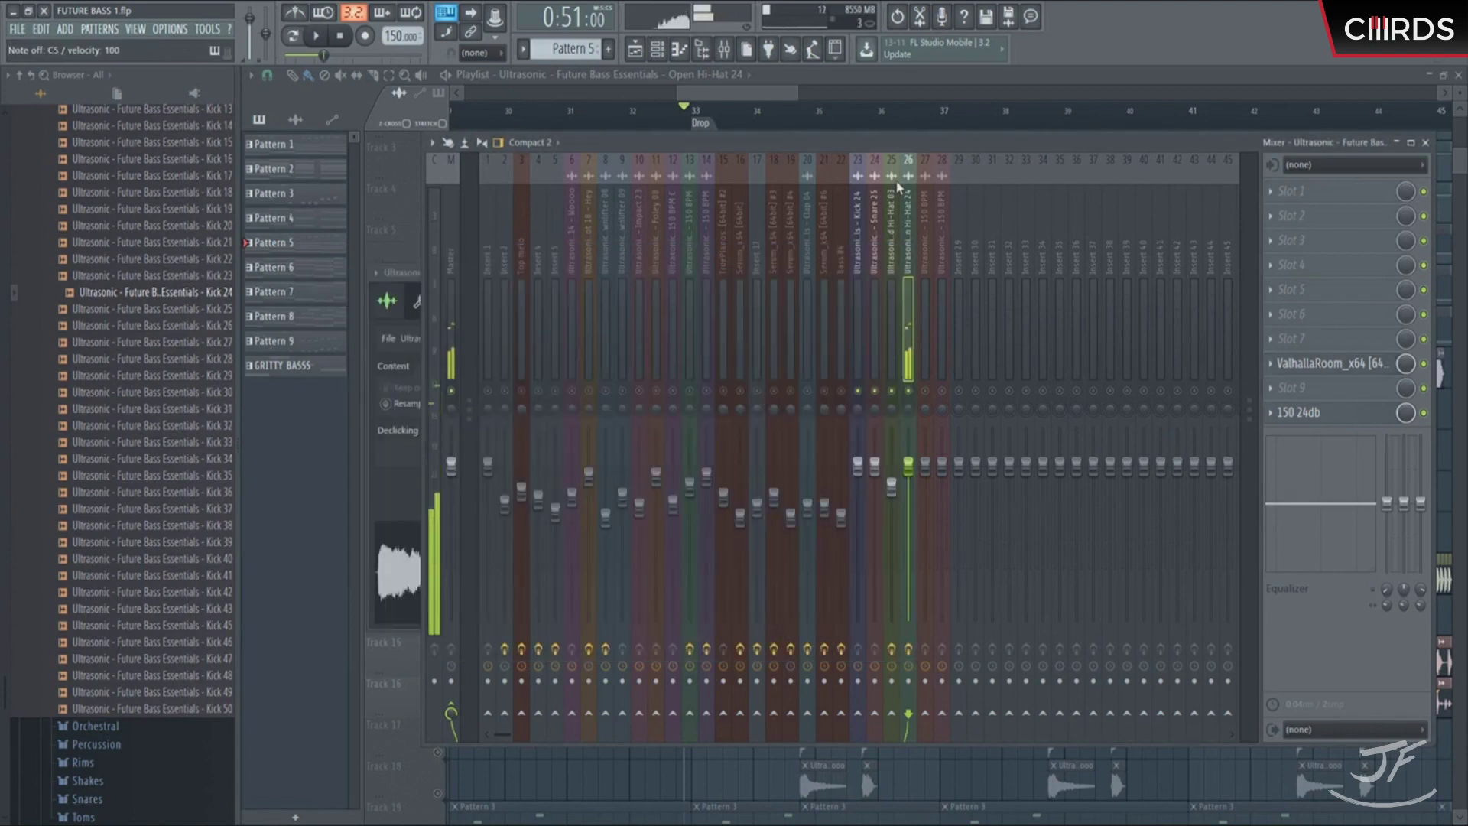
Step: Select the Kick 24 mixer track and play the soloed drums from the Drop in the playlist
{"action": "left_click", "coordinate": [858, 161]}
{"action": "key", "text": "space"}
{"action": "left_click", "coordinate": [754, 83]}
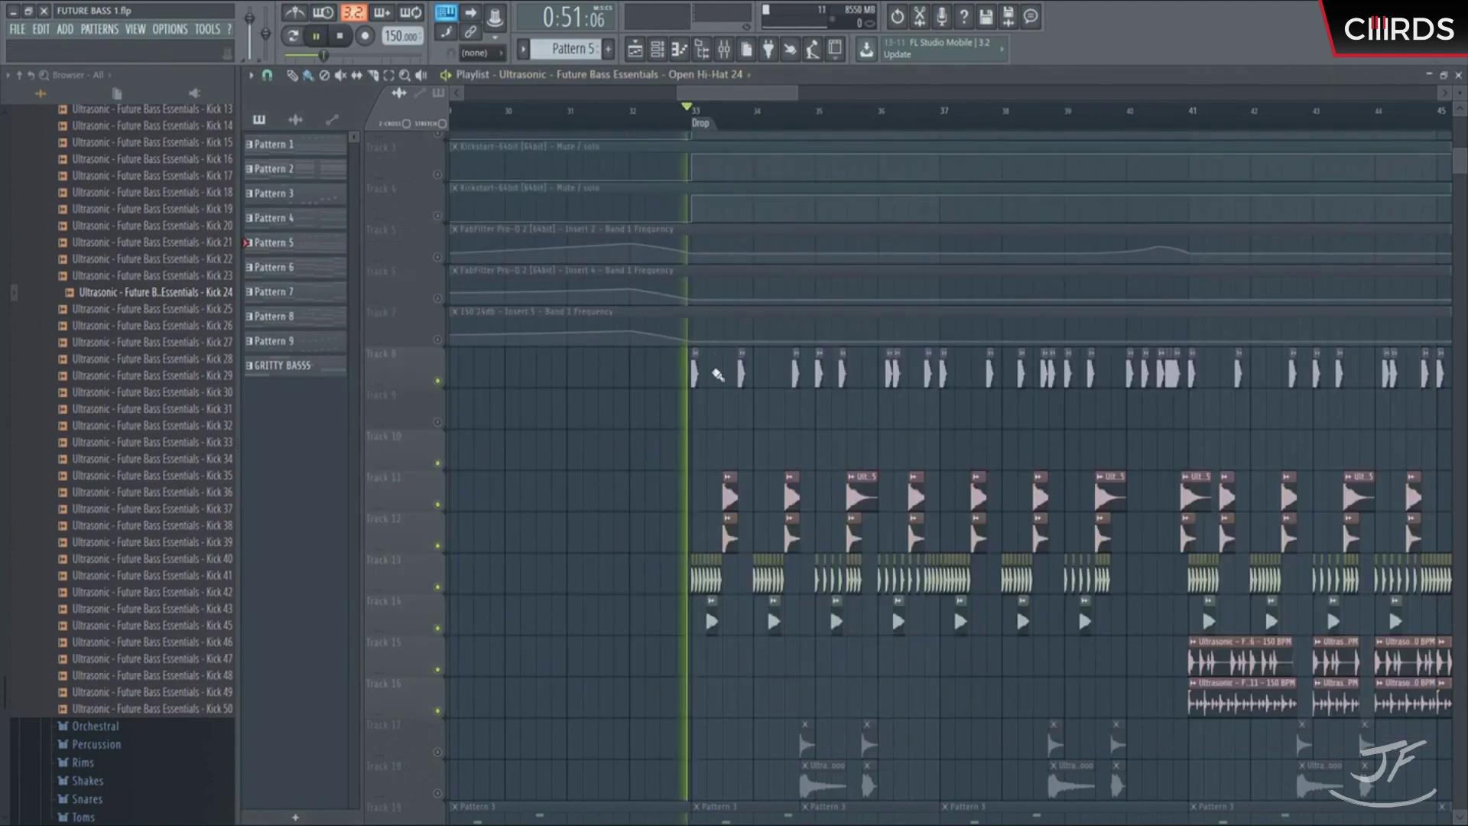
Step: Insert FabFilter Pro-Q 2 on the Kick 24 mixer track, load its Drums preset and play the Drop briefly
{"action": "key", "text": "space"}
{"action": "double_click", "coordinate": [707, 373]}
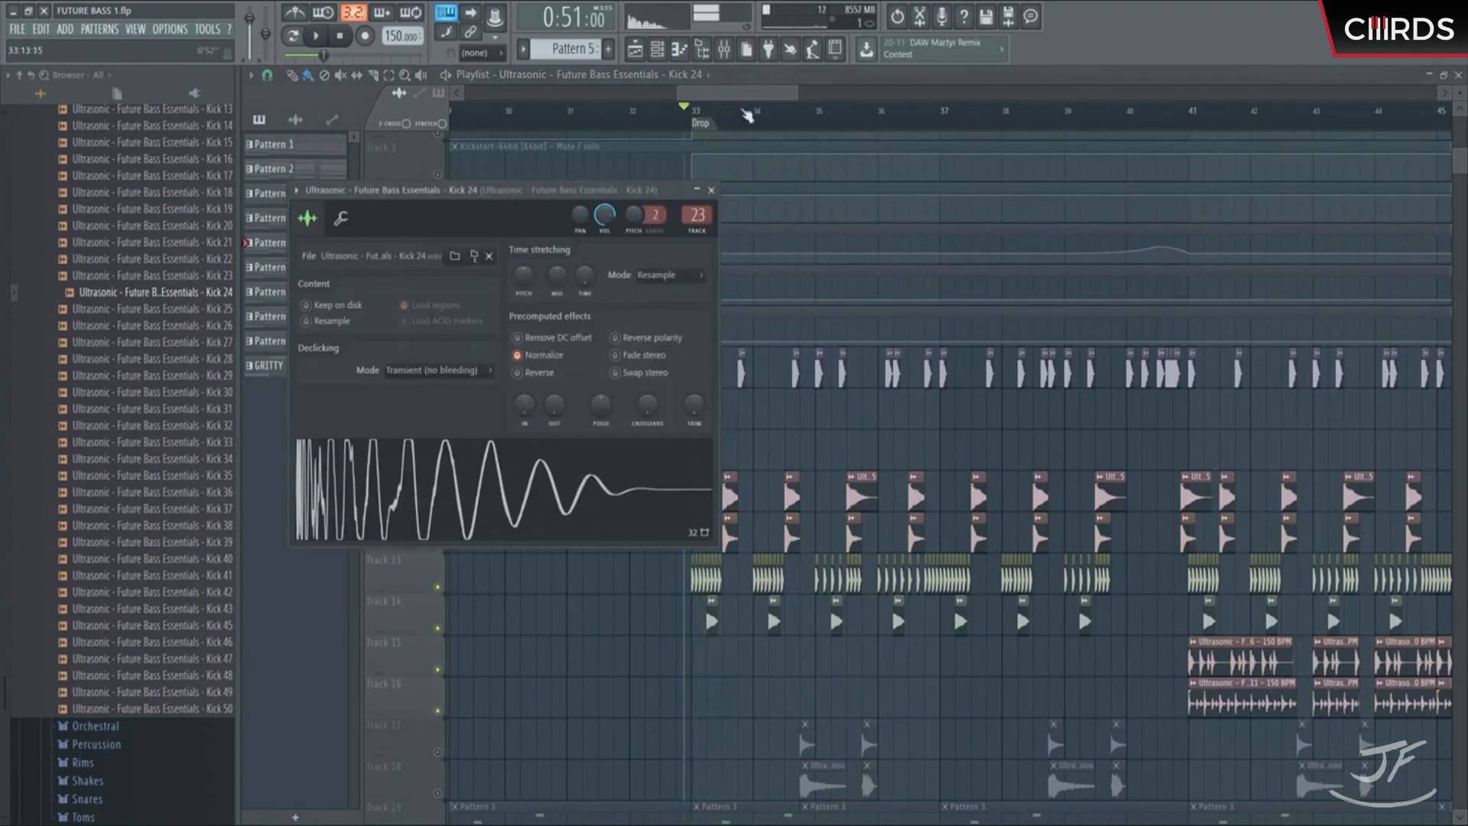
{"action": "left_click", "coordinate": [724, 50]}
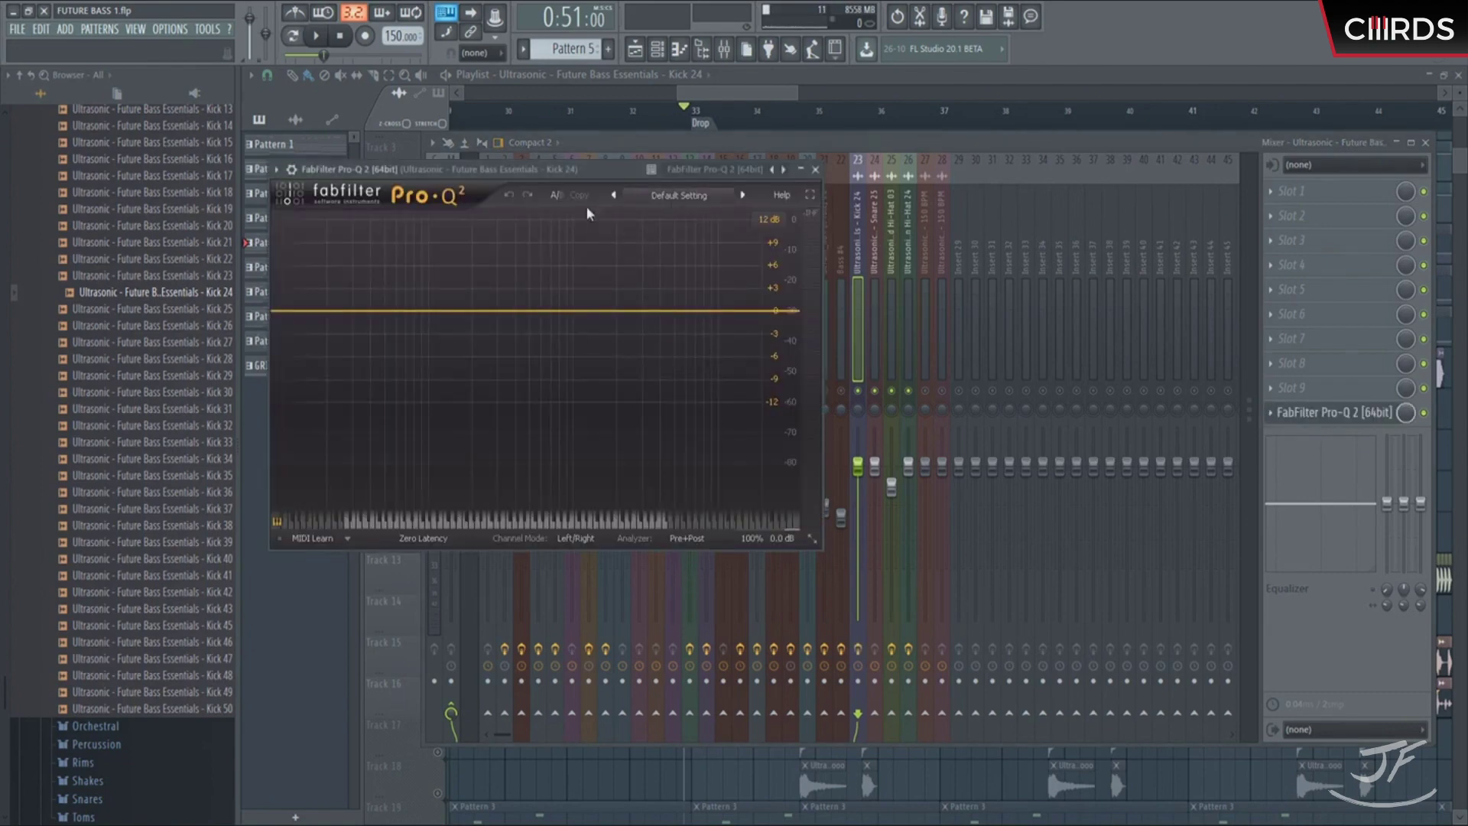
{"action": "left_click_drag", "start_coordinate": [523, 170], "coordinate": [589, 184]}
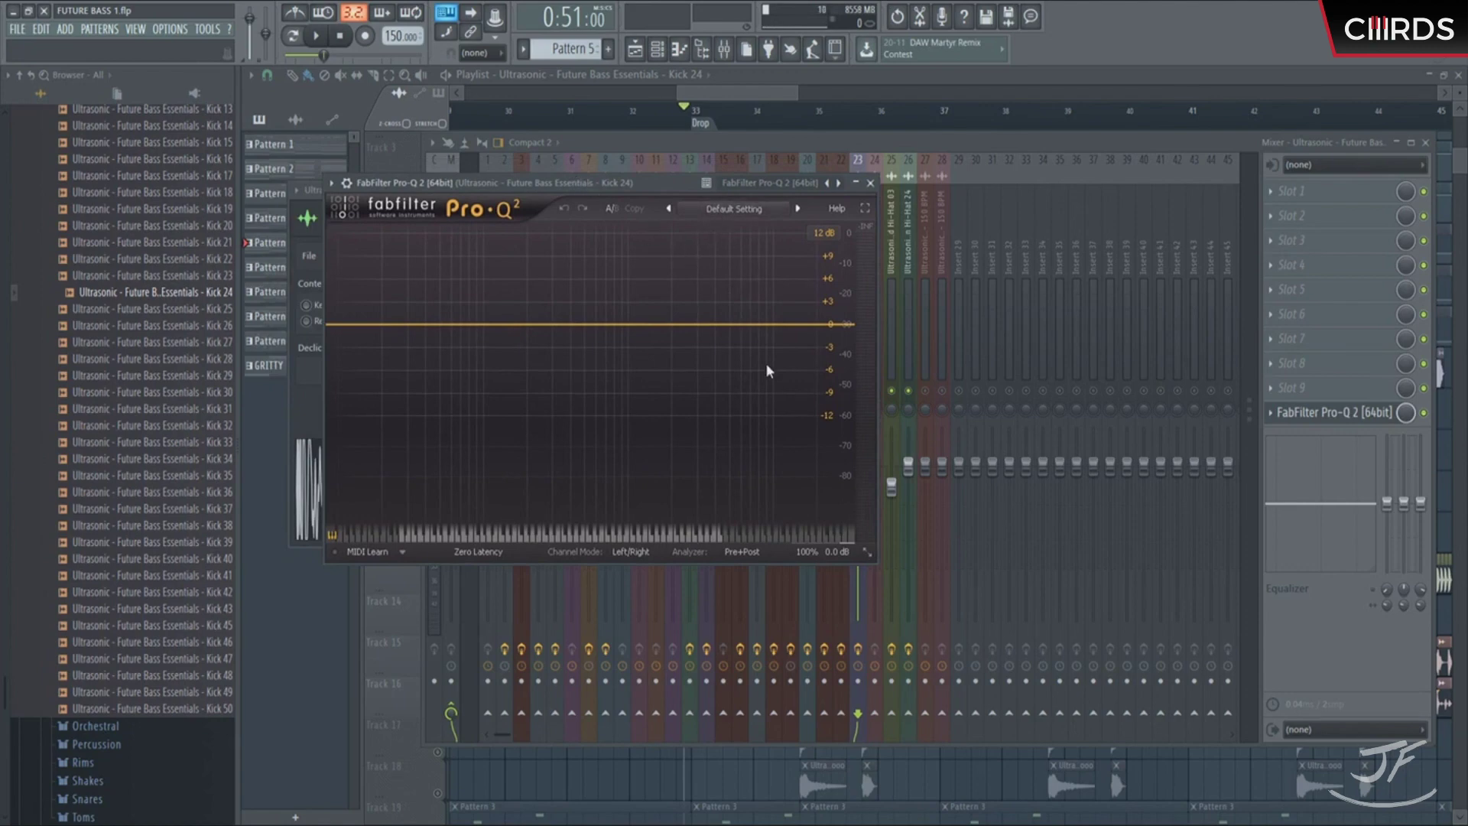
{"action": "left_click", "coordinate": [727, 209]}
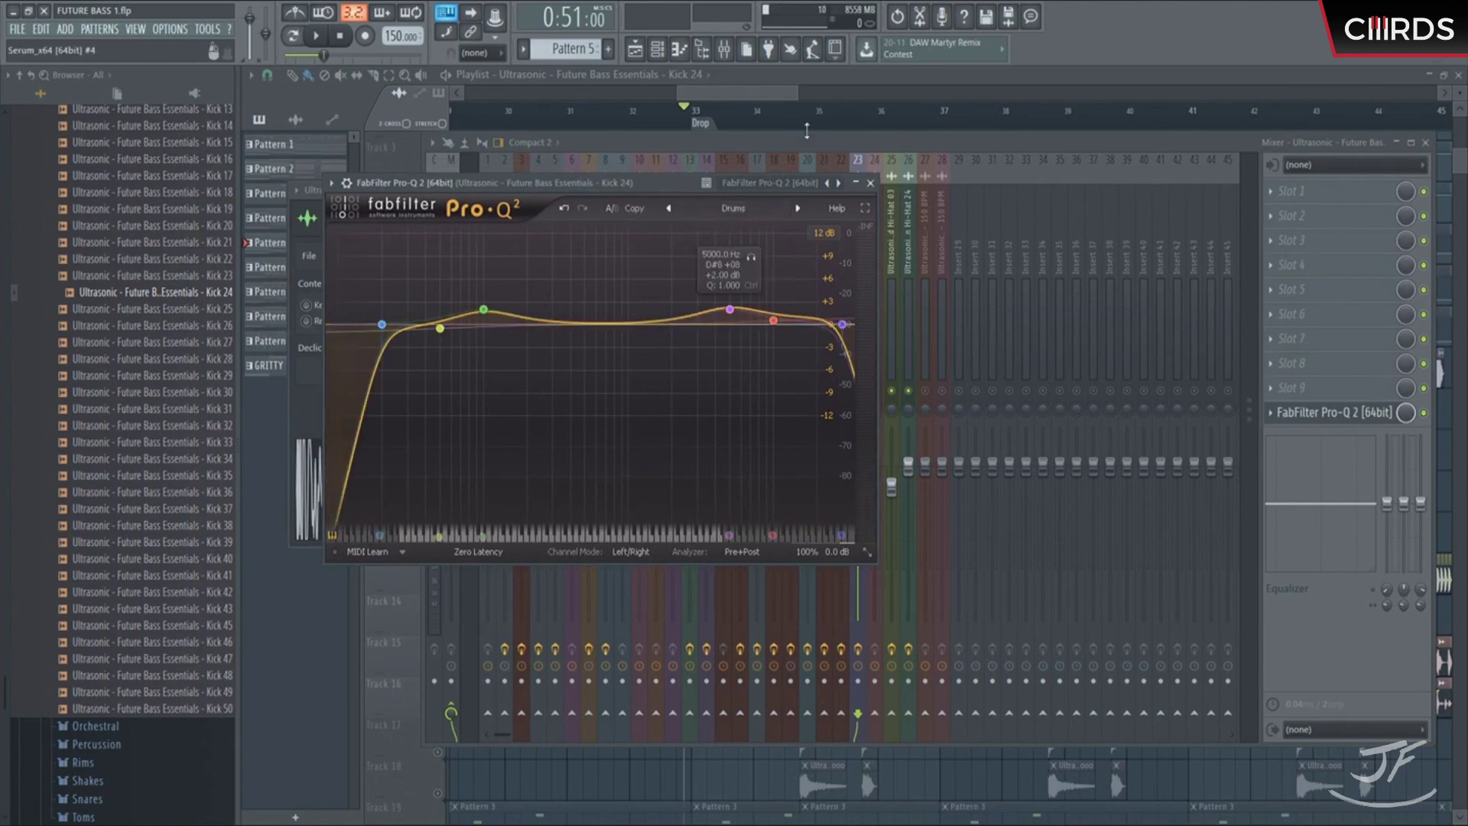
{"action": "key", "text": "space"}
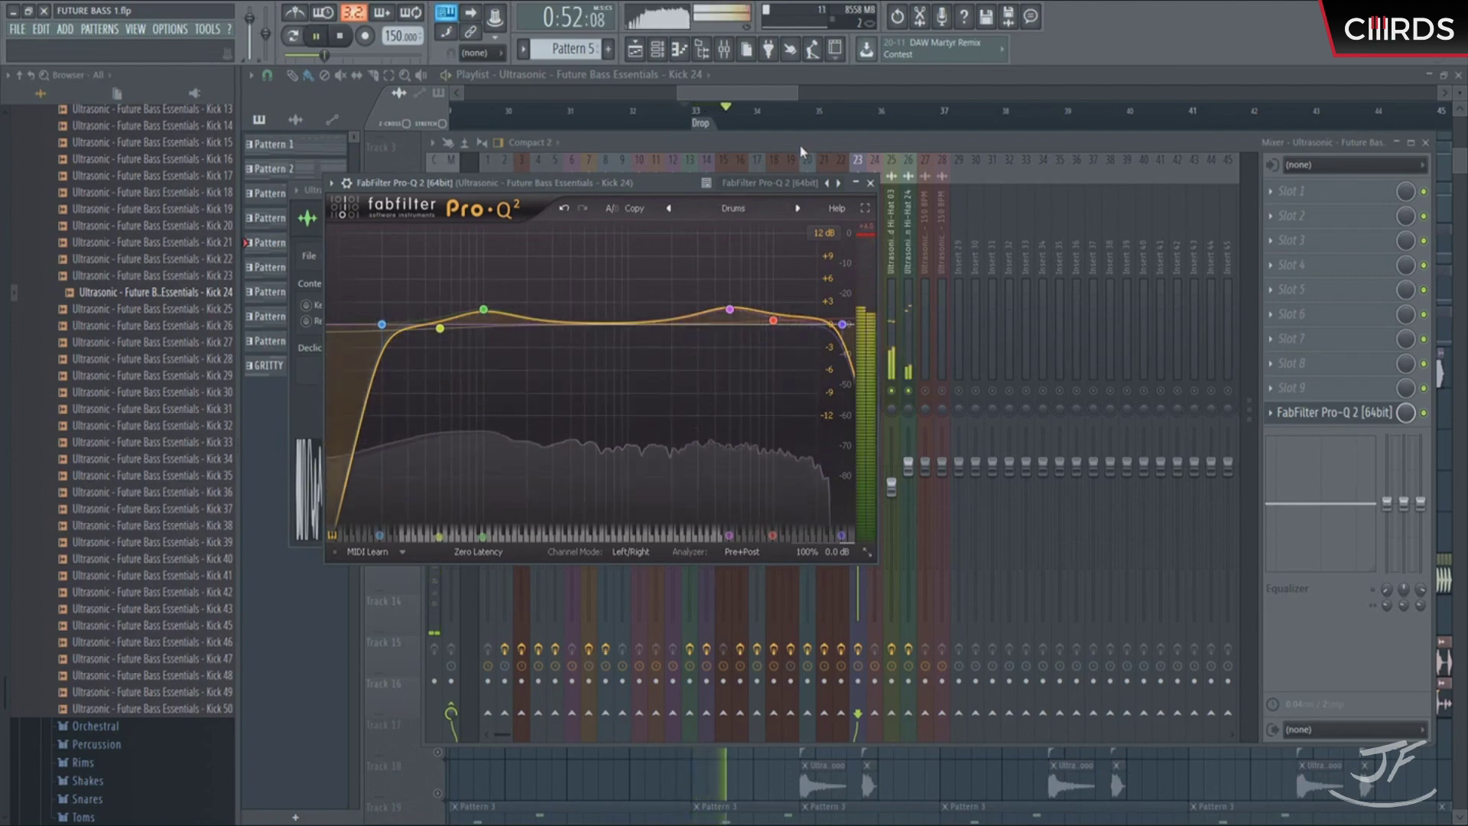
{"action": "key", "text": "space"}
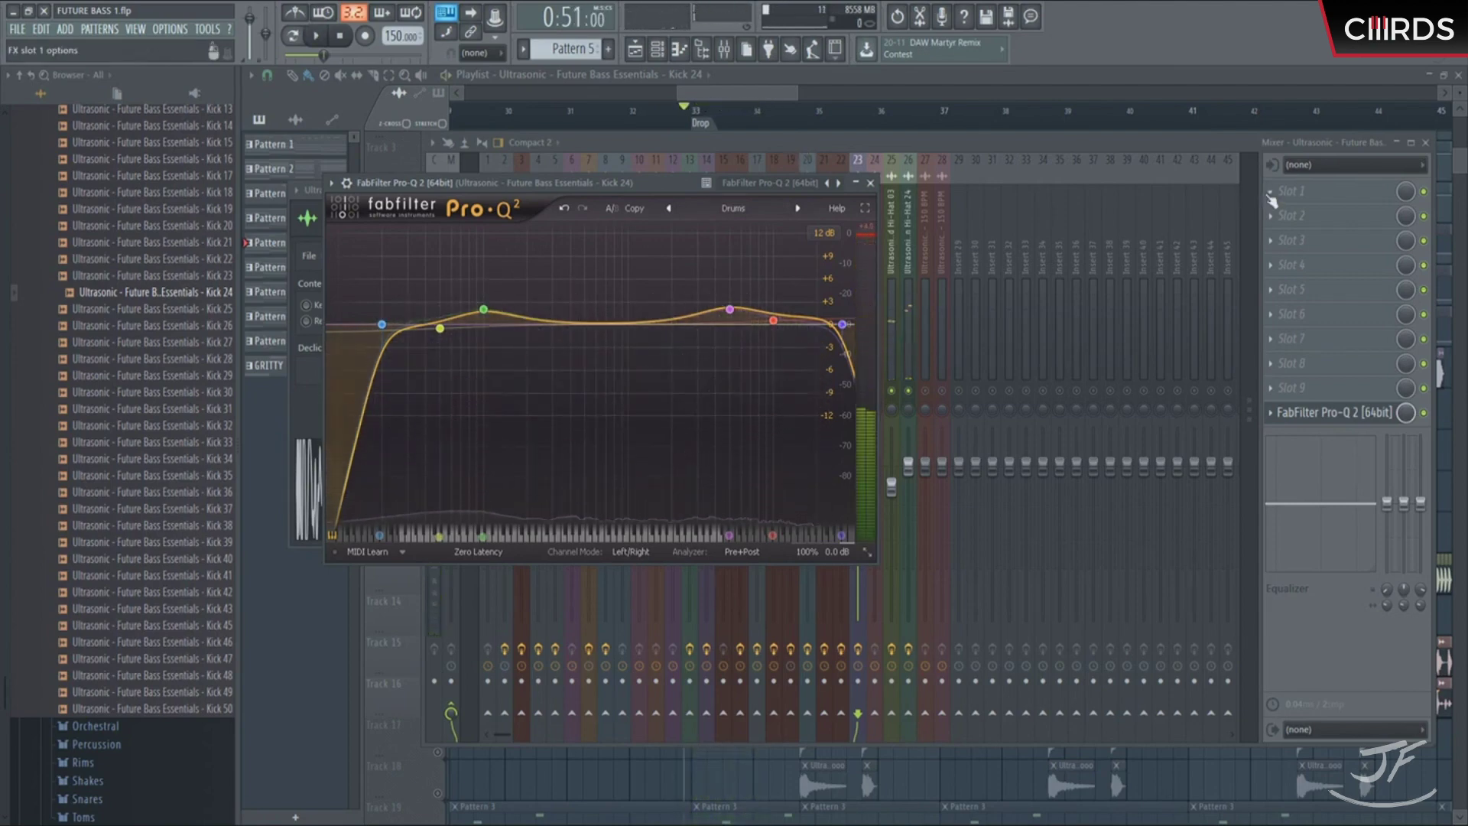
Step: Add Classic Compressor to the Kick 24 mixer track and load its Big Room Kick preset
{"action": "left_click", "coordinate": [1272, 201]}
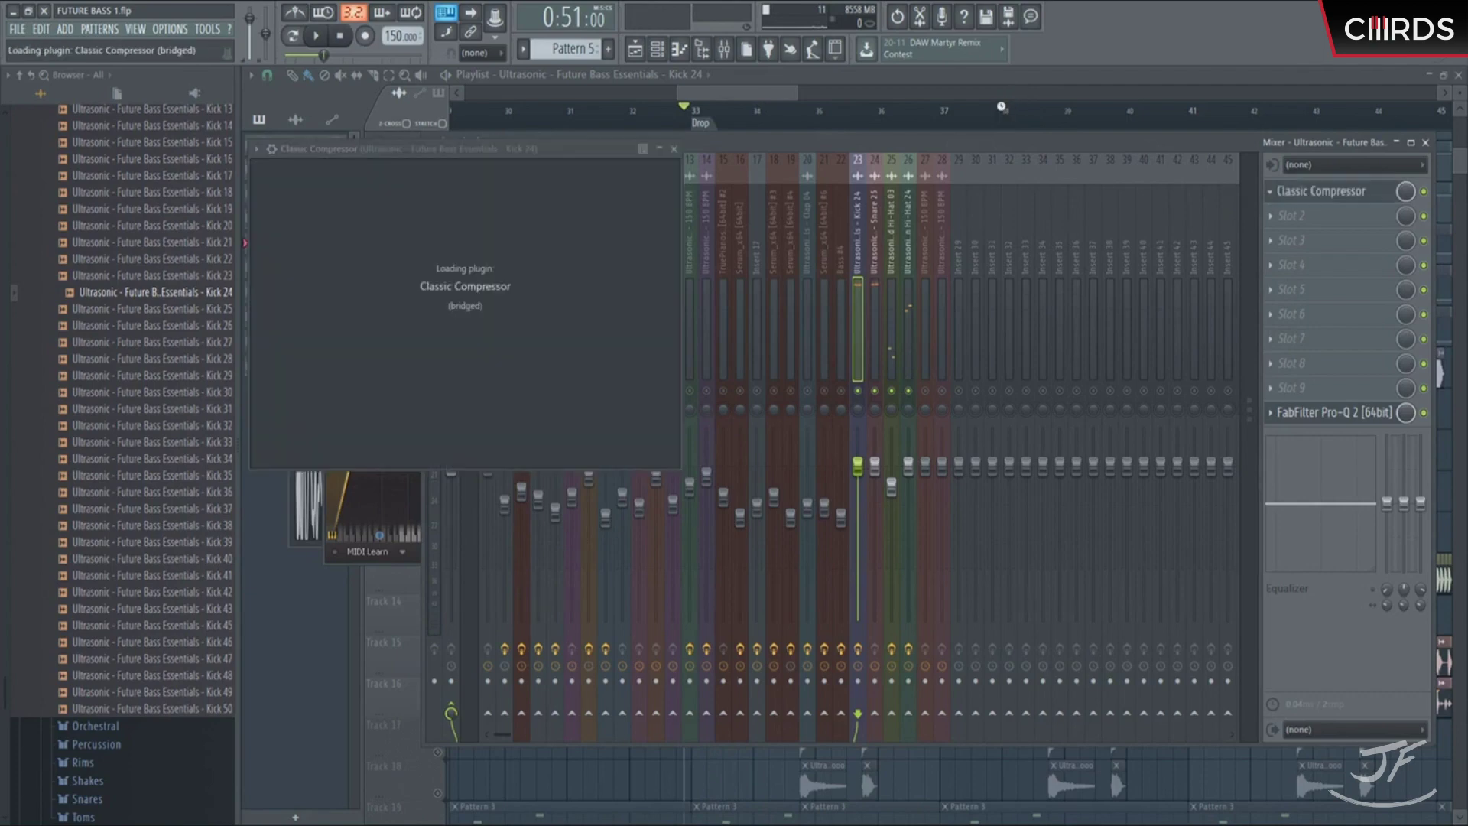
{"action": "left_click_drag", "start_coordinate": [507, 152], "coordinate": [704, 254]}
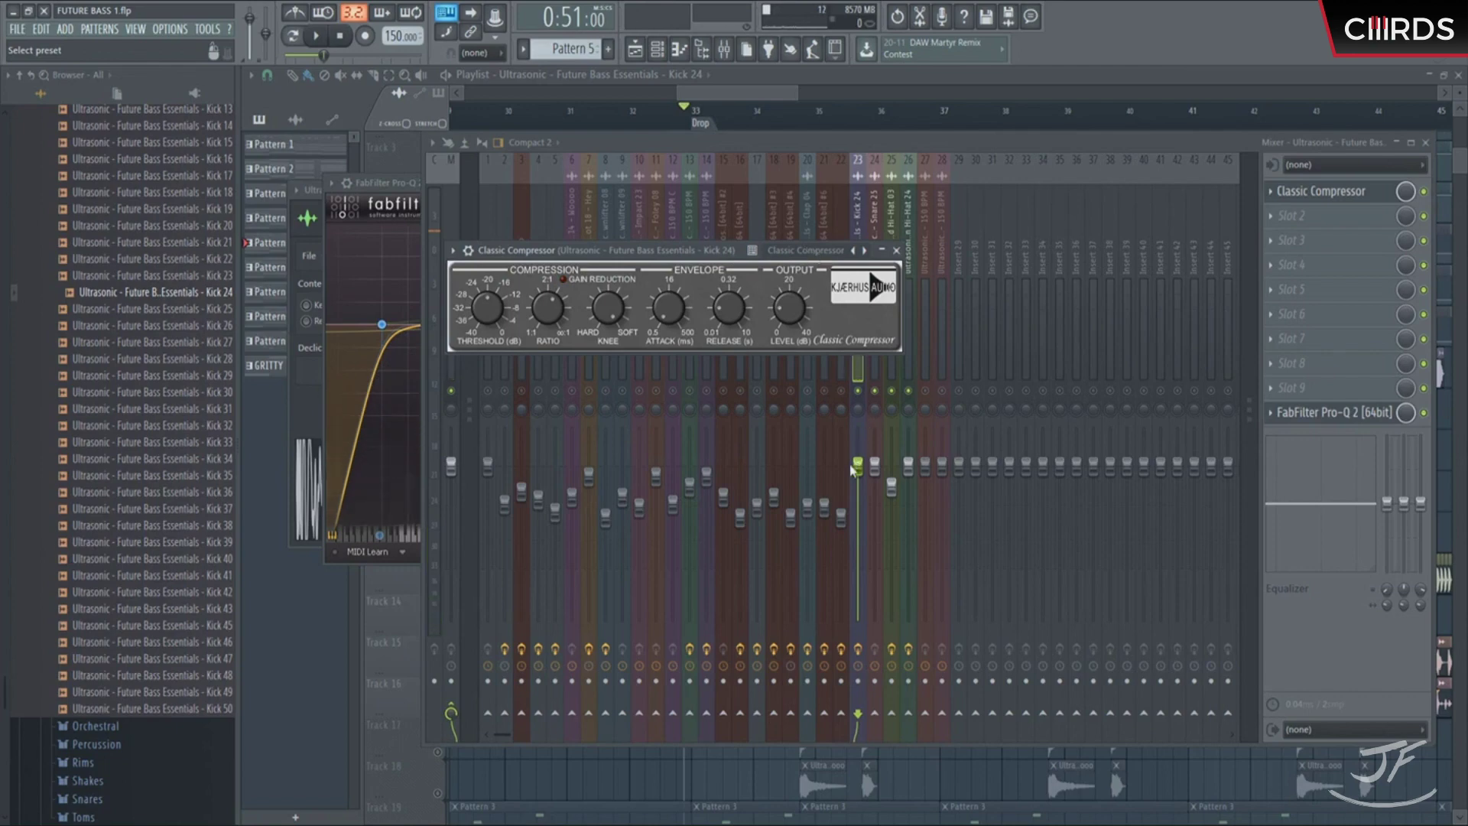
{"action": "left_click", "coordinate": [367, 383]}
{"action": "left_click", "coordinate": [864, 250]}
{"action": "left_click_drag", "start_coordinate": [694, 253], "coordinate": [794, 257]}
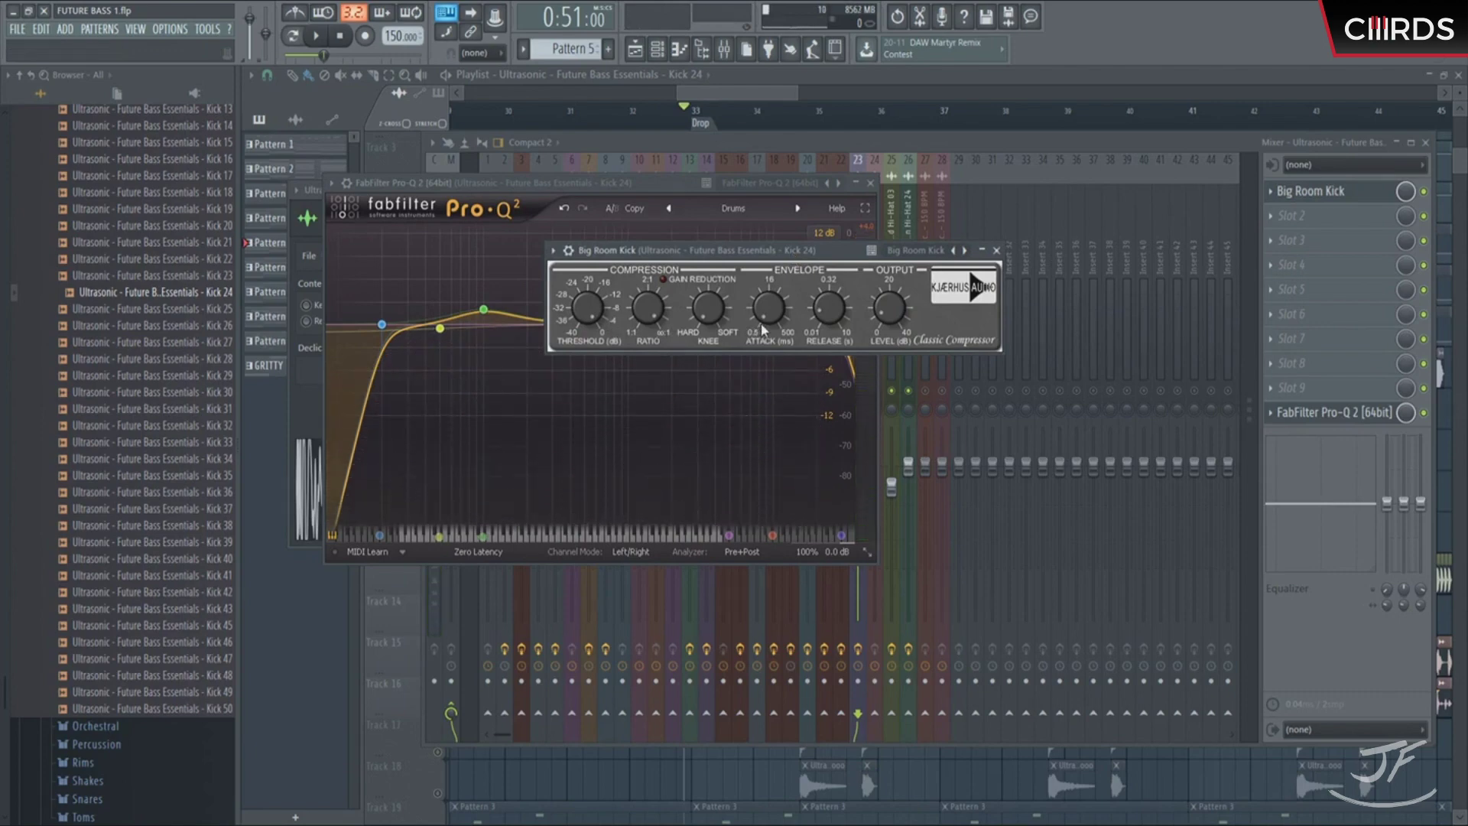
Step: Set the kick compressor's attack to 0.811 ms, adjust its release slightly and play the Drop
{"action": "left_click", "coordinate": [829, 311]}
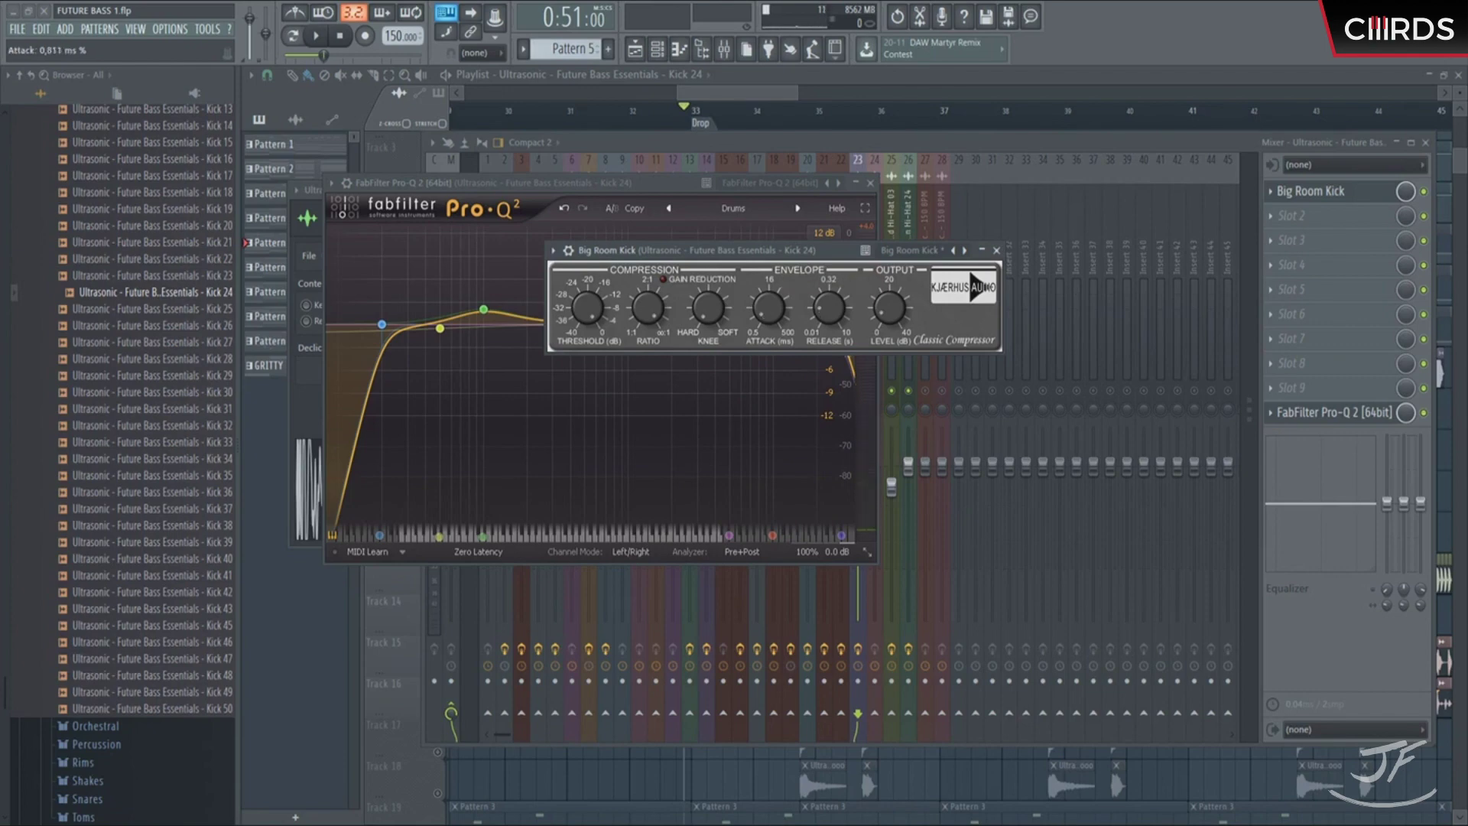
{"action": "left_click_drag", "start_coordinate": [828, 308], "coordinate": [829, 299]}
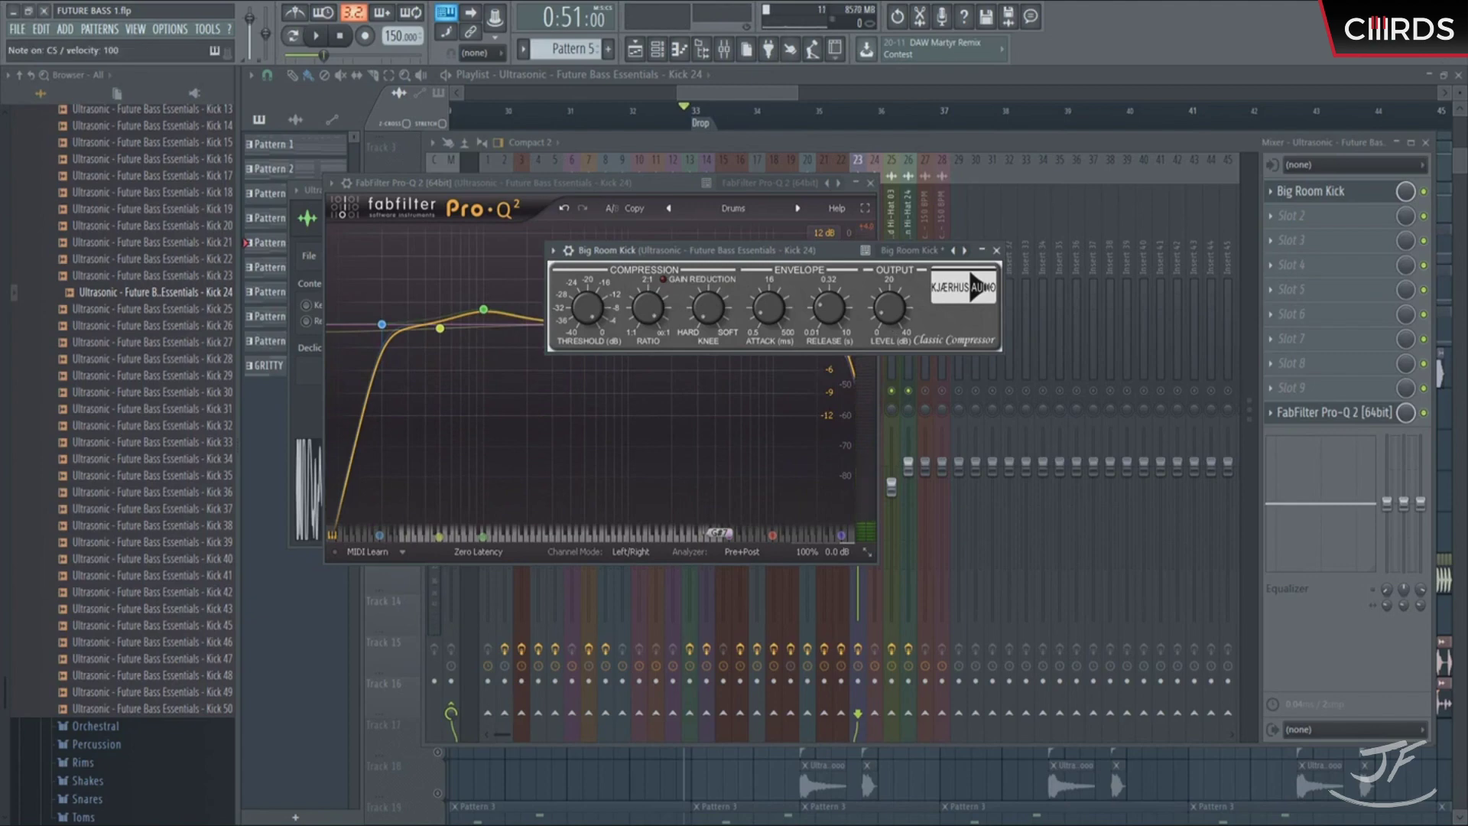
{"action": "left_click", "coordinate": [997, 251]}
{"action": "key", "text": "space"}
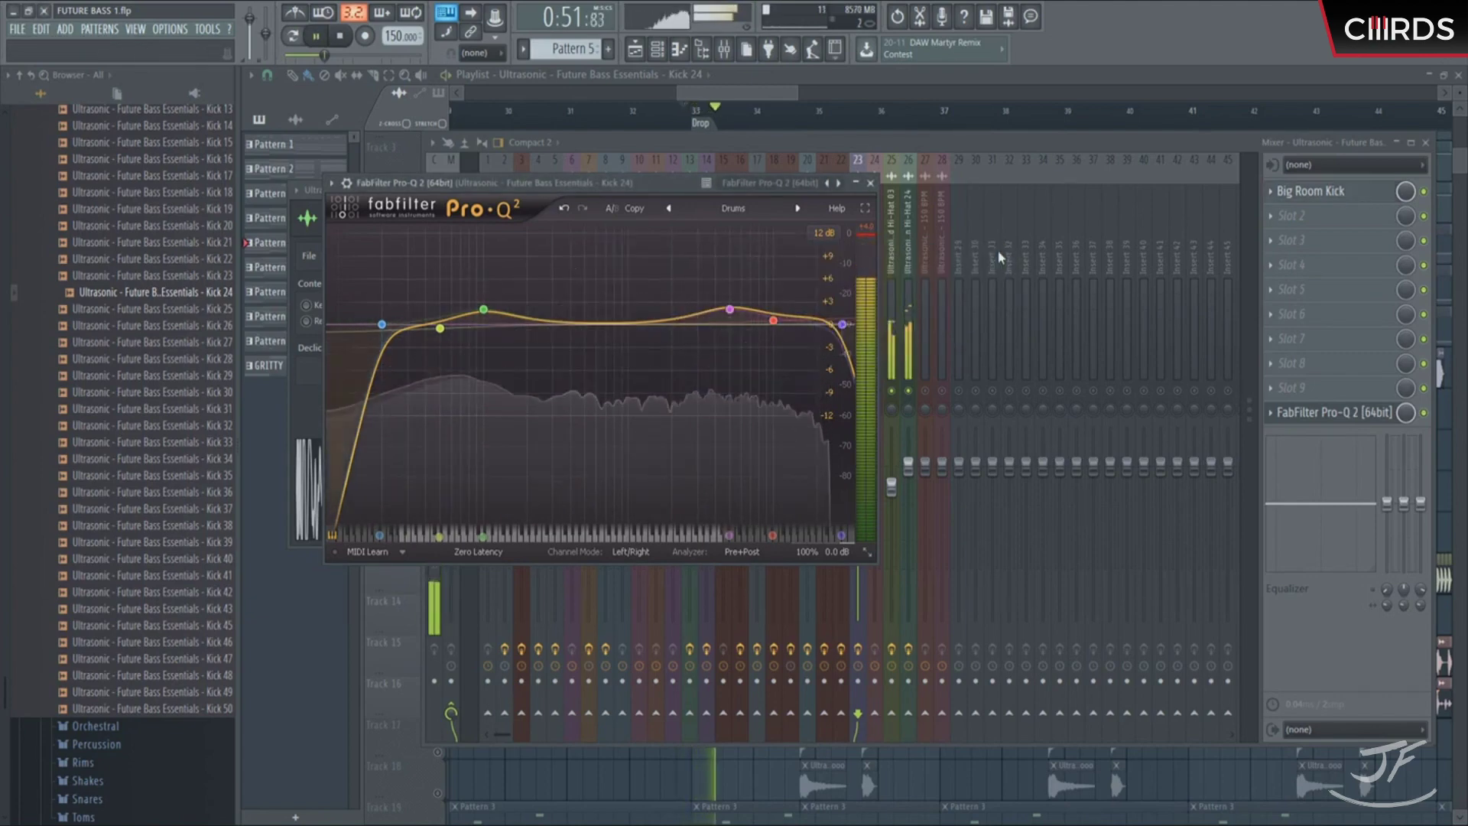
Step: Close the kick's EQ, select the Snare 25 mixer track and lower the snare and open hi-hat faders slightly
{"action": "left_click", "coordinate": [994, 260]}
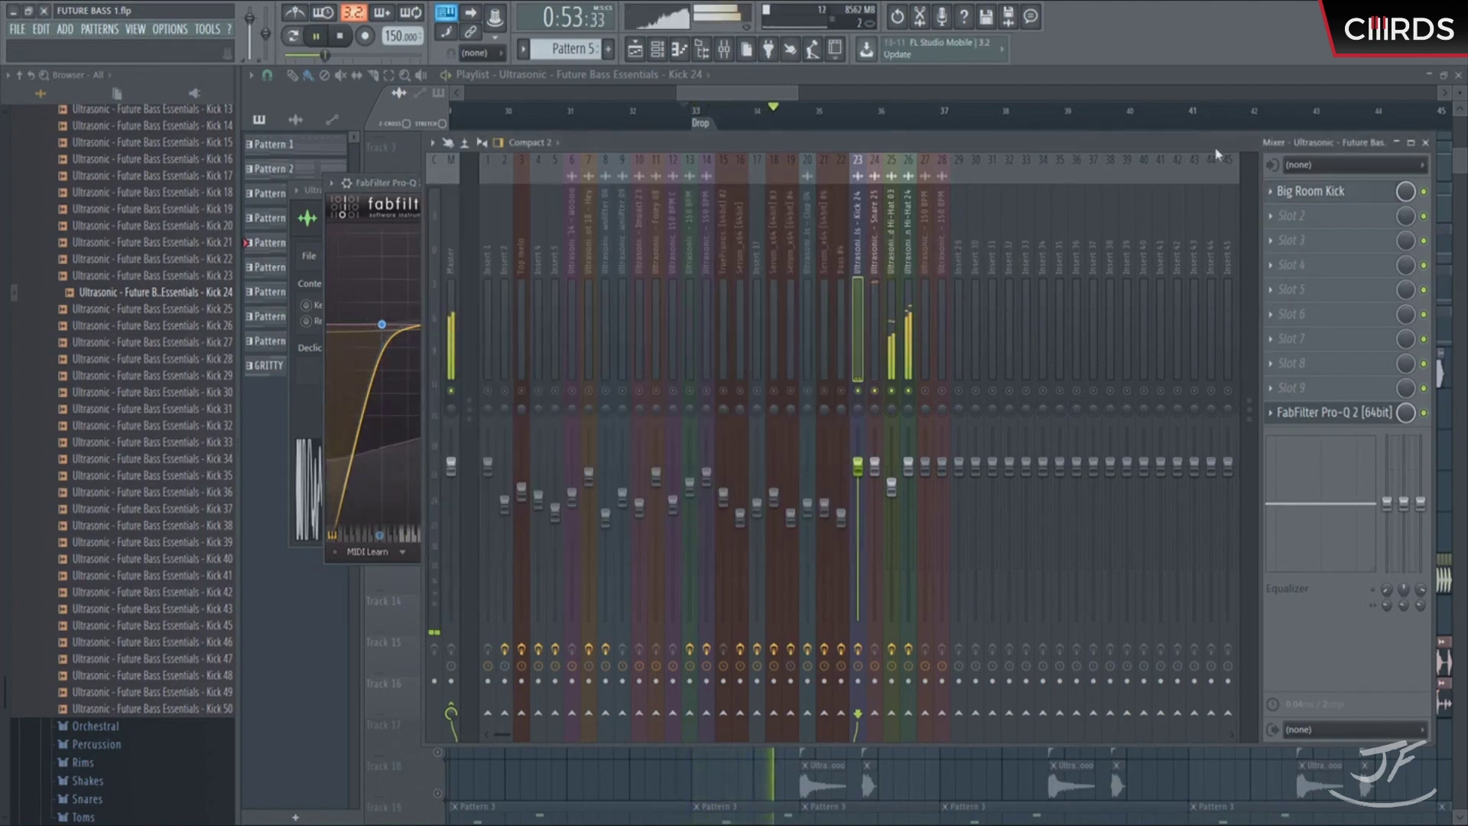
{"action": "left_click", "coordinate": [878, 277]}
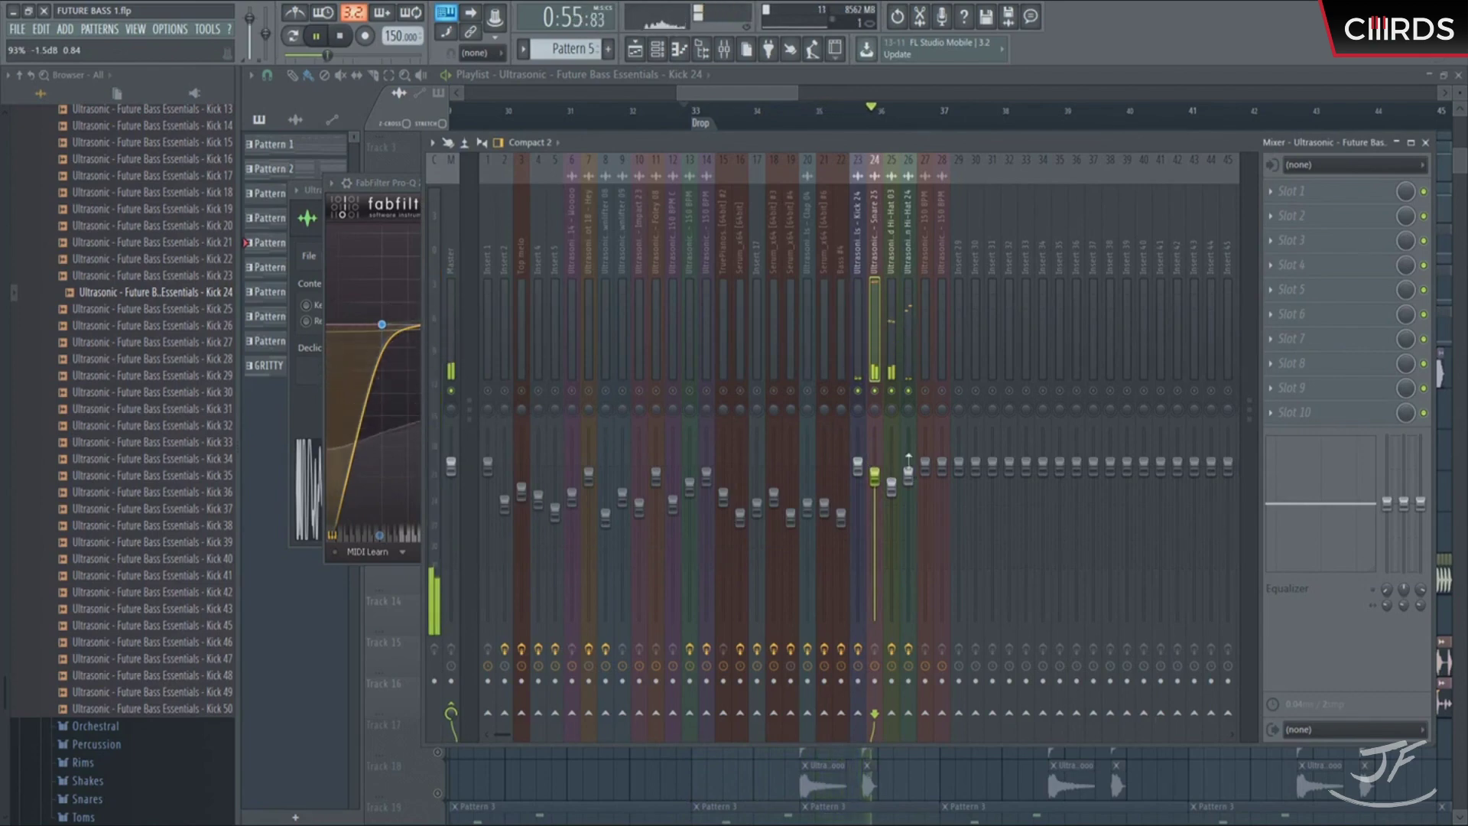
{"action": "key", "text": "space"}
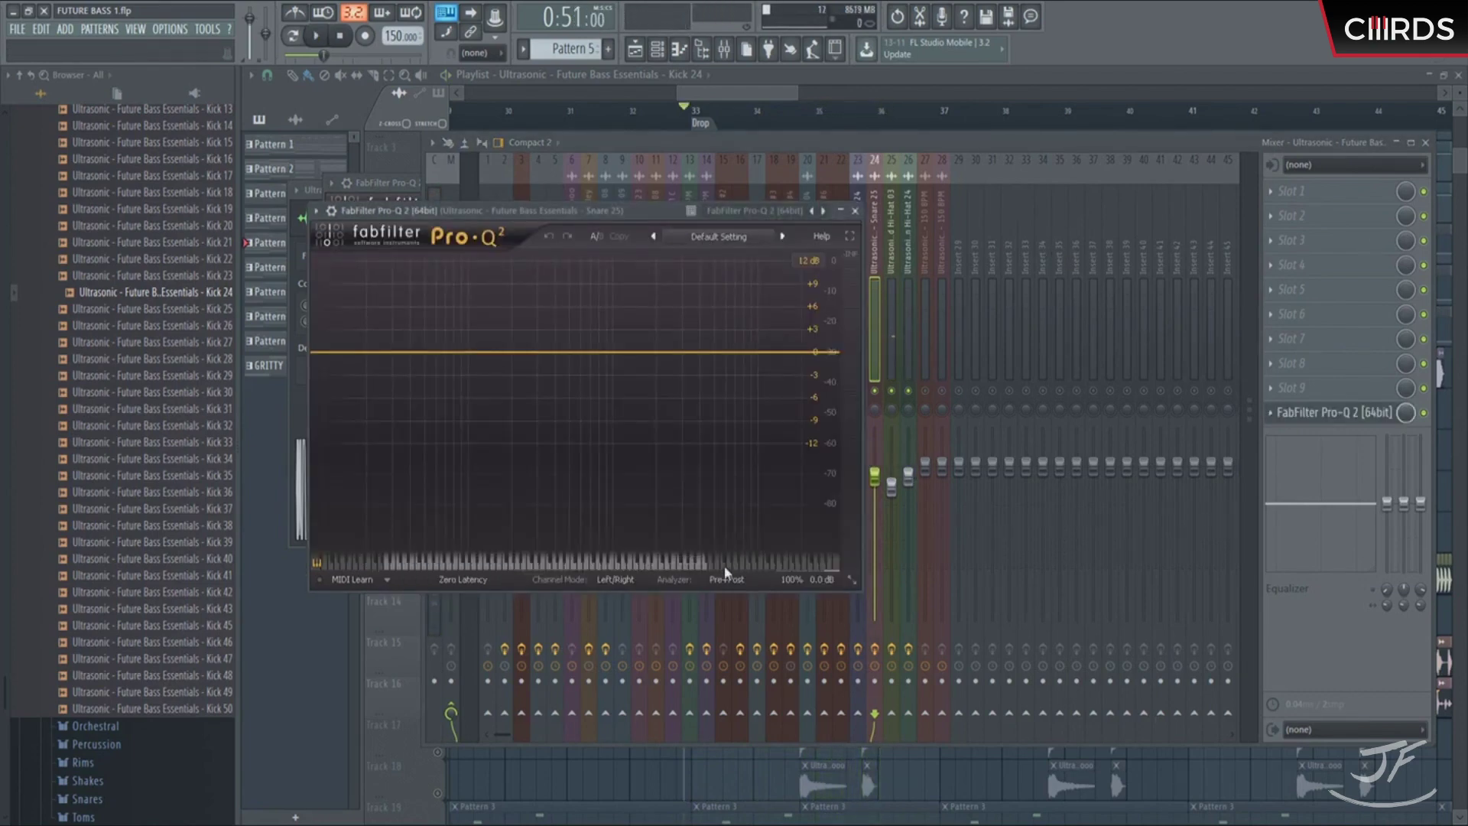
Step: In the snare's FabFilter Pro-Q 2, add a low cut and a 30 dB/oct high cut at about 19.4 kHz
{"action": "left_click_drag", "start_coordinate": [427, 348], "coordinate": [440, 421]}
{"action": "left_click", "coordinate": [833, 354]}
{"action": "left_click_drag", "start_coordinate": [833, 354], "coordinate": [799, 375]}
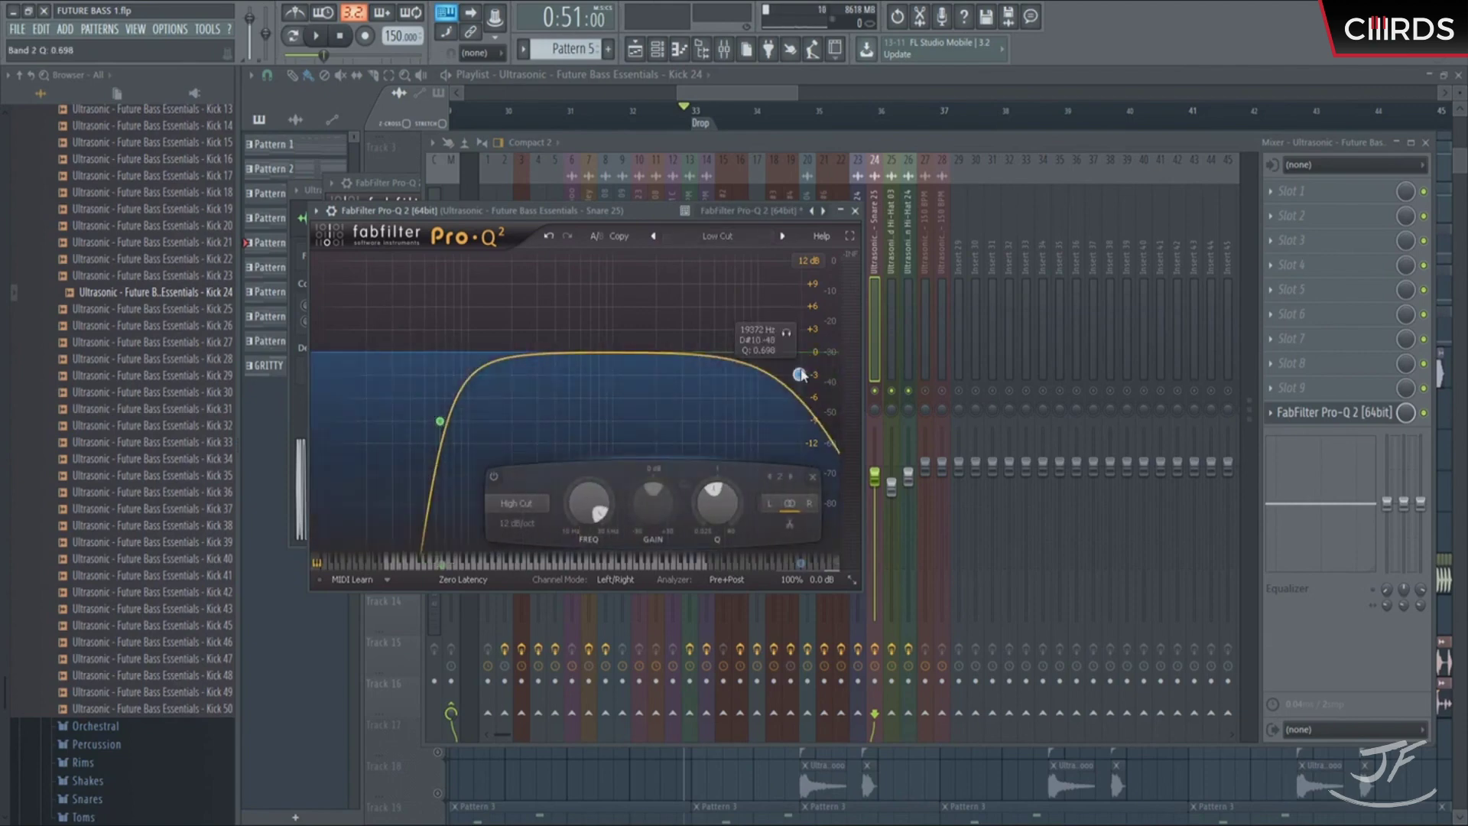
{"action": "scroll", "coordinate": [799, 374], "scroll_direction": "up", "scroll_amount": 3}
{"action": "left_click", "coordinate": [783, 135]}
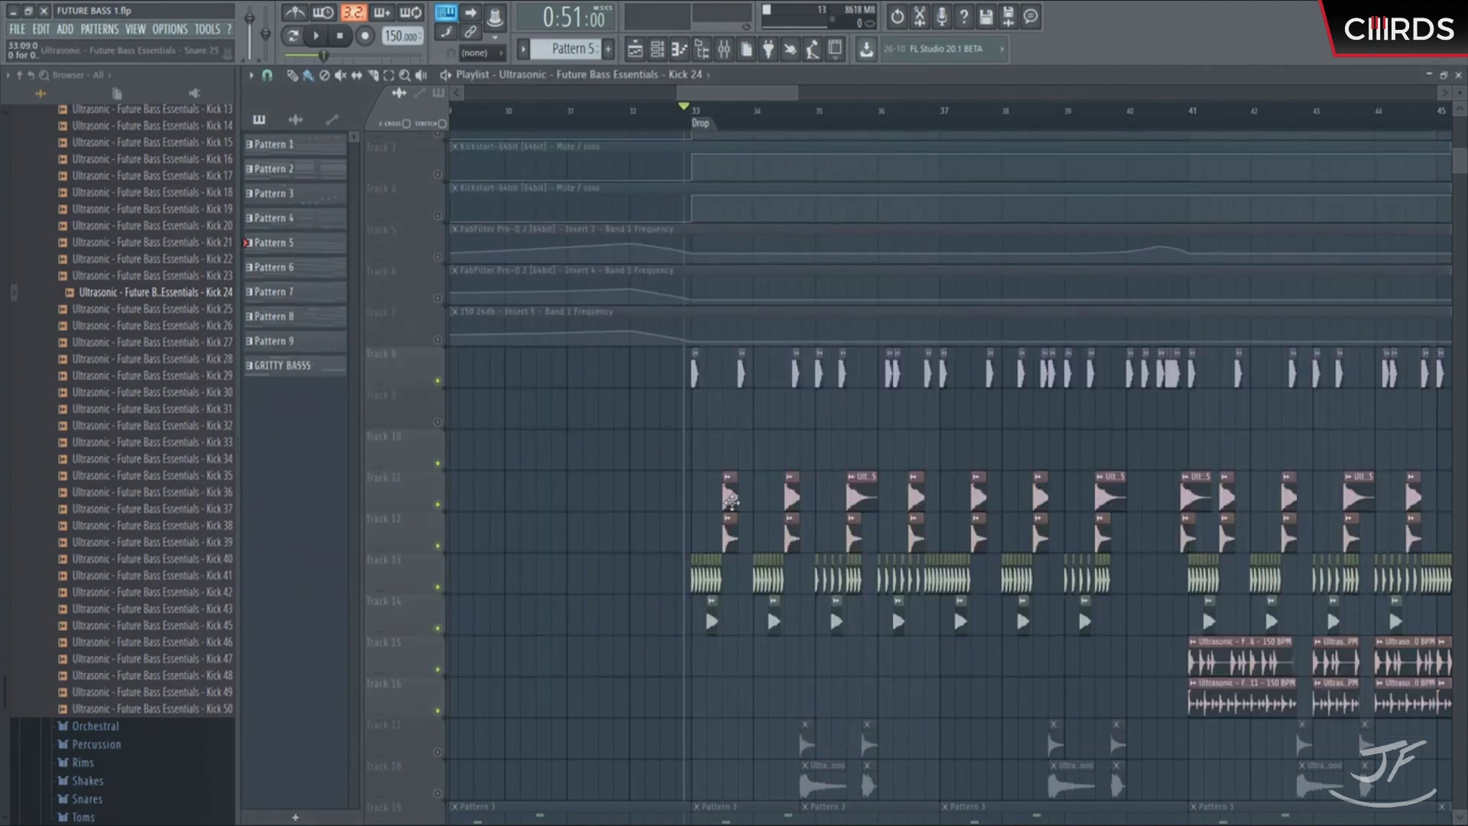
Step: Open the Snare 68 sampler from the playlist for auditioning and return to its mixer track
{"action": "left_click", "coordinate": [730, 501]}
{"action": "left_click", "coordinate": [734, 522]}
{"action": "left_click", "coordinate": [724, 526]}
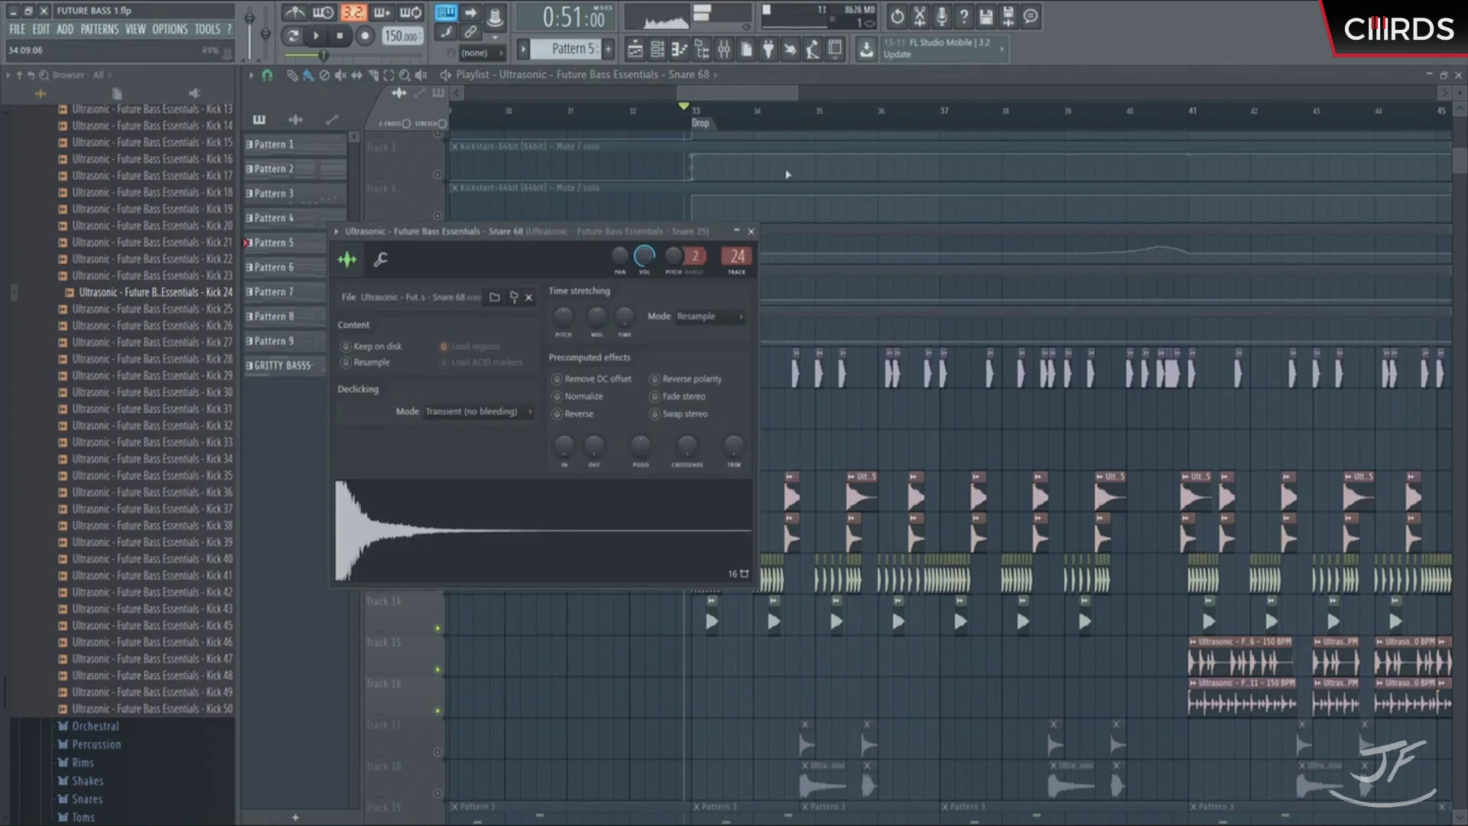
{"action": "left_click", "coordinate": [723, 49]}
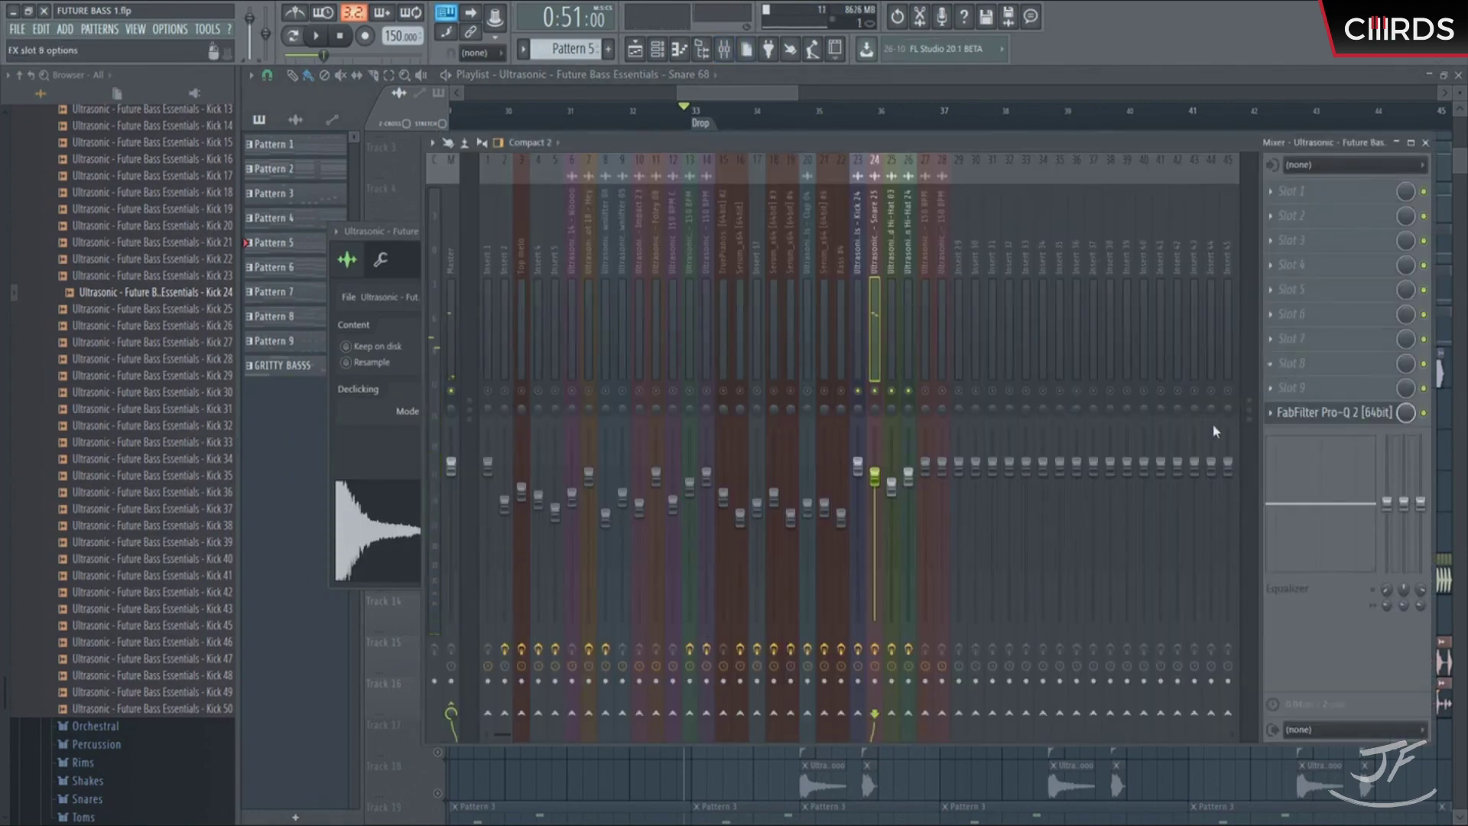
Step: Set the snare's ValhallaRoom to 13.8 % mix, 13.9 ms predelay, 2.09 s decay and about 9440 Hz high cut
{"action": "left_click_drag", "start_coordinate": [305, 398], "coordinate": [369, 364]}
{"action": "left_click_drag", "start_coordinate": [392, 404], "coordinate": [393, 399]}
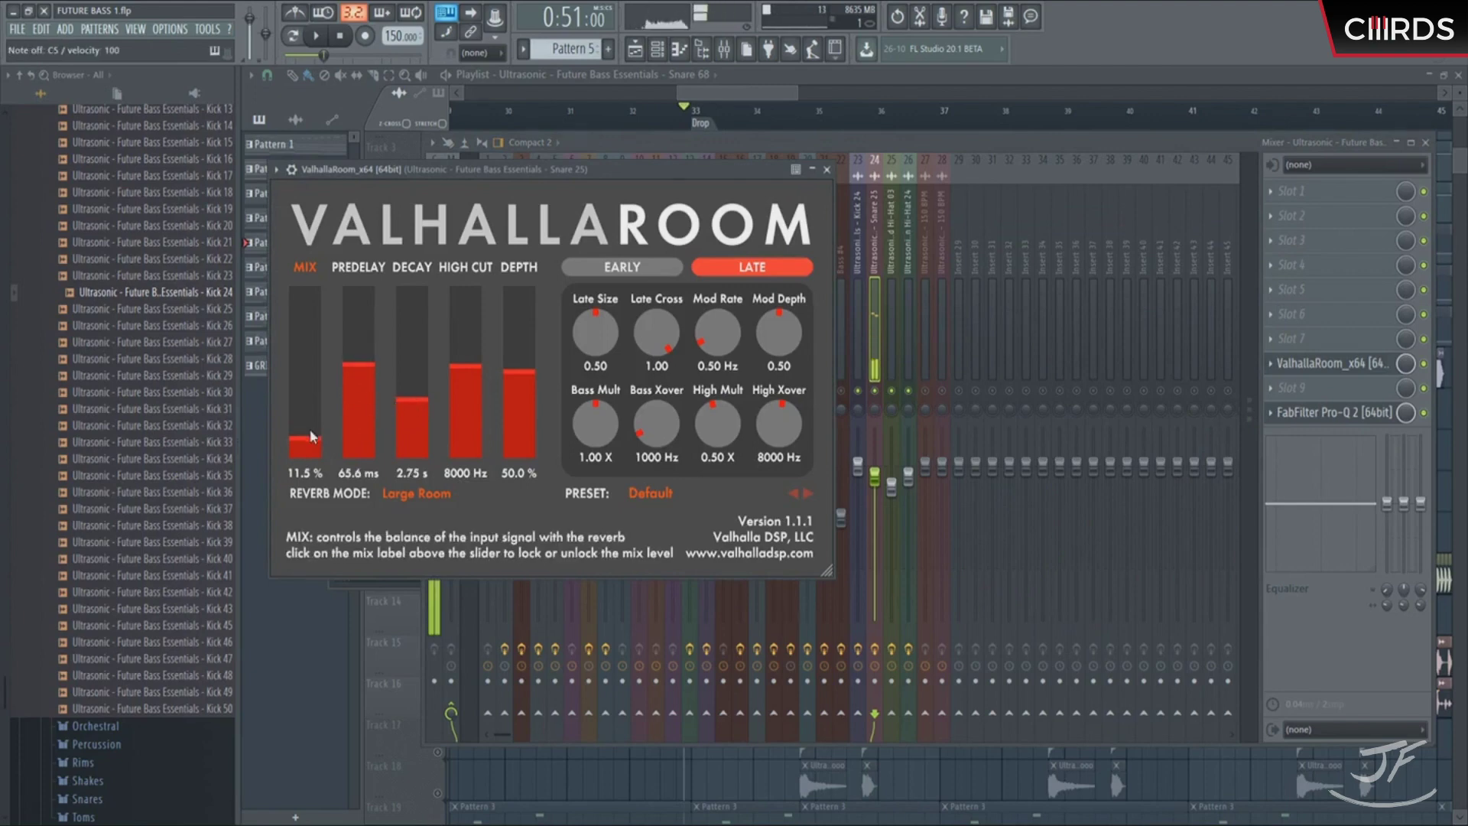
{"action": "left_click_drag", "start_coordinate": [305, 436], "coordinate": [385, 406]}
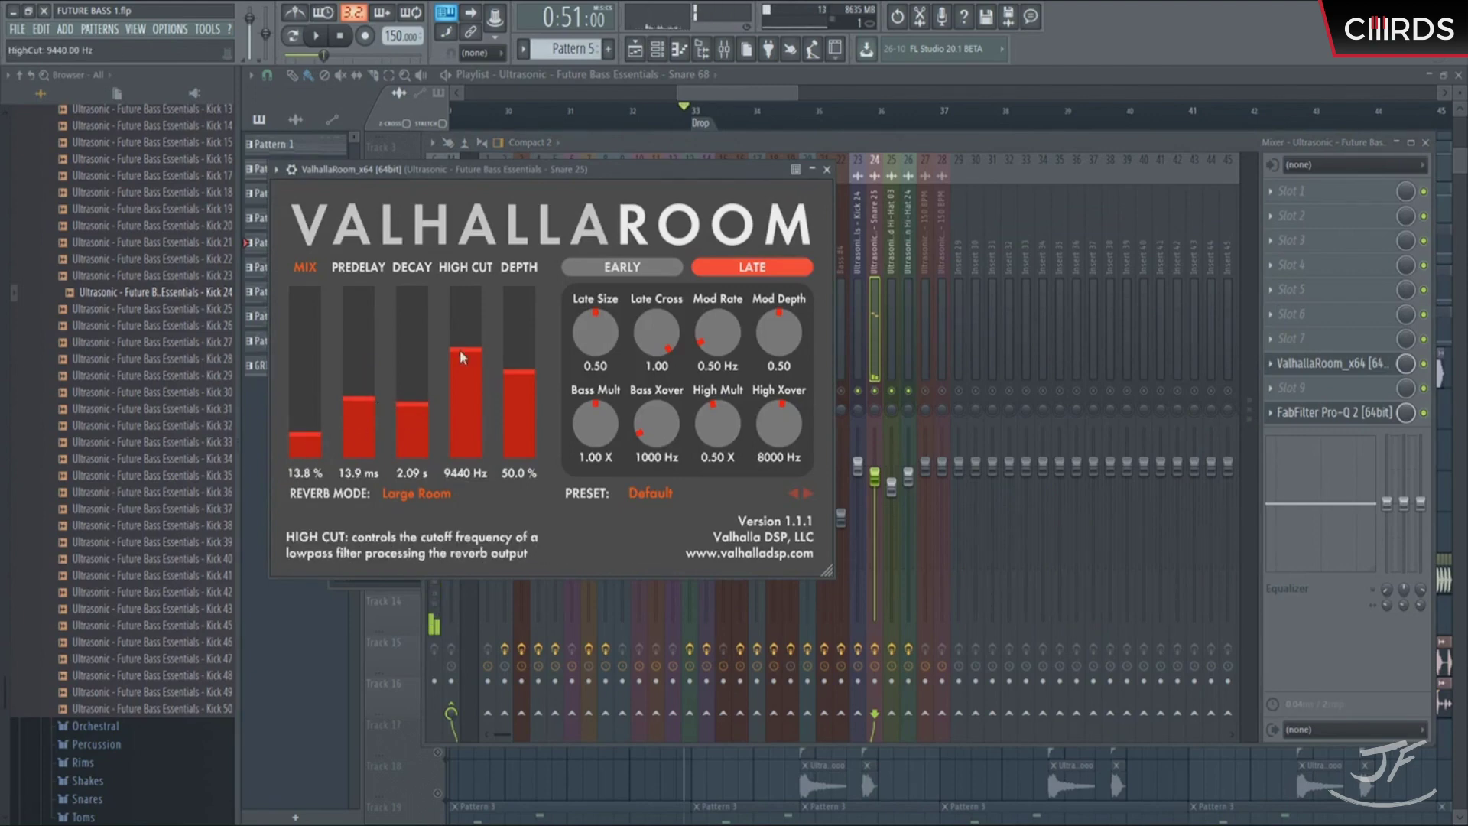
{"action": "left_click", "coordinate": [827, 169]}
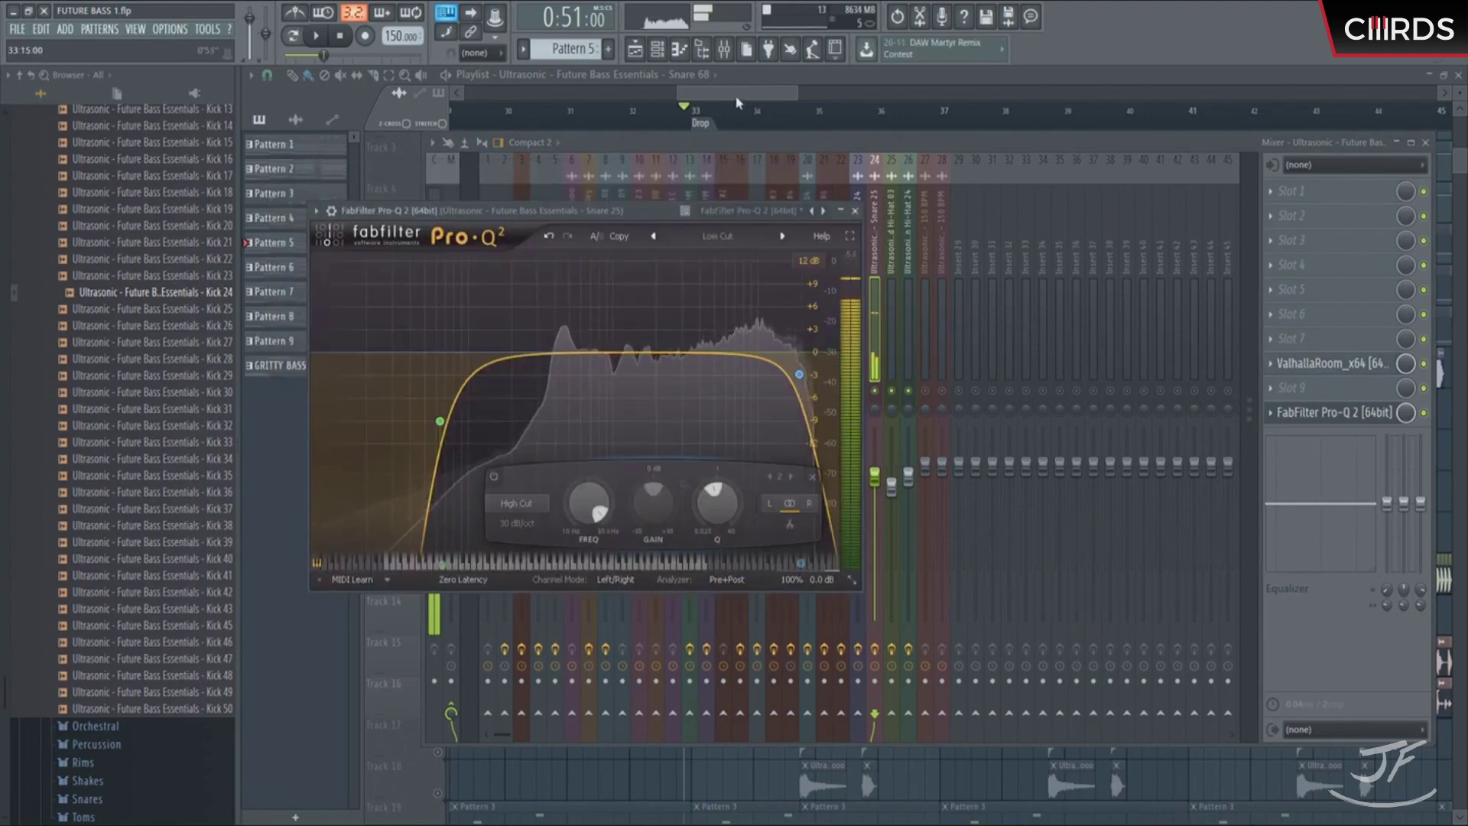
Step: Play the Drop's drums, reopen the Kick 24 mixer track and lower the closed and open hi-hat faders slightly
{"action": "key", "text": "F5"}
{"action": "key", "text": "space"}
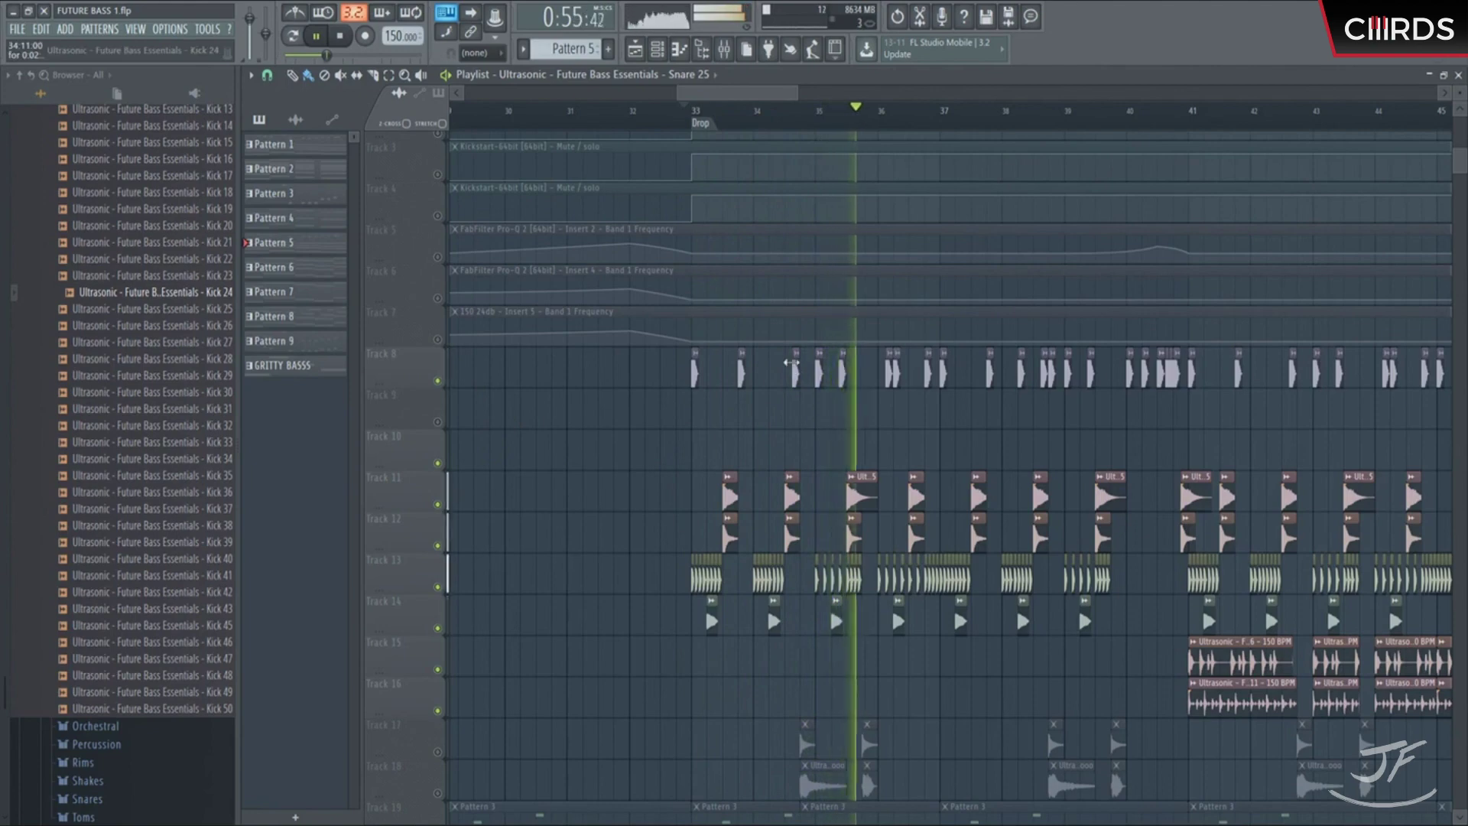
{"action": "double_click", "coordinate": [842, 373]}
{"action": "left_click", "coordinate": [724, 48]}
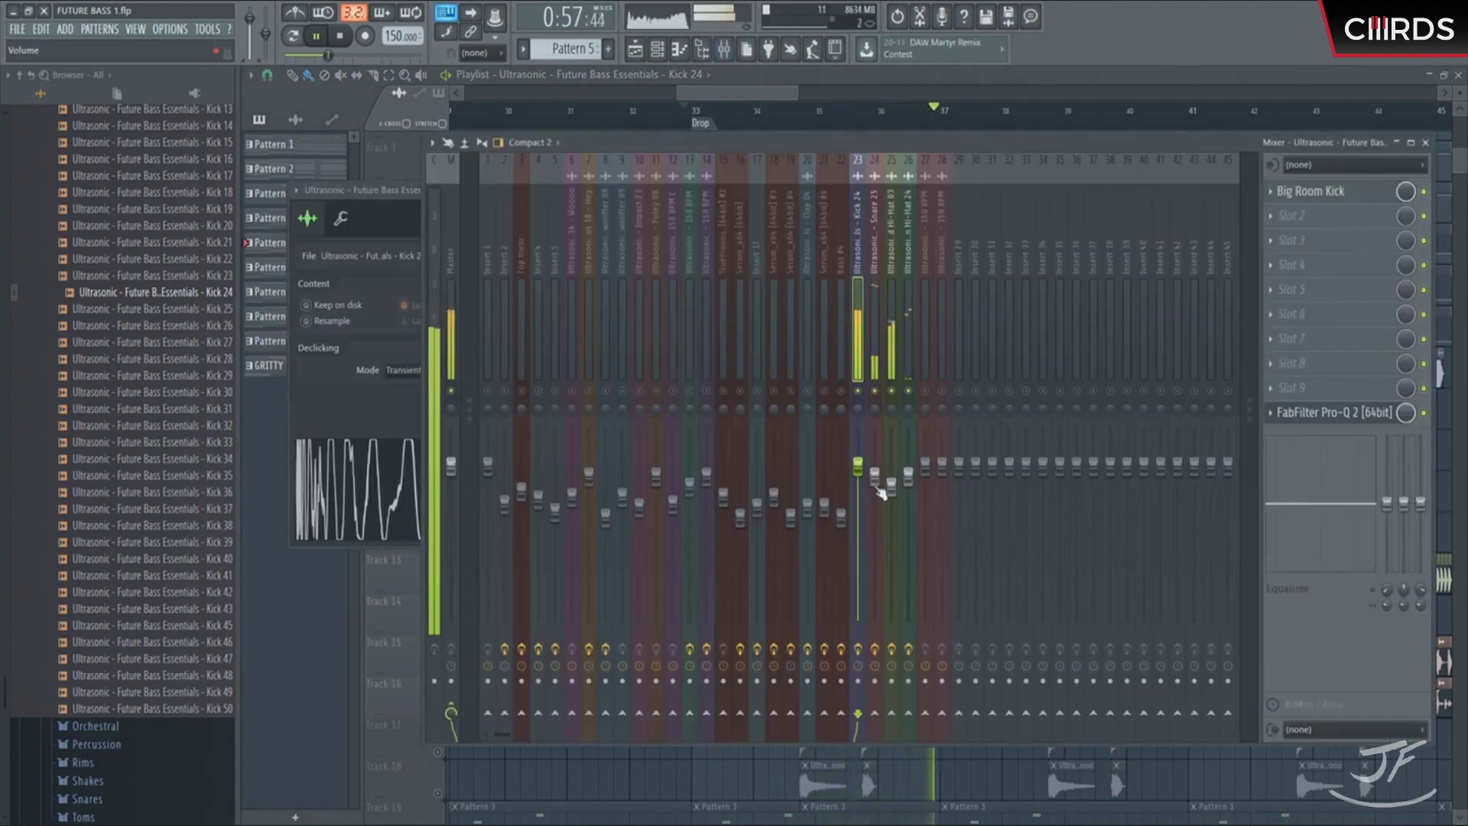
Step: Check the drums' output level with the Fruity dB meter on the Master track and stop playback
{"action": "left_click", "coordinate": [456, 244]}
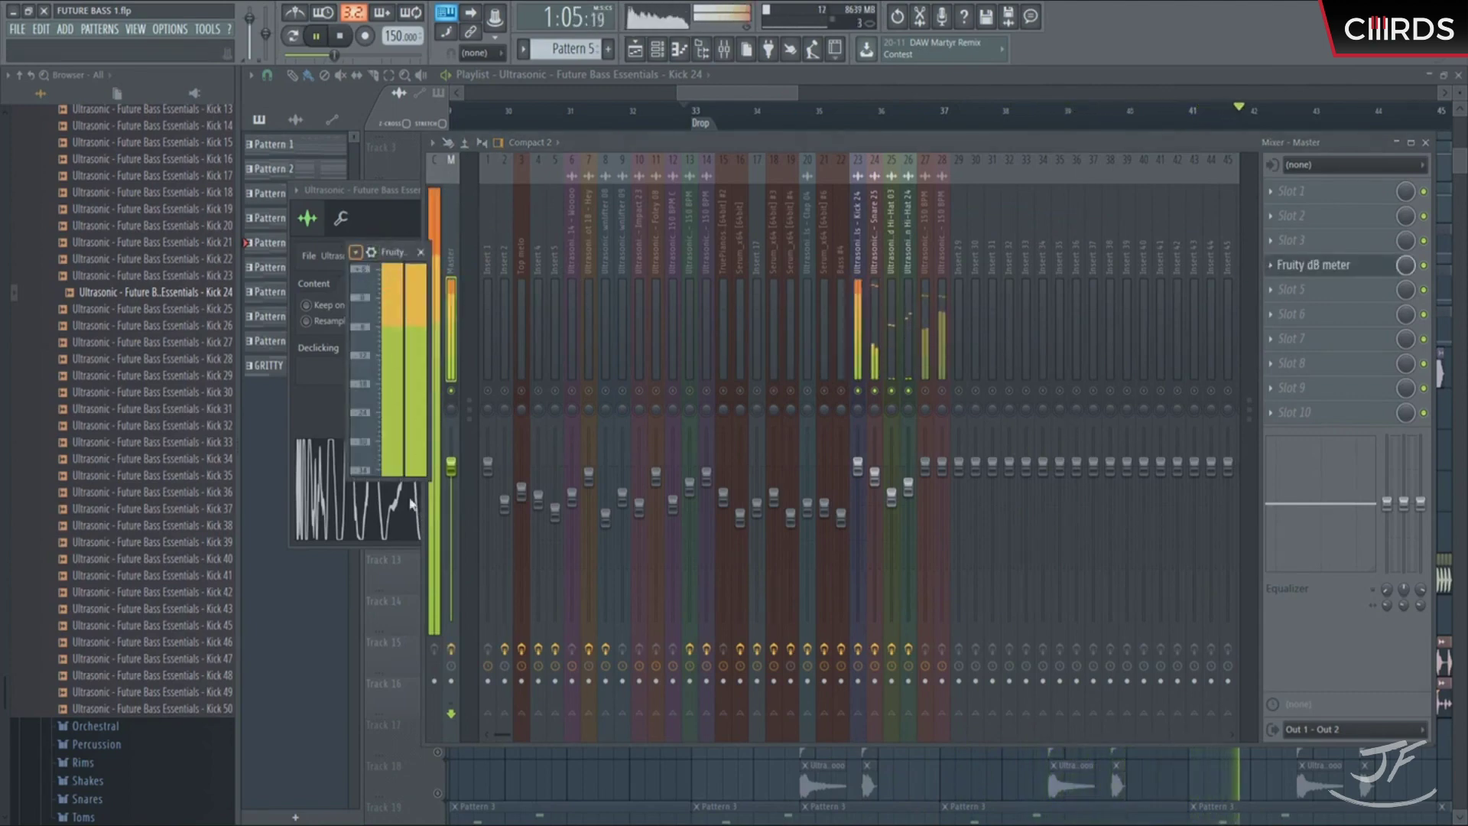
{"action": "left_click", "coordinate": [420, 251]}
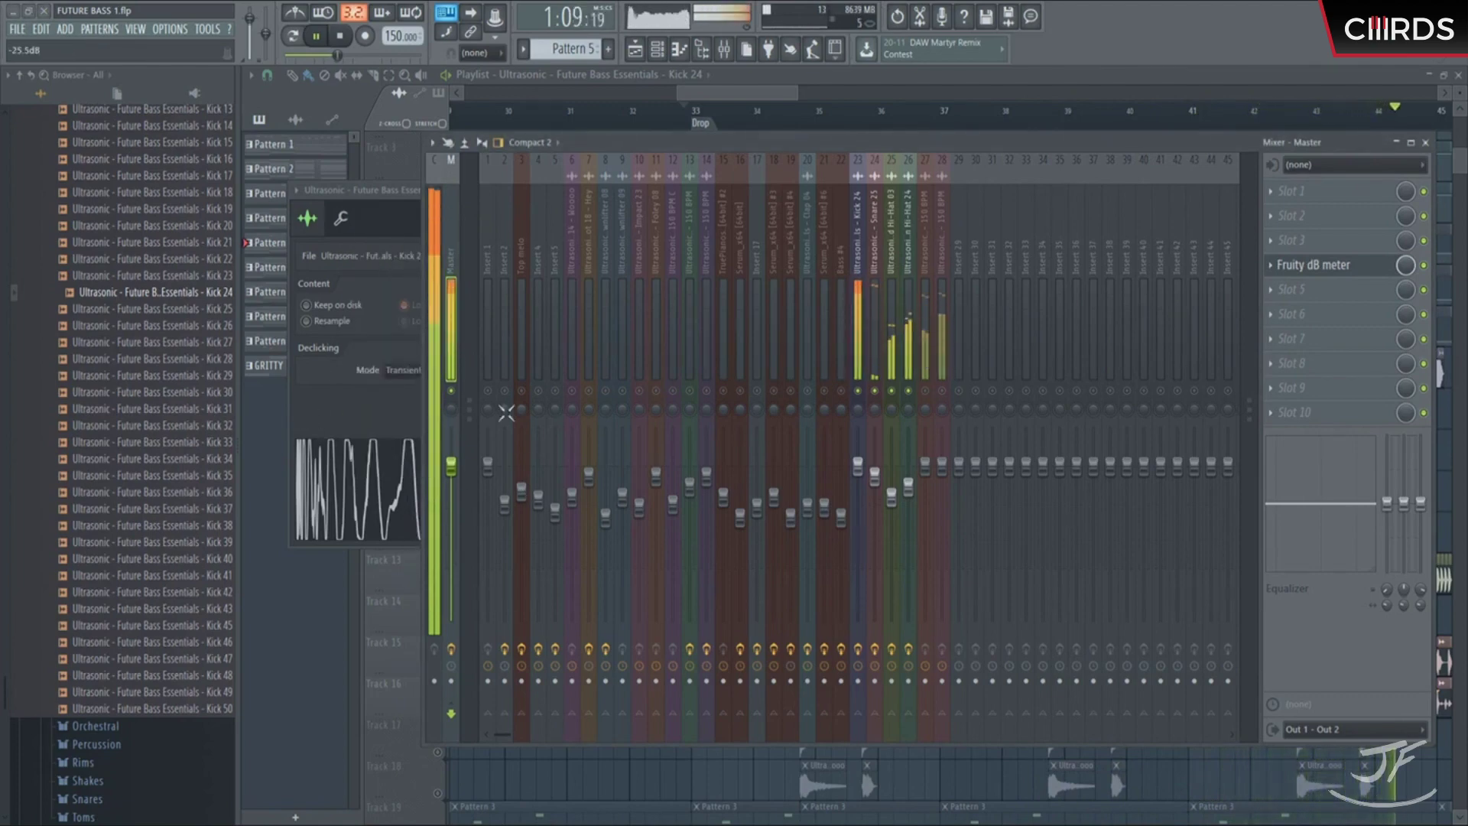
{"action": "key", "text": "space"}
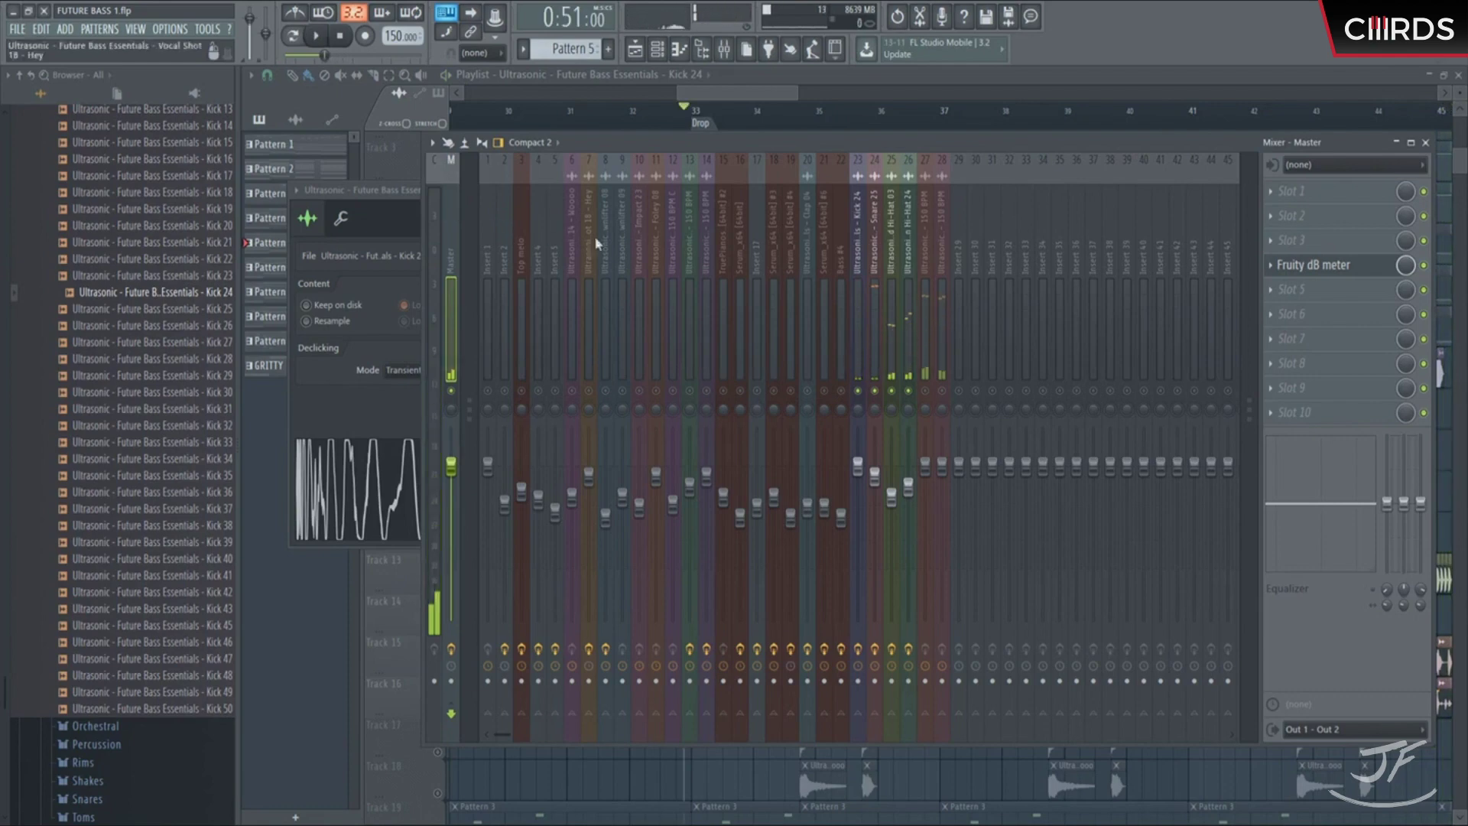
Step: Lower the kick, snare and hi-hat faders, with Kick 24 at about -6.4 dB and Open Hi-Hat 24 at -9.6 dB
{"action": "left_click", "coordinate": [855, 241]}
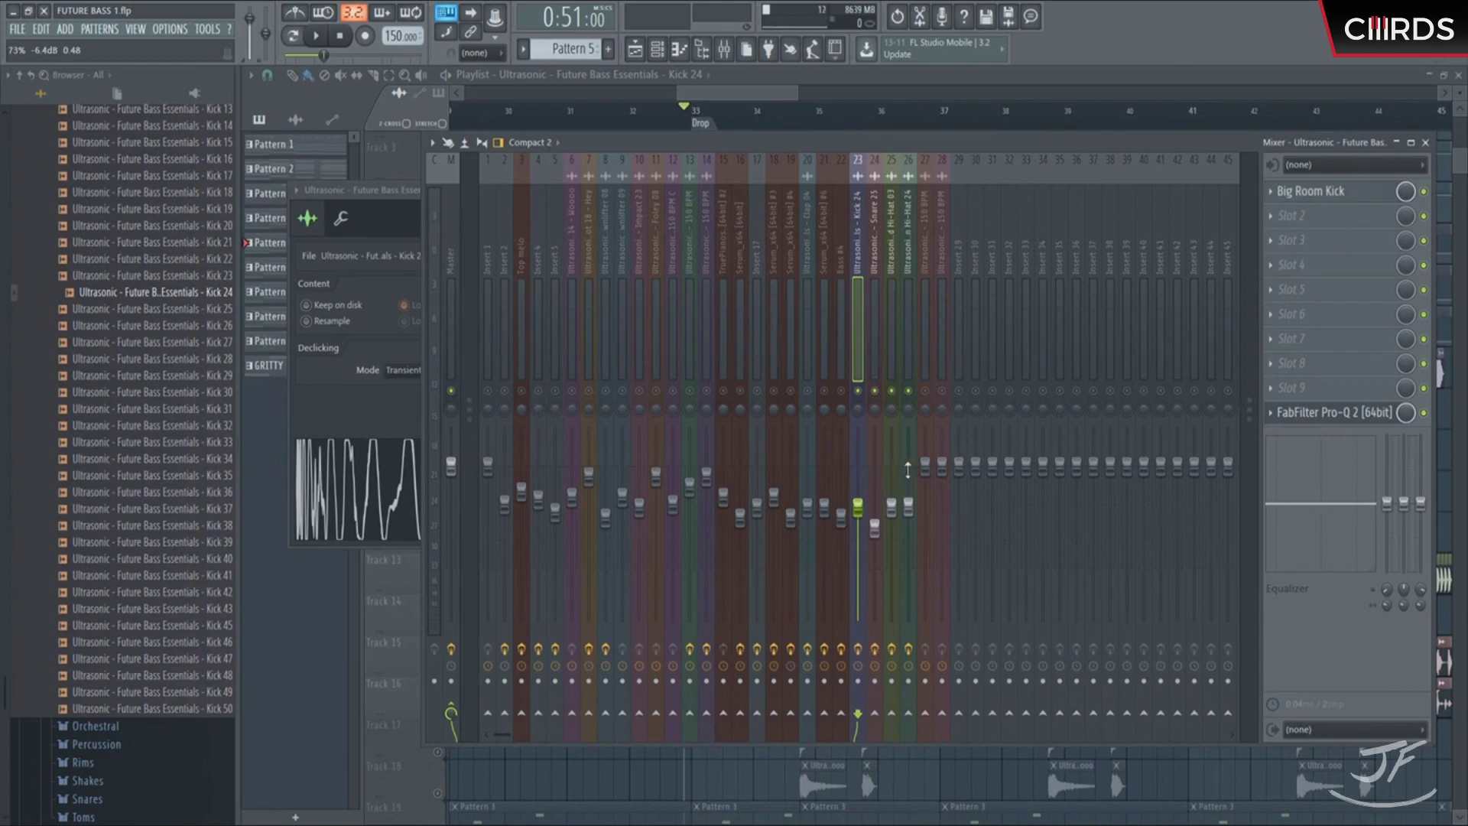
{"action": "key", "text": "space"}
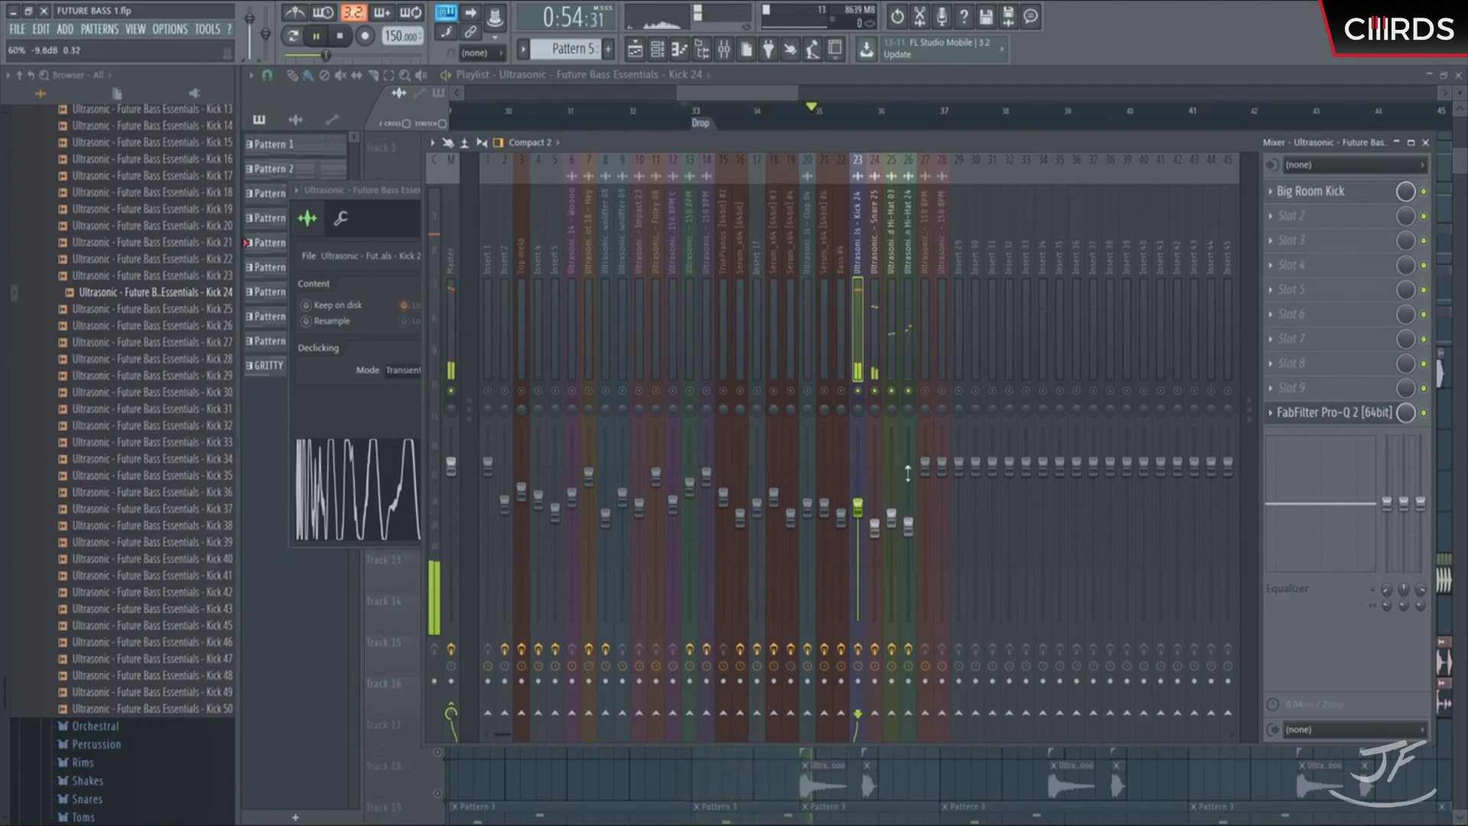
{"action": "left_click_drag", "start_coordinate": [772, 141], "coordinate": [821, 151]}
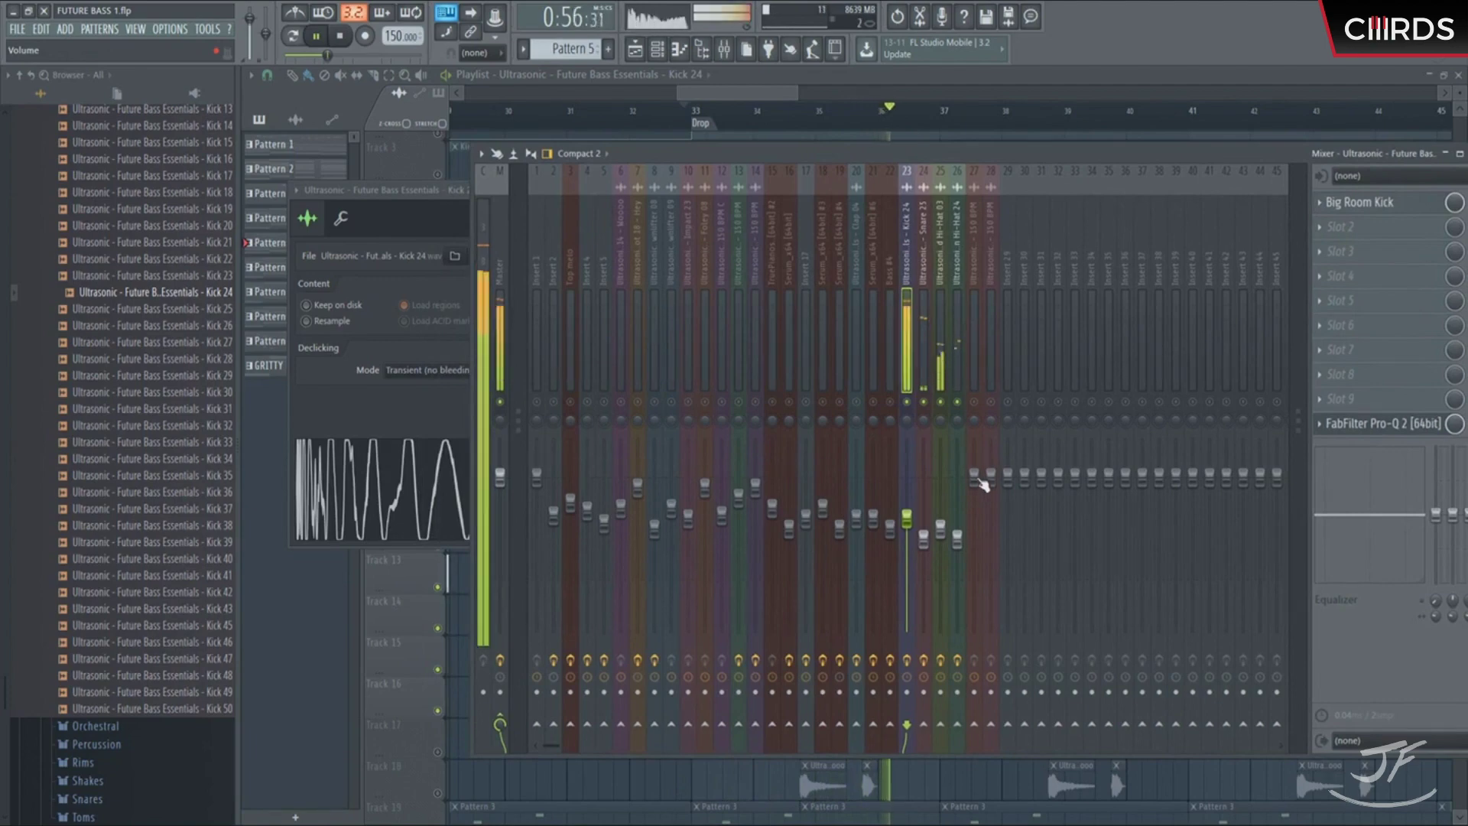
{"action": "key", "text": "space"}
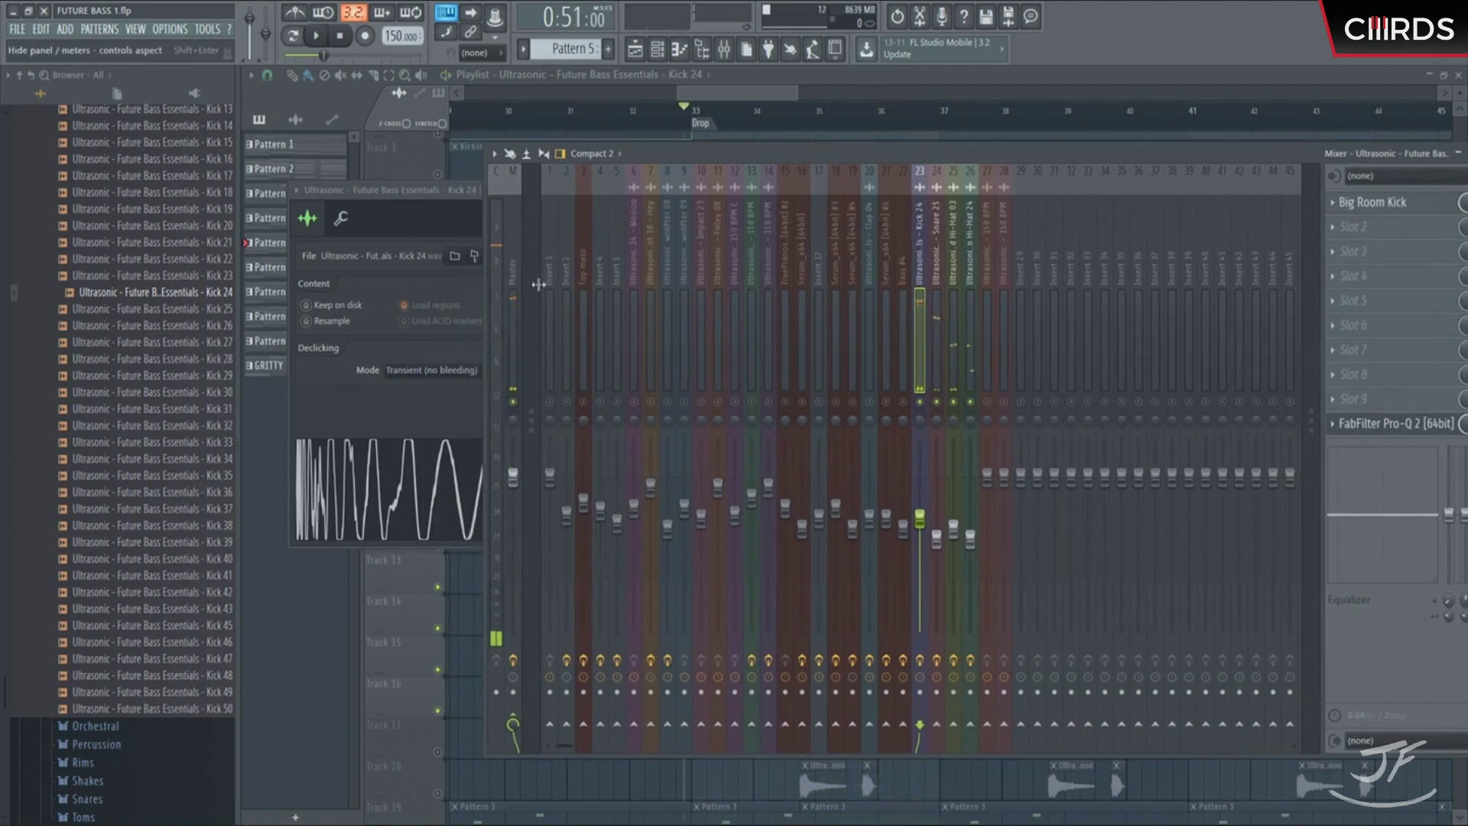
Step: Play the Drop and rebalance the first mixer faders, with Insert 1 at -6.4 dB and top melo at about -5.3 dB
{"action": "left_click", "coordinate": [548, 277]}
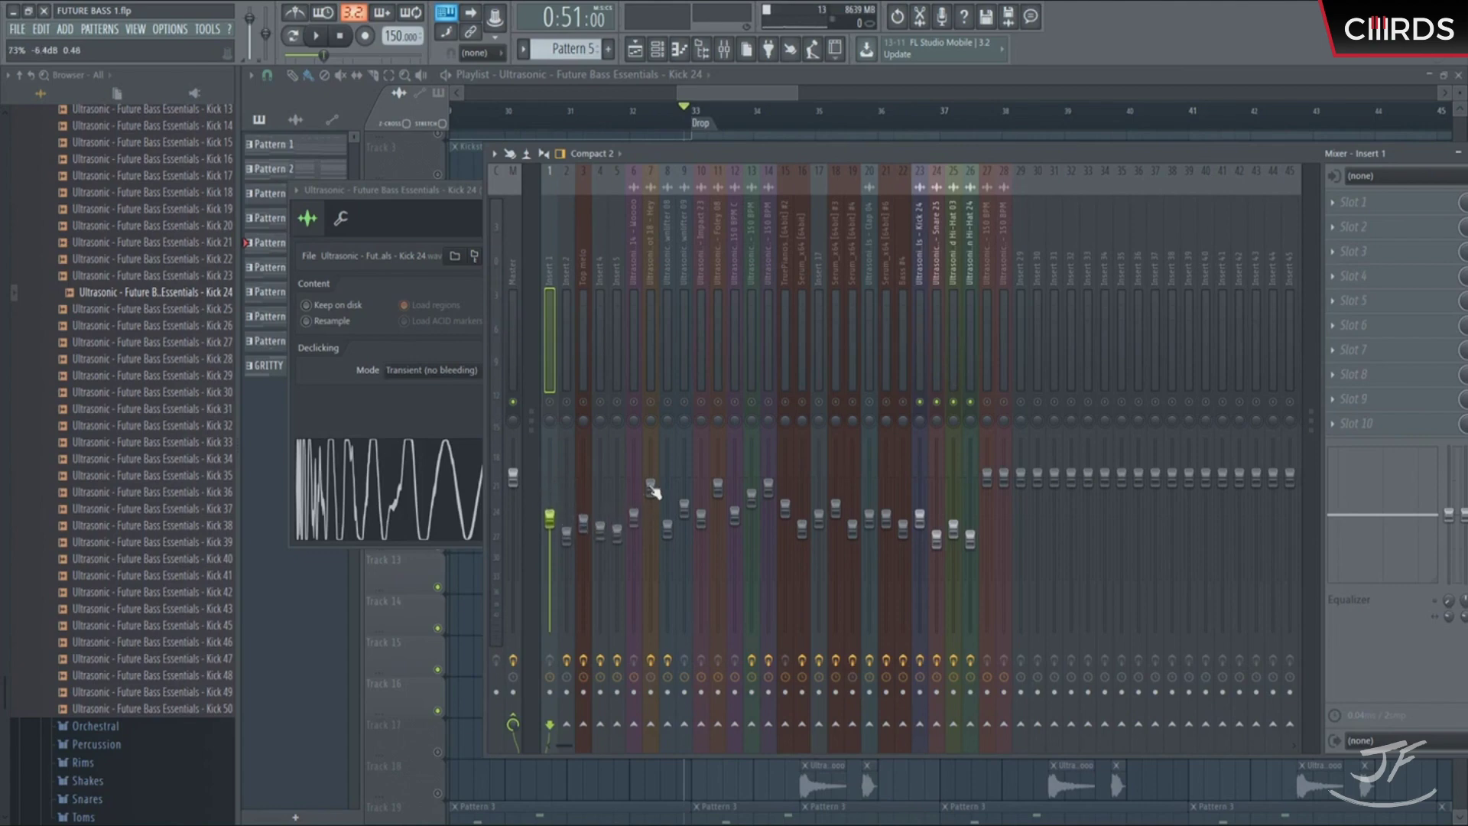
{"action": "left_click_drag", "start_coordinate": [651, 486], "coordinate": [650, 502]}
{"action": "key", "text": "space"}
{"action": "left_click", "coordinate": [585, 514]}
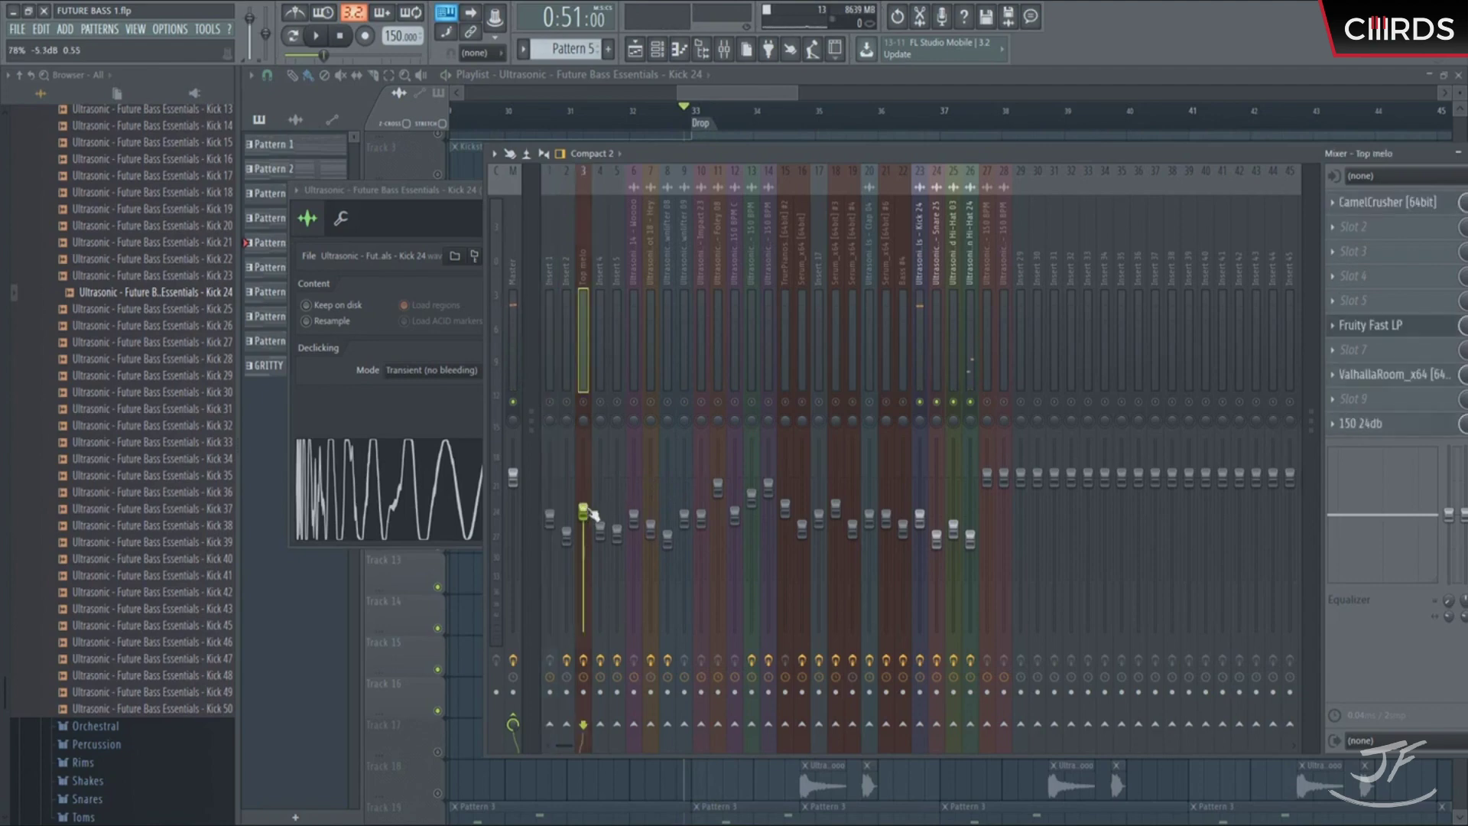
{"action": "left_click", "coordinate": [601, 522]}
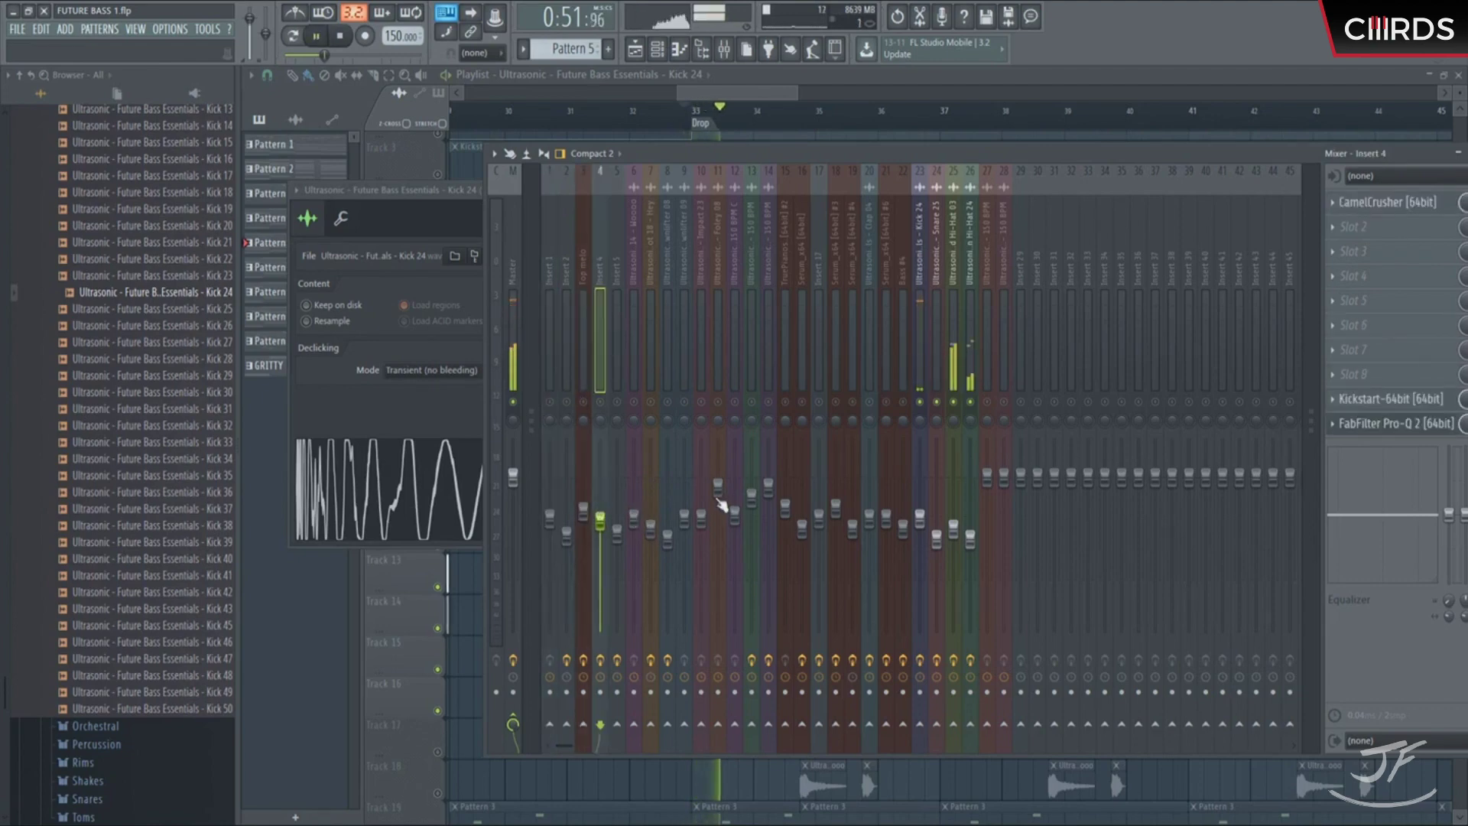
Step: Lower the effect faders on tracks 11 to 14 and the Kick 24, snare and closed hi-hat faders
{"action": "left_click_drag", "start_coordinate": [720, 504], "coordinate": [746, 523]}
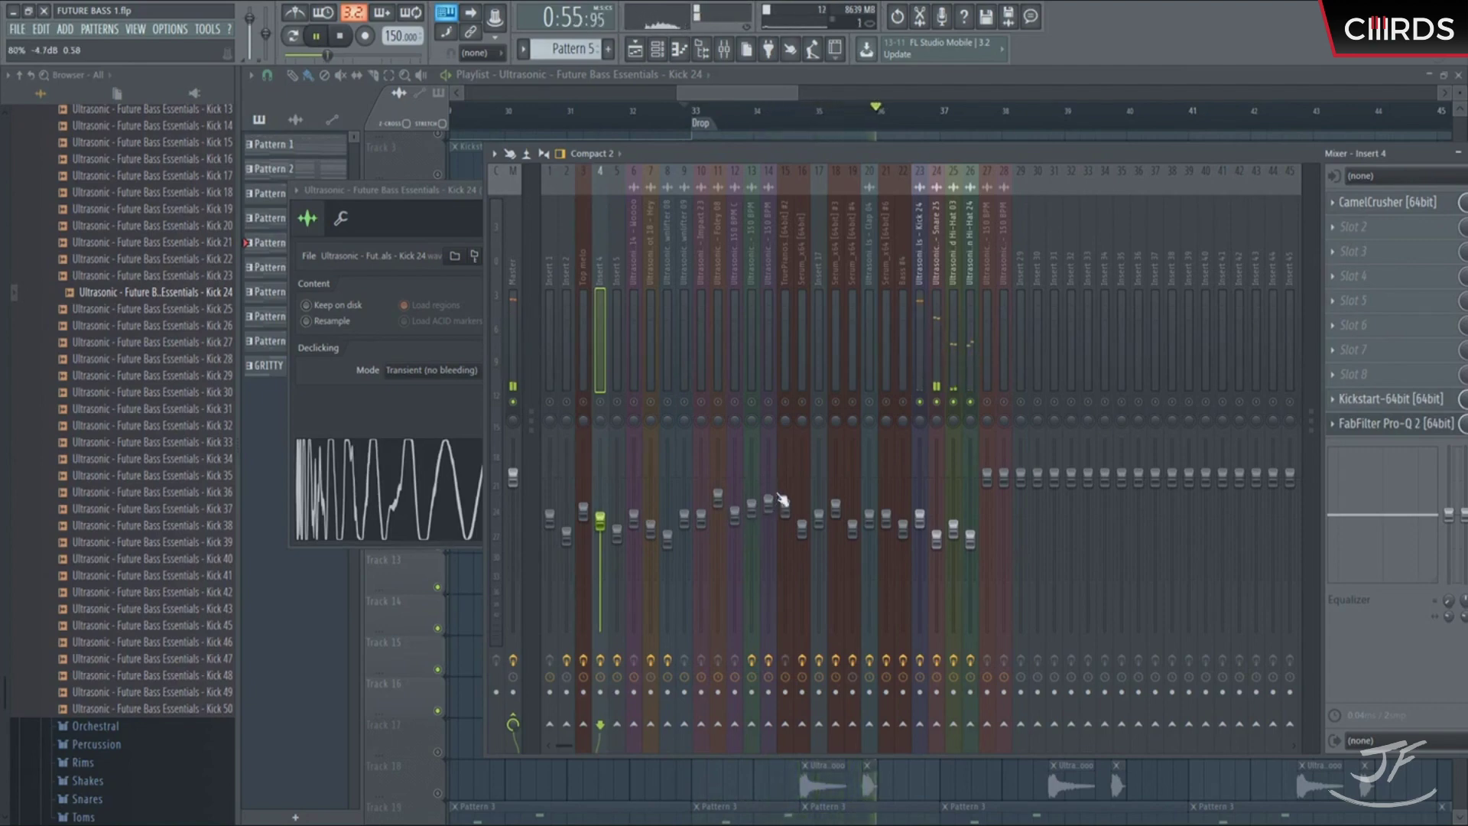
{"action": "left_click", "coordinate": [920, 344]}
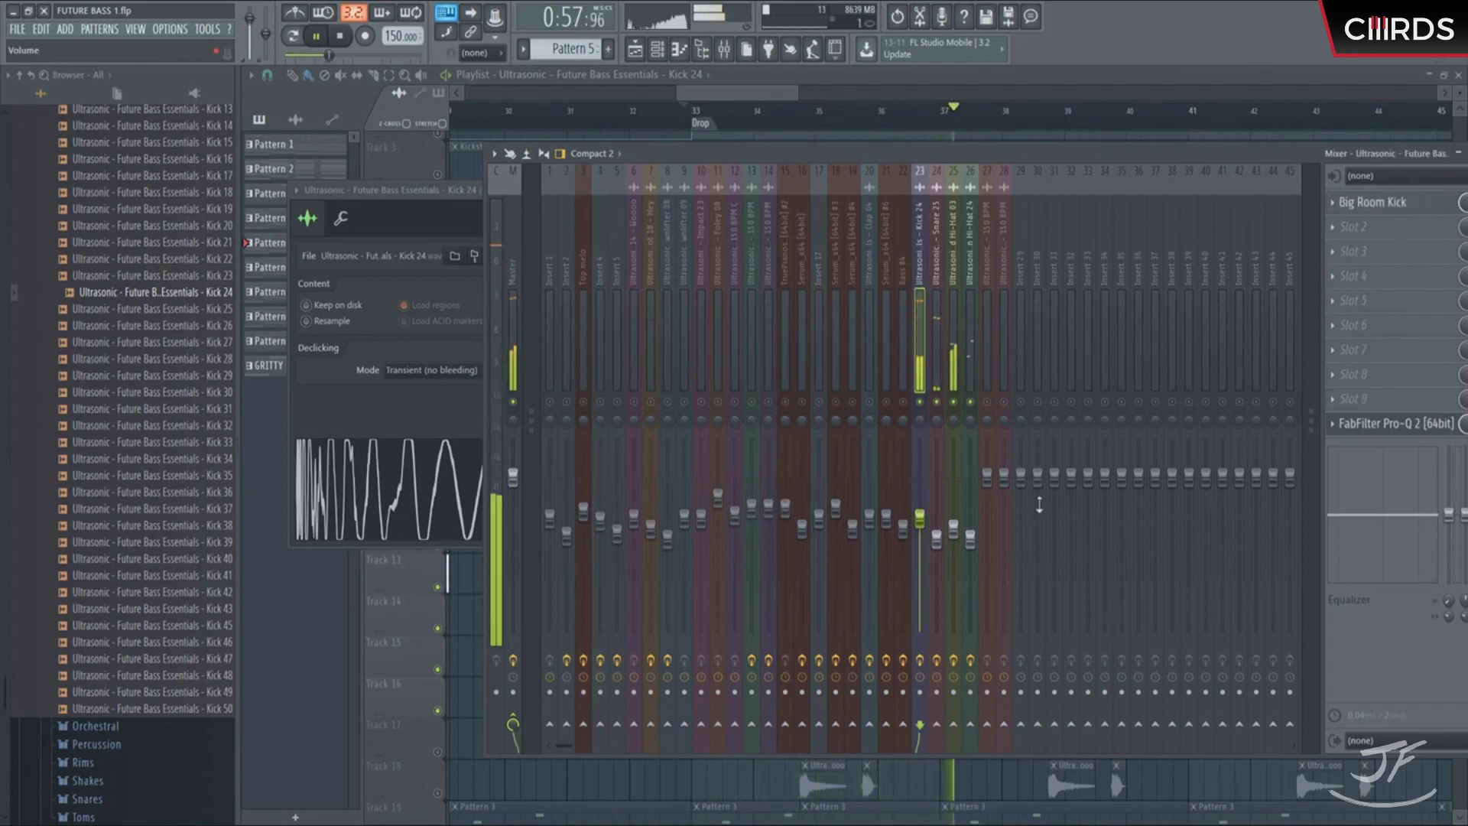
{"action": "left_click_drag", "start_coordinate": [920, 519], "coordinate": [953, 538]}
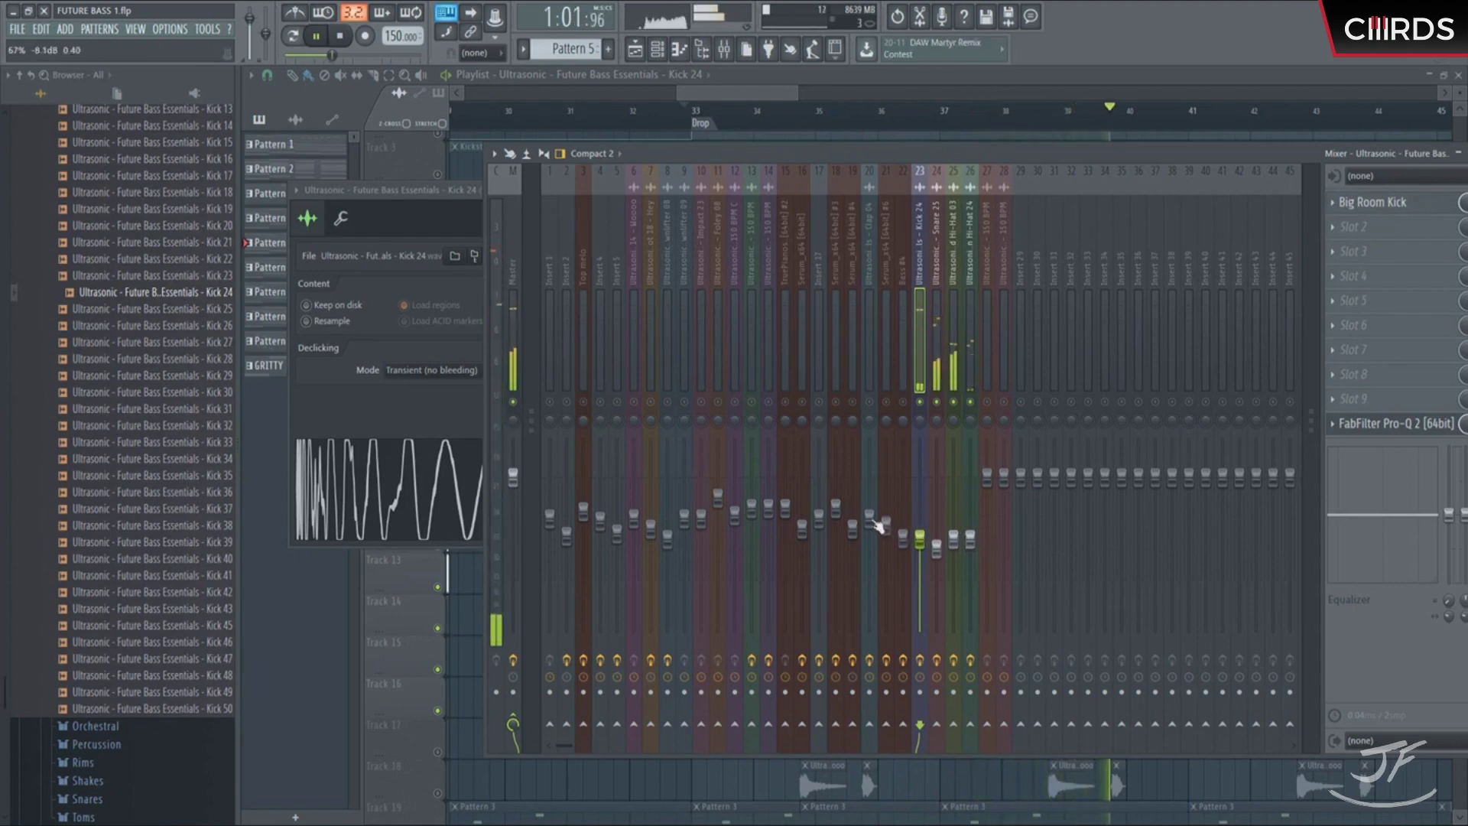
Step: Lower the remaining synth, bass and effect faders between tracks 6 and 22, and raise the snare fader slightly
{"action": "left_click_drag", "start_coordinate": [836, 506], "coordinate": [785, 517]}
{"action": "left_click_drag", "start_coordinate": [768, 507], "coordinate": [718, 515]}
{"action": "left_click_drag", "start_coordinate": [734, 522], "coordinate": [751, 525]}
{"action": "left_click_drag", "start_coordinate": [769, 514], "coordinate": [802, 548]}
{"action": "left_click_drag", "start_coordinate": [819, 539], "coordinate": [819, 548]}
{"action": "left_click_drag", "start_coordinate": [735, 532], "coordinate": [634, 520]}
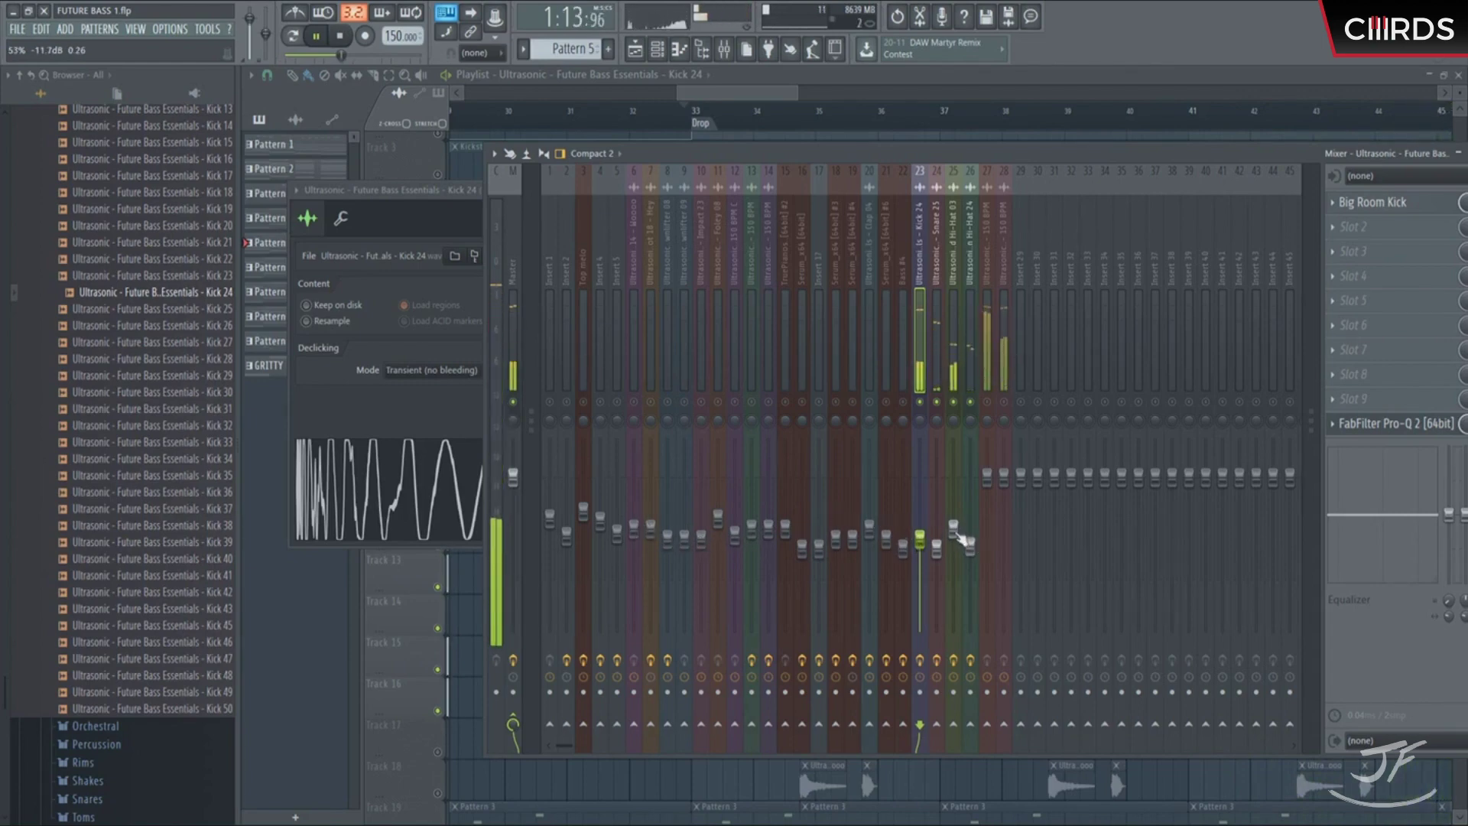
{"action": "left_click_drag", "start_coordinate": [936, 546], "coordinate": [936, 537]}
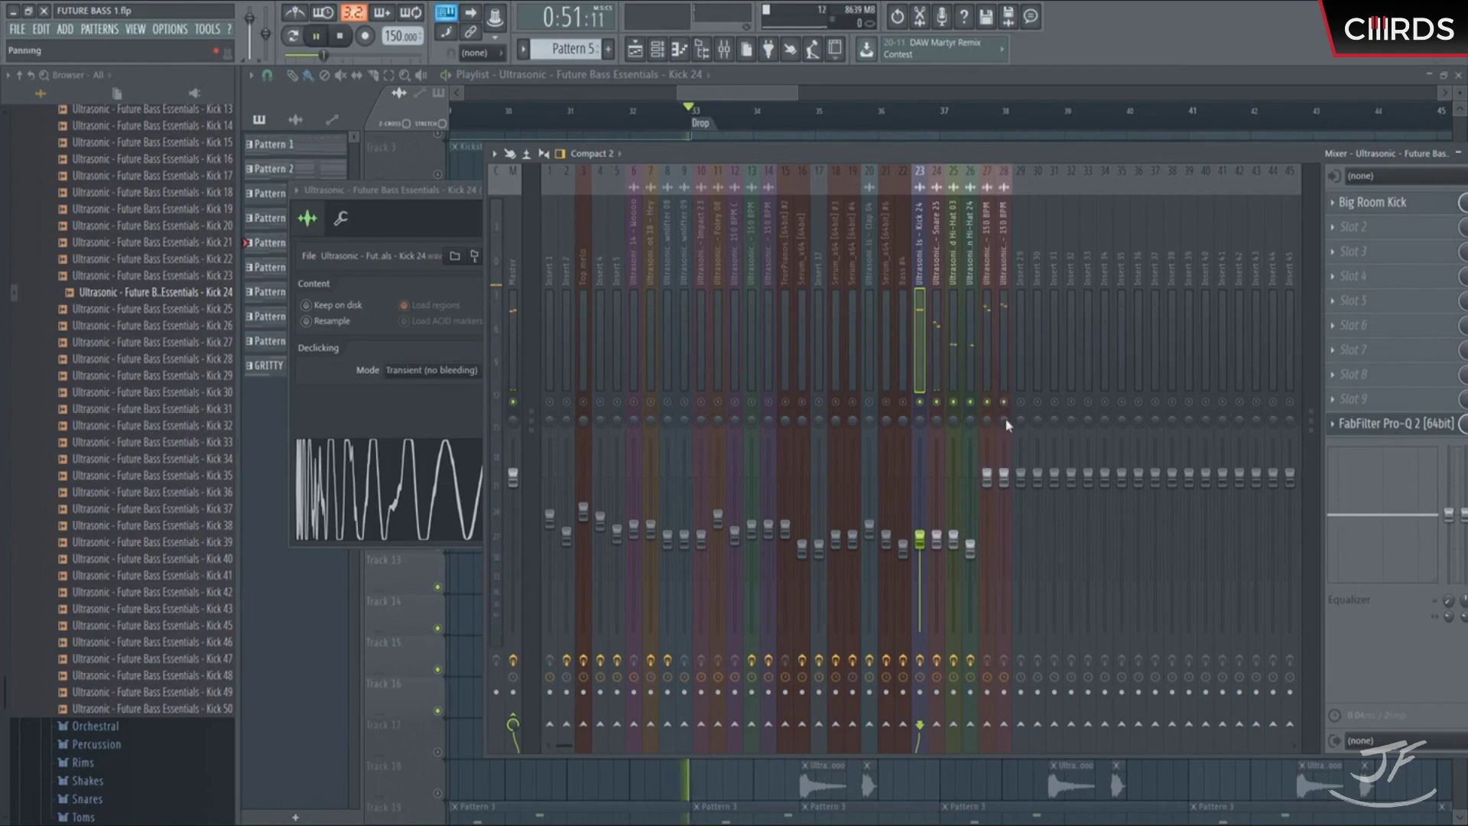
Step: Play the second half of the Drop and lower the 150 BPM loop faders on tracks 27 and 28, with track 28 at -6.4 dB
{"action": "left_click", "coordinate": [878, 114]}
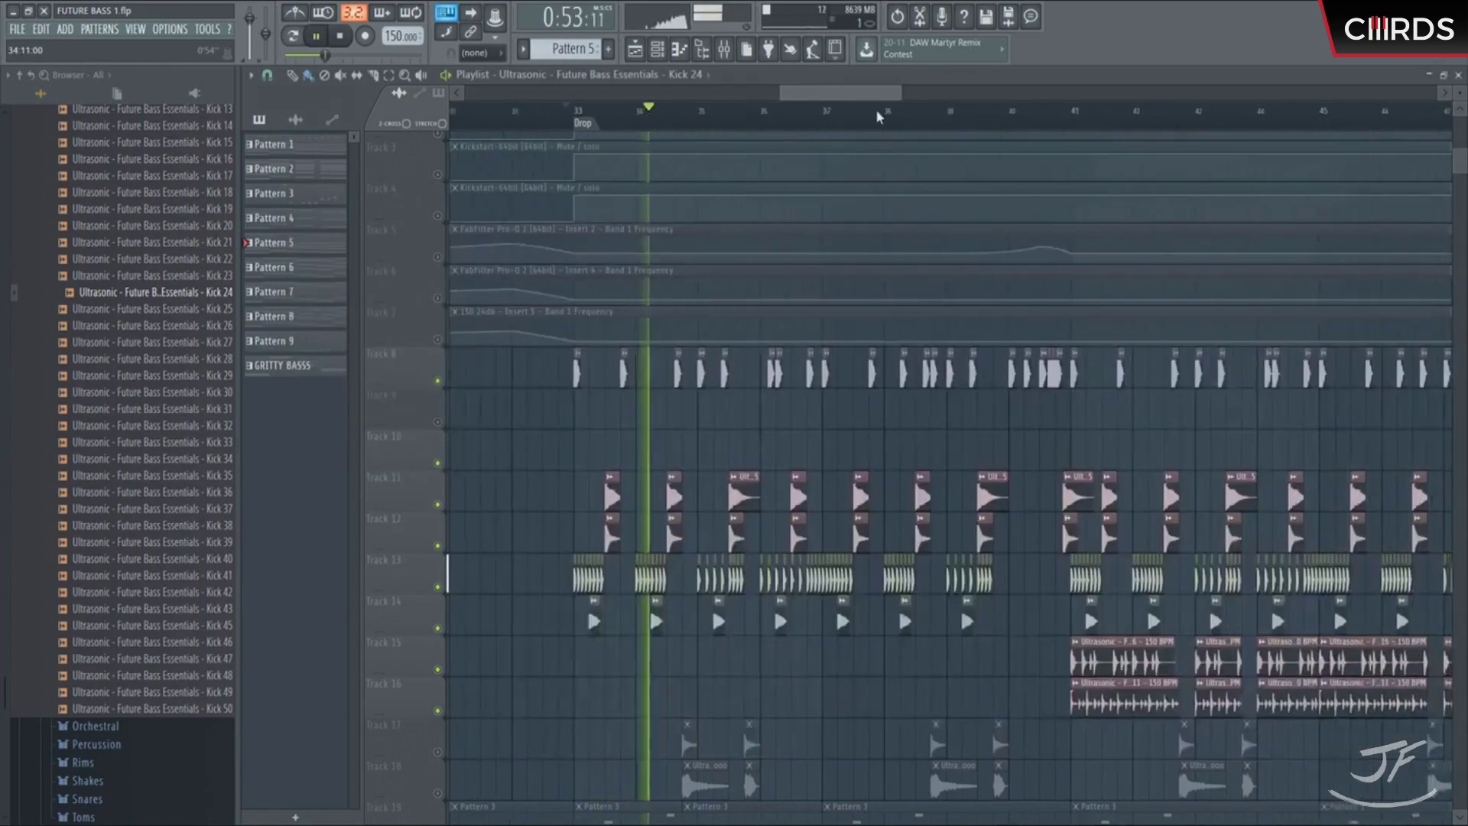
{"action": "scroll", "coordinate": [699, 131], "scroll_direction": "right", "scroll_amount": 5}
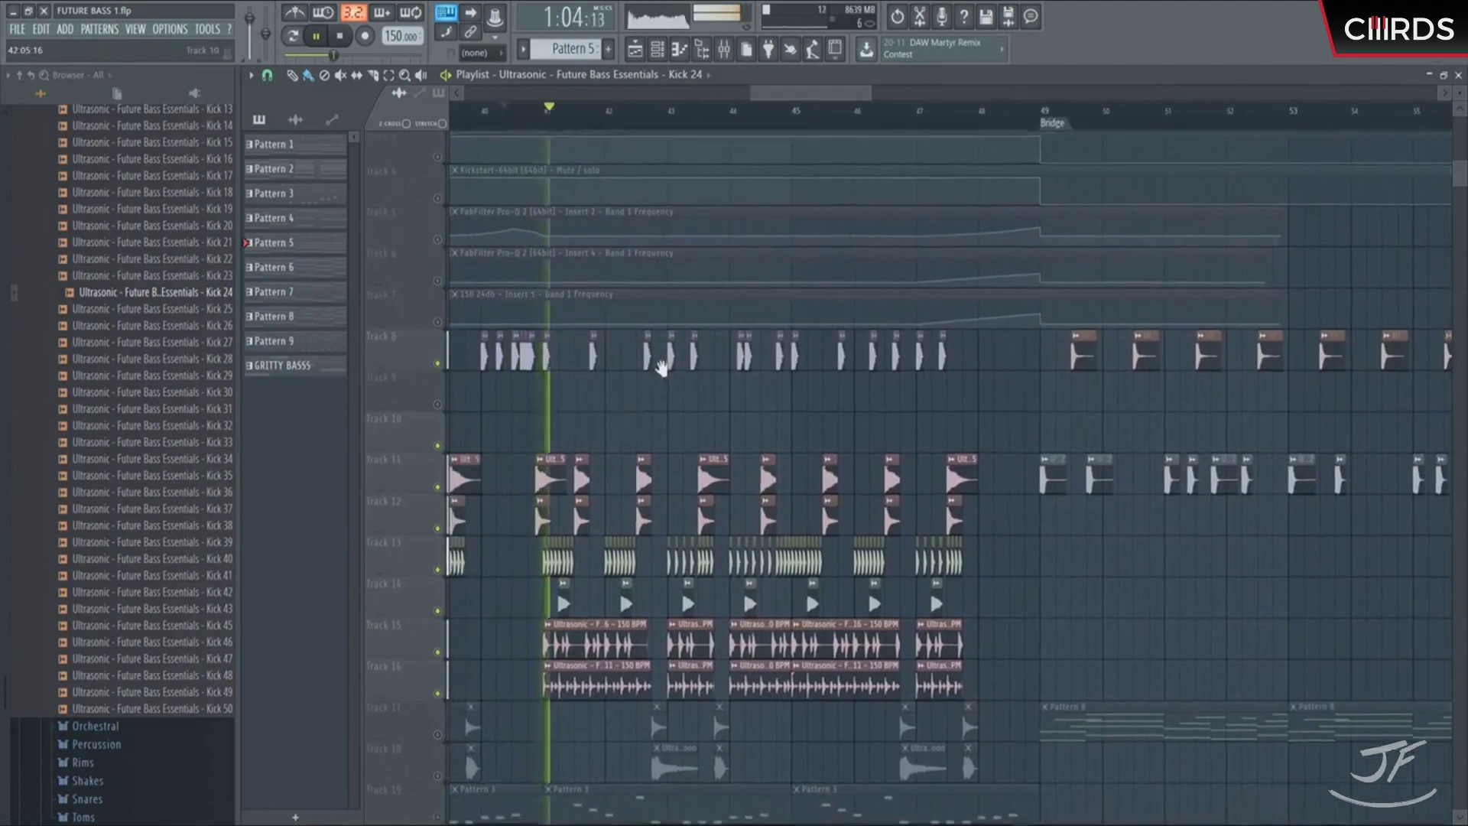
{"action": "left_click_drag", "start_coordinate": [628, 410], "coordinate": [737, 301]}
{"action": "key", "text": "F9"}
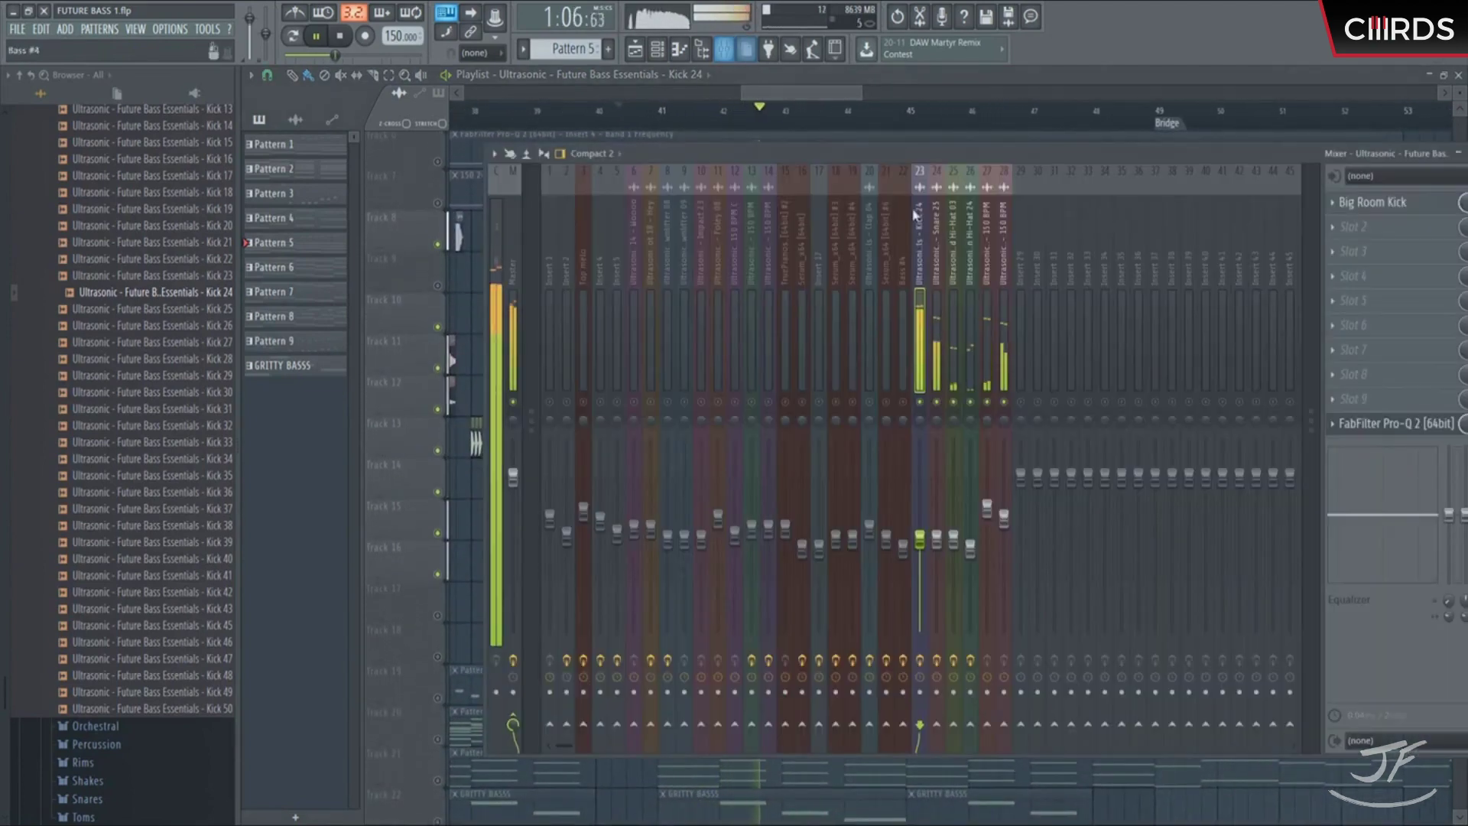
{"action": "left_click", "coordinate": [1004, 516]}
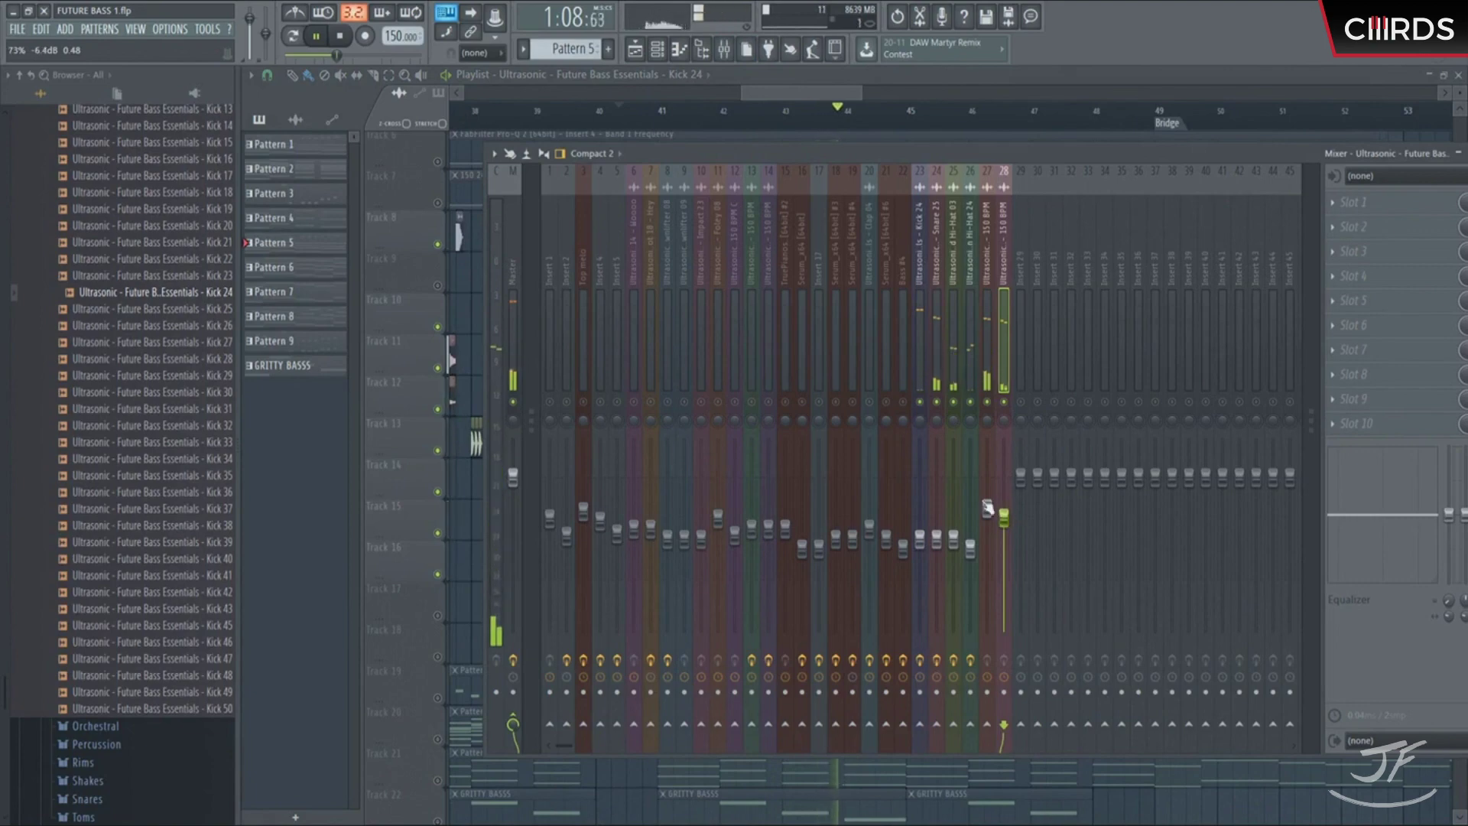
Step: Enable all mixer tracks, lower the loop faders on tracks 27 and 28 a little further and stop playback
{"action": "right_click", "coordinate": [1004, 401]}
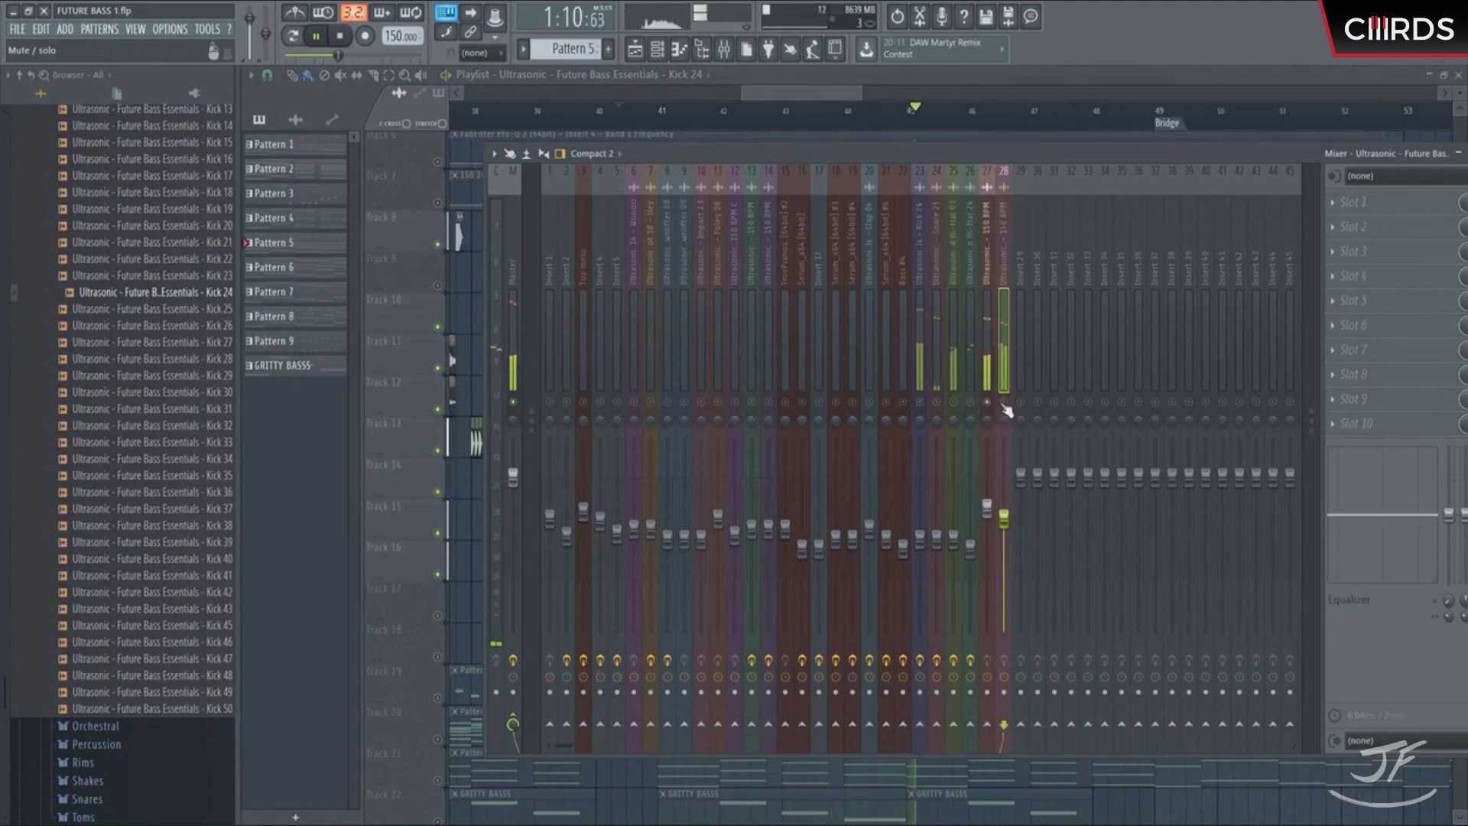
{"action": "right_click", "coordinate": [1003, 403]}
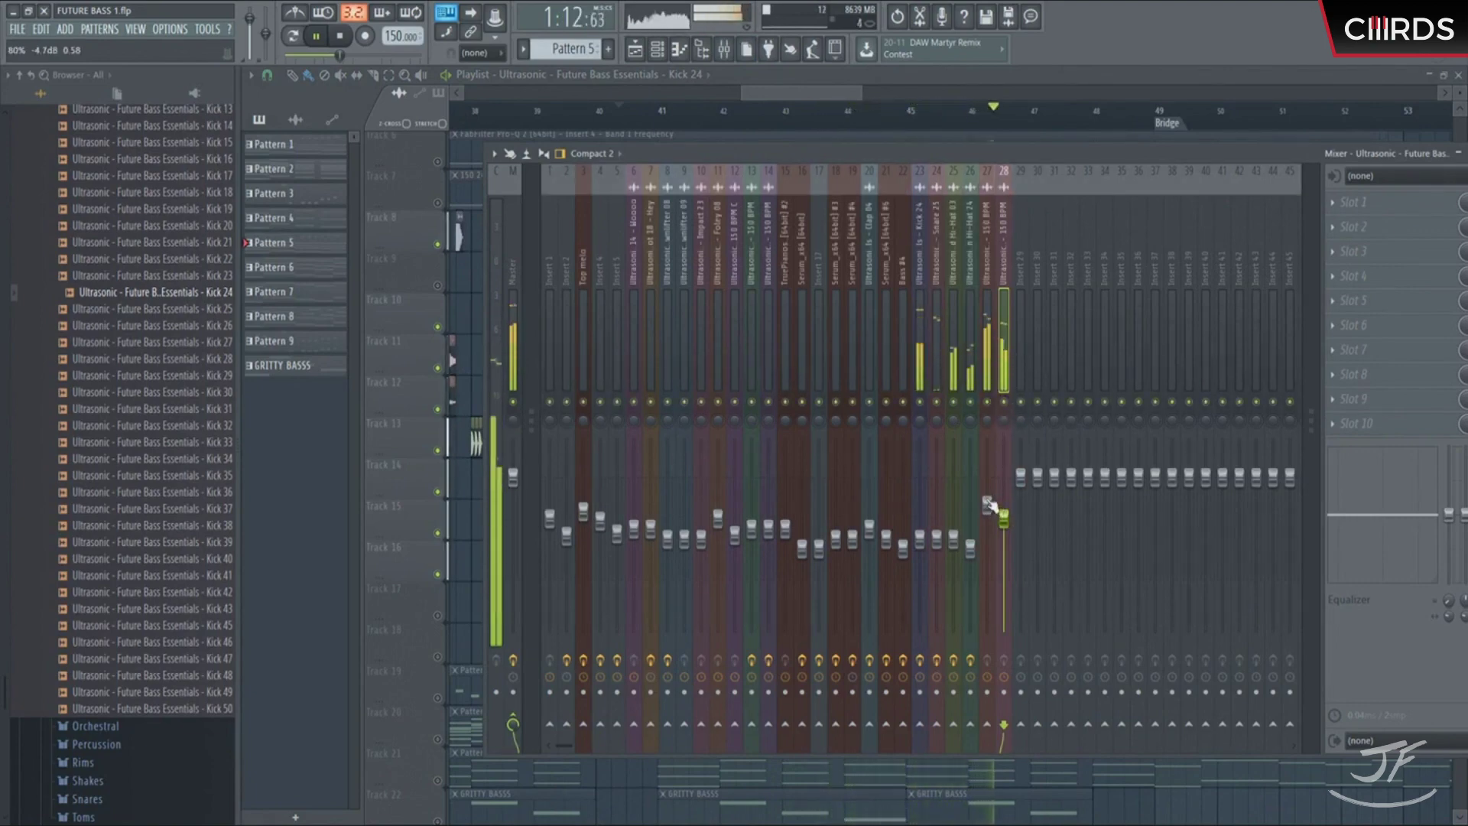
{"action": "key", "text": "F9"}
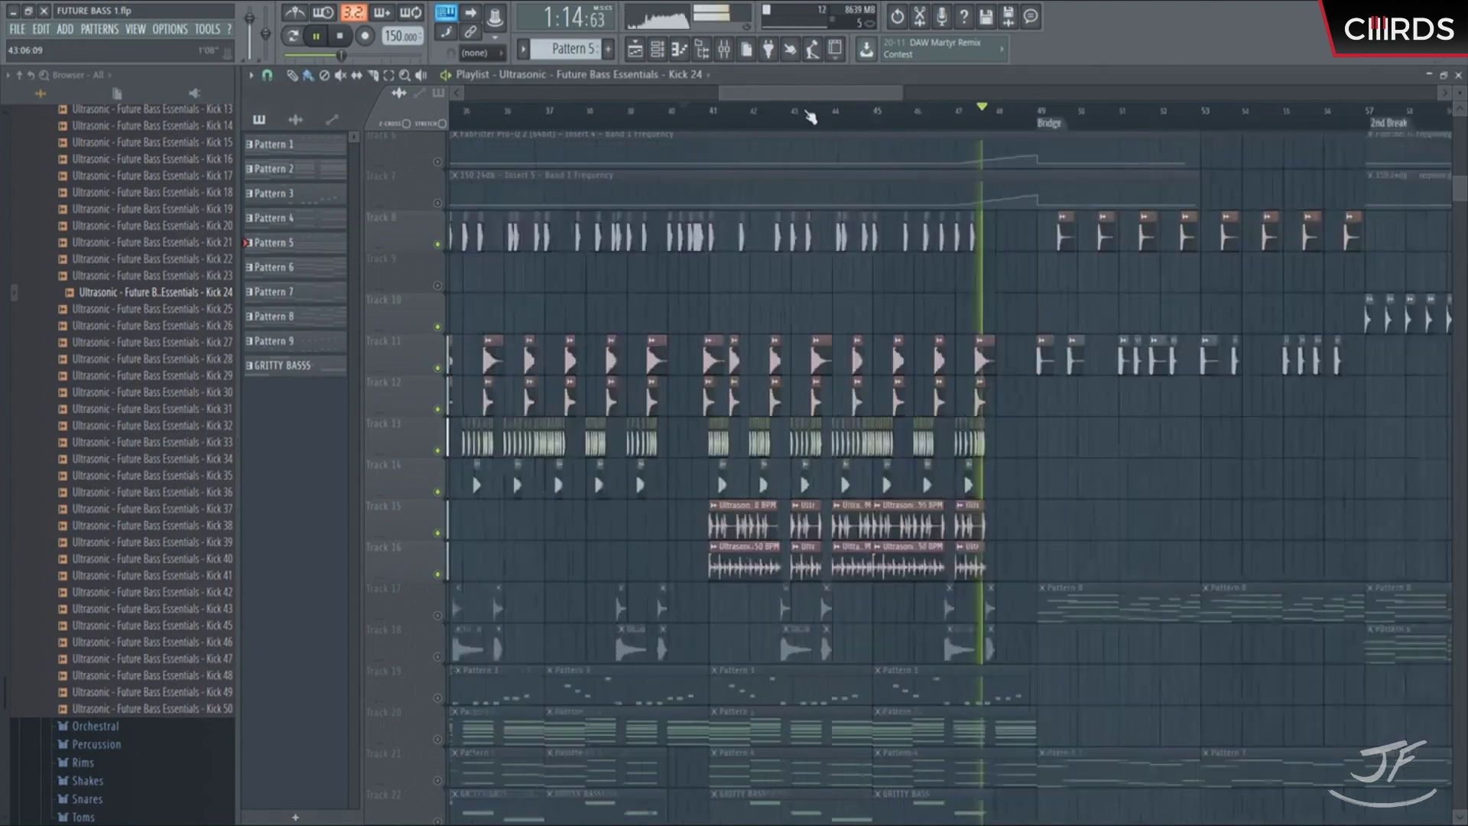
{"action": "scroll", "coordinate": [810, 117], "scroll_direction": "down", "scroll_amount": 3}
{"action": "key", "text": "space"}
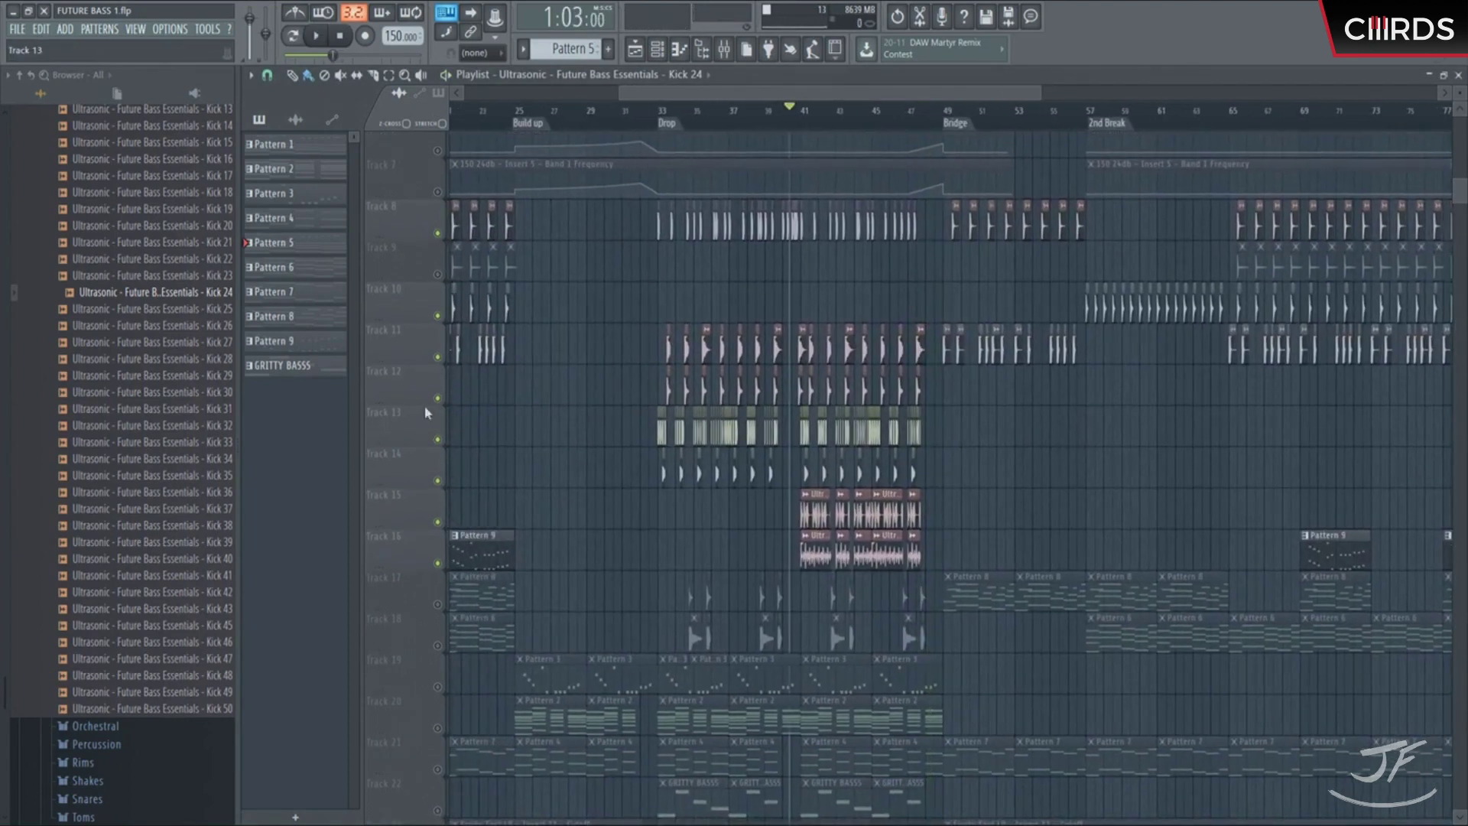
{"action": "key", "text": "F9"}
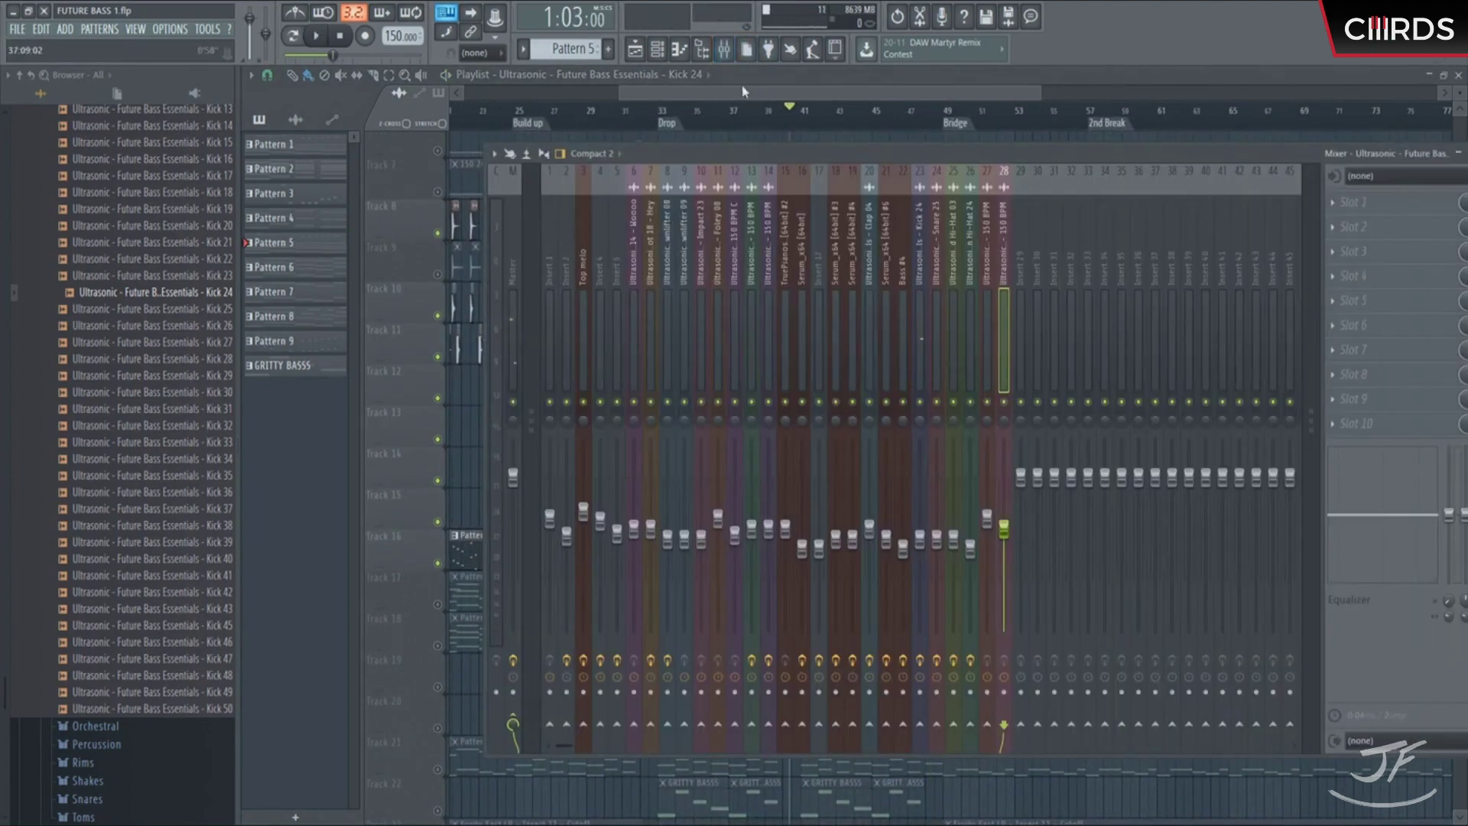
Step: Unmute all playlist tracks and play the full arrangement from the start of the Drop
{"action": "key", "text": "F9"}
{"action": "scroll", "coordinate": [606, 350], "scroll_direction": "up", "scroll_amount": 5}
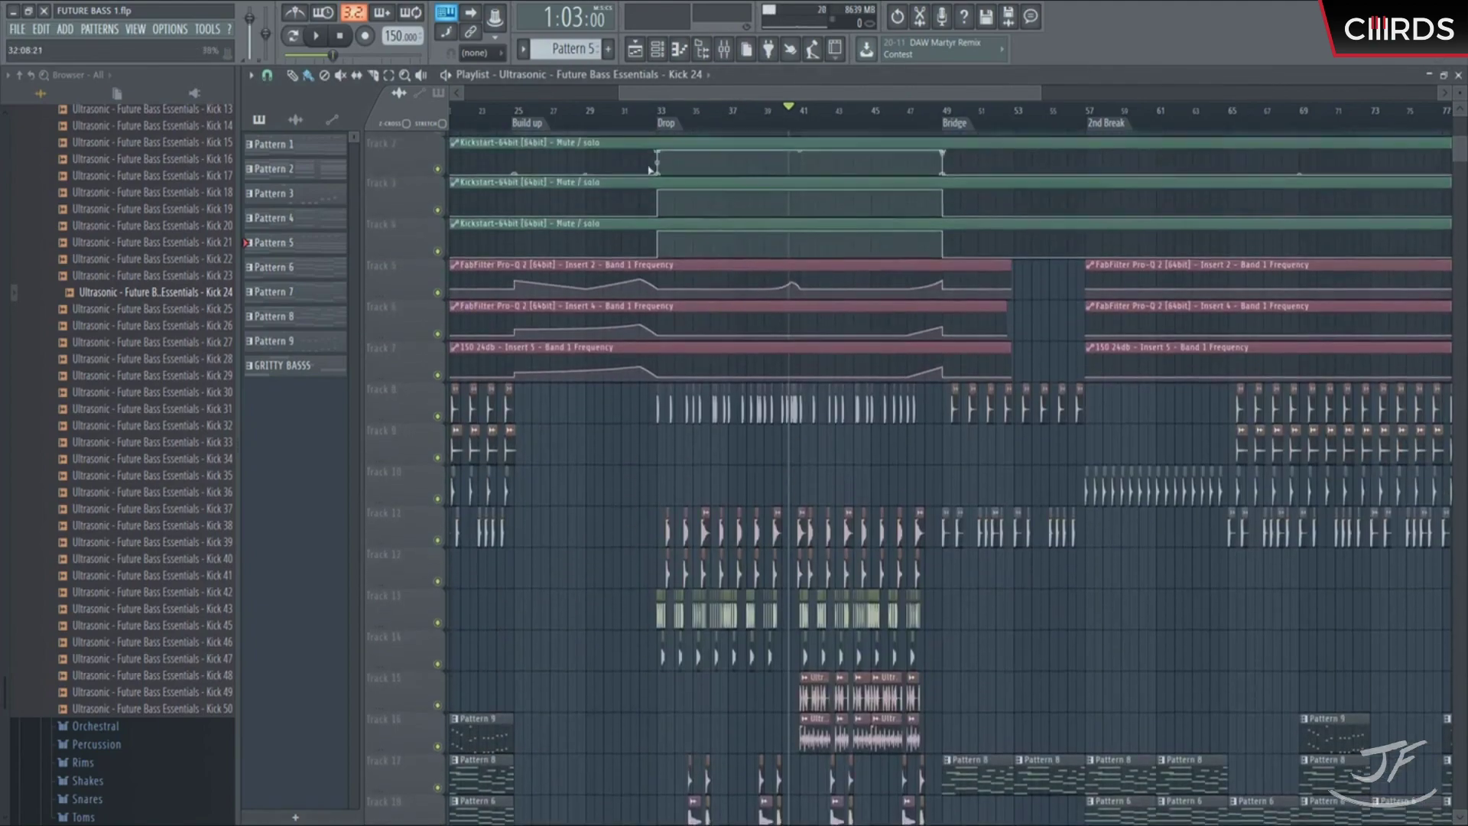
{"action": "scroll", "coordinate": [646, 114], "scroll_direction": "up", "scroll_amount": 4}
{"action": "left_click", "coordinate": [634, 114]}
{"action": "key", "text": "space"}
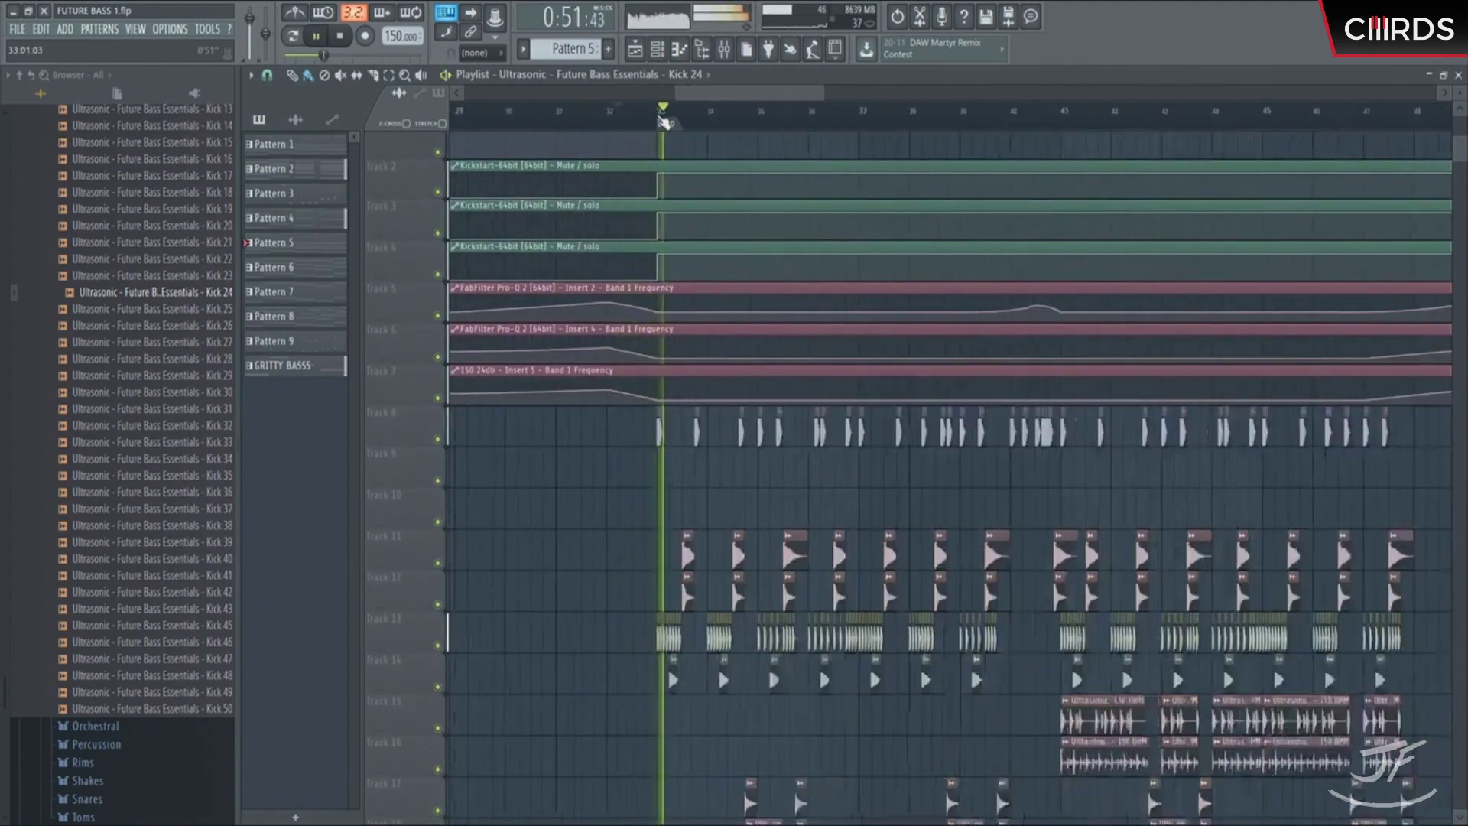
{"action": "scroll", "coordinate": [664, 120], "scroll_direction": "down", "scroll_amount": 4}
{"action": "scroll", "coordinate": [748, 145], "scroll_direction": "up", "scroll_amount": 3}
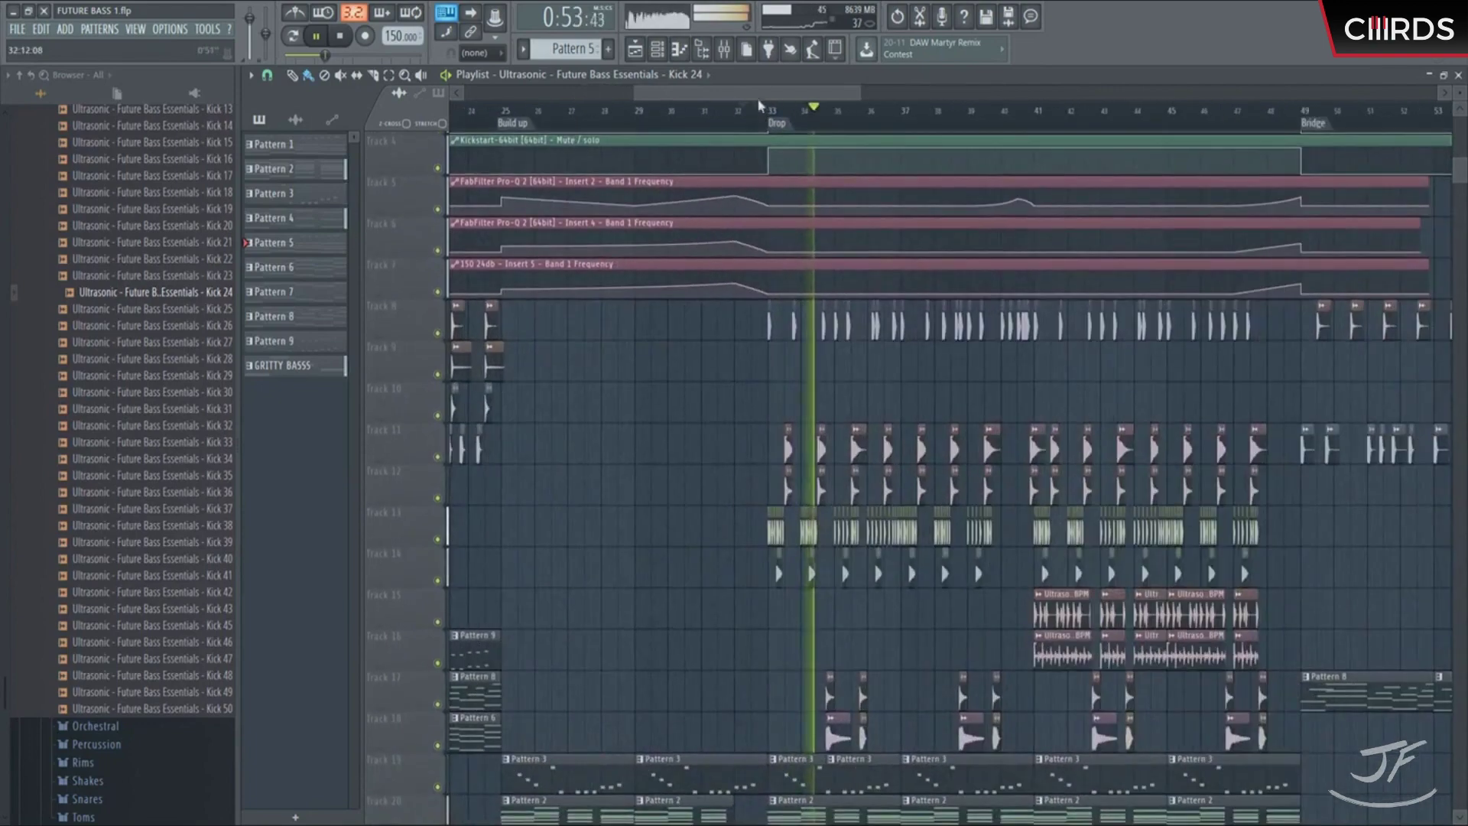
Step: Raise the Kick 24, snare, closed hi-hat and open hi-hat faders against the full mix
{"action": "key", "text": "F9"}
{"action": "left_click", "coordinate": [954, 388]}
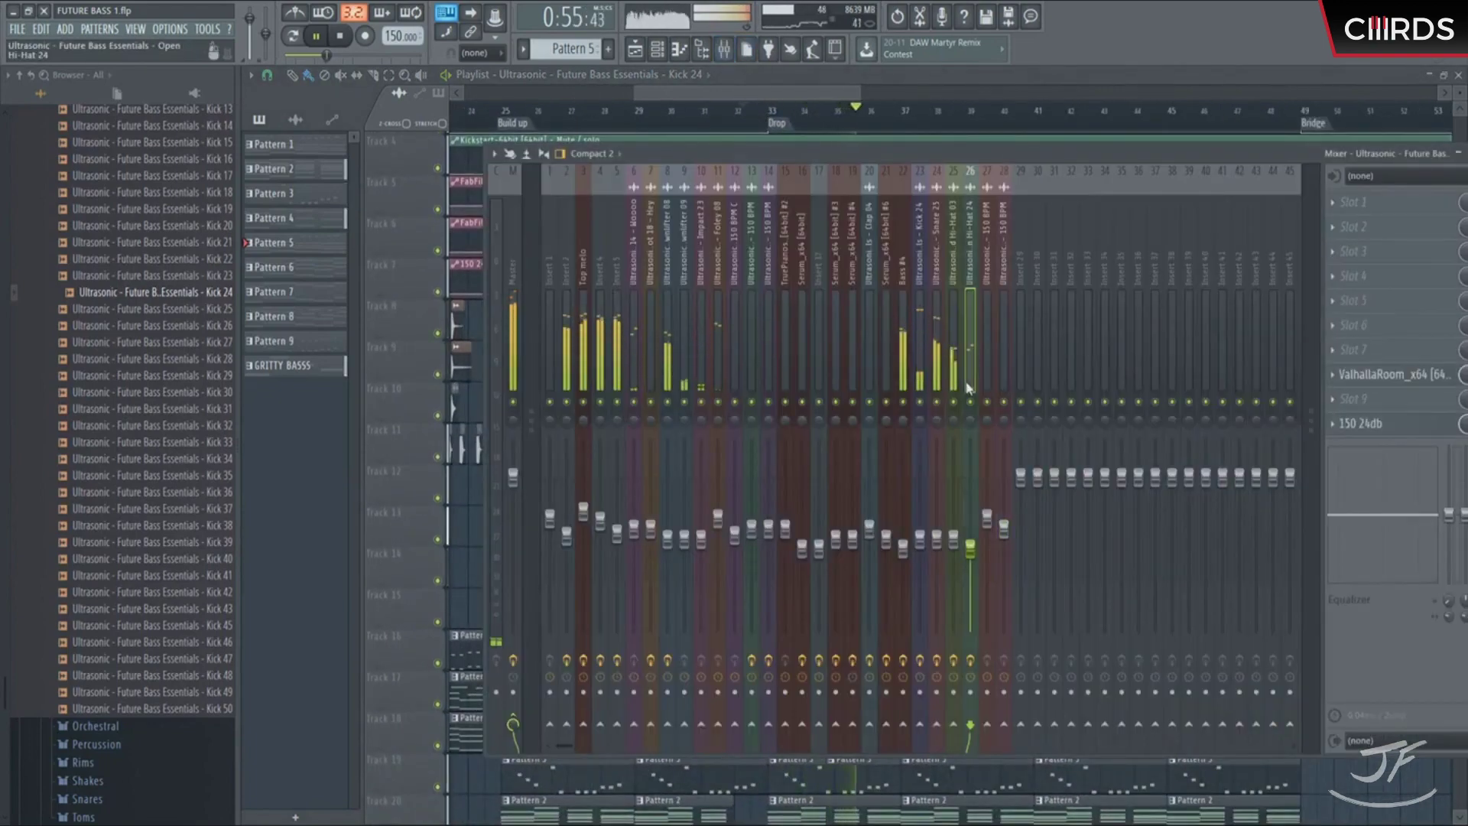
{"action": "left_click", "coordinate": [937, 351]}
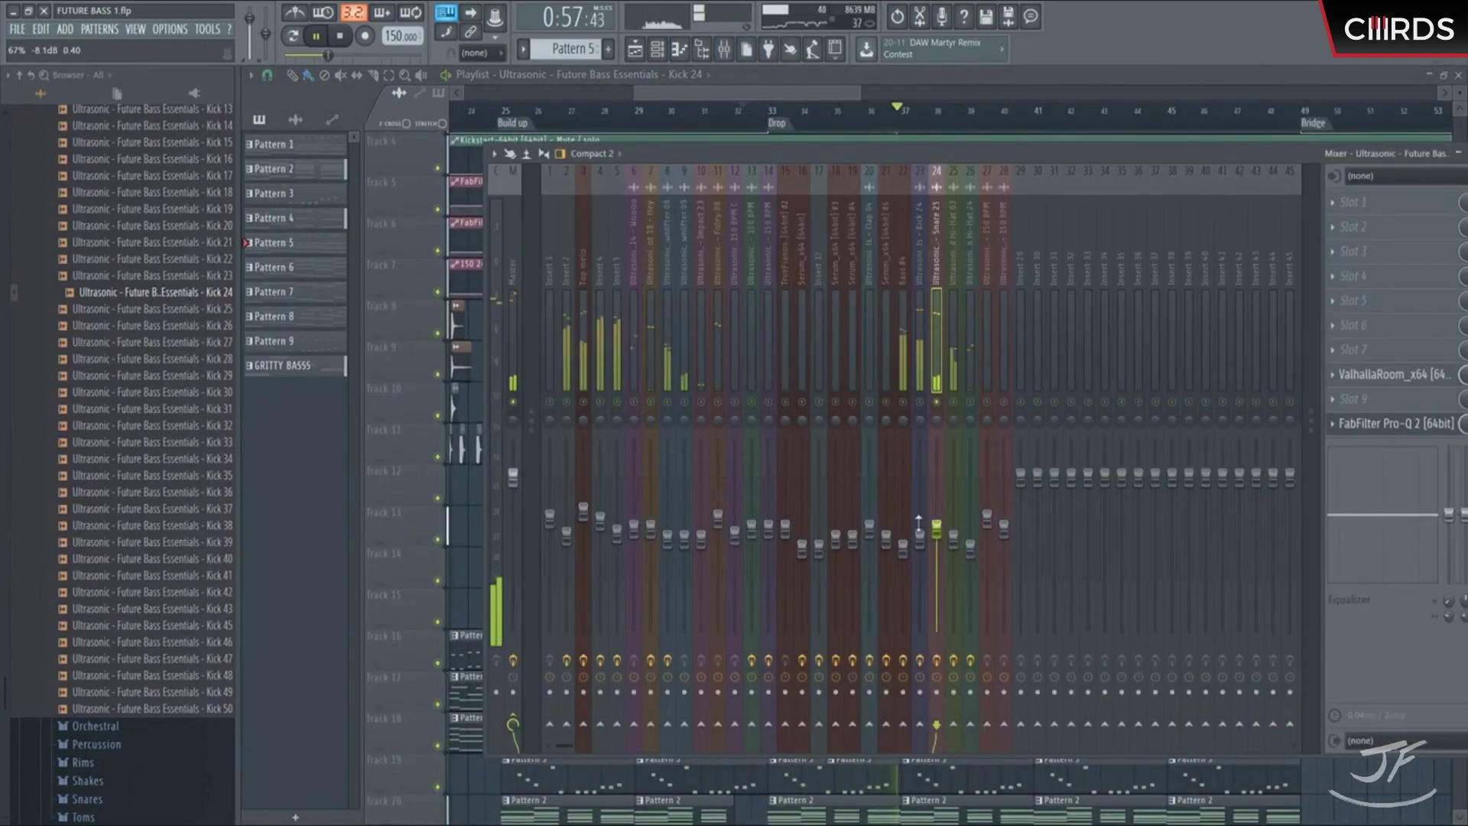
{"action": "scroll", "coordinate": [937, 516], "scroll_direction": "up", "scroll_amount": 2}
{"action": "key", "text": "space"}
{"action": "key", "text": "space"}
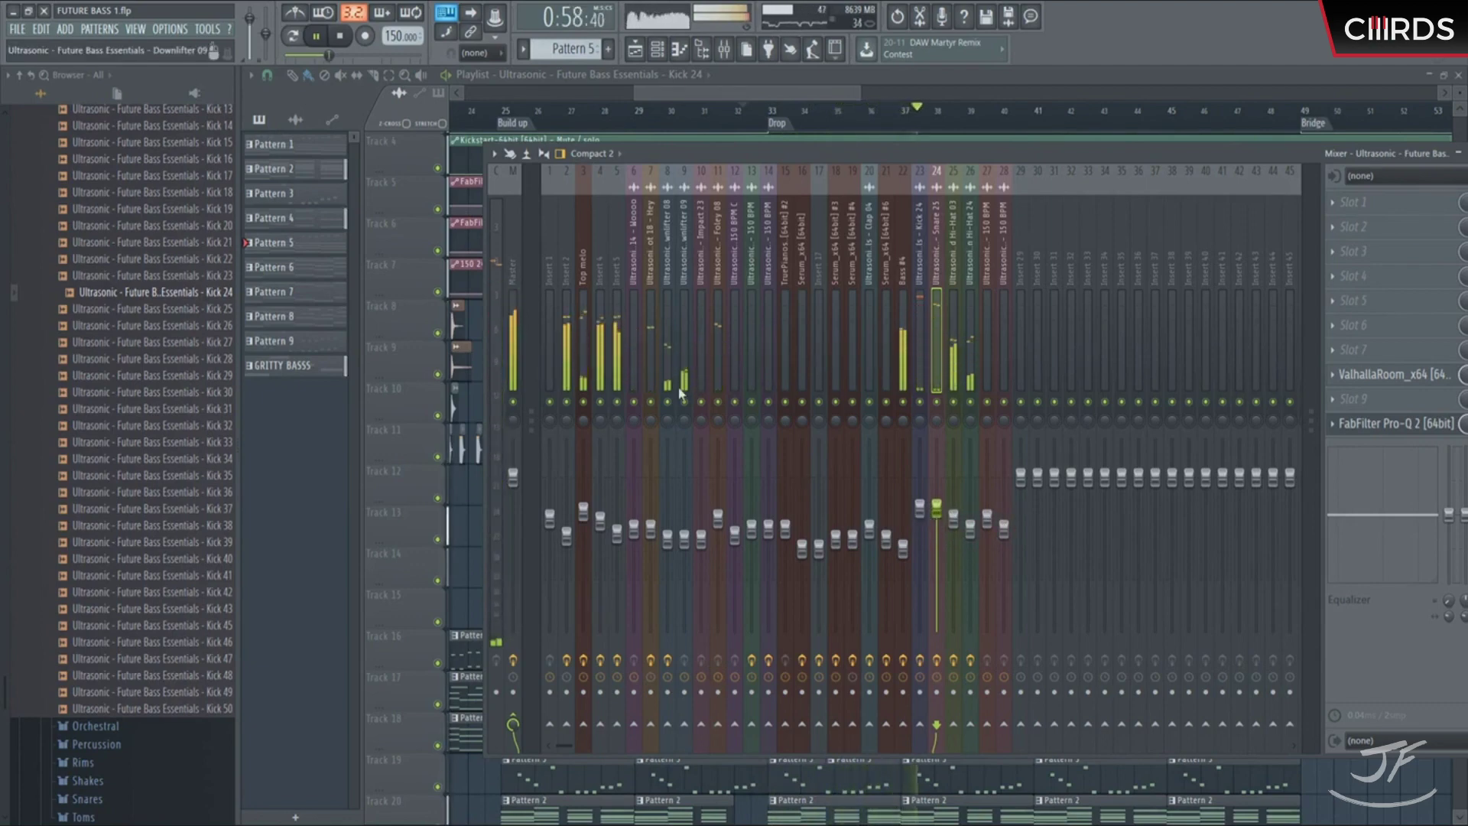
Step: Raise the faders of mixer tracks 8 and 9 slightly while the full Drop plays
{"action": "left_click", "coordinate": [687, 413]}
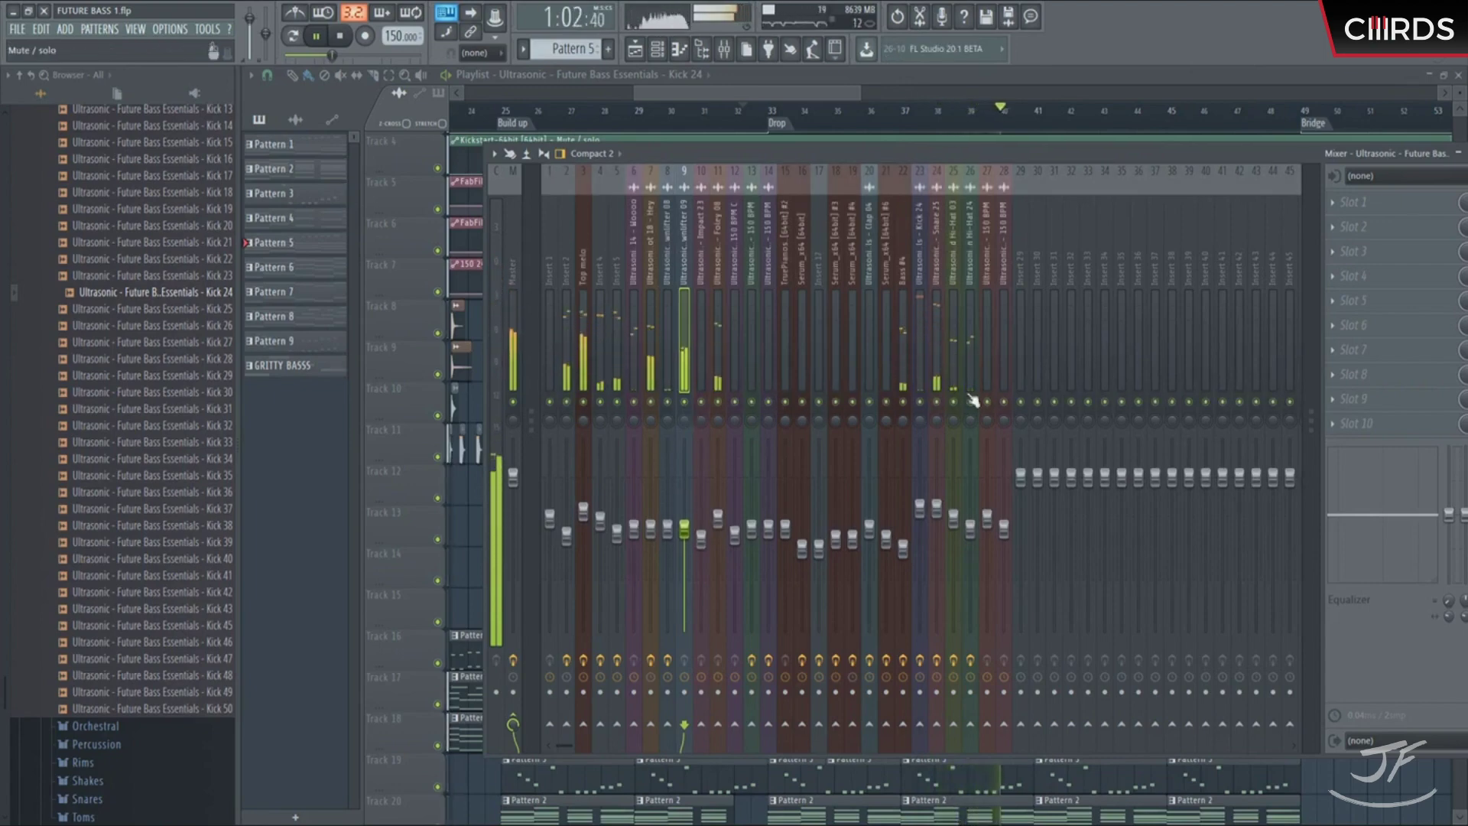
{"action": "left_click", "coordinate": [612, 378]}
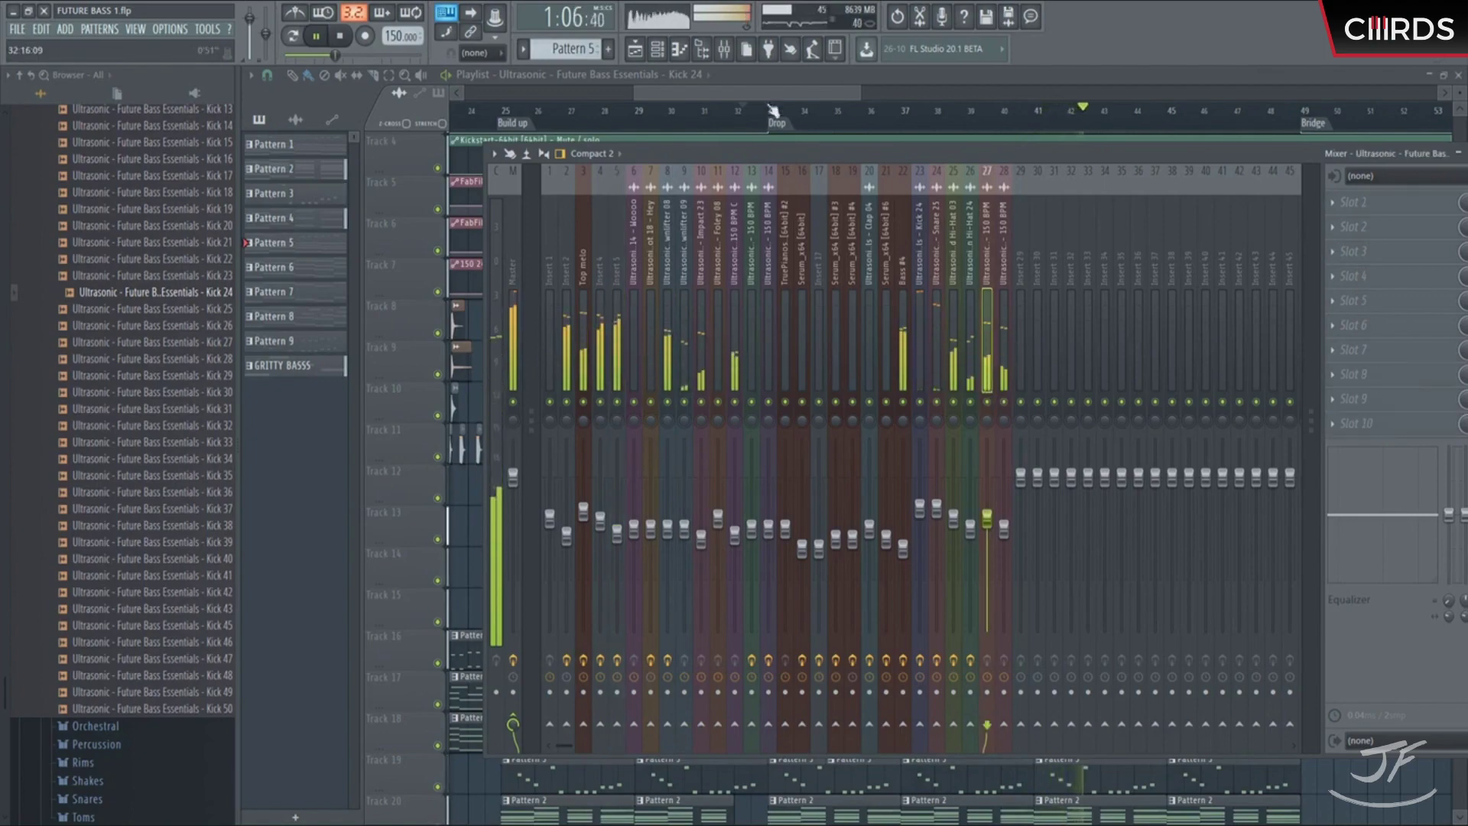
{"action": "key", "text": "F9"}
{"action": "scroll", "coordinate": [779, 122], "scroll_direction": "down", "scroll_amount": 4}
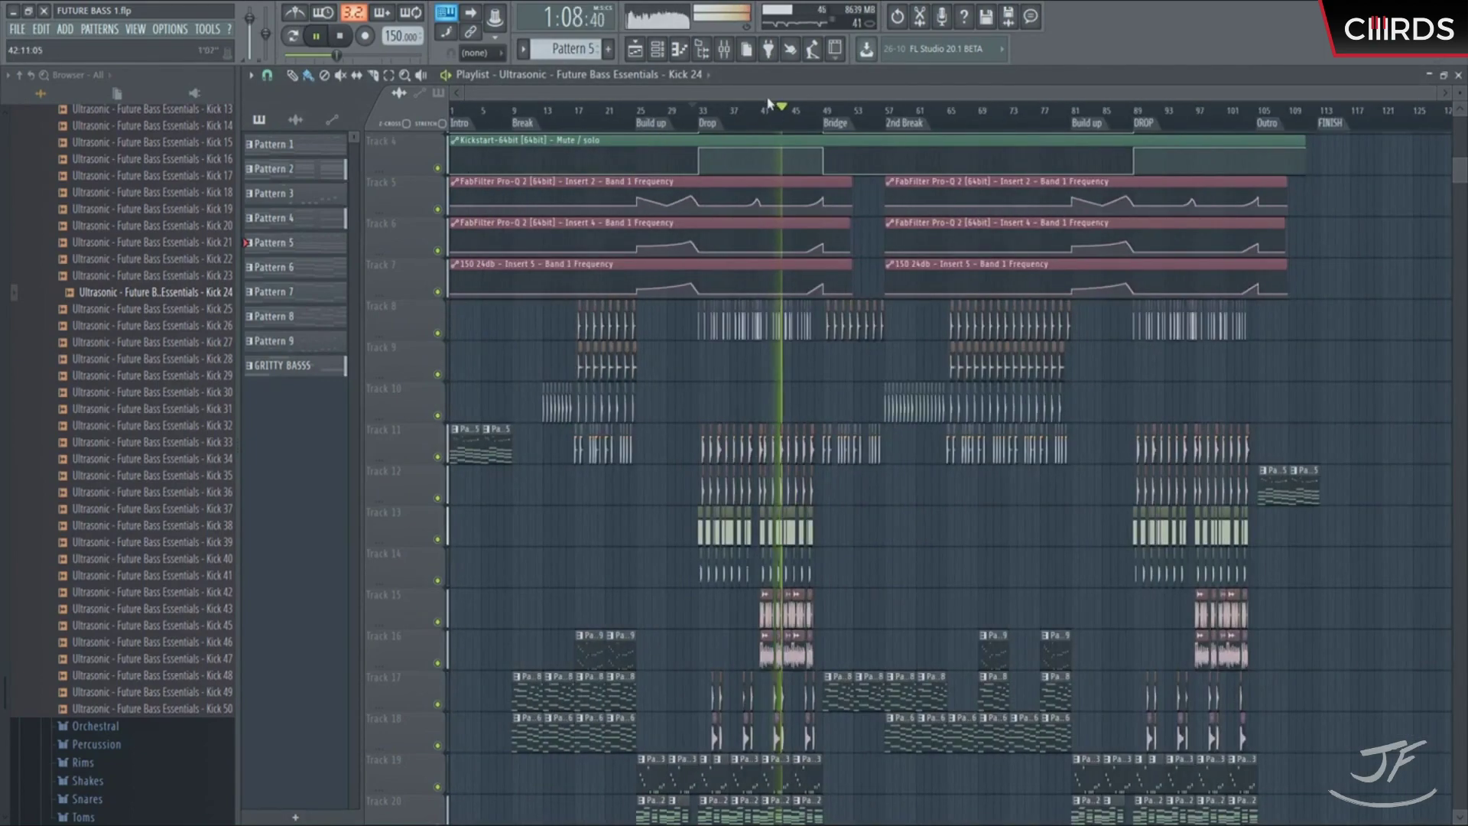
{"action": "key", "text": "F9"}
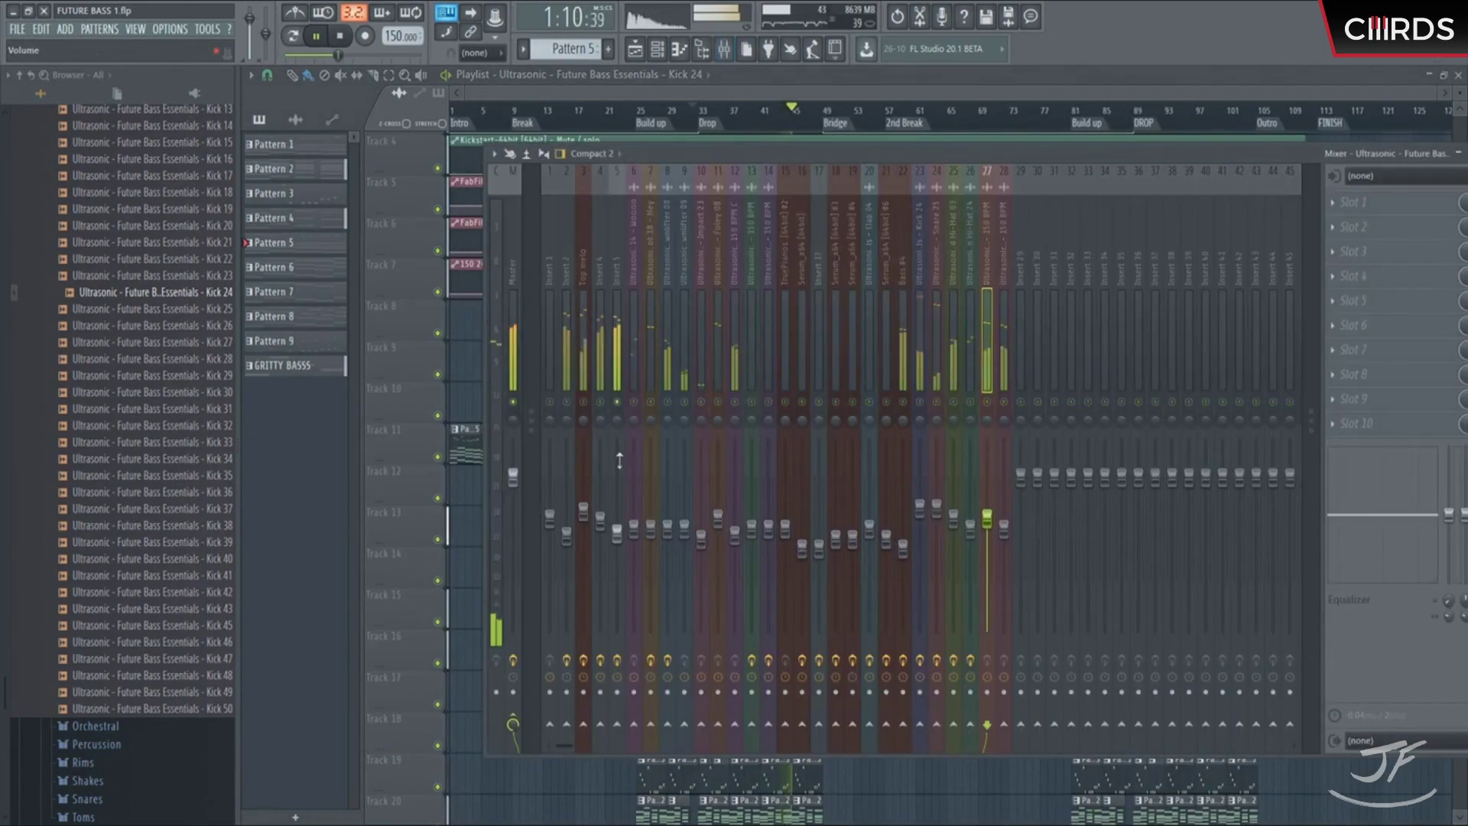
Step: Lower the Insert 5 fader slightly and set the Bass #4 fader to about -9.8 dB
{"action": "left_click", "coordinate": [737, 457]}
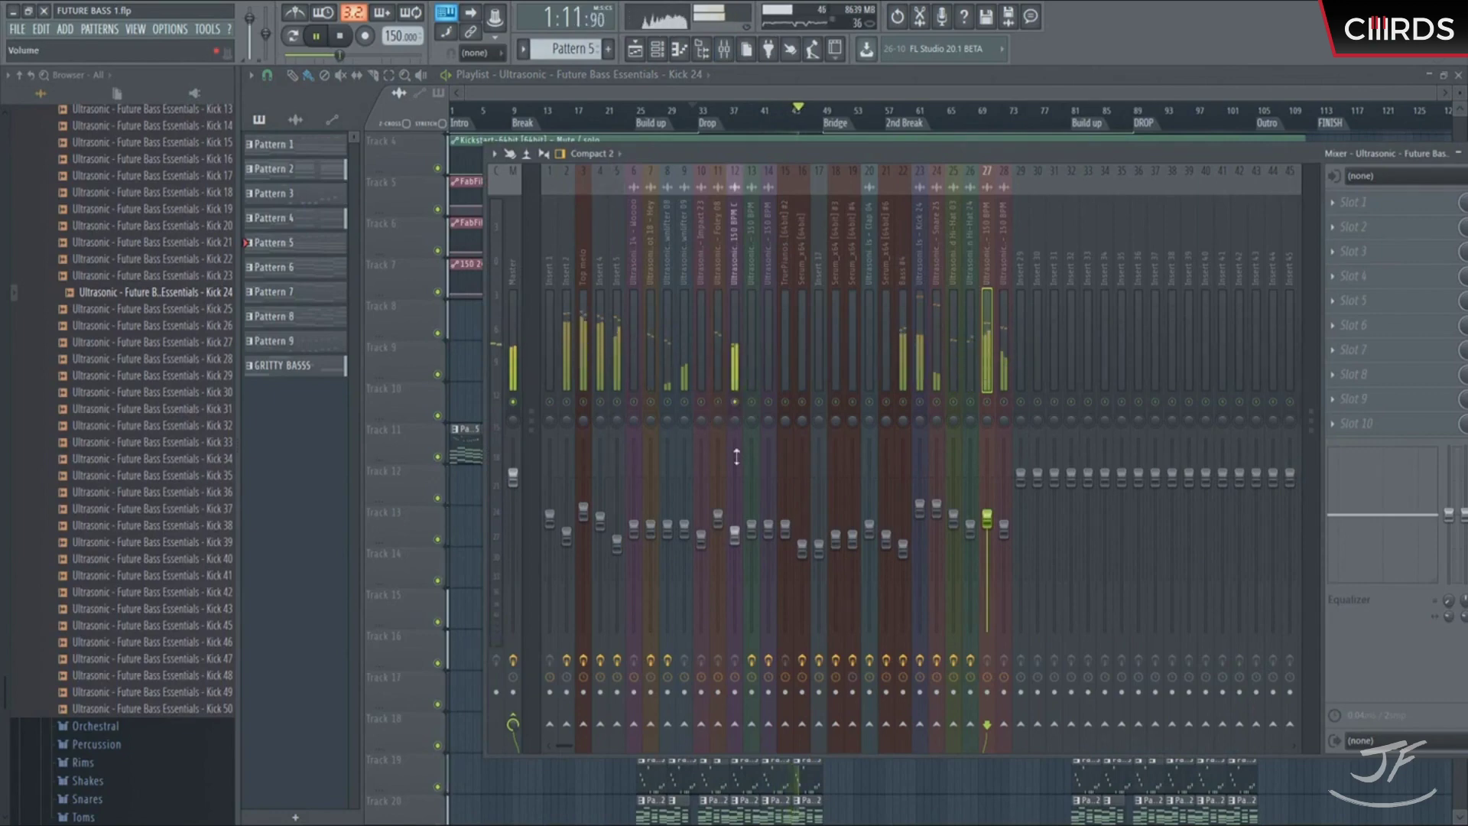
{"action": "scroll", "coordinate": [908, 461], "scroll_direction": "down", "scroll_amount": 2}
{"action": "left_click", "coordinate": [908, 429]}
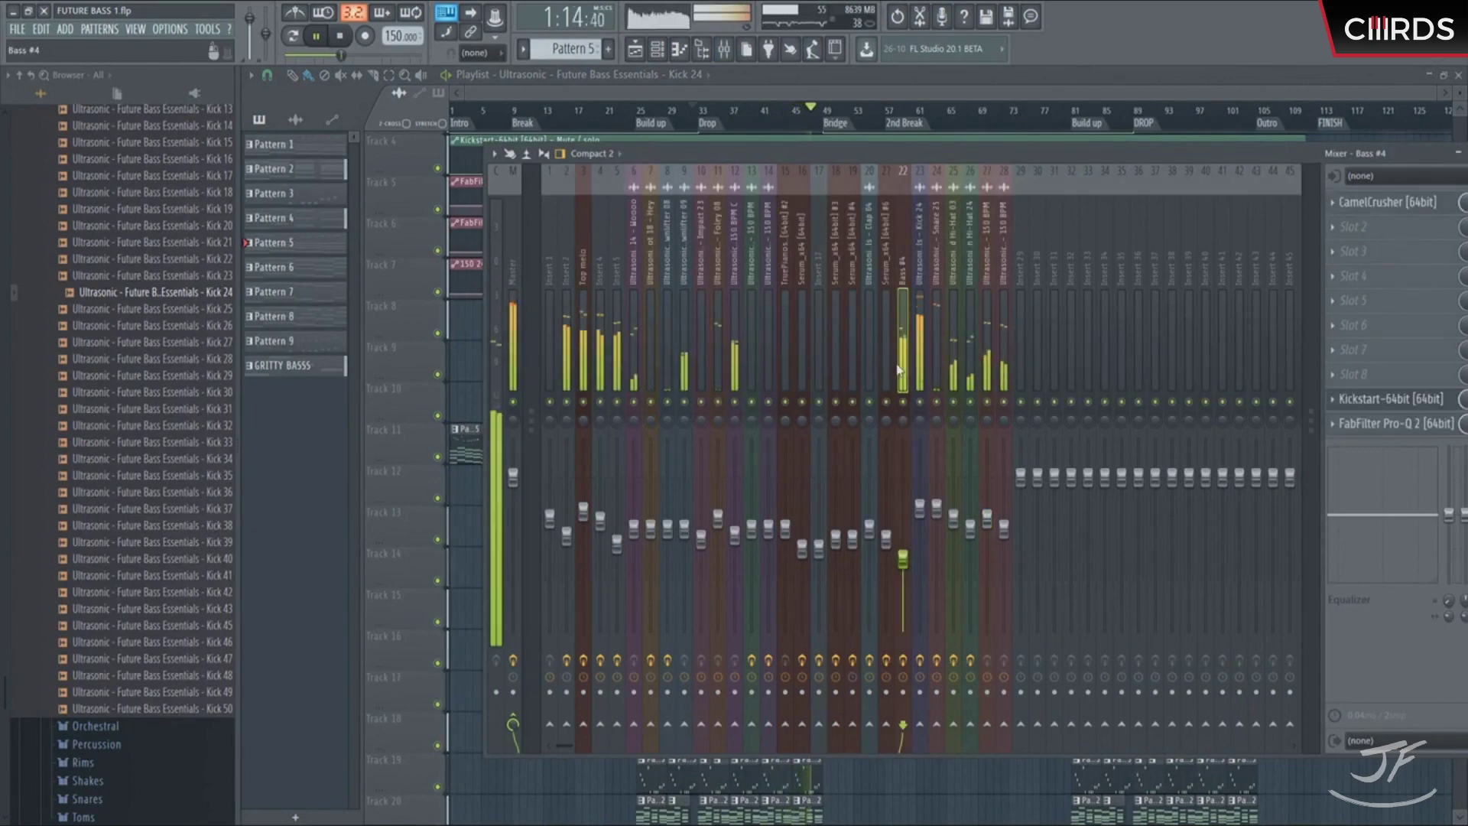
{"action": "scroll", "coordinate": [908, 462], "scroll_direction": "up", "scroll_amount": 1}
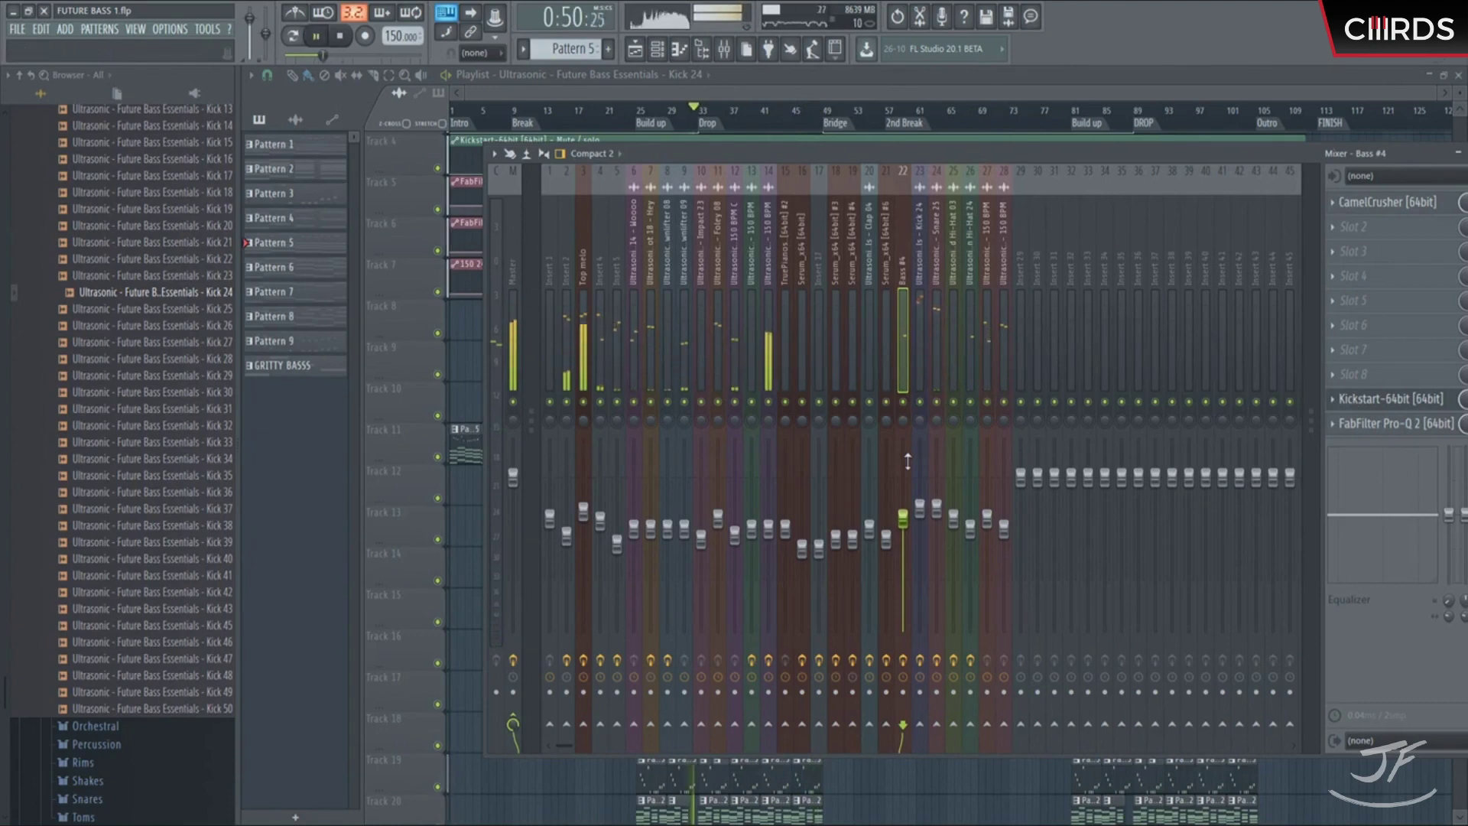
{"action": "scroll", "coordinate": [908, 461], "scroll_direction": "up", "scroll_amount": 2}
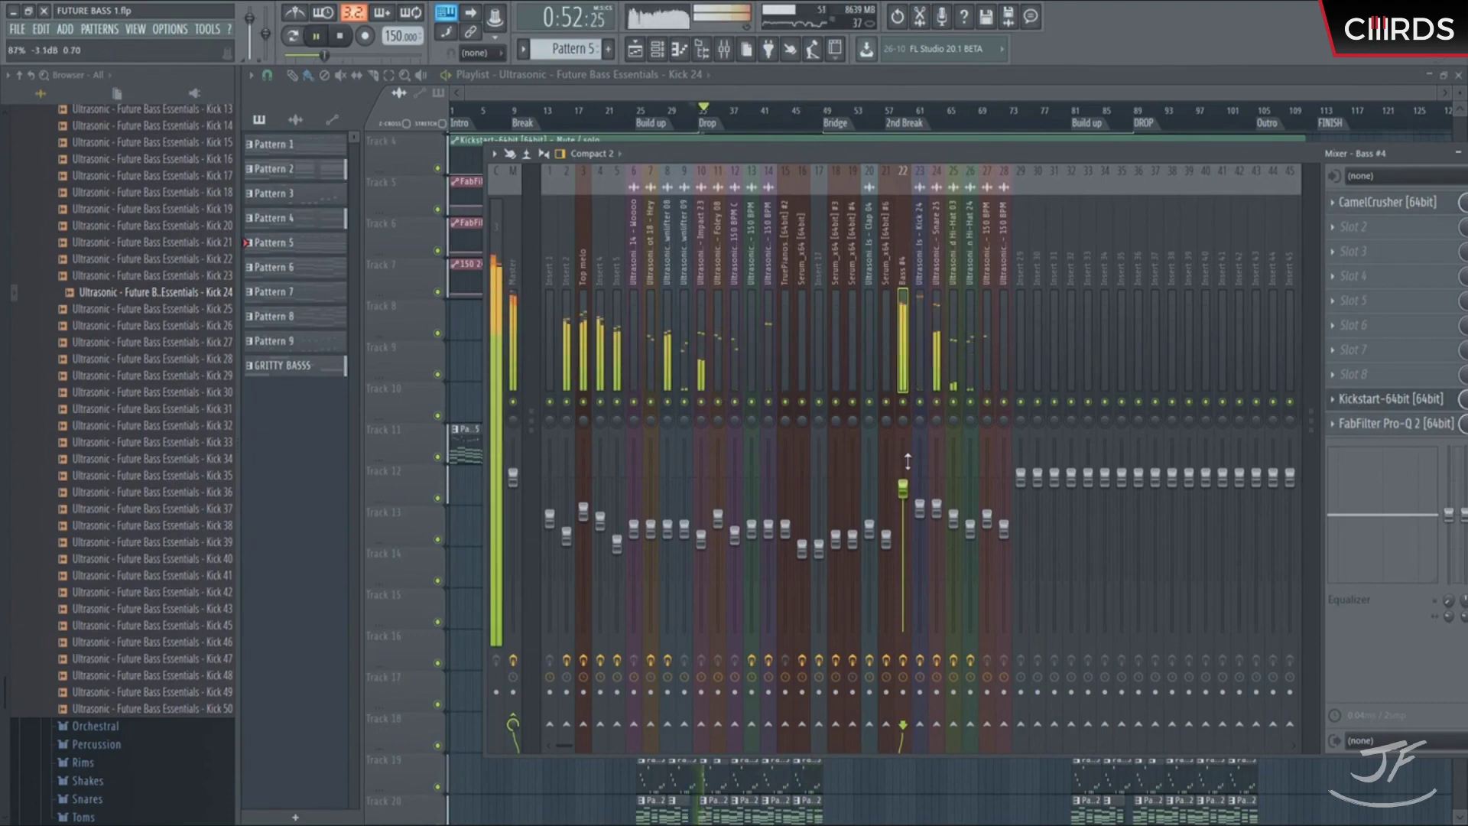
{"action": "scroll", "coordinate": [908, 462], "scroll_direction": "down", "scroll_amount": 5}
{"action": "scroll", "coordinate": [907, 462], "scroll_direction": "up", "scroll_amount": 1}
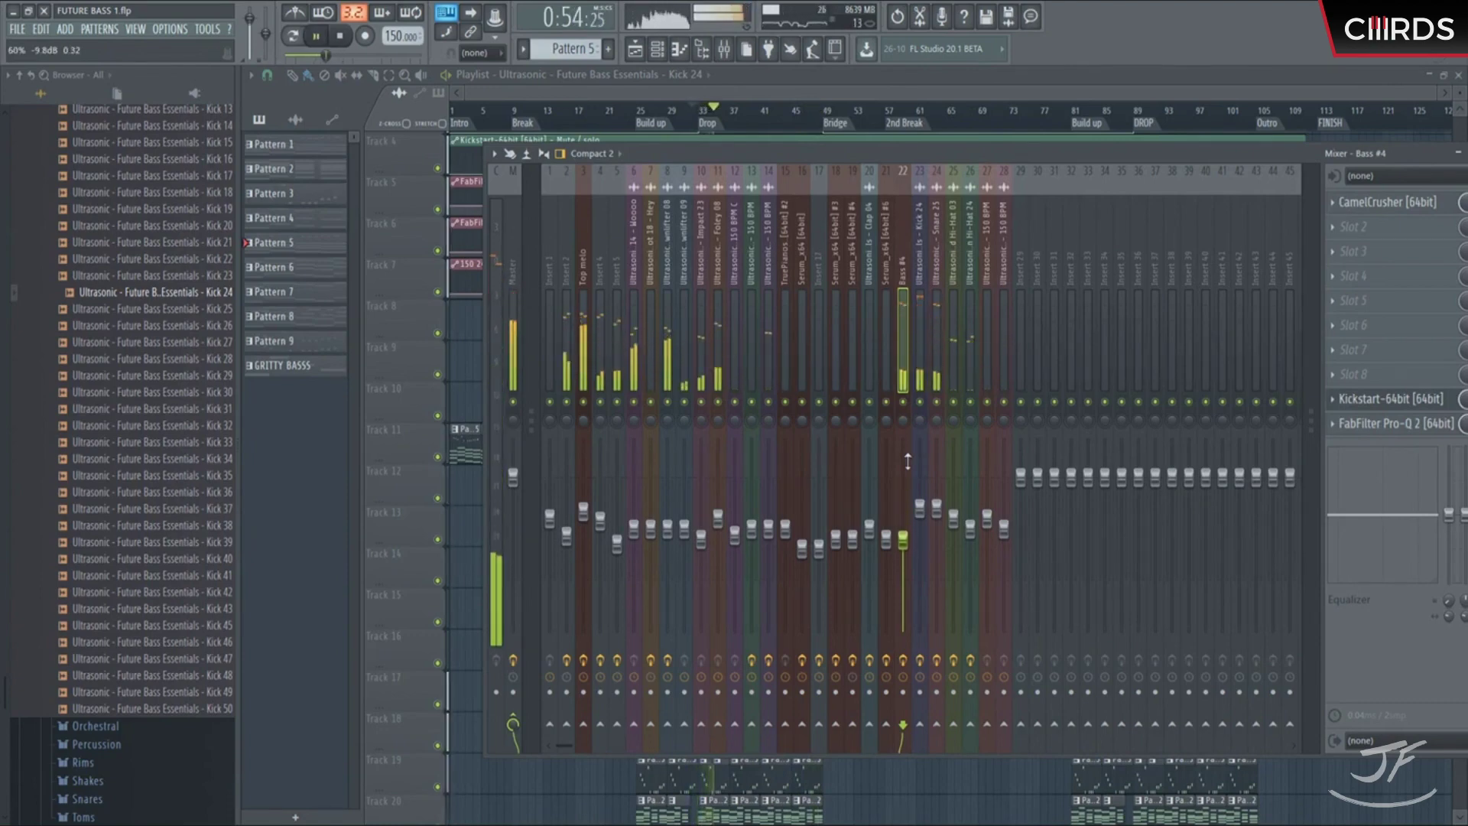
Step: Lower the high cut in Kick 24's FabFilter Pro-Q 2 to about 19848 Hz
{"action": "left_click", "coordinate": [918, 364]}
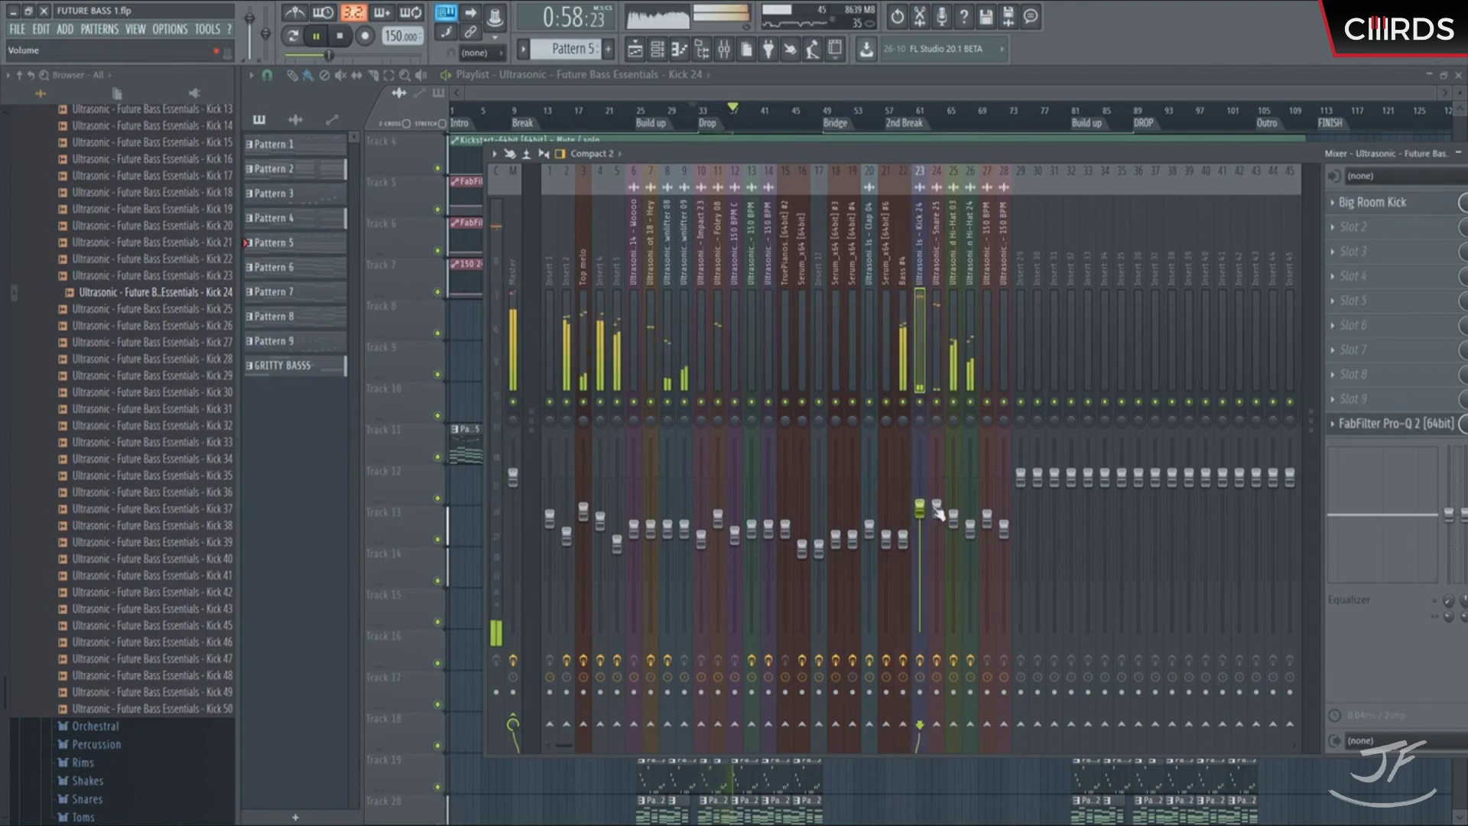
{"action": "left_click", "coordinate": [1367, 428]}
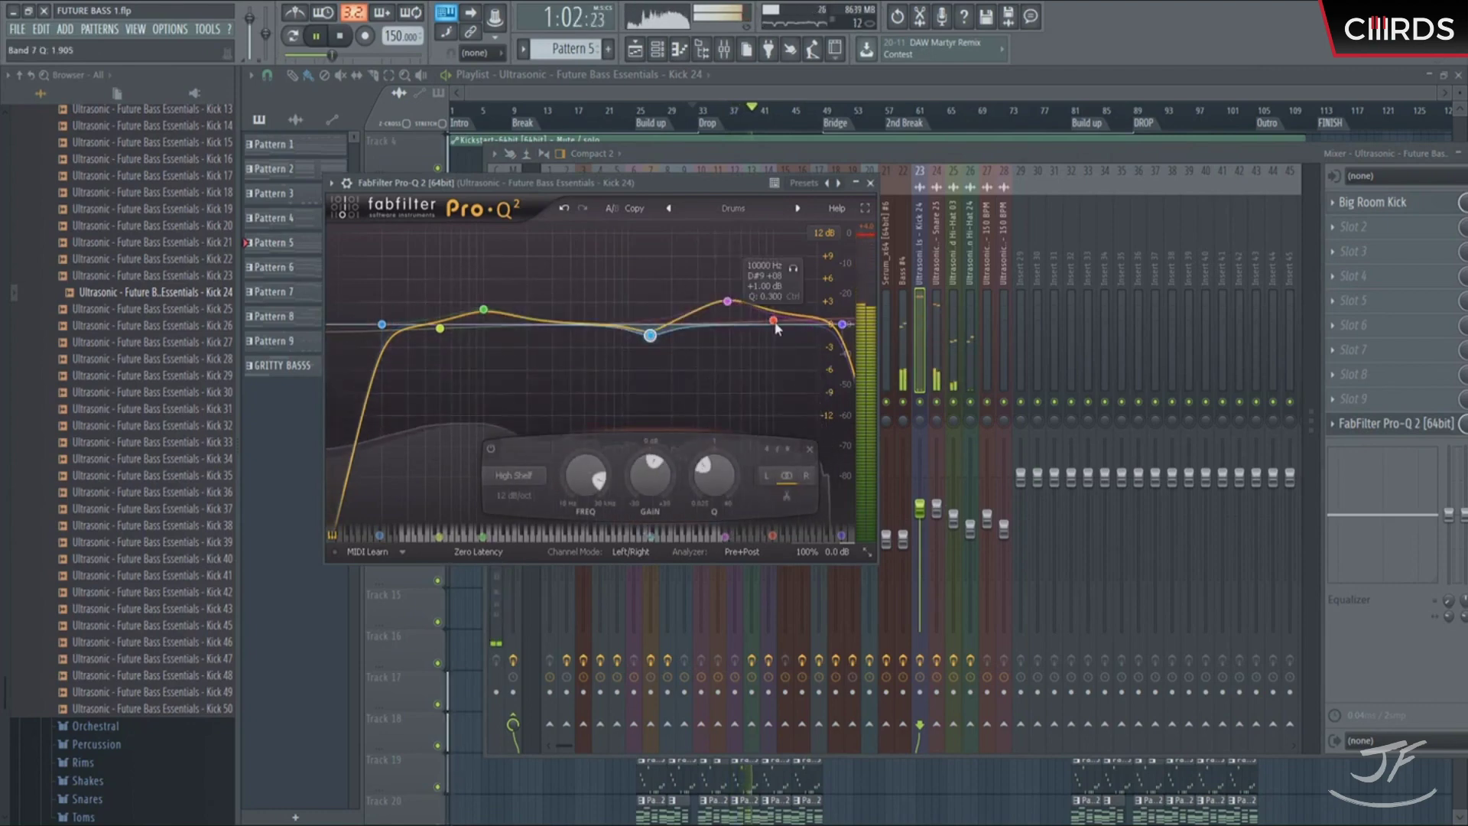
{"action": "left_click_drag", "start_coordinate": [842, 324], "coordinate": [816, 325]}
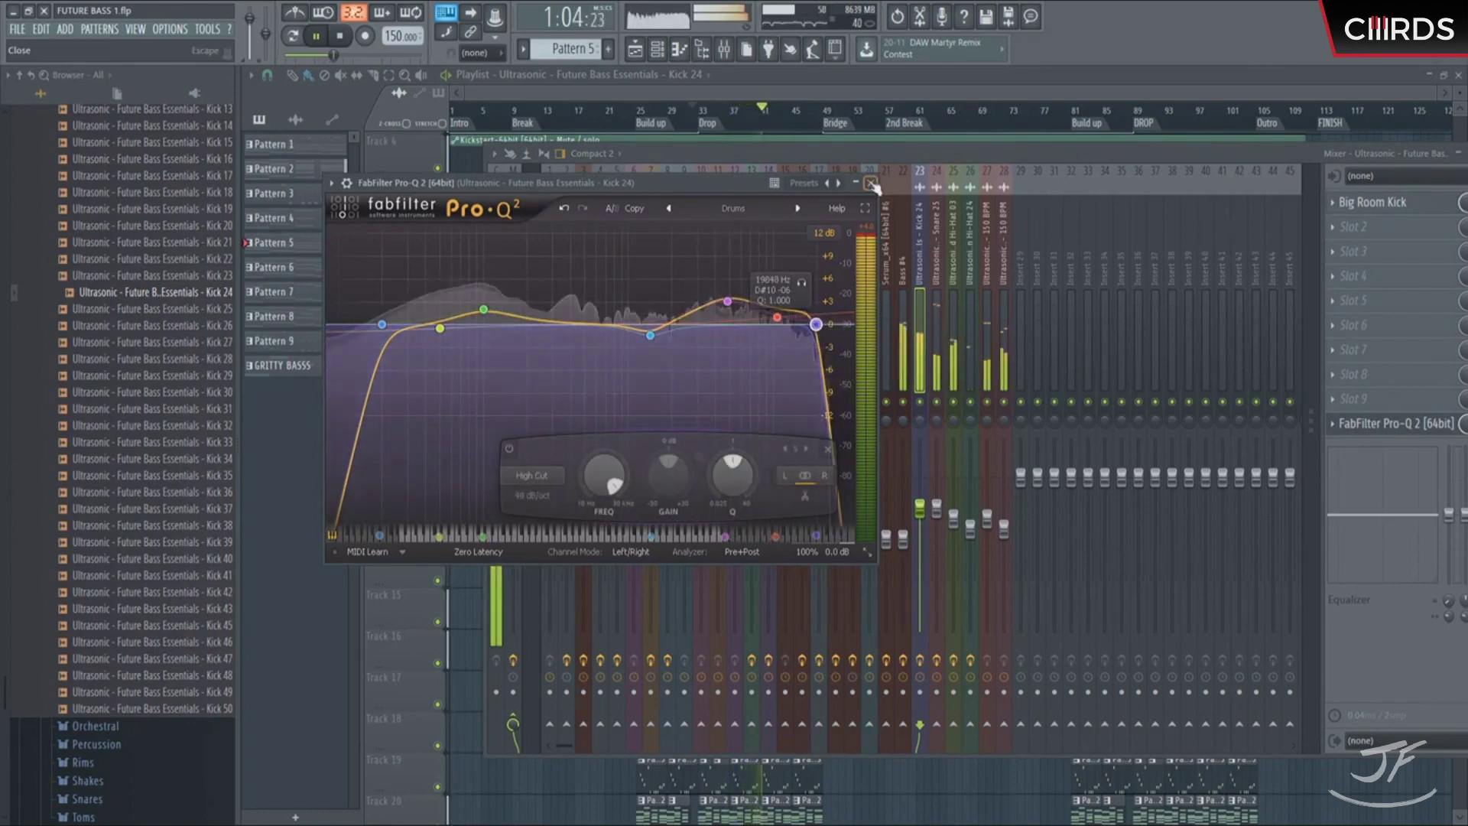
Step: Close Kick 24's EQ and the mixer, and show the current project in the browser
{"action": "key", "text": "Escape"}
{"action": "key", "text": "Escape"}
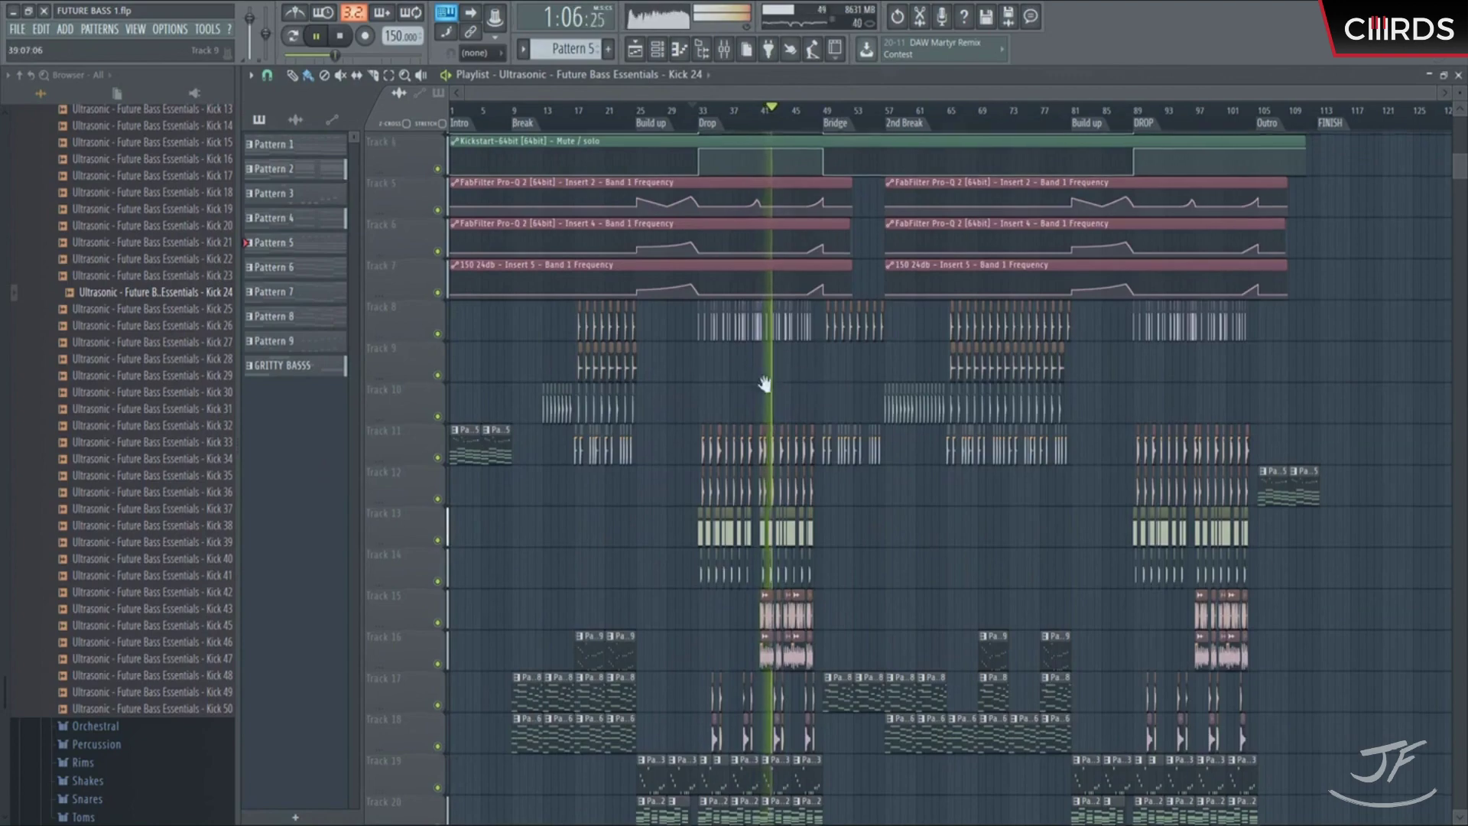
{"action": "scroll", "coordinate": [786, 406], "scroll_direction": "up", "scroll_amount": 2}
{"action": "scroll", "coordinate": [705, 120], "scroll_direction": "up", "scroll_amount": 2}
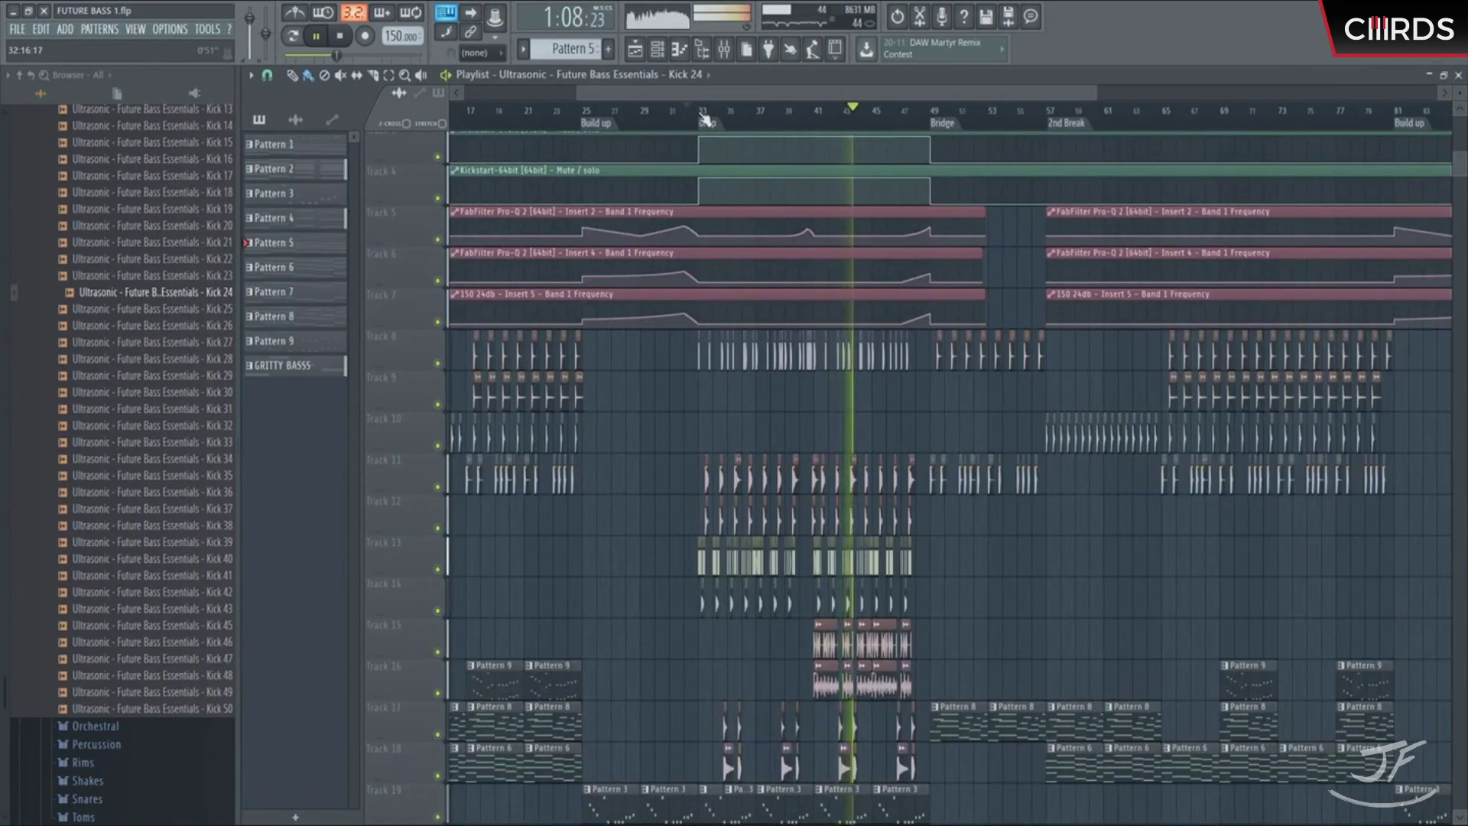
{"action": "scroll", "coordinate": [835, 132], "scroll_direction": "down", "scroll_amount": 3}
{"action": "scroll", "coordinate": [835, 132], "scroll_direction": "down", "scroll_amount": 1}
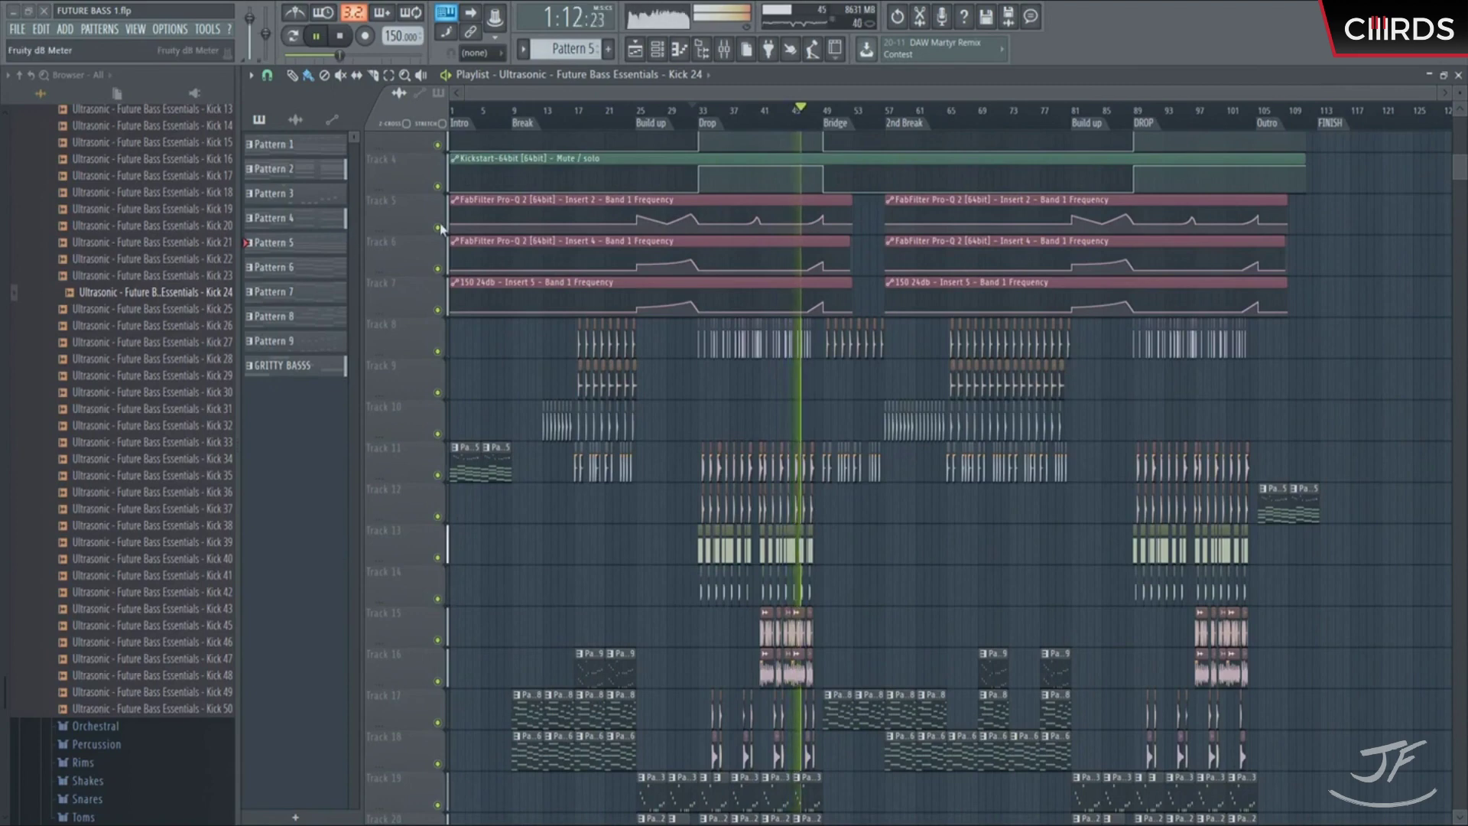
{"action": "left_click", "coordinate": [117, 93]}
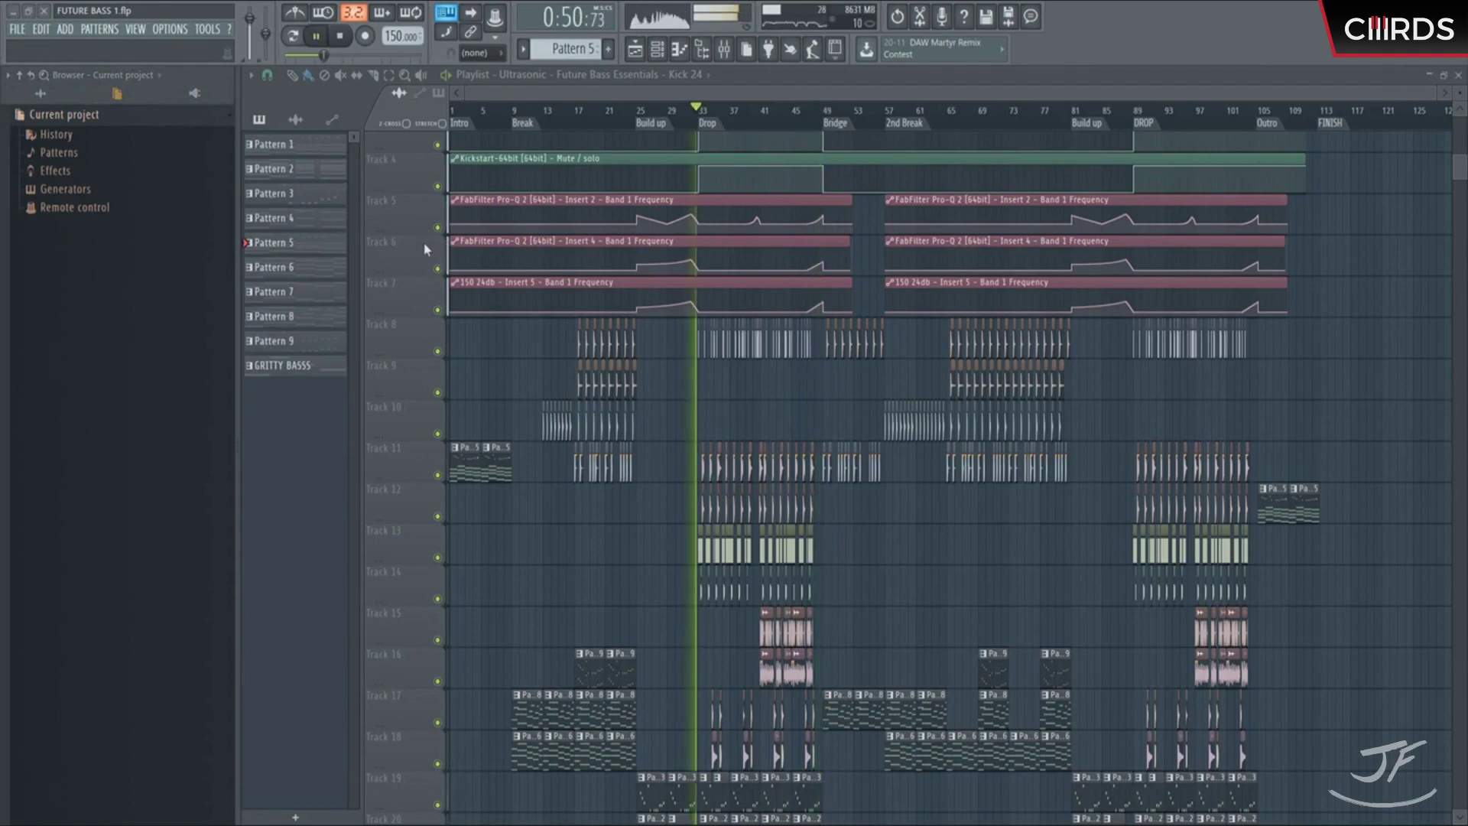
Step: Reopen the mixer and play the Drop to check the track levels
{"action": "key", "text": "space"}
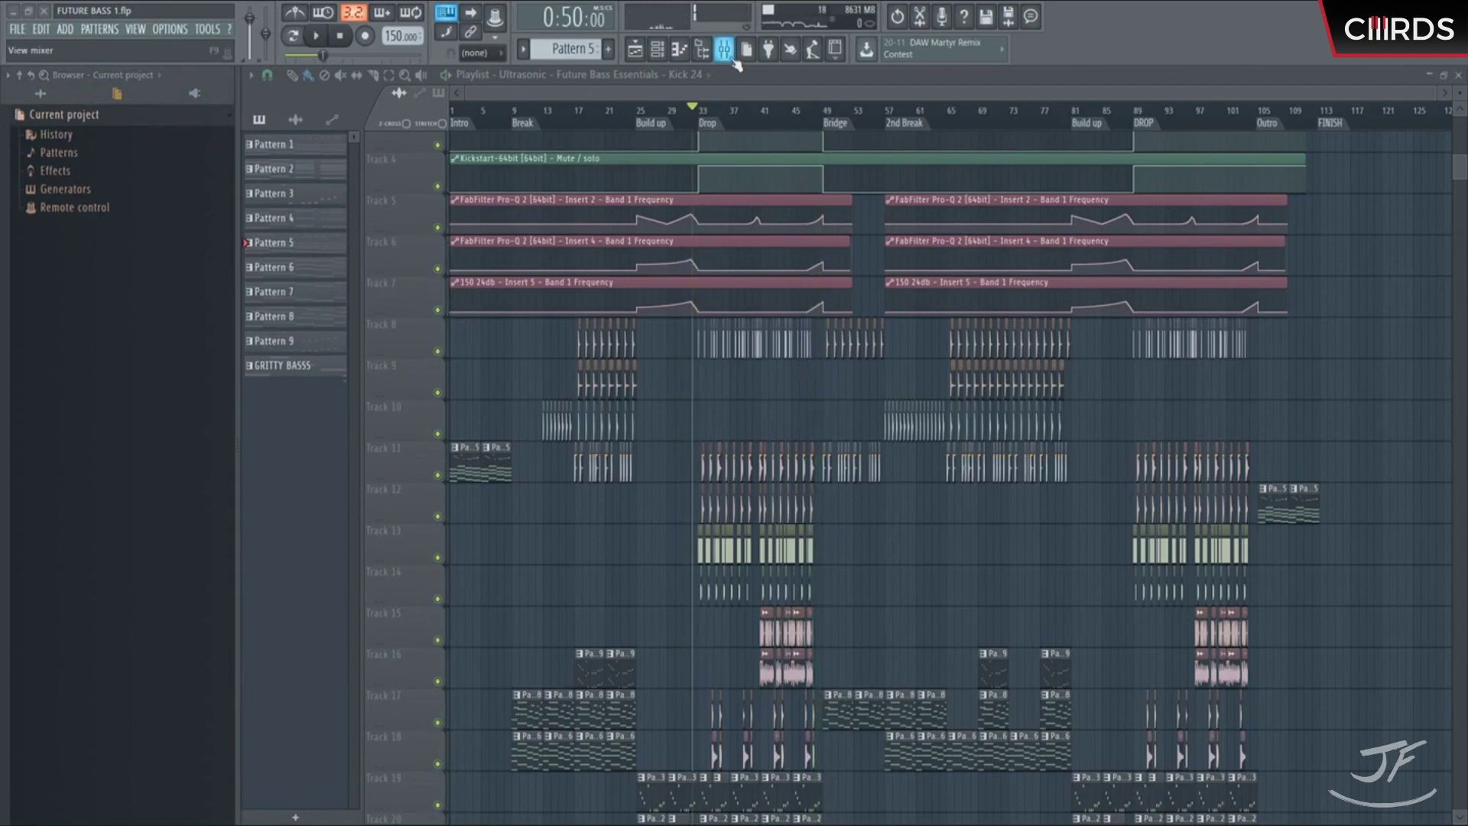
{"action": "left_click", "coordinate": [726, 52]}
{"action": "key", "text": "space"}
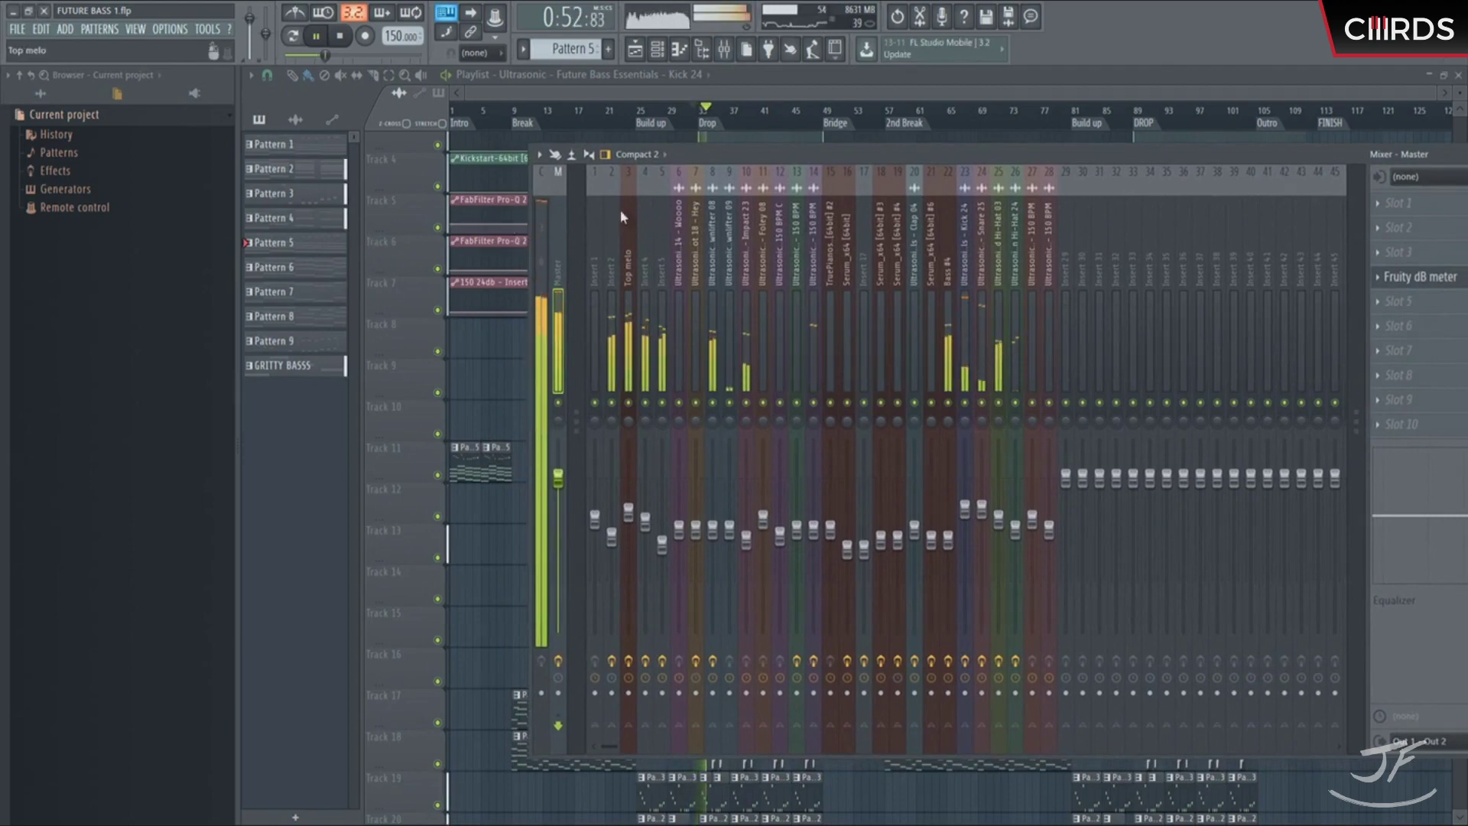
{"action": "left_click", "coordinate": [596, 224]}
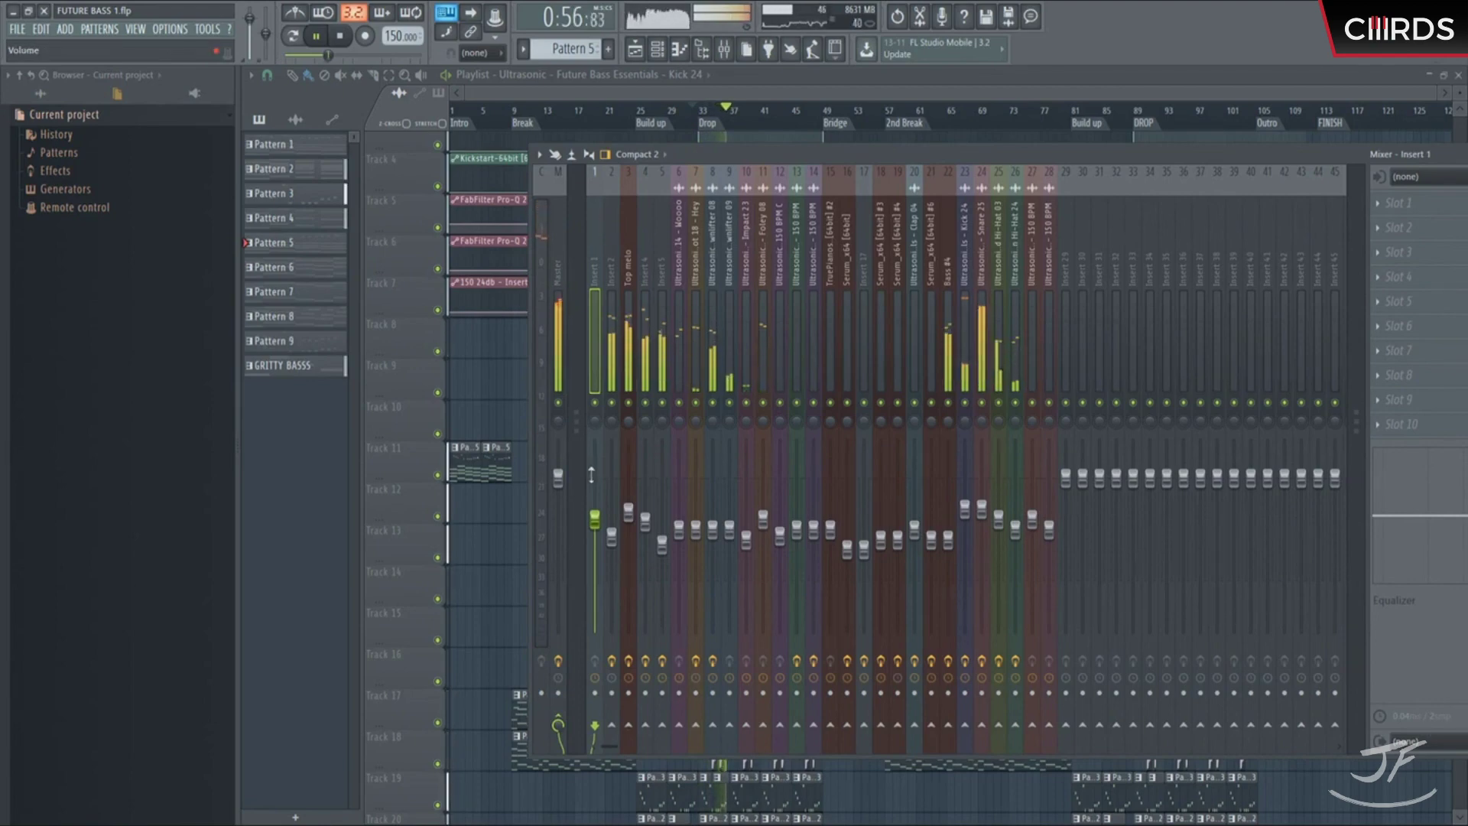
{"action": "key", "text": "space"}
Step: Load Classic Compressor with the Mix Down preset on the Master track and play the Drop through it
{"action": "left_click", "coordinate": [564, 348]}
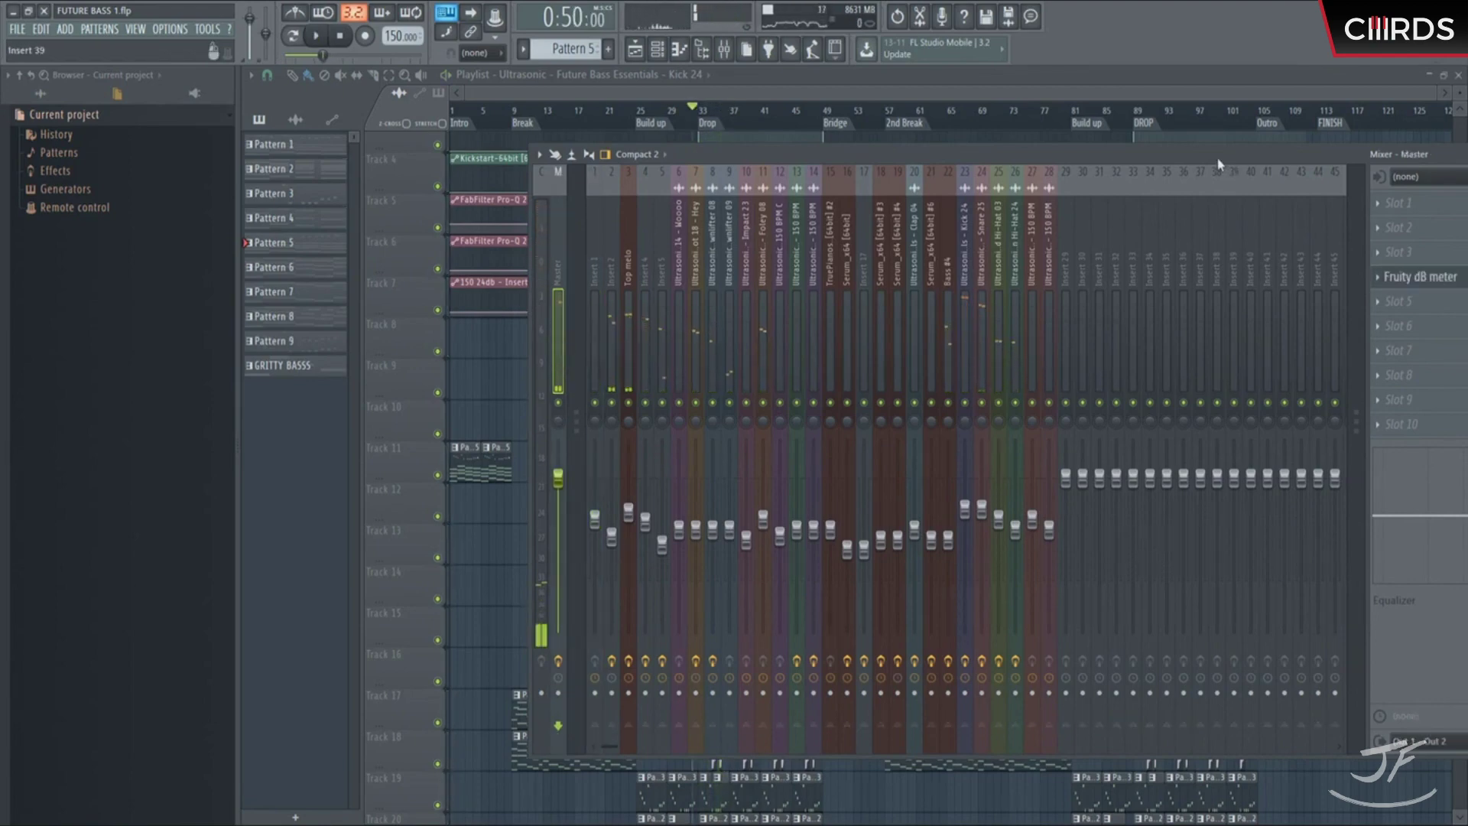
{"action": "left_click_drag", "start_coordinate": [1220, 164], "coordinate": [1159, 162]}
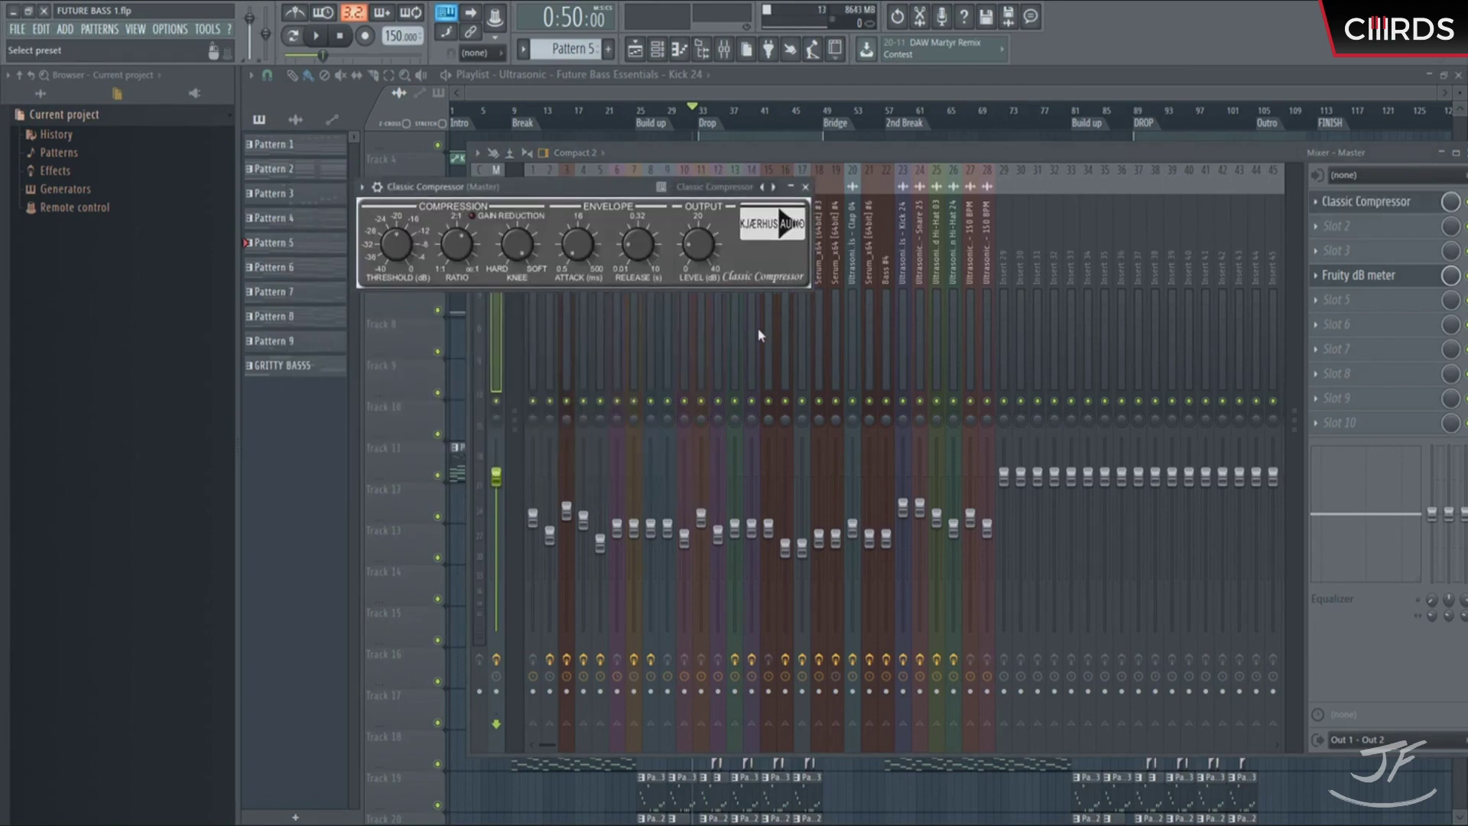
{"action": "left_click_drag", "start_coordinate": [654, 192], "coordinate": [688, 221]}
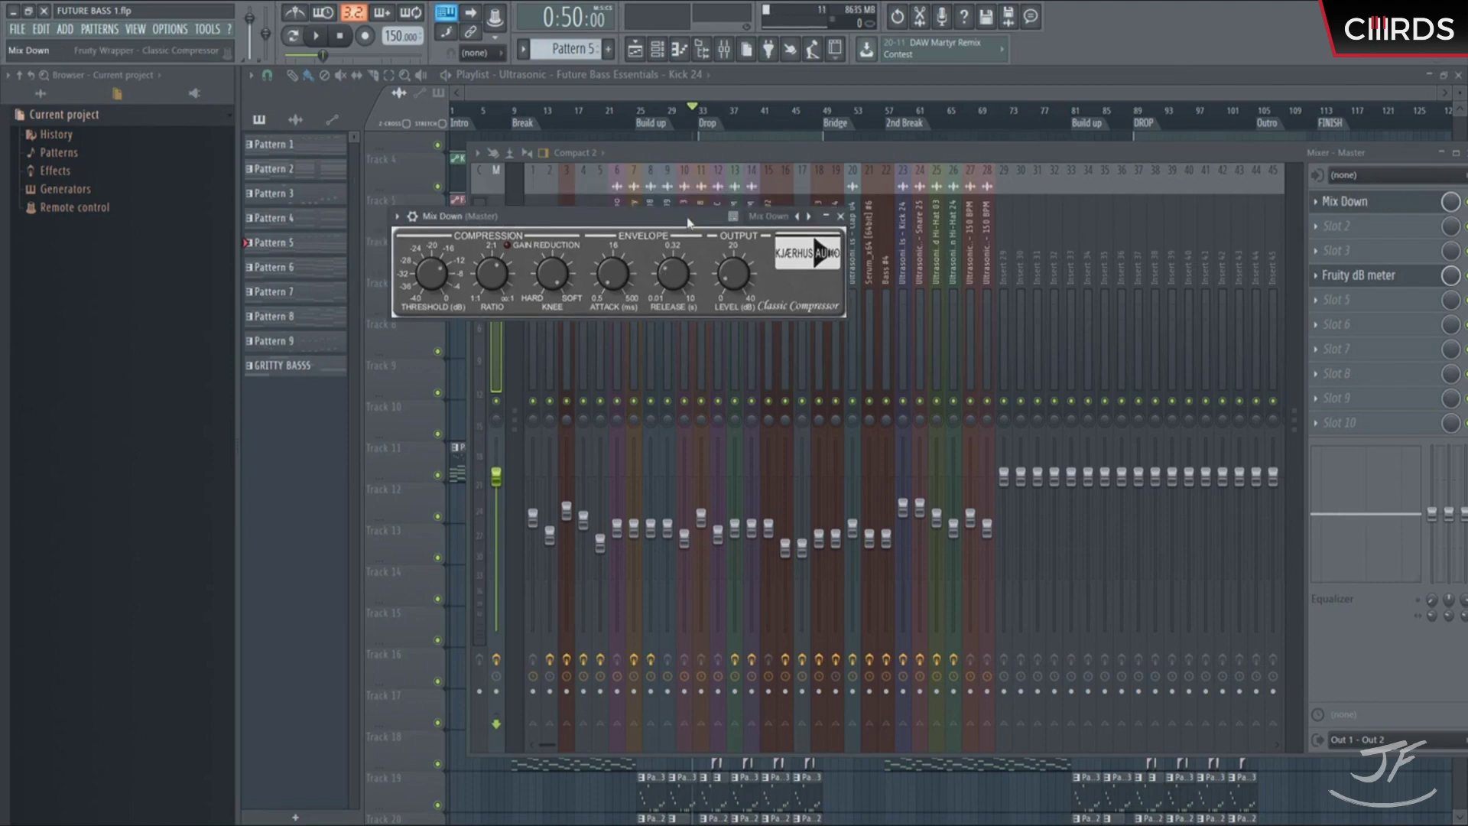
{"action": "key", "text": "space"}
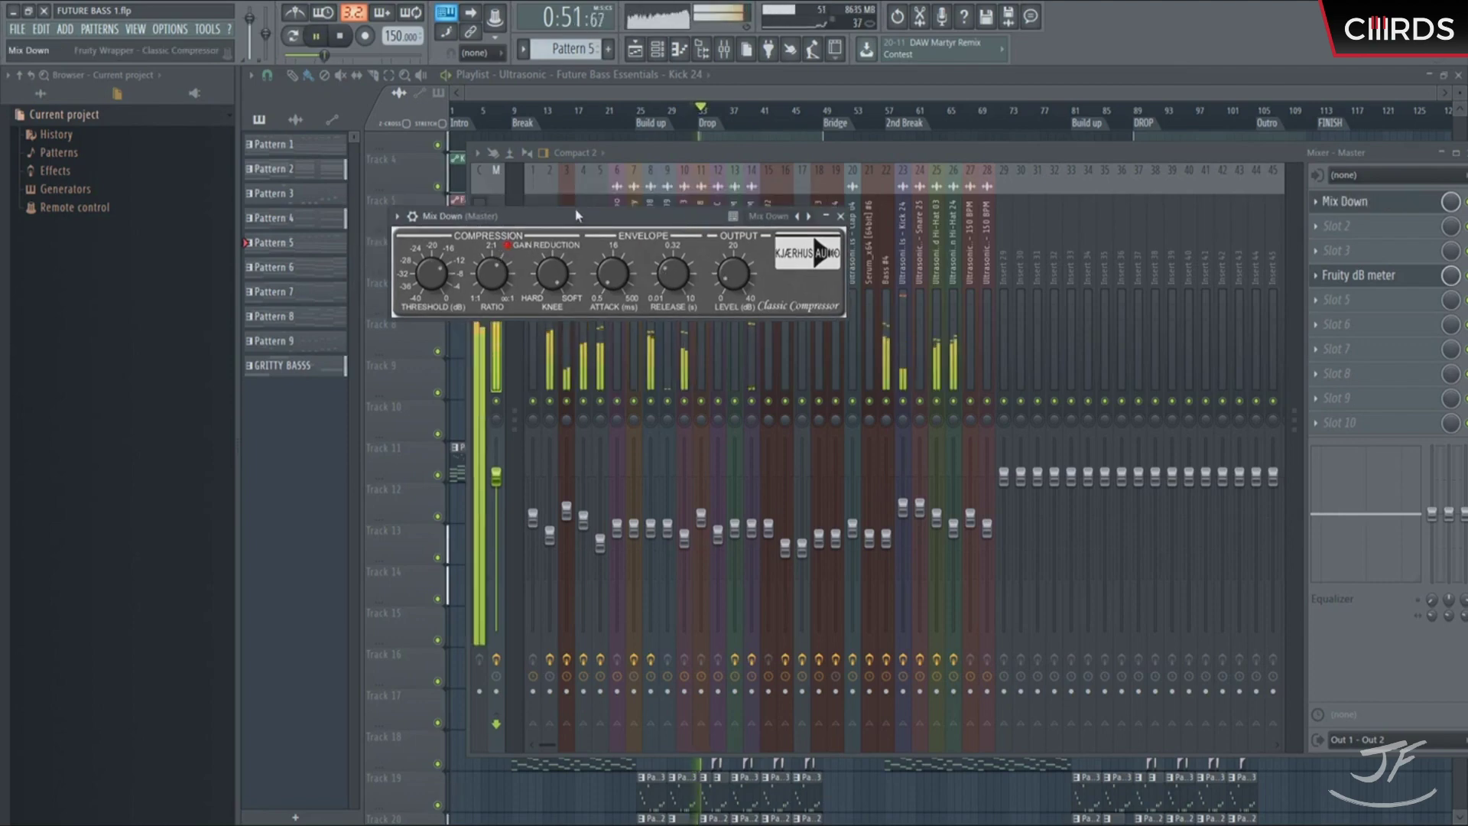
{"action": "left_click_drag", "start_coordinate": [576, 217], "coordinate": [683, 217]}
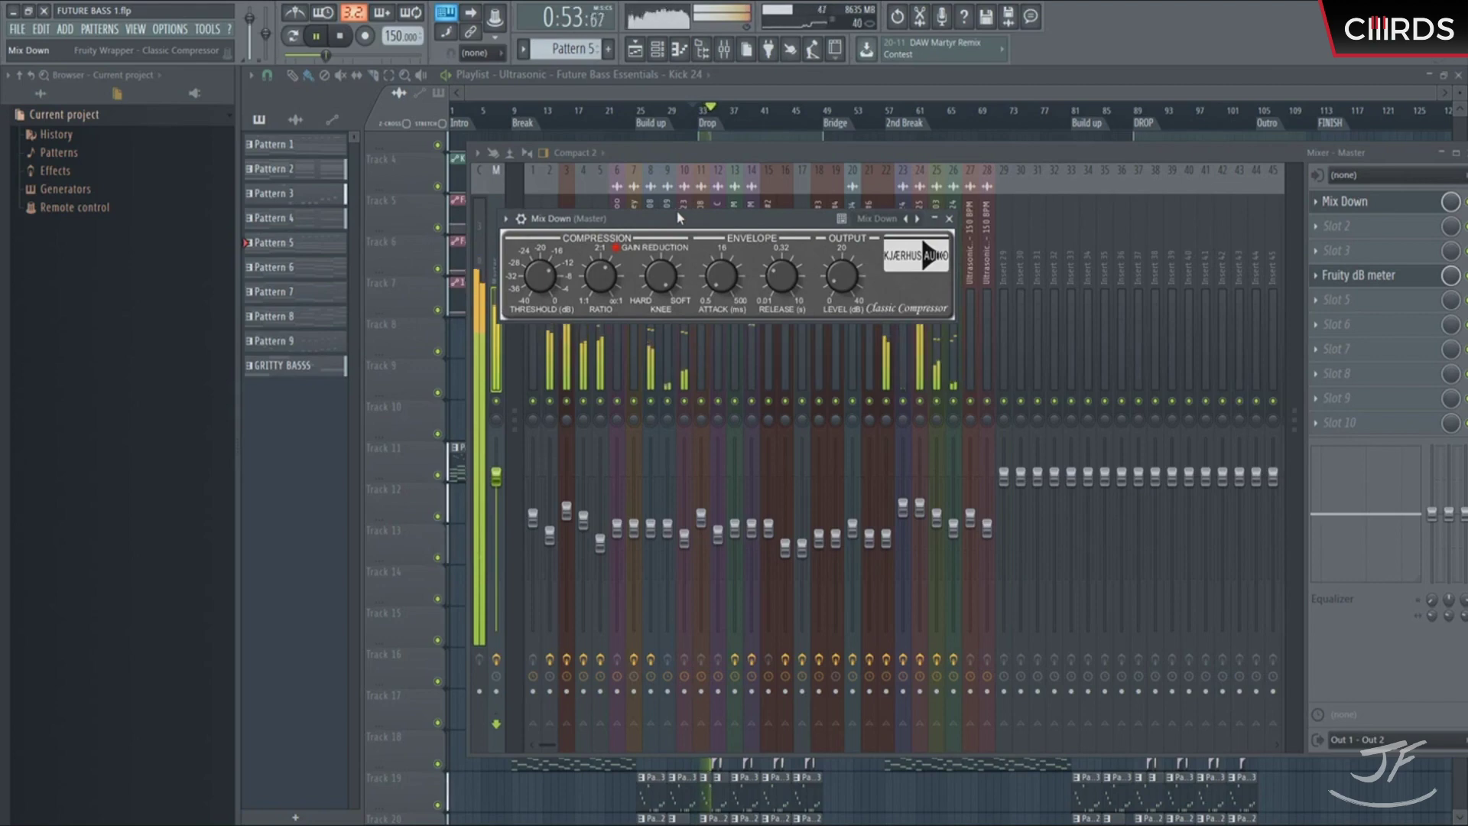
{"action": "left_click", "coordinate": [949, 220]}
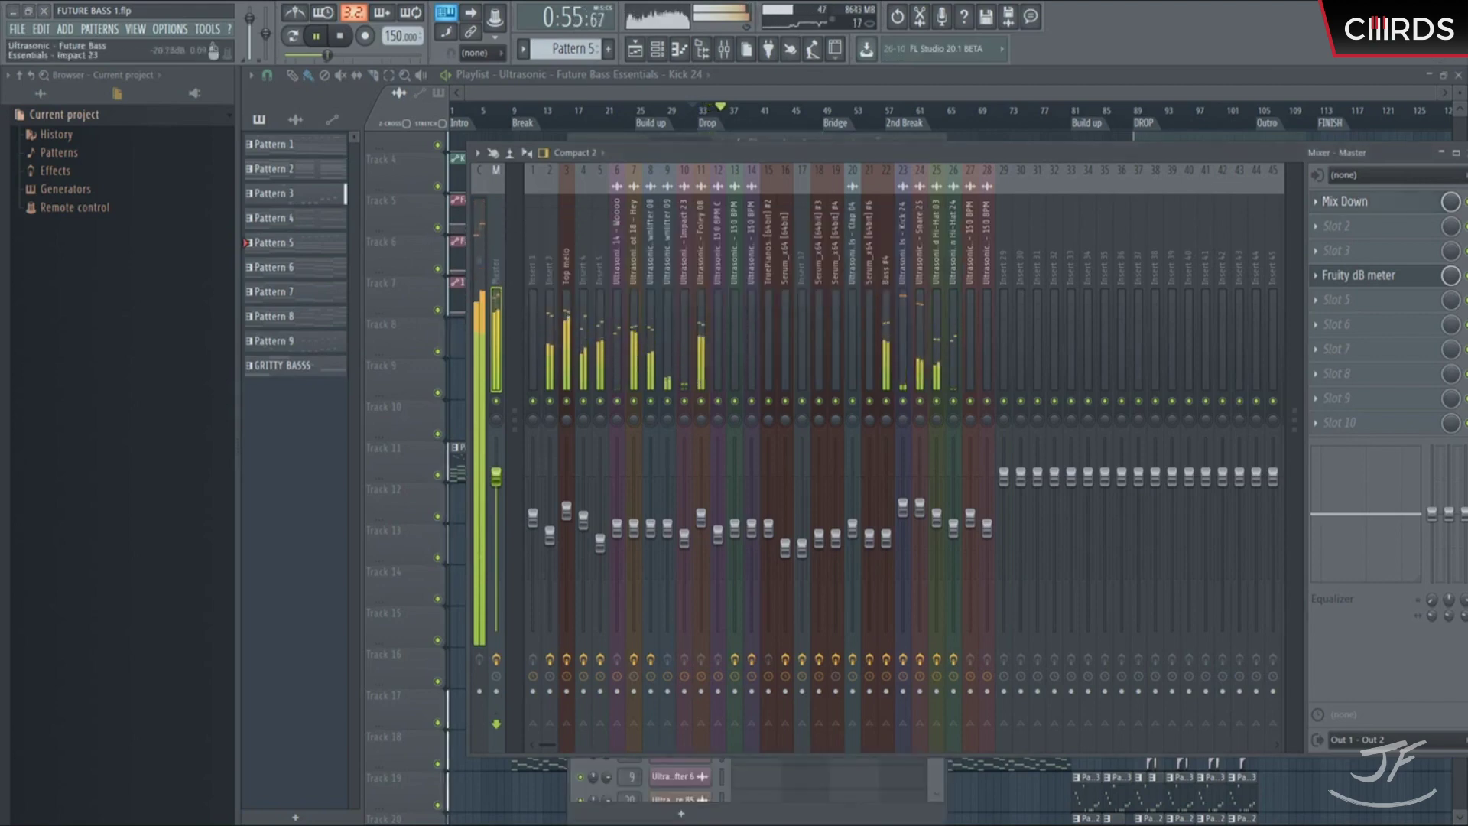
Step: Lower the mixer track 8 fader and slightly lower the track 9 fader while auditioning them in solo
{"action": "left_click", "coordinate": [651, 449]}
{"action": "left_click_drag", "start_coordinate": [650, 450], "coordinate": [645, 498]}
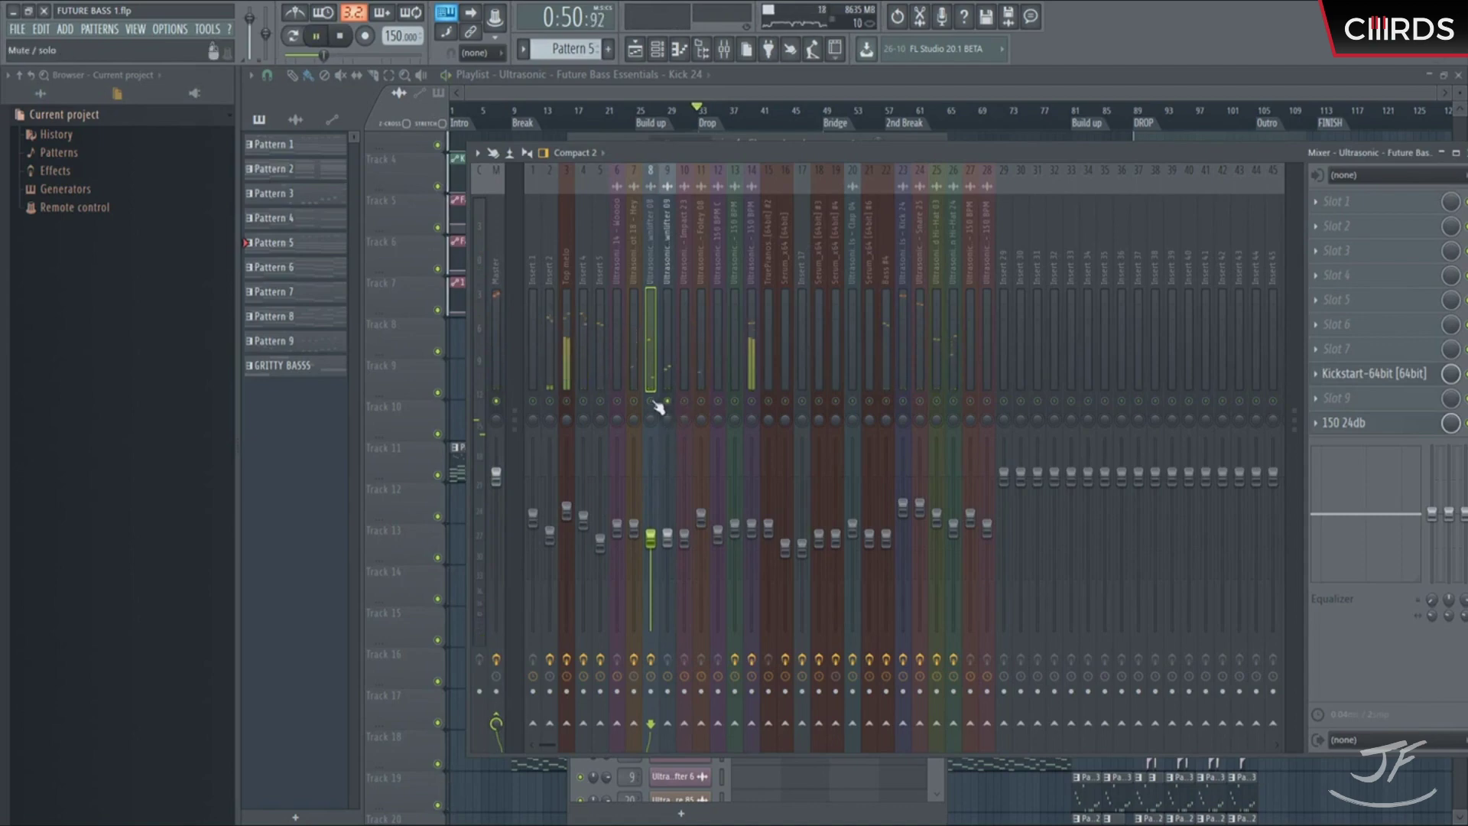
{"action": "left_click_drag", "start_coordinate": [657, 490], "coordinate": [657, 501]}
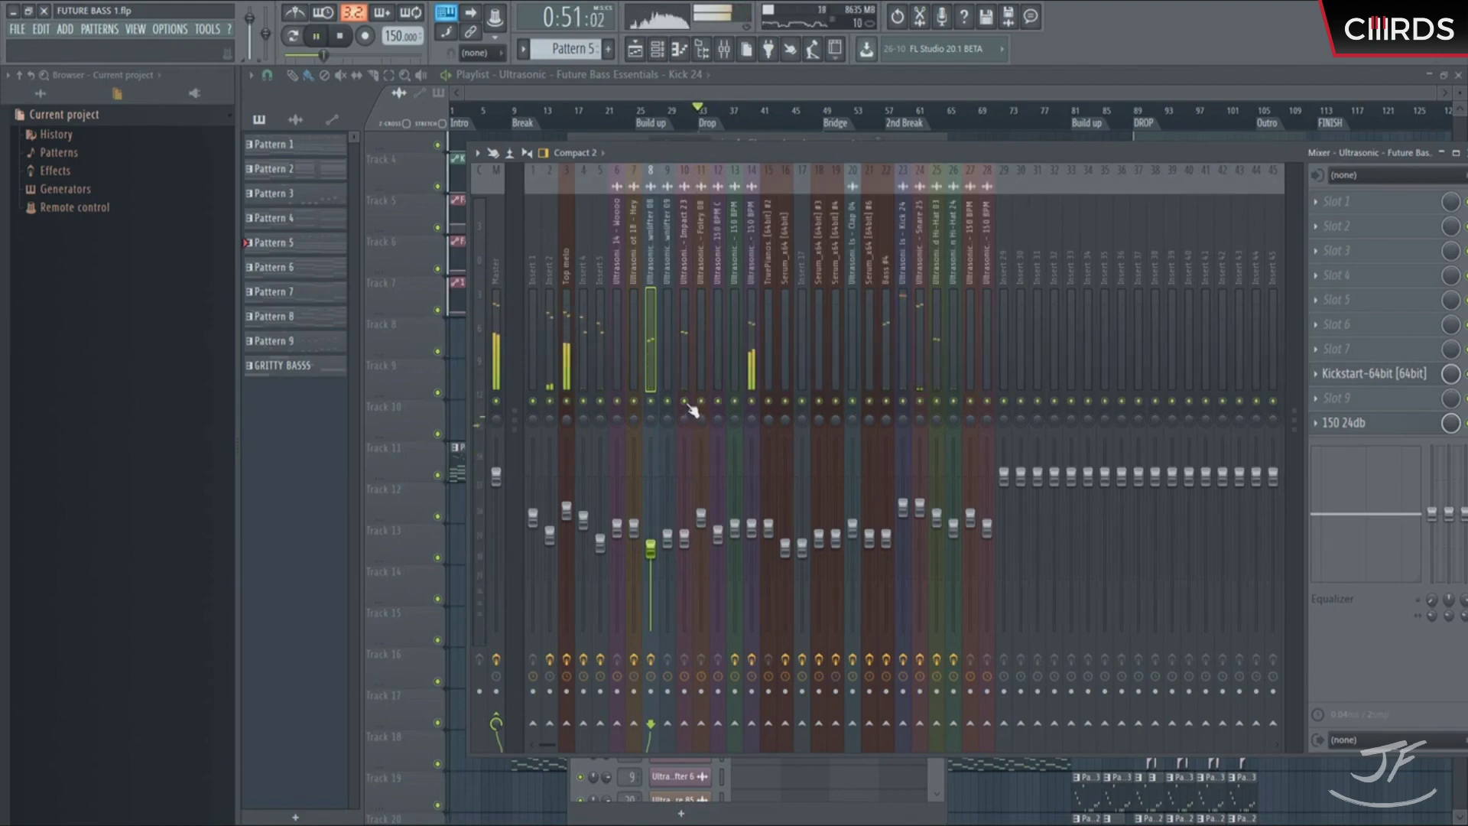
Step: Play the Drop and check the Mix Down compressor's gain reduction on the Master track
{"action": "left_click", "coordinate": [755, 373]}
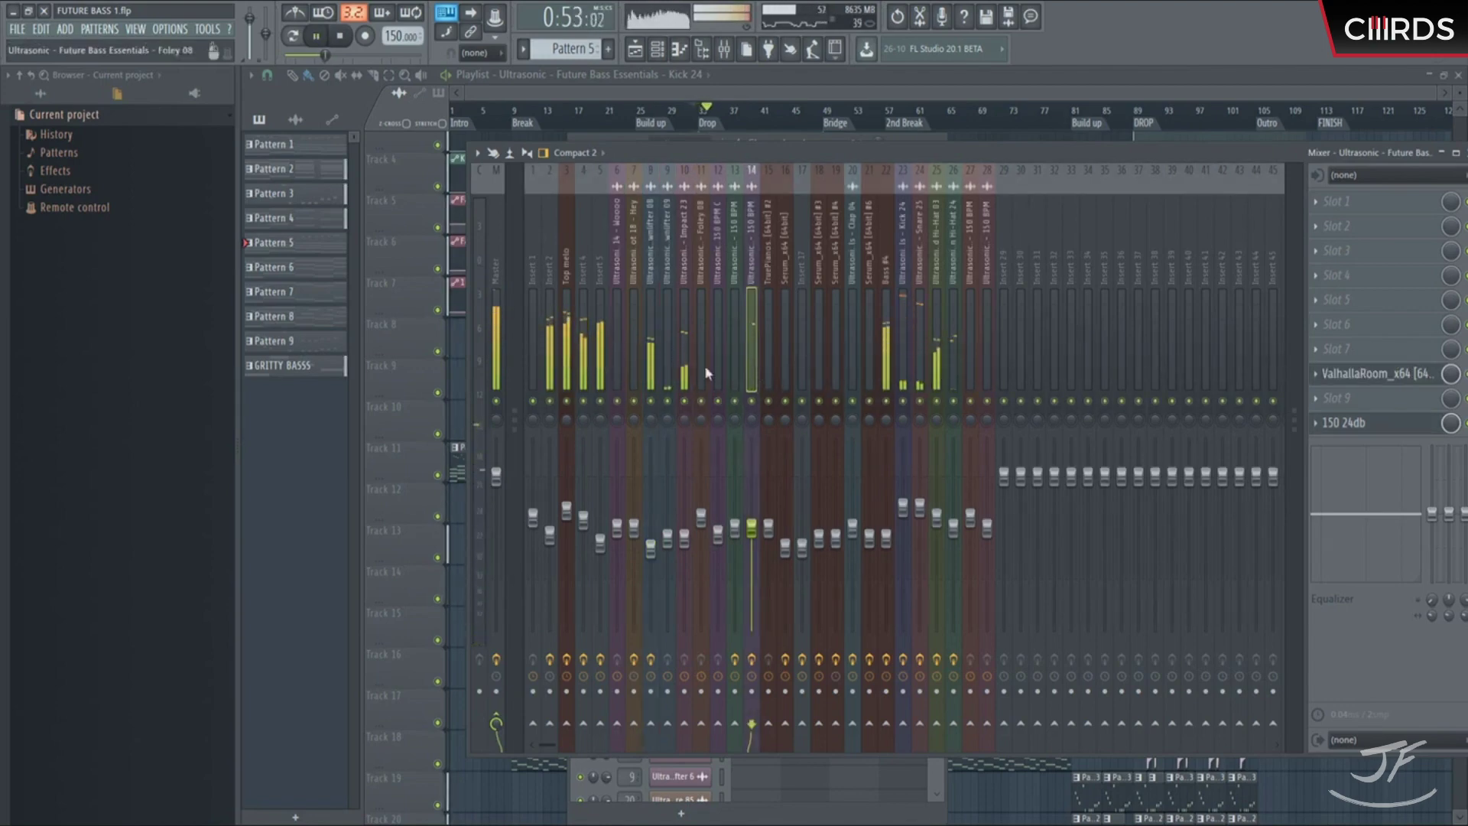
{"action": "left_click", "coordinate": [499, 258]}
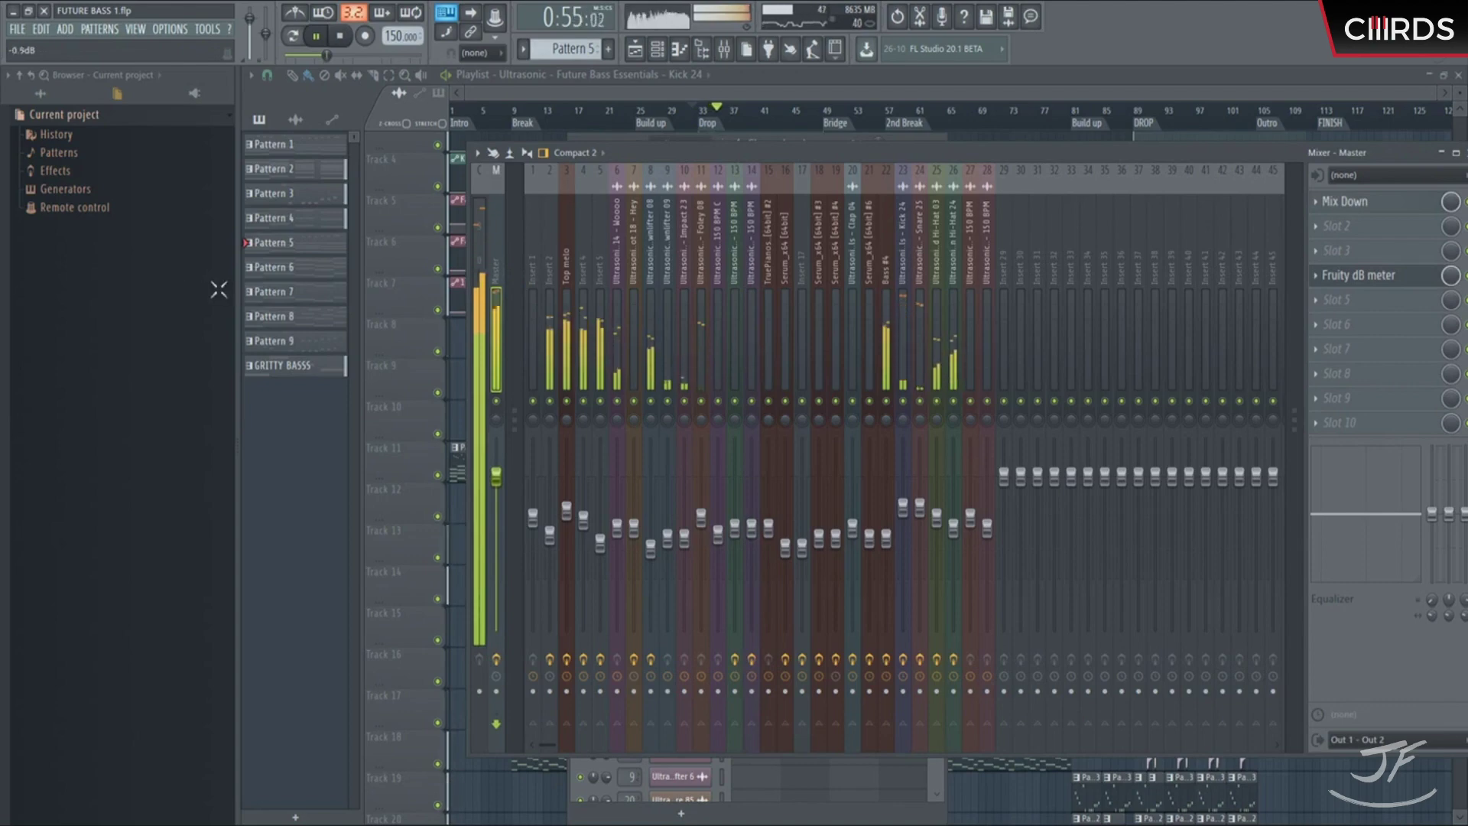
{"action": "left_click", "coordinate": [1375, 211]}
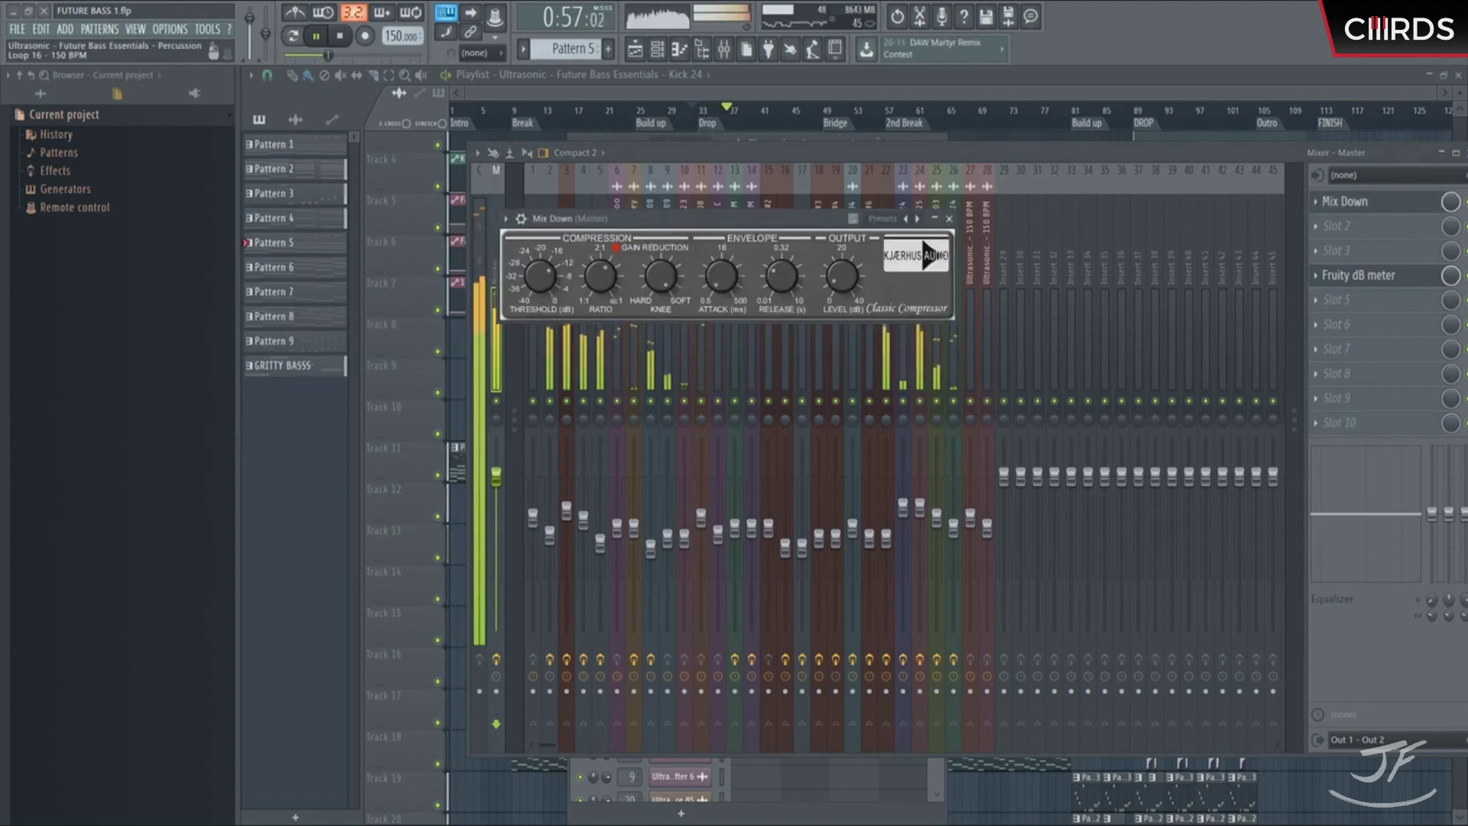
{"action": "key", "text": "Escape"}
{"action": "key", "text": "space"}
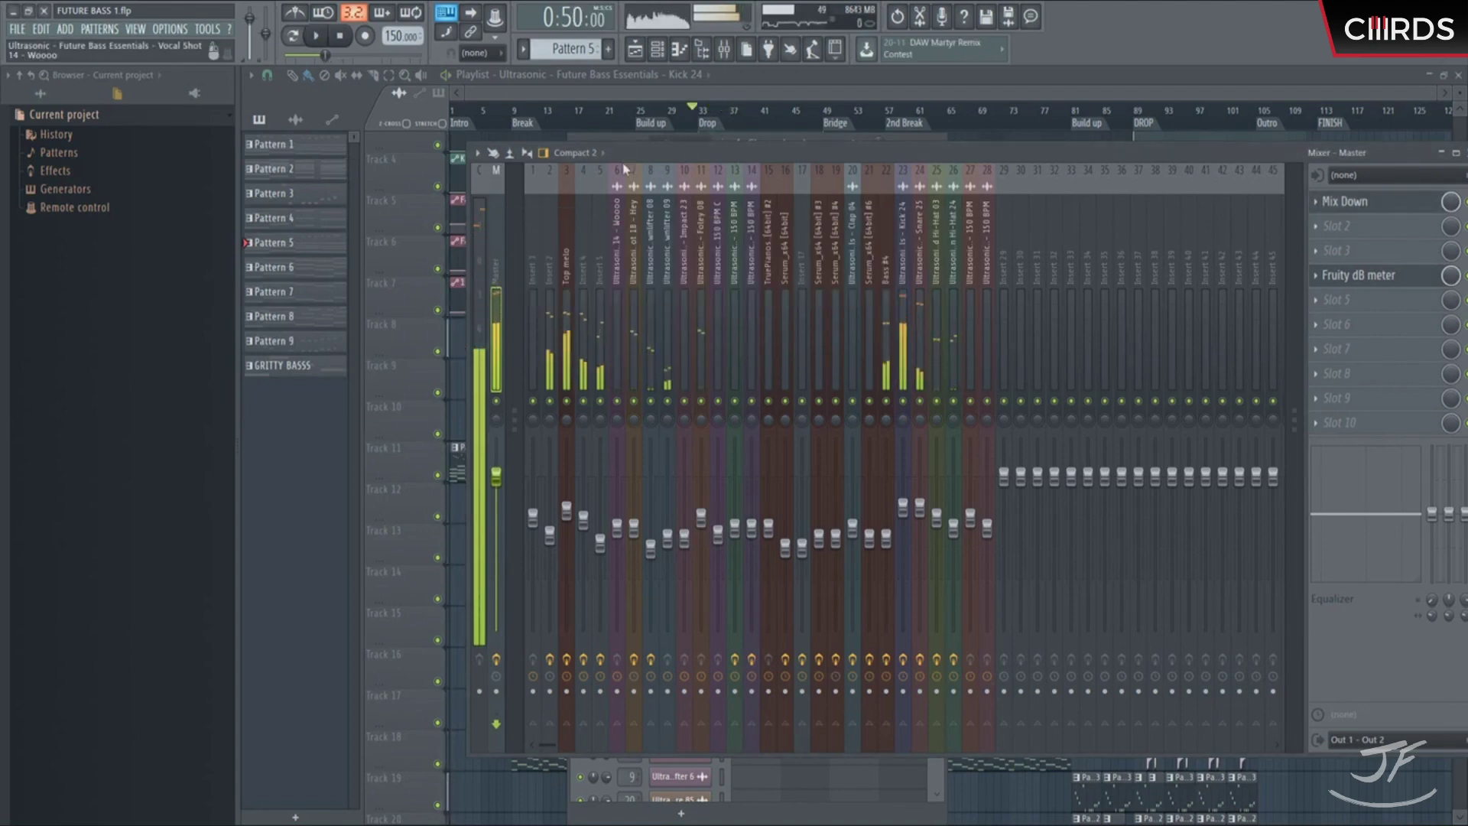
Step: Lower the mixer faders for more headroom, bring Top melo and Insert 4 down further, and audition Bass #4 in solo
{"action": "left_click_drag", "start_coordinate": [673, 152], "coordinate": [703, 148]}
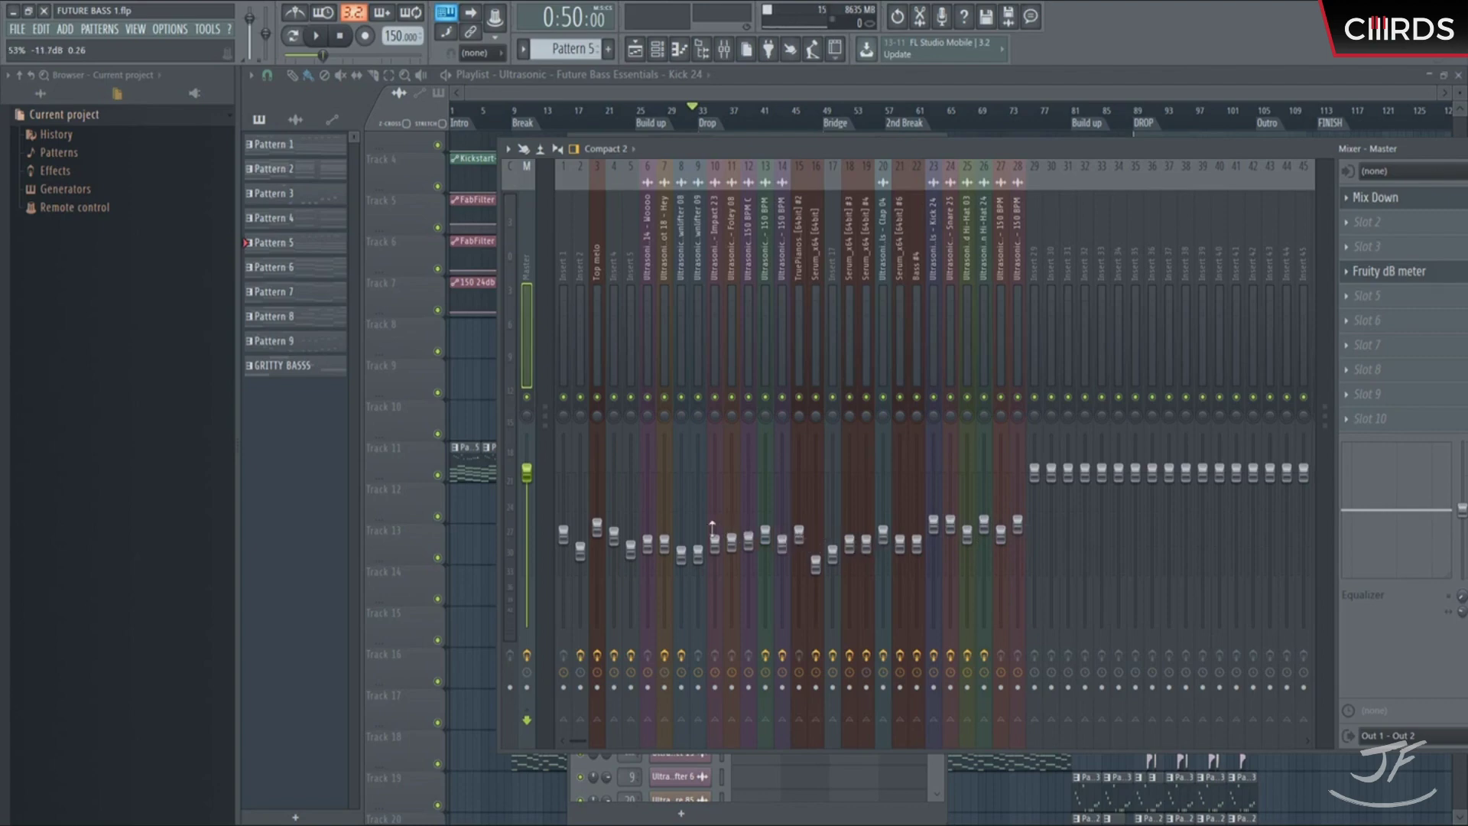
{"action": "key", "text": "space"}
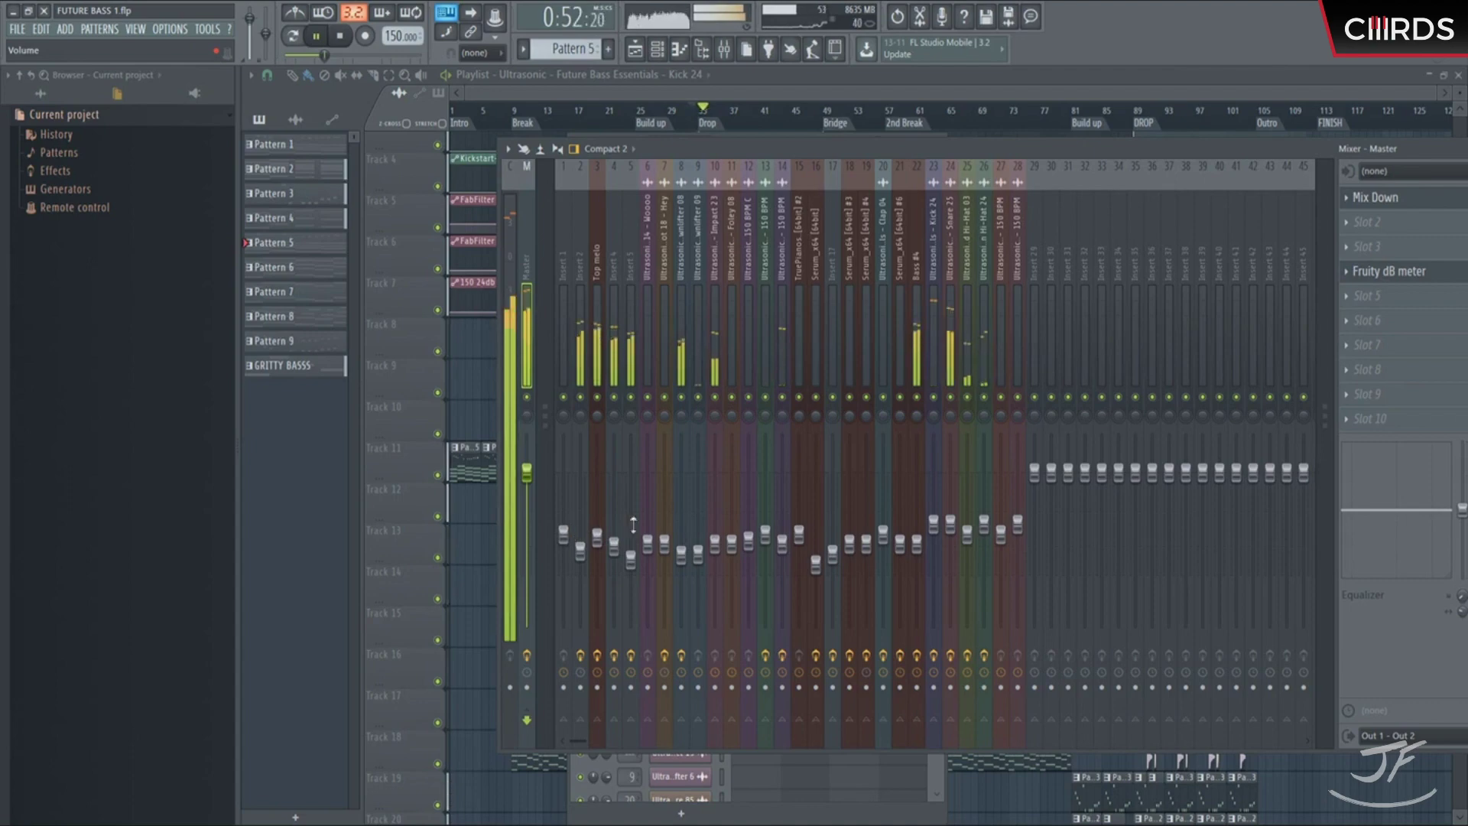
{"action": "right_click", "coordinate": [632, 398]}
{"action": "right_click", "coordinate": [917, 398]}
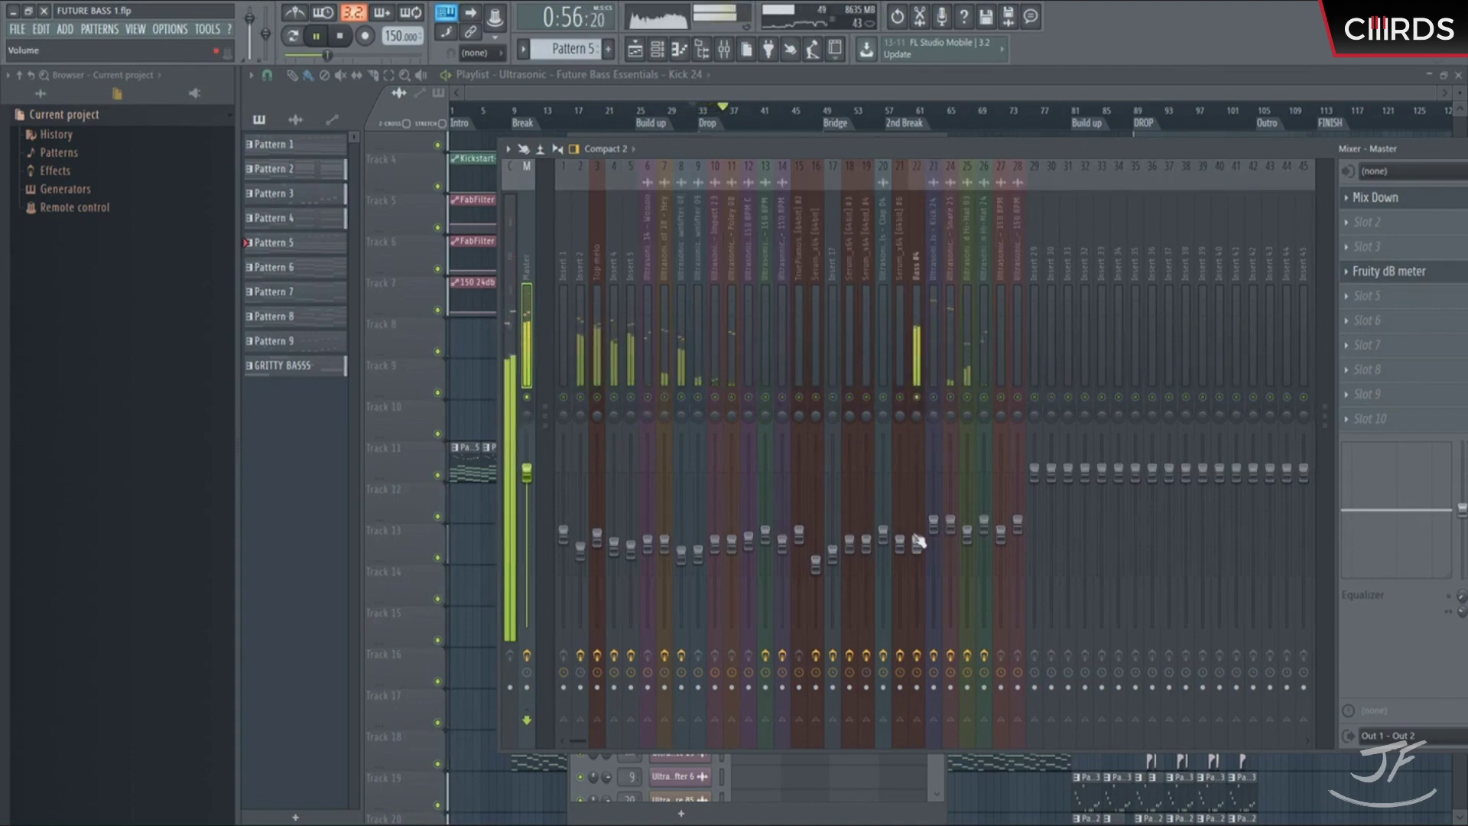
{"action": "right_click", "coordinate": [918, 399]}
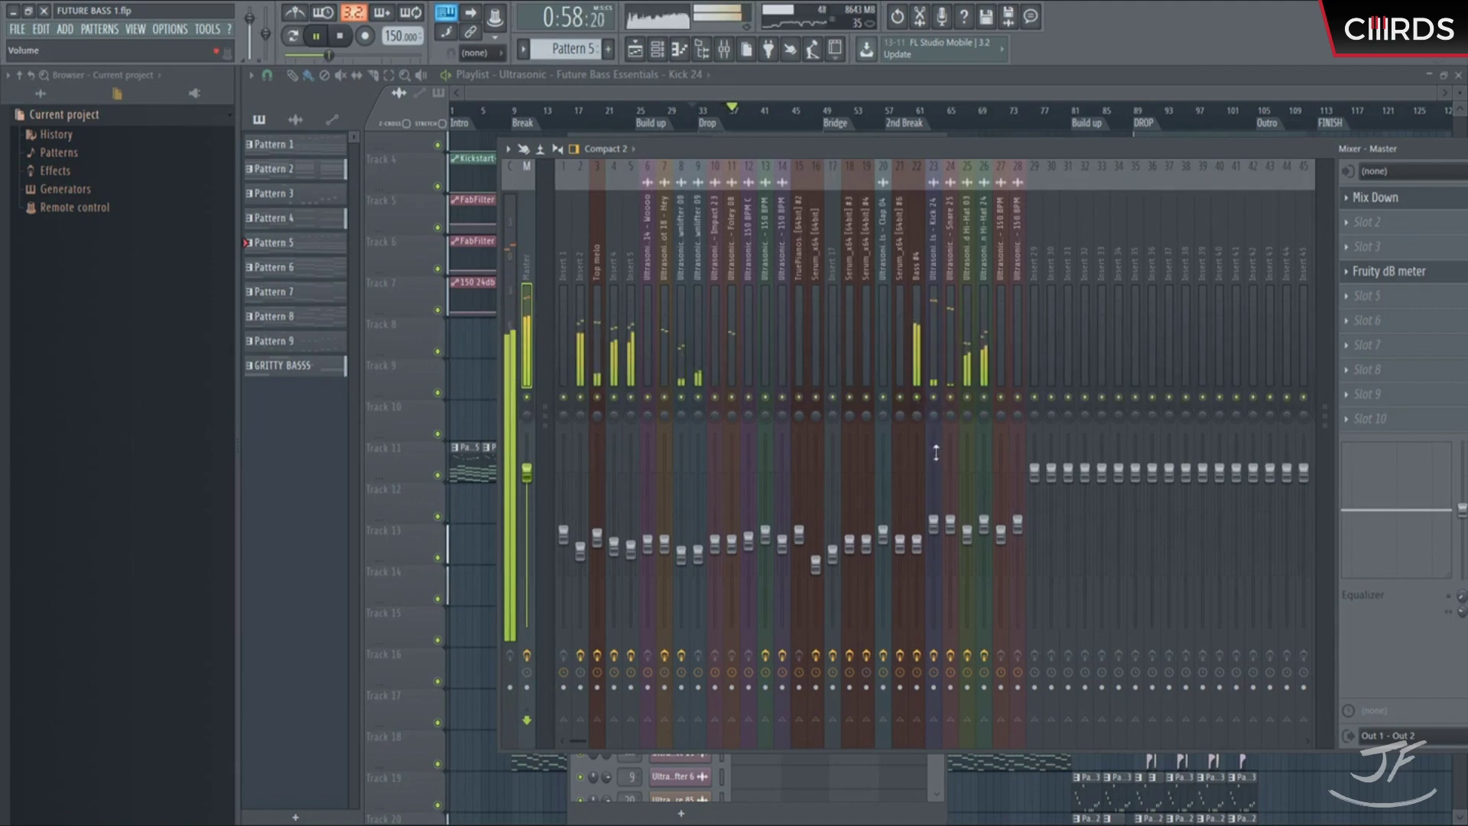
Step: Inspect Kick 24's Big Room Kick compressor and the Master's Mix Down compressor during playback
{"action": "left_click", "coordinate": [934, 376]}
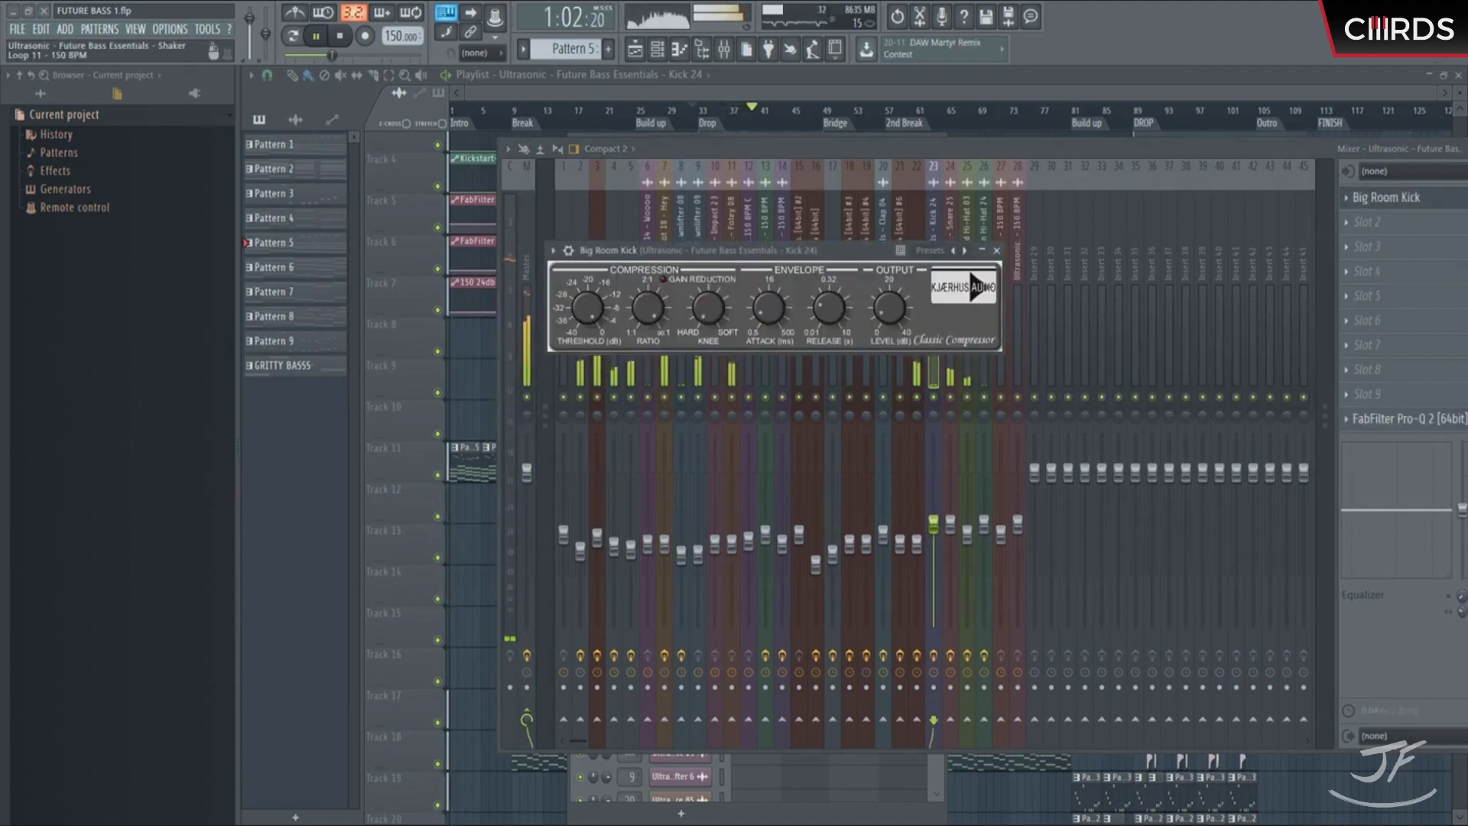
{"action": "key", "text": "Escape"}
{"action": "left_click", "coordinate": [527, 344]}
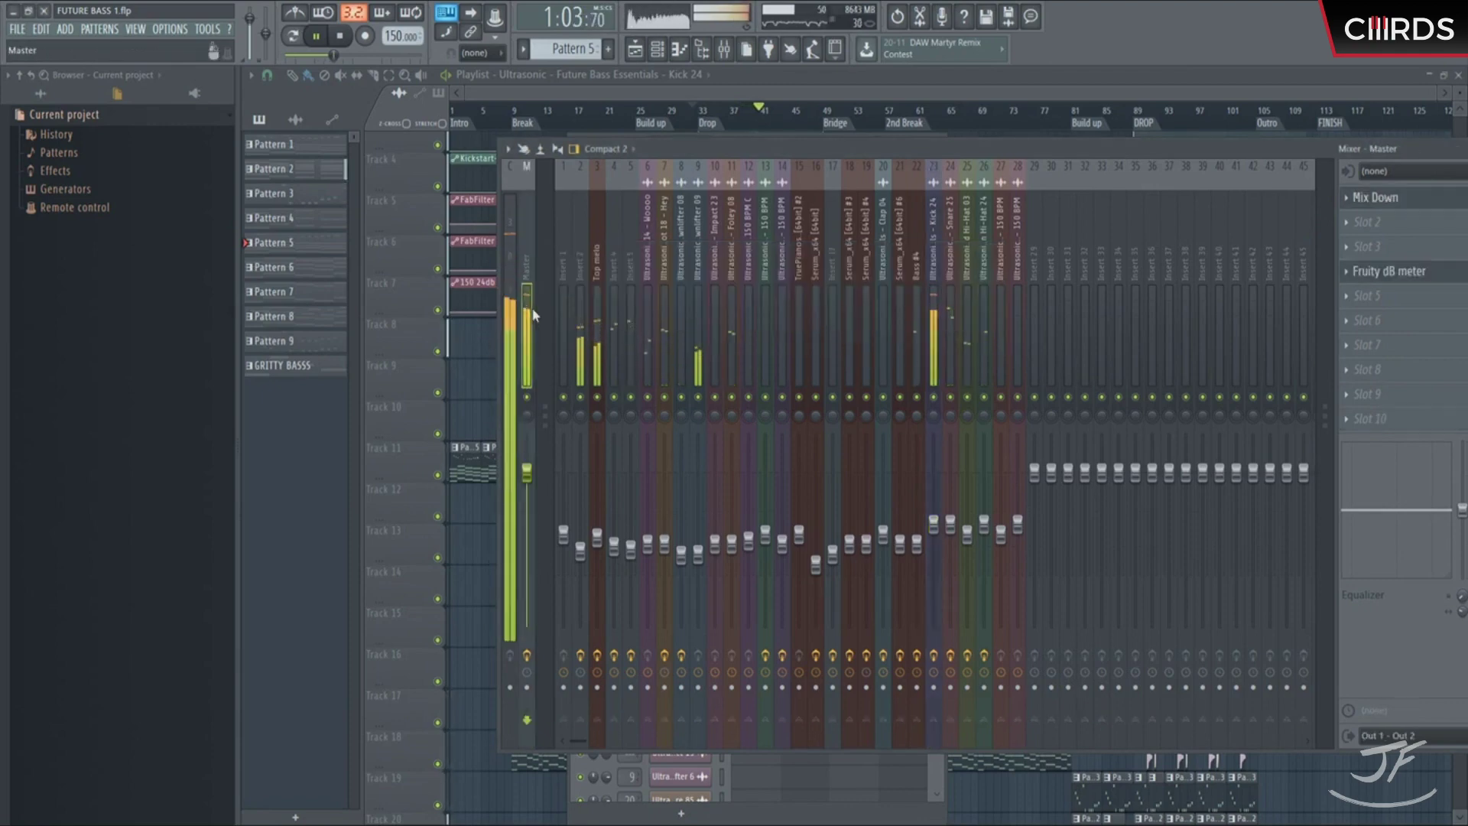
{"action": "left_click", "coordinate": [1376, 197]}
{"action": "key", "text": "Escape"}
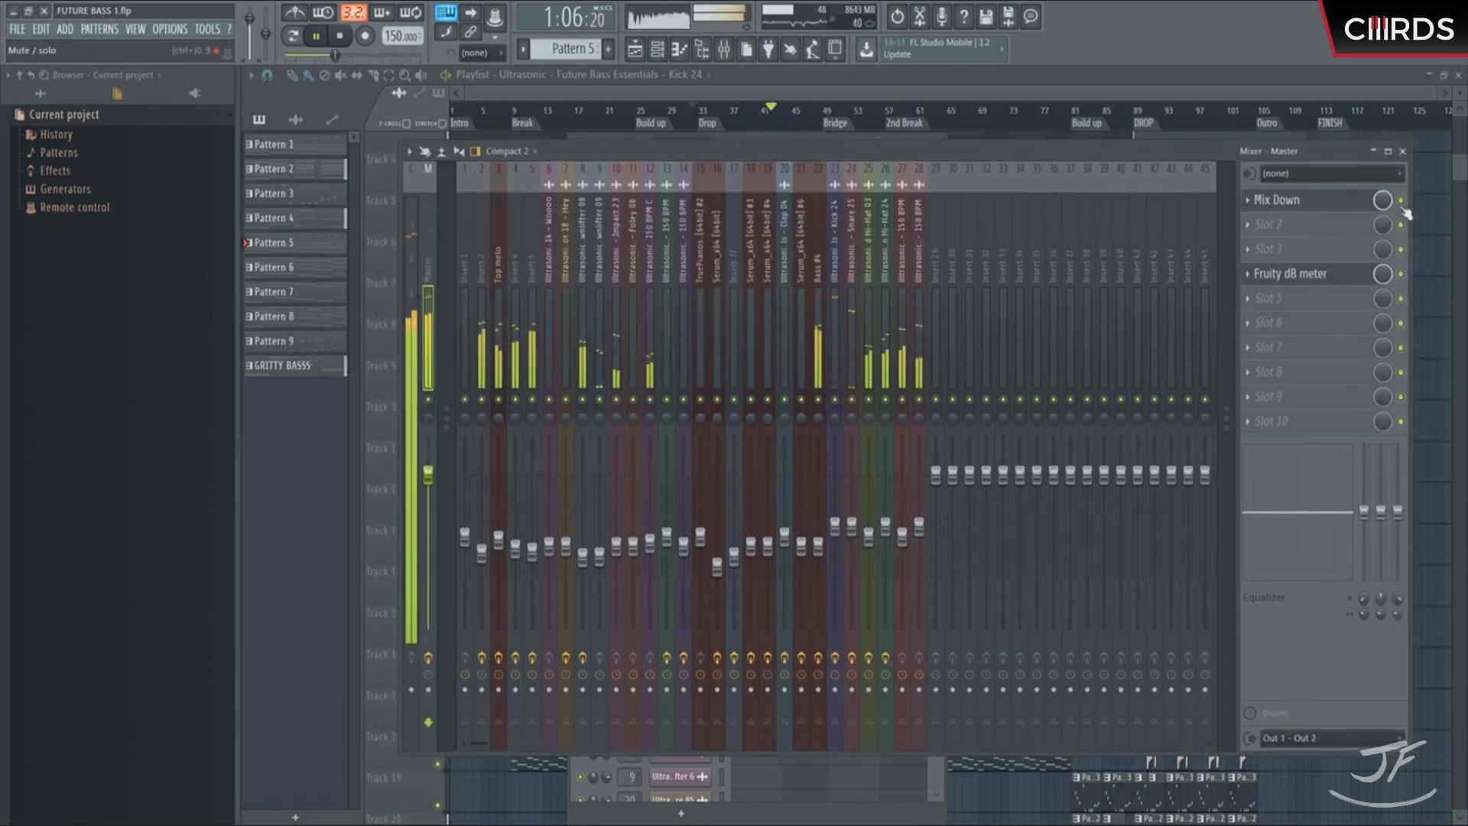
Step: Bypass the Mix Down compressor on the Master track and shrink and reposition the mixer window
{"action": "left_click", "coordinate": [1401, 201]}
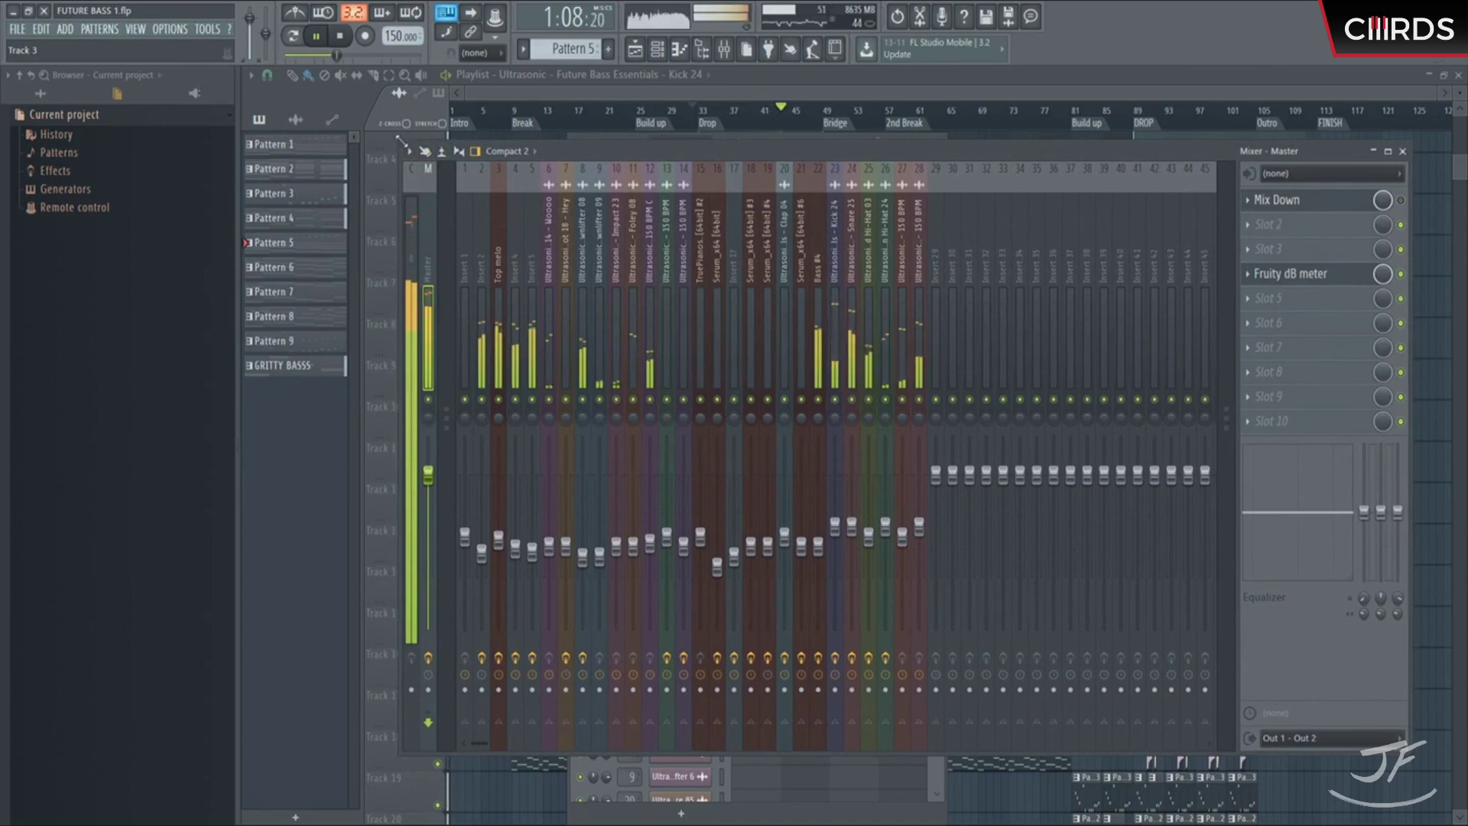
{"action": "left_click_drag", "start_coordinate": [399, 142], "coordinate": [470, 187]}
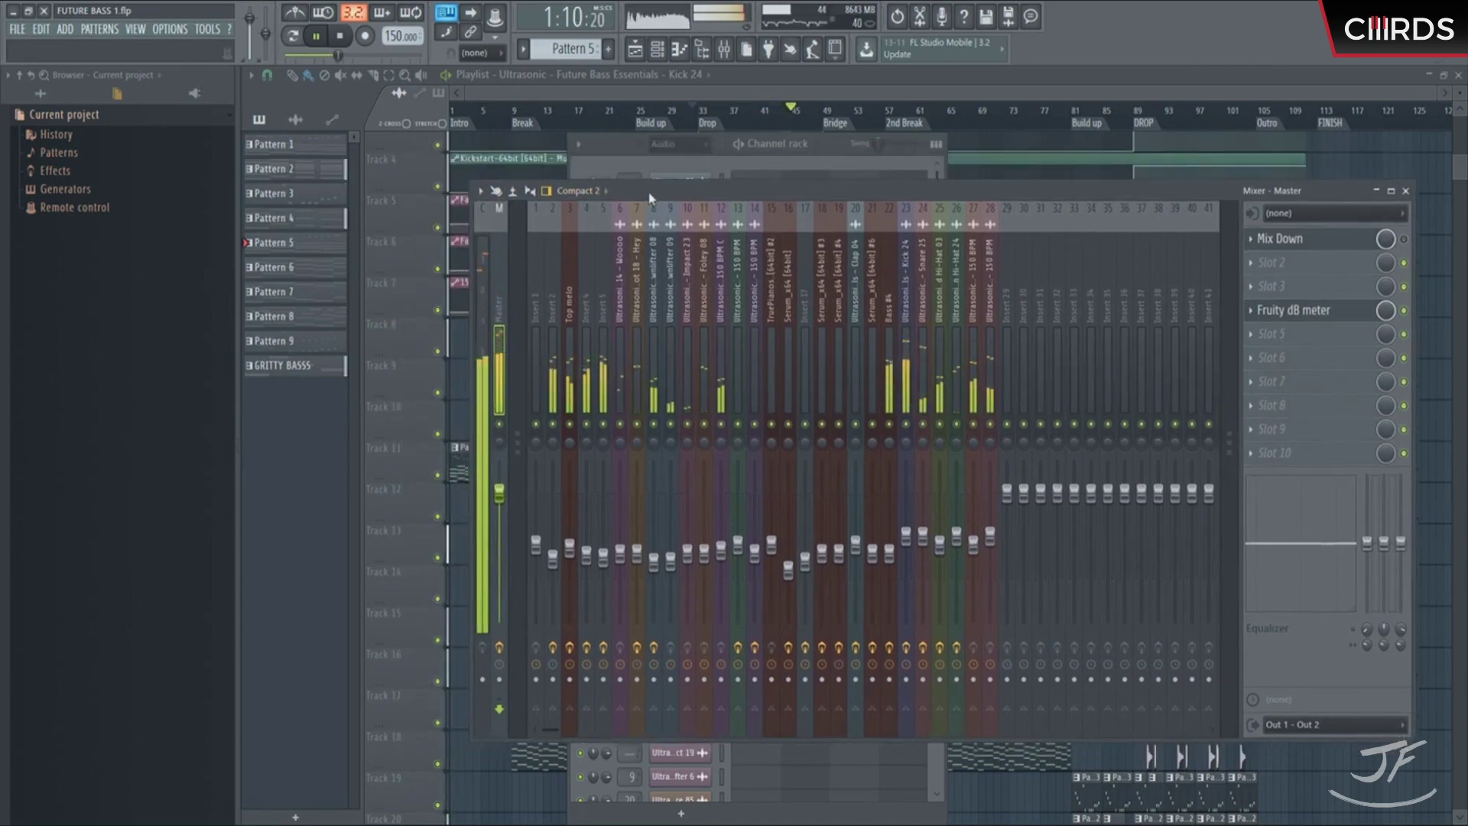
{"action": "left_click_drag", "start_coordinate": [650, 197], "coordinate": [658, 190]}
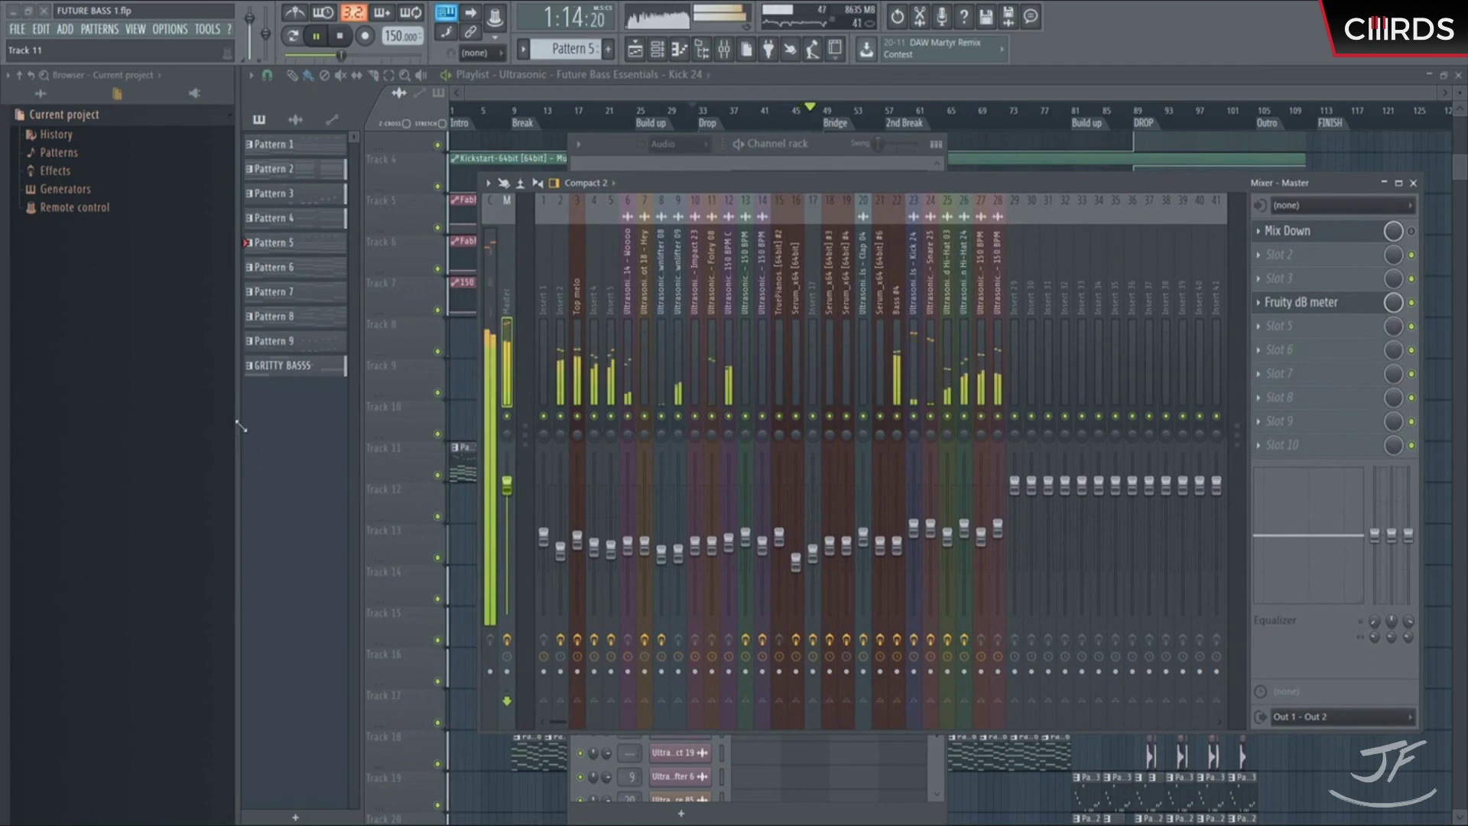
{"action": "left_click_drag", "start_coordinate": [677, 189], "coordinate": [652, 183]}
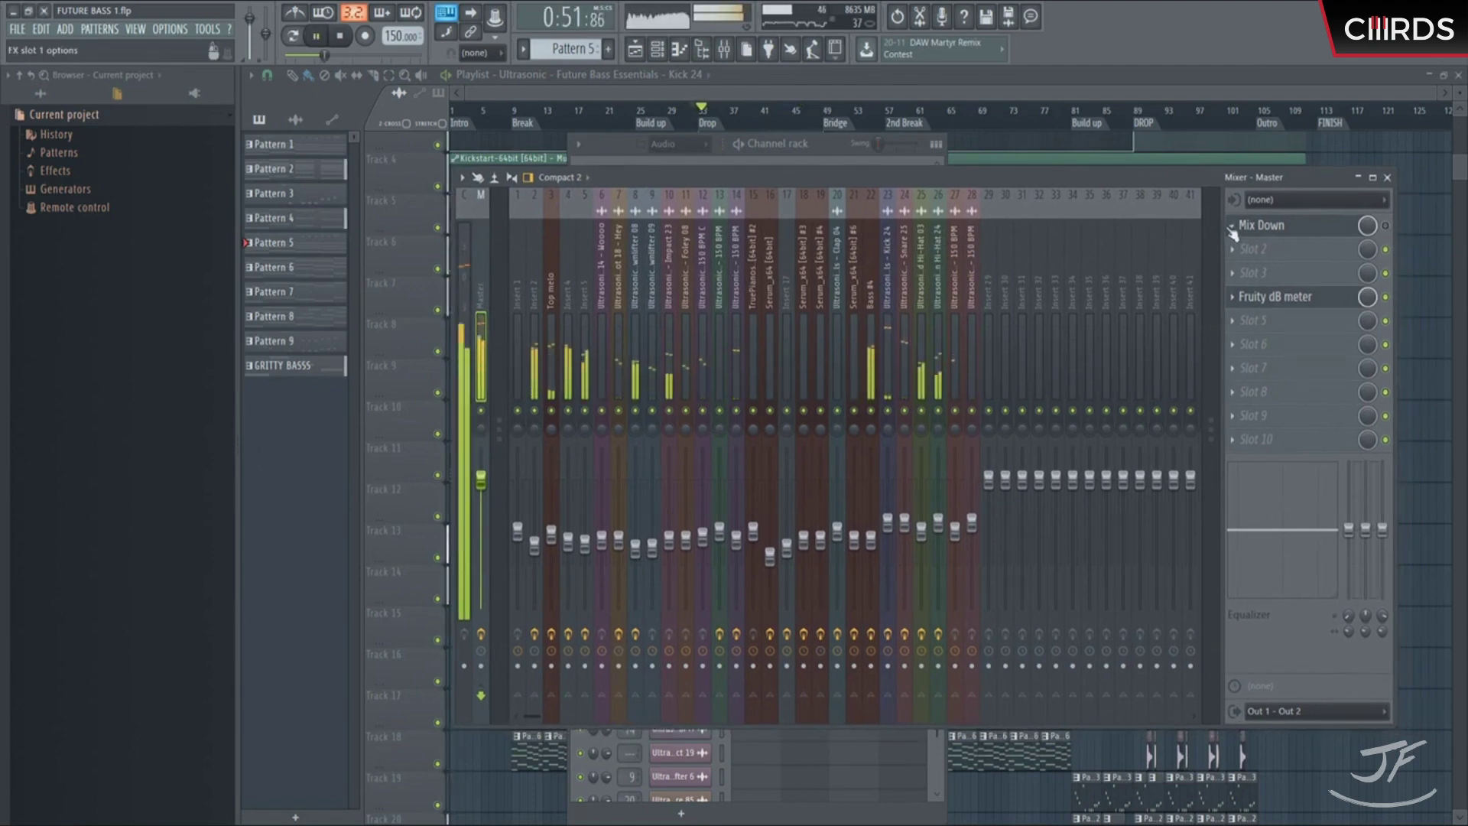
Step: Solo the Impact 23 track and raise its fader slightly
{"action": "left_click", "coordinate": [889, 285]}
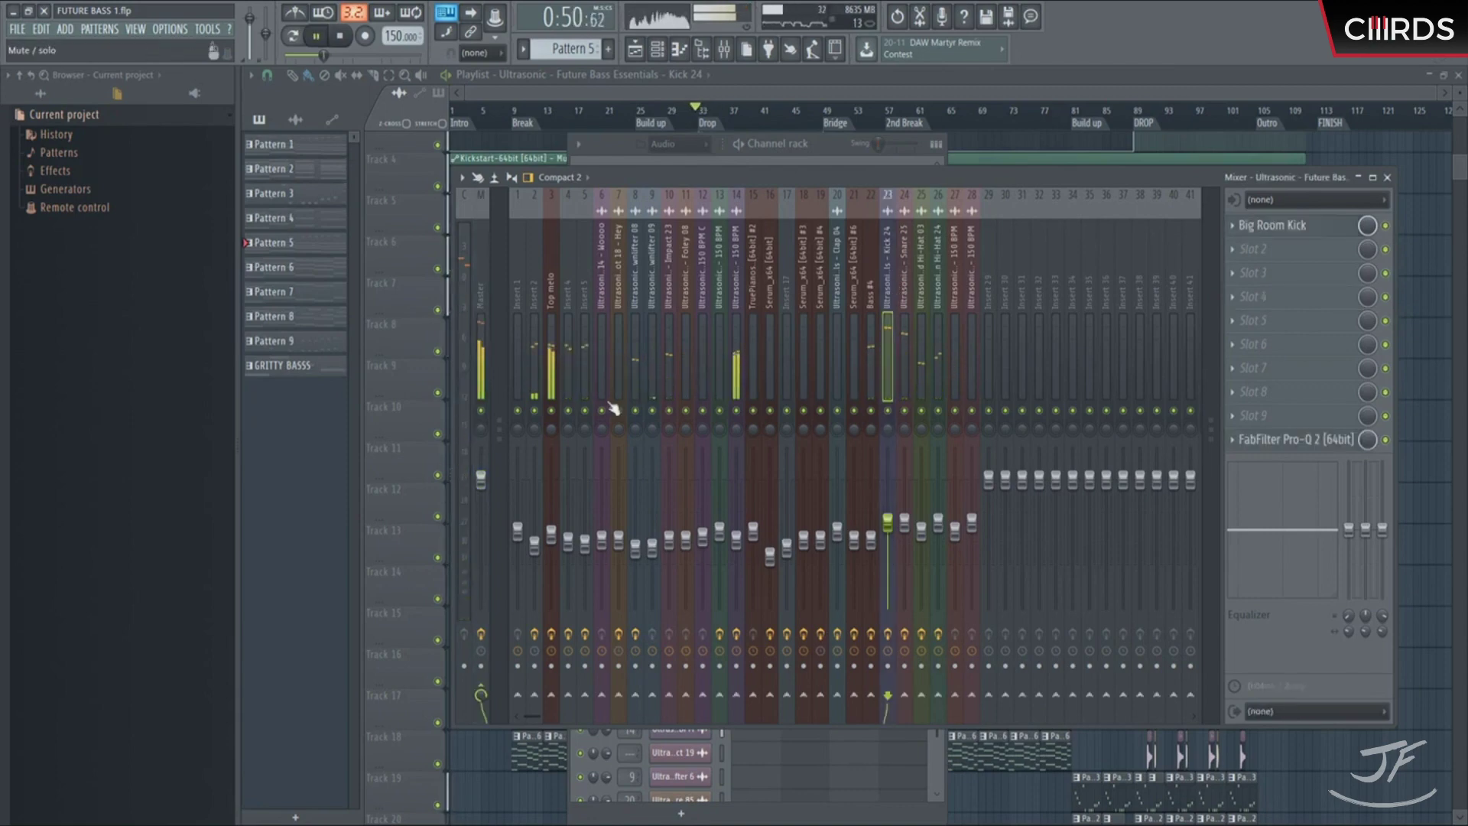
{"action": "right_click", "coordinate": [669, 411]}
{"action": "left_click", "coordinate": [667, 509]}
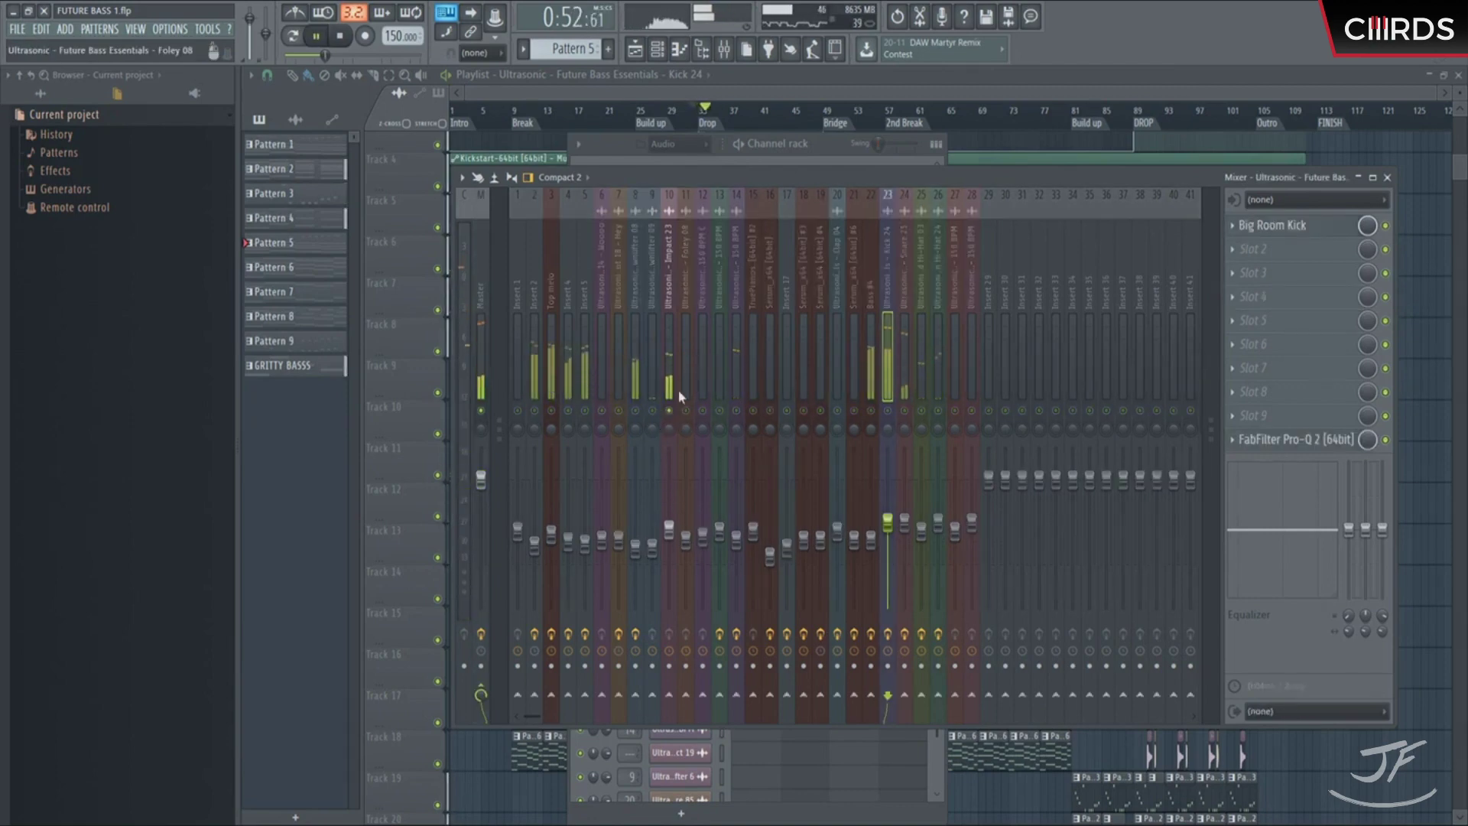
Step: Lower the Kick 24 fader slightly against the full Drop and select the Snare 25 track
{"action": "right_click", "coordinate": [888, 412]}
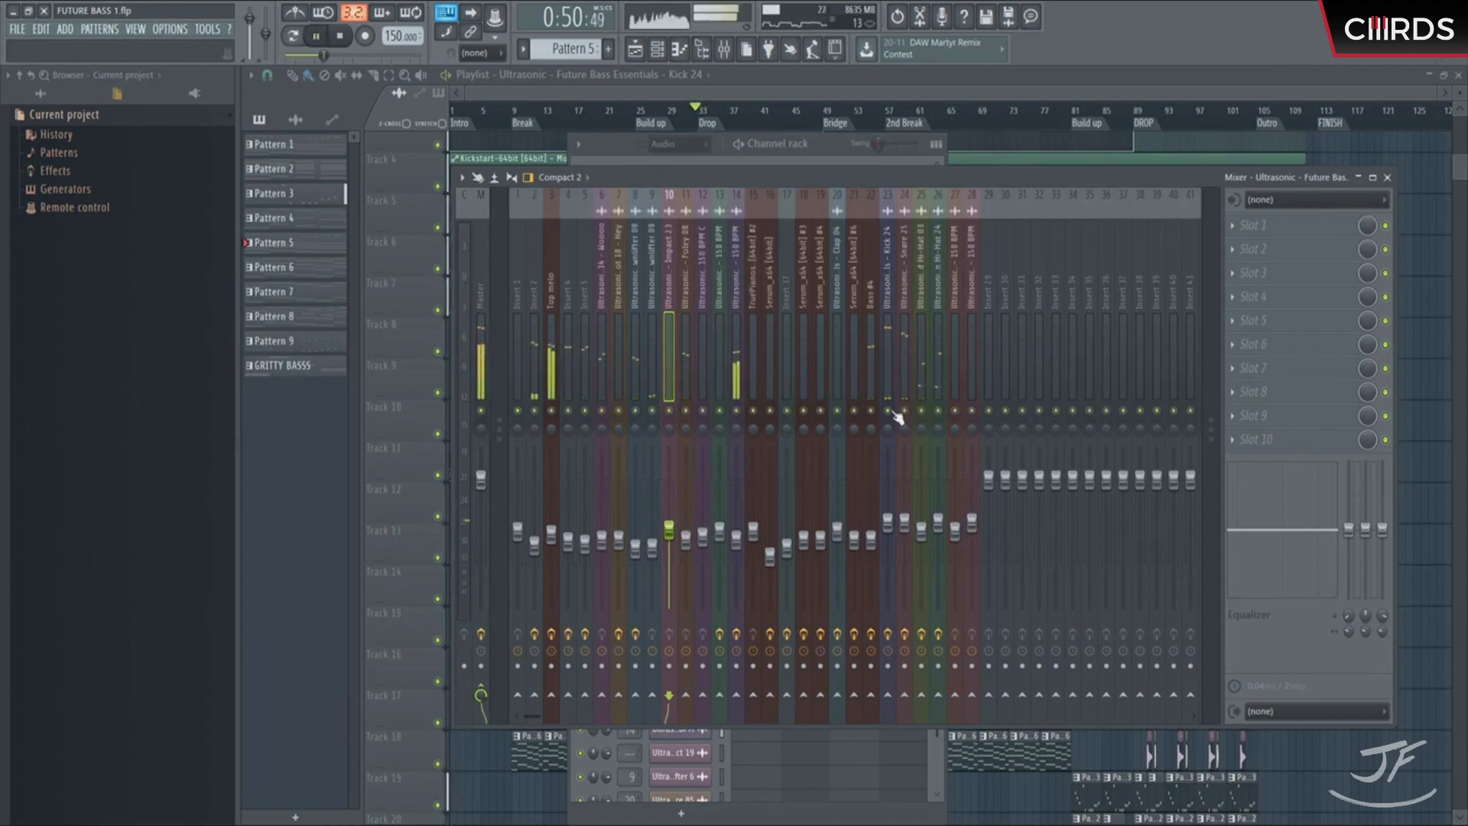
{"action": "left_click", "coordinate": [888, 522]}
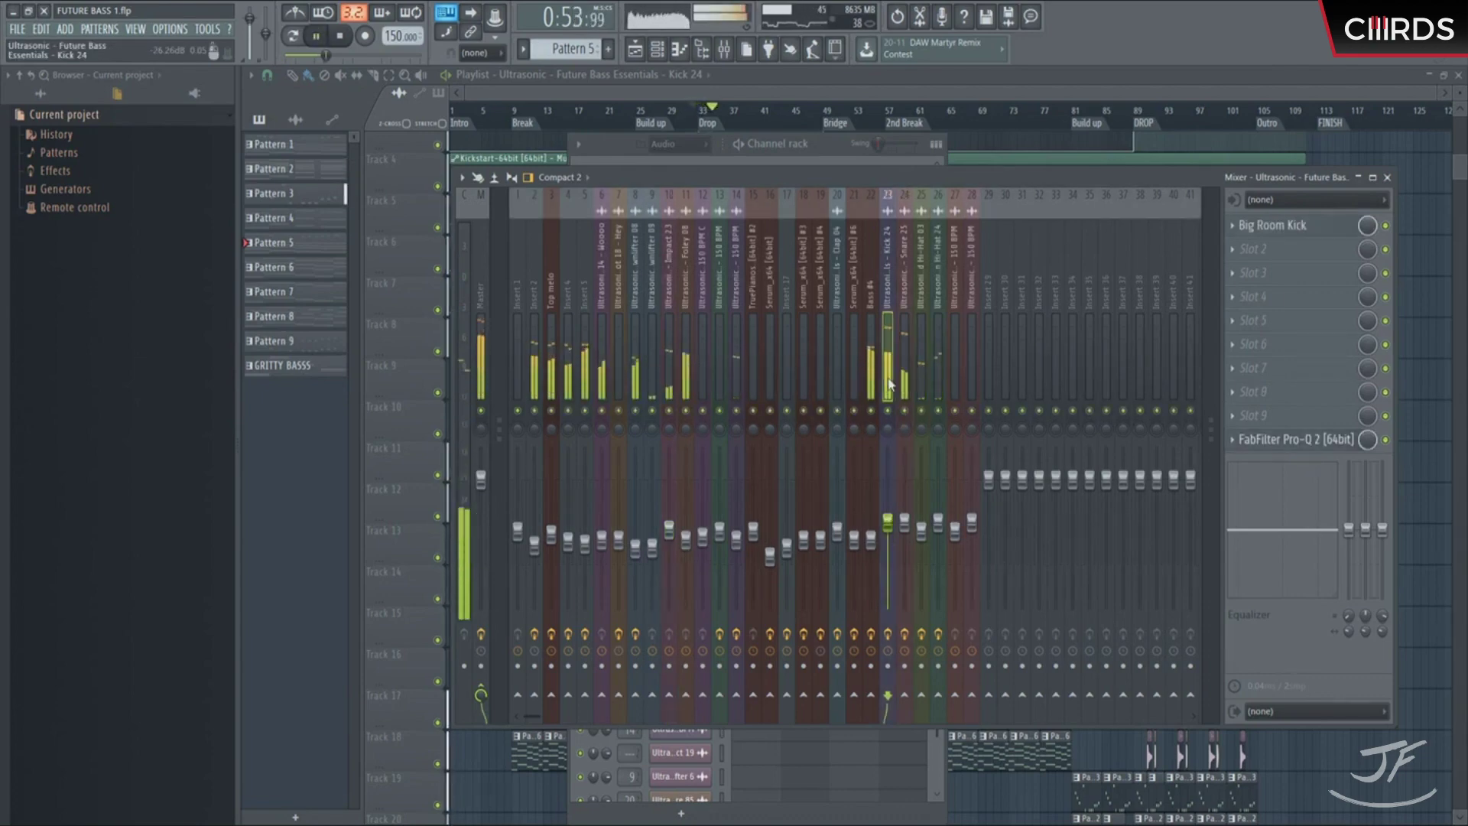
{"action": "left_click", "coordinate": [909, 523]}
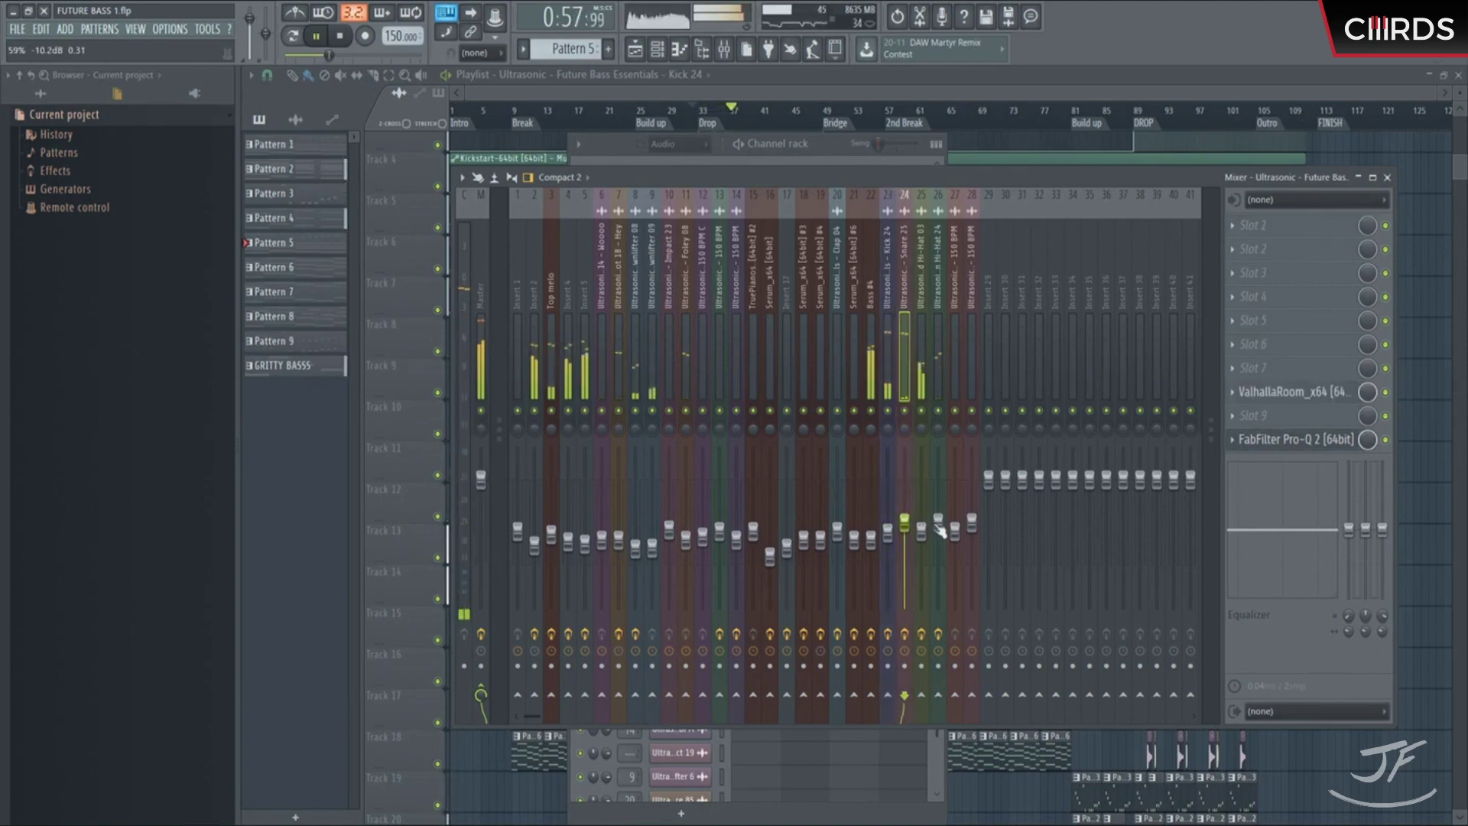
Step: Increase the Snare 25 ValhallaRoom reverb to a 15.2% mix, 23.8 ms predelay and 2.51 s decay
{"action": "left_click", "coordinate": [1285, 391]}
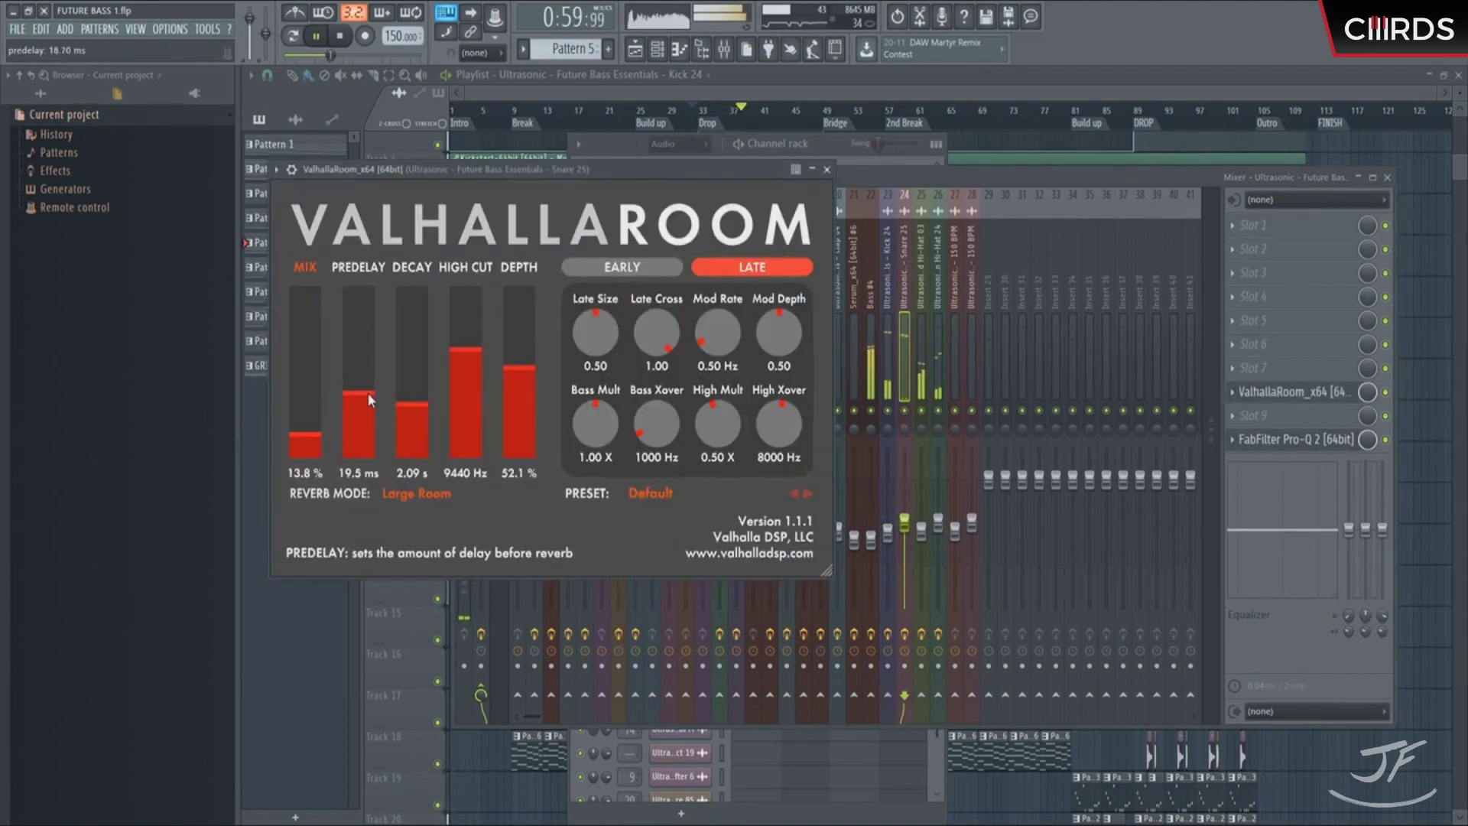
{"action": "scroll", "coordinate": [367, 392], "scroll_direction": "up", "scroll_amount": 4}
{"action": "scroll", "coordinate": [315, 429], "scroll_direction": "up", "scroll_amount": 1}
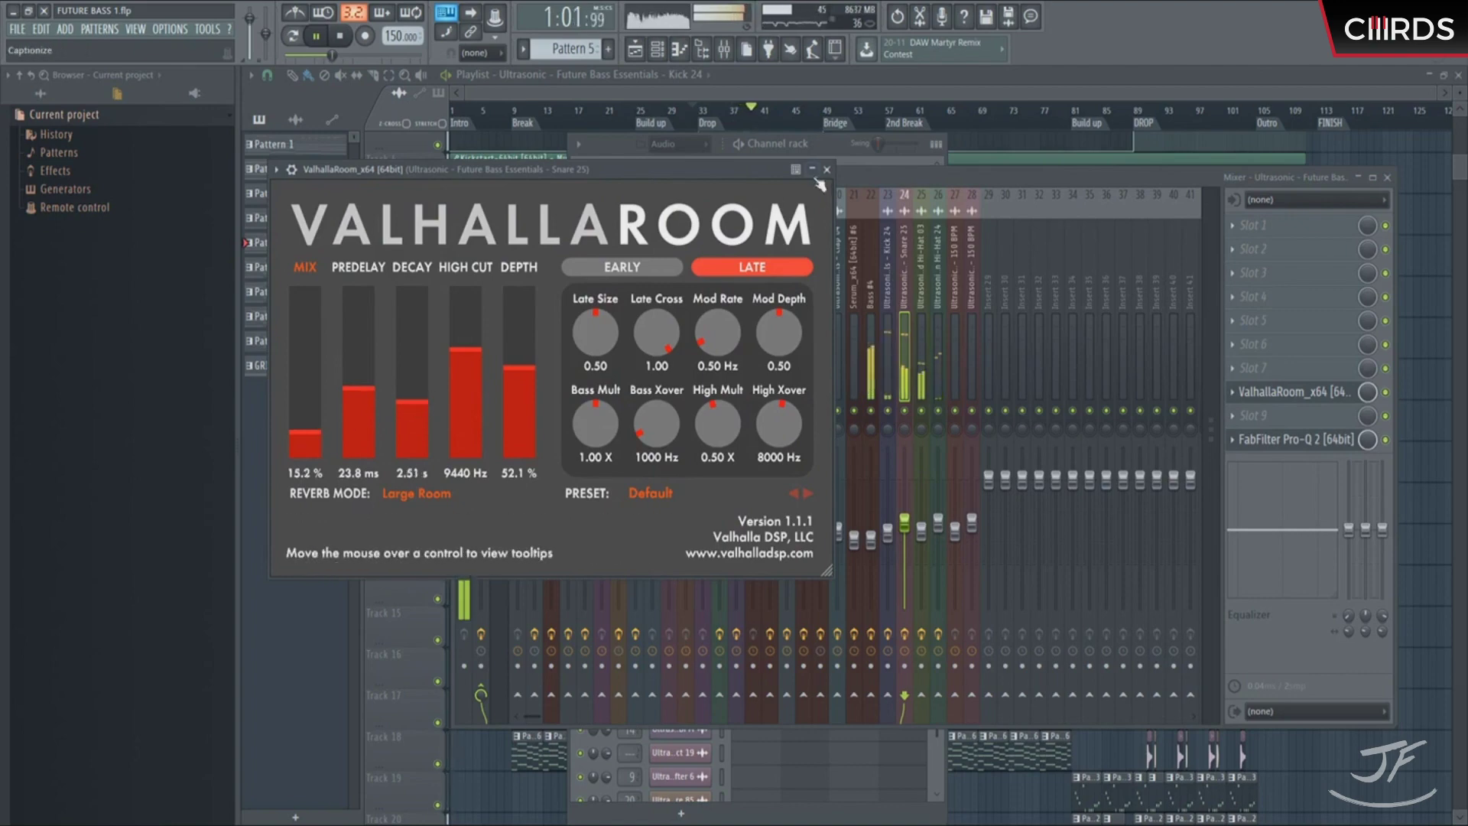
{"action": "left_click", "coordinate": [826, 169]}
{"action": "left_click", "coordinate": [859, 204]}
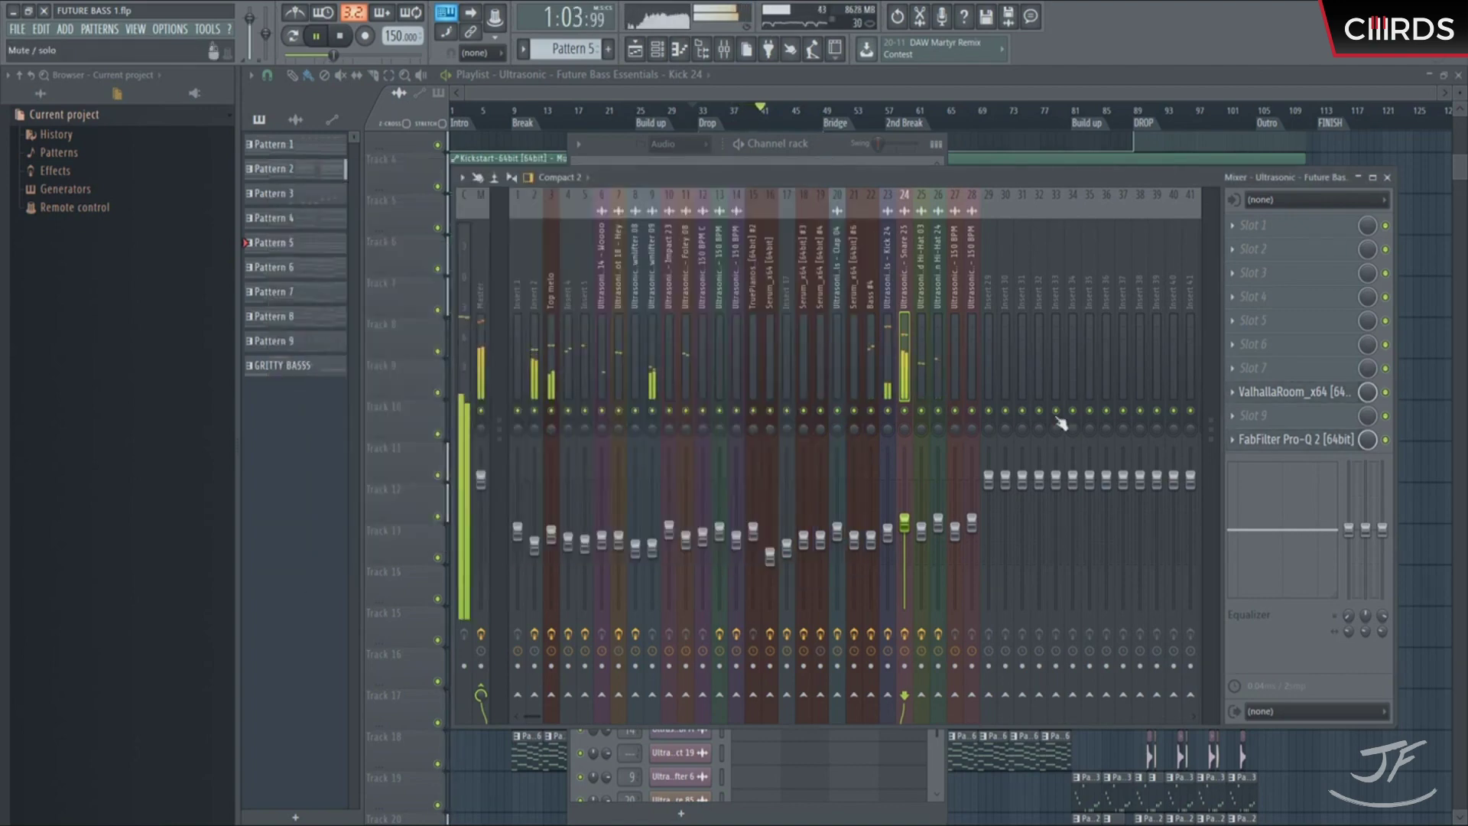
Step: In Snare 25's FabFilter Pro-Q 2, boost about 2 dB near 7.6 kHz and raise the low cut to about 77 Hz
{"action": "left_click", "coordinate": [1296, 439]}
{"action": "left_click_drag", "start_coordinate": [696, 379], "coordinate": [741, 341]}
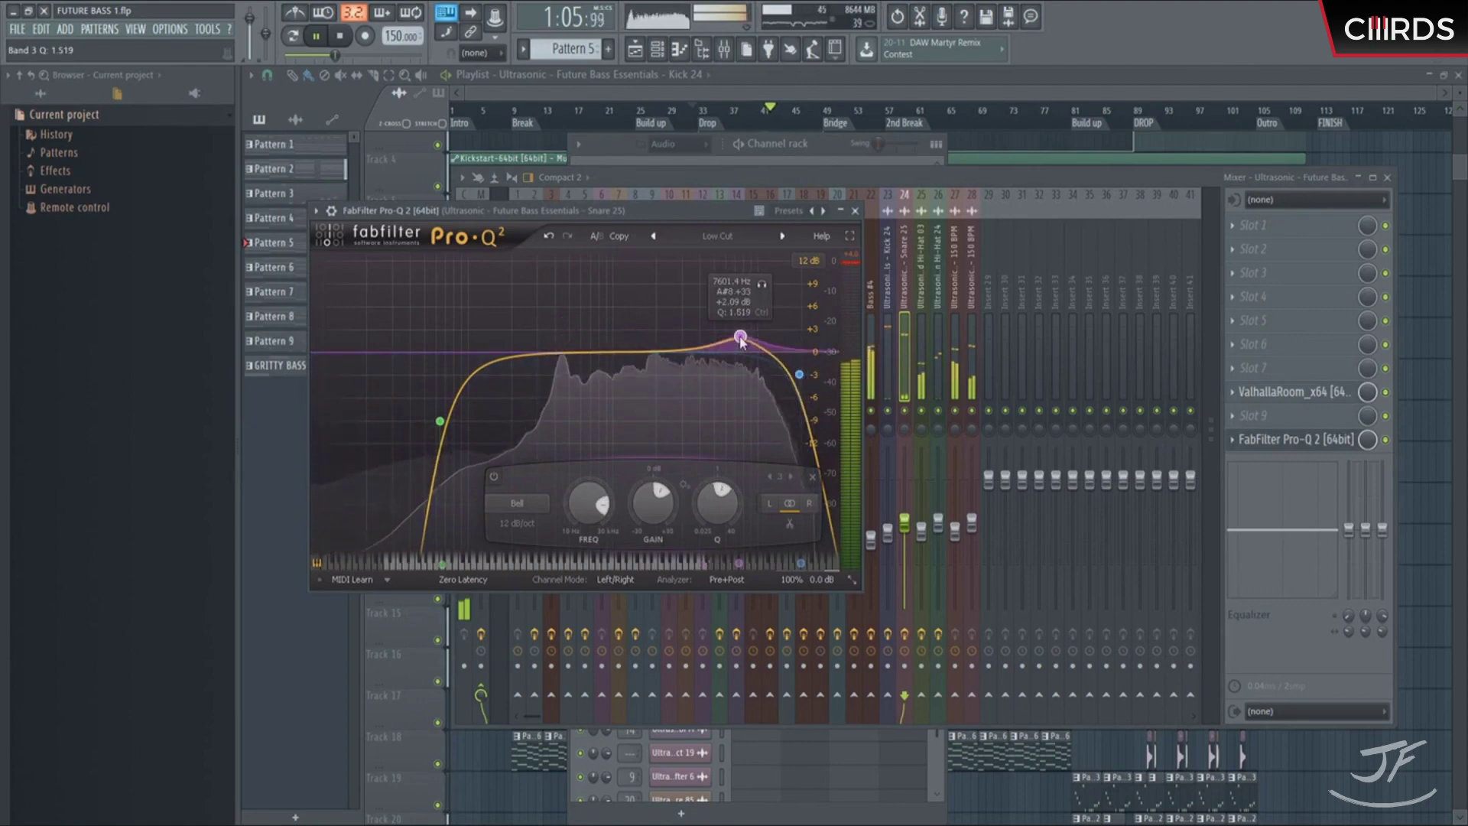
{"action": "mouse_move", "coordinate": [563, 344]}
{"action": "left_mouse_down"}
{"action": "mouse_move", "coordinate": [557, 327]}
{"action": "mouse_move", "coordinate": [558, 357]}
{"action": "left_mouse_up"}
{"action": "left_click_drag", "start_coordinate": [439, 421], "coordinate": [454, 393]}
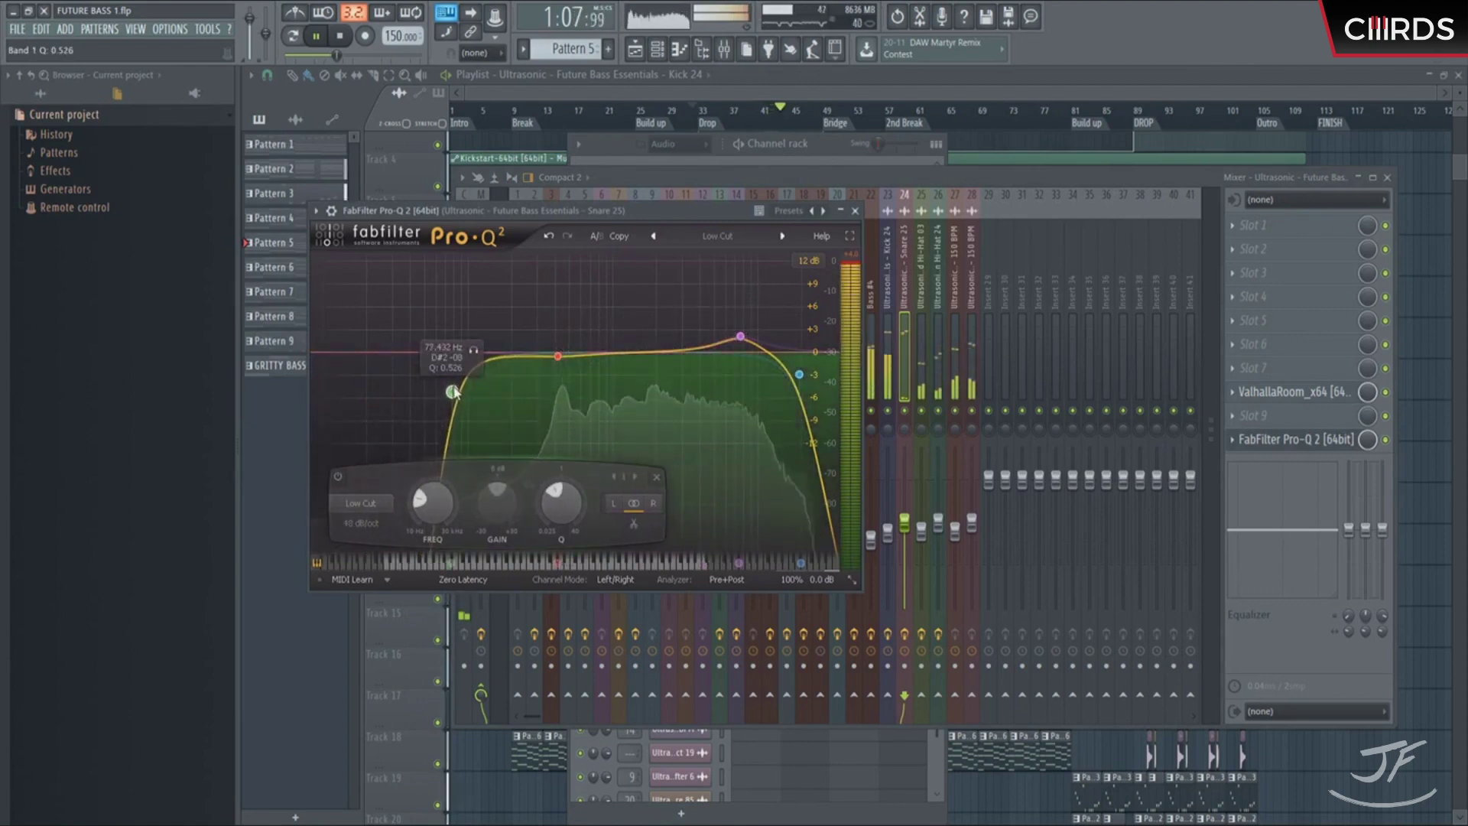
Step: Shape the snare EQ with a low-mid dip, a 1.4 dB boost near 3.4 kHz and a 2.3 dB boost near 9.3 kHz
{"action": "mouse_move", "coordinate": [559, 355]}
{"action": "left_mouse_down"}
{"action": "mouse_move", "coordinate": [558, 328]}
{"action": "mouse_move", "coordinate": [555, 367]}
{"action": "left_mouse_up"}
{"action": "left_click", "coordinate": [691, 345]}
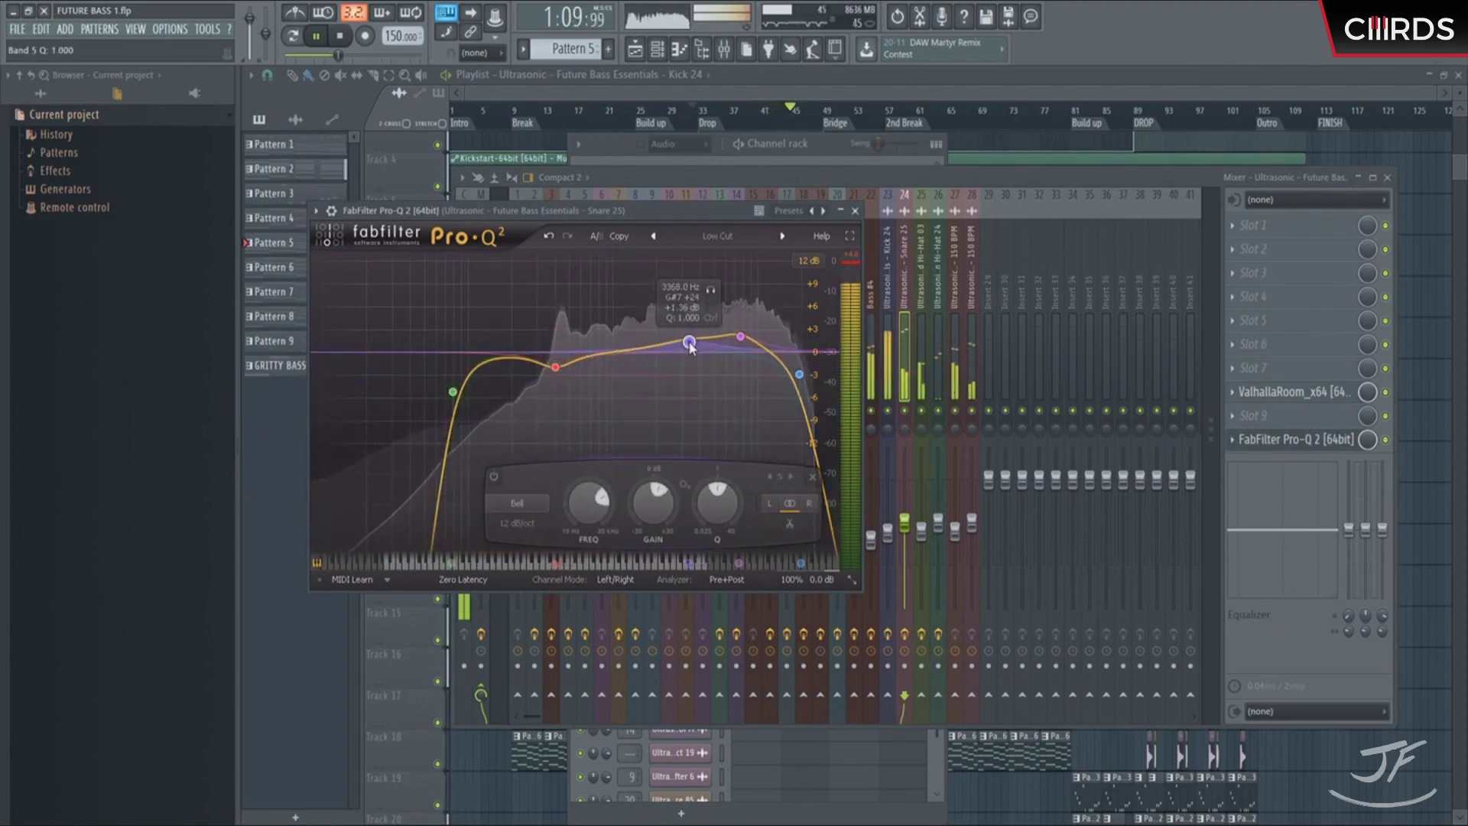
{"action": "left_click_drag", "start_coordinate": [741, 336], "coordinate": [724, 363]}
{"action": "left_click", "coordinate": [727, 351]}
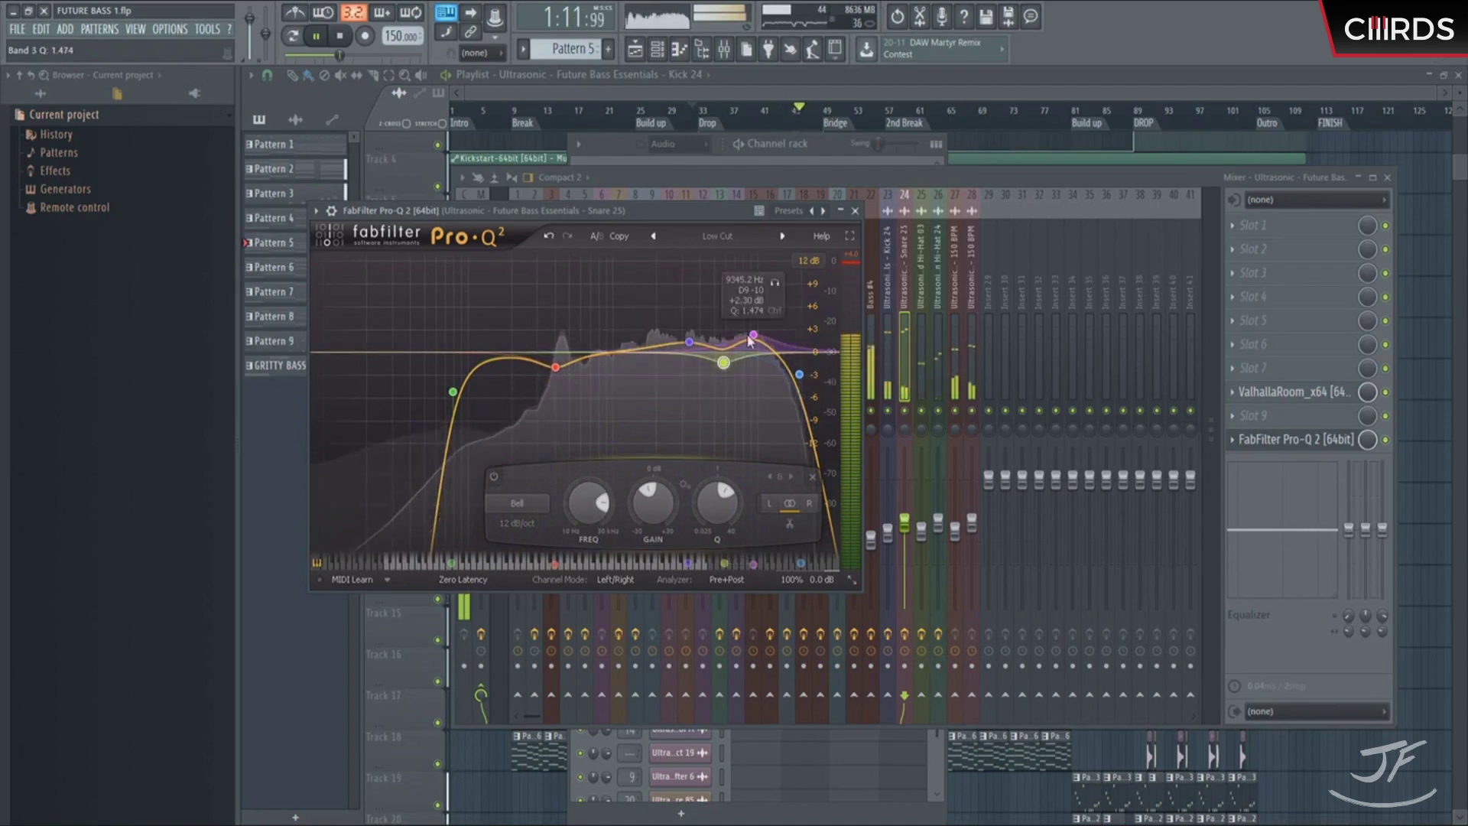
{"action": "left_click", "coordinate": [795, 374]}
{"action": "left_click", "coordinate": [856, 211]}
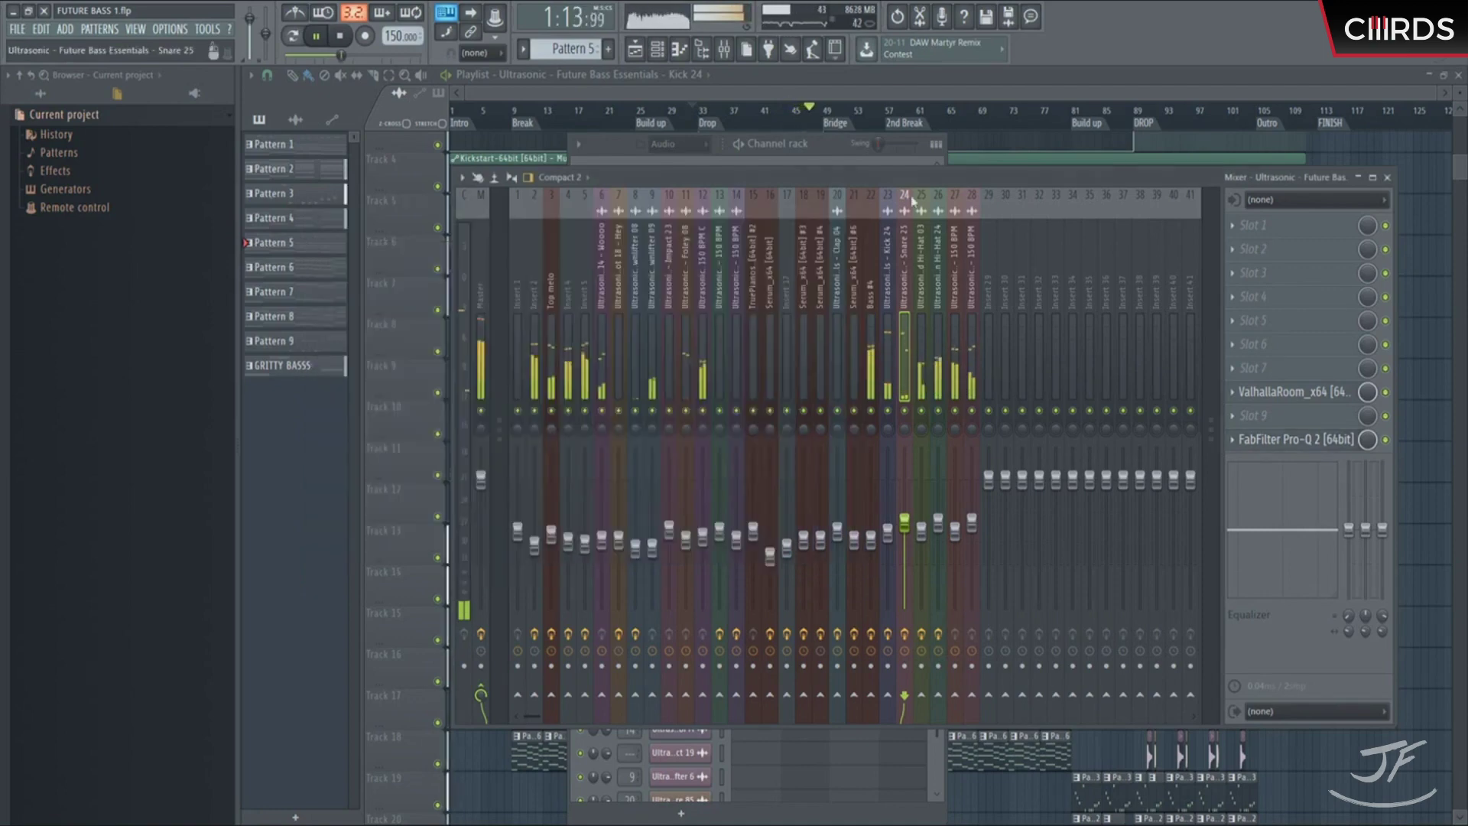
{"action": "left_click", "coordinate": [967, 388]}
{"action": "left_click", "coordinate": [957, 469]}
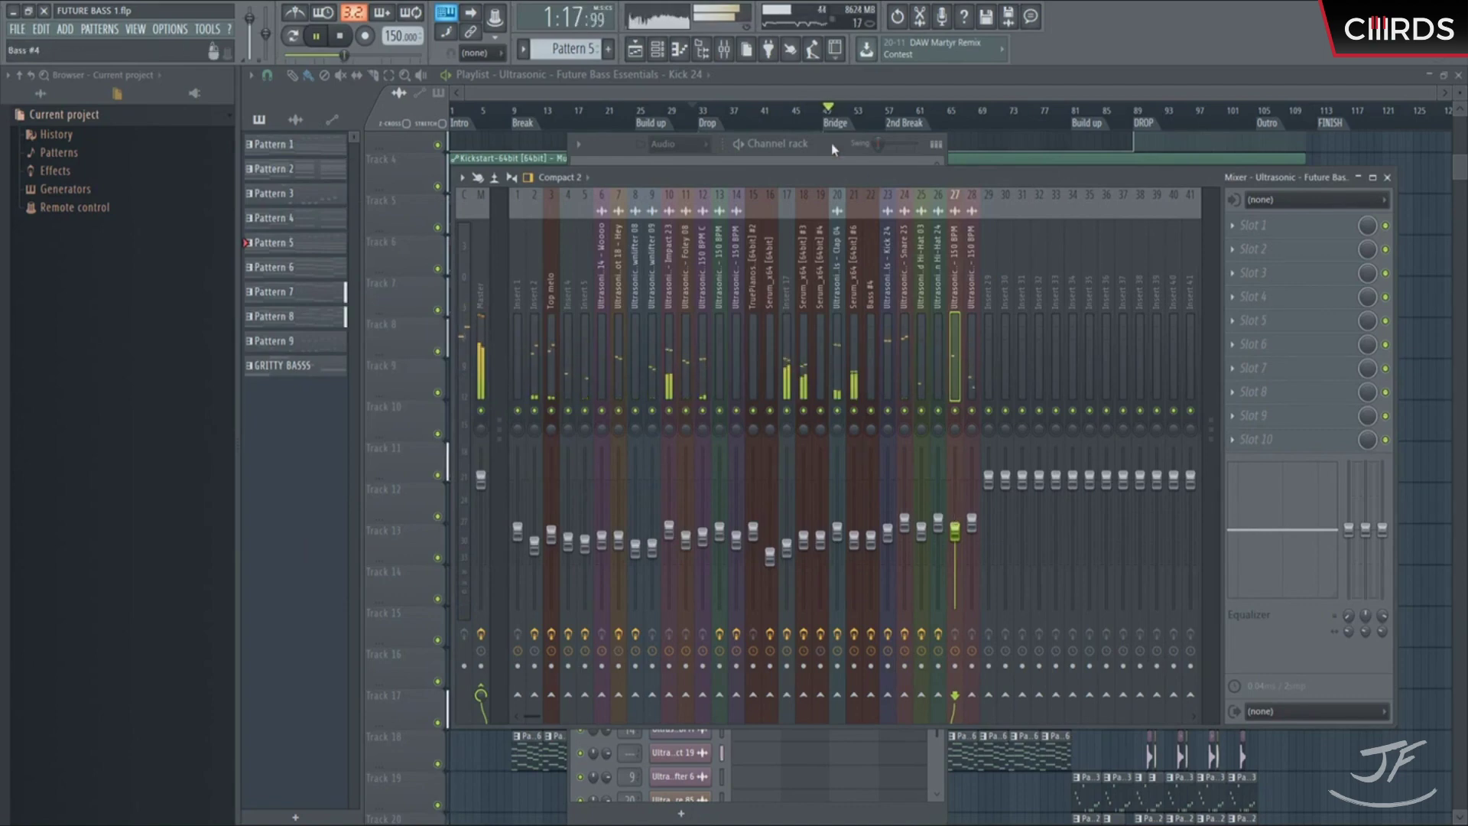
Step: Route the Bridge's Kick 02 sample to free mixer track 29 and lower its fader
{"action": "key", "text": "F12"}
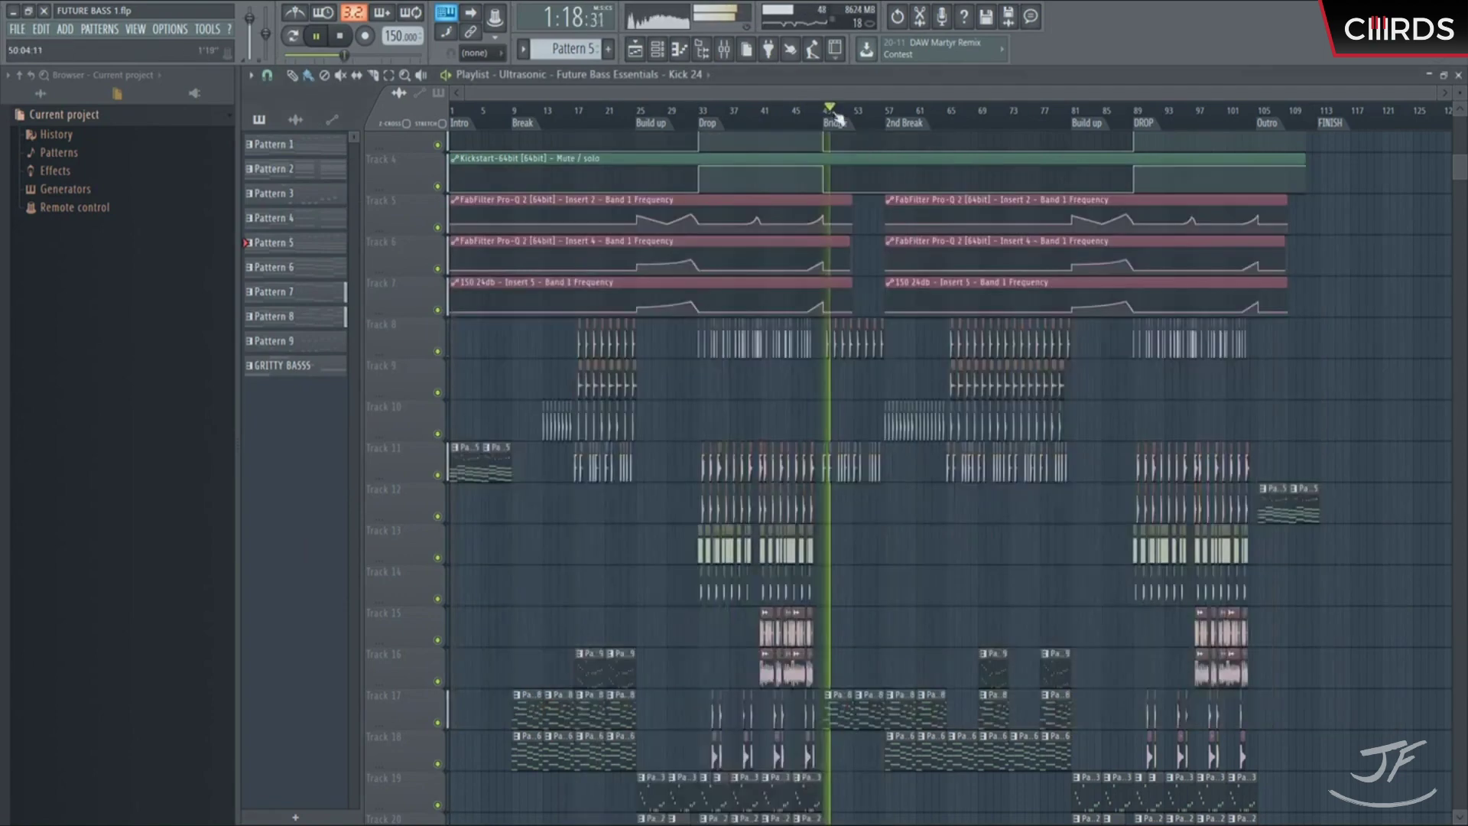
{"action": "scroll", "coordinate": [810, 367], "scroll_direction": "up", "scroll_amount": 6}
{"action": "double_click", "coordinate": [778, 474]}
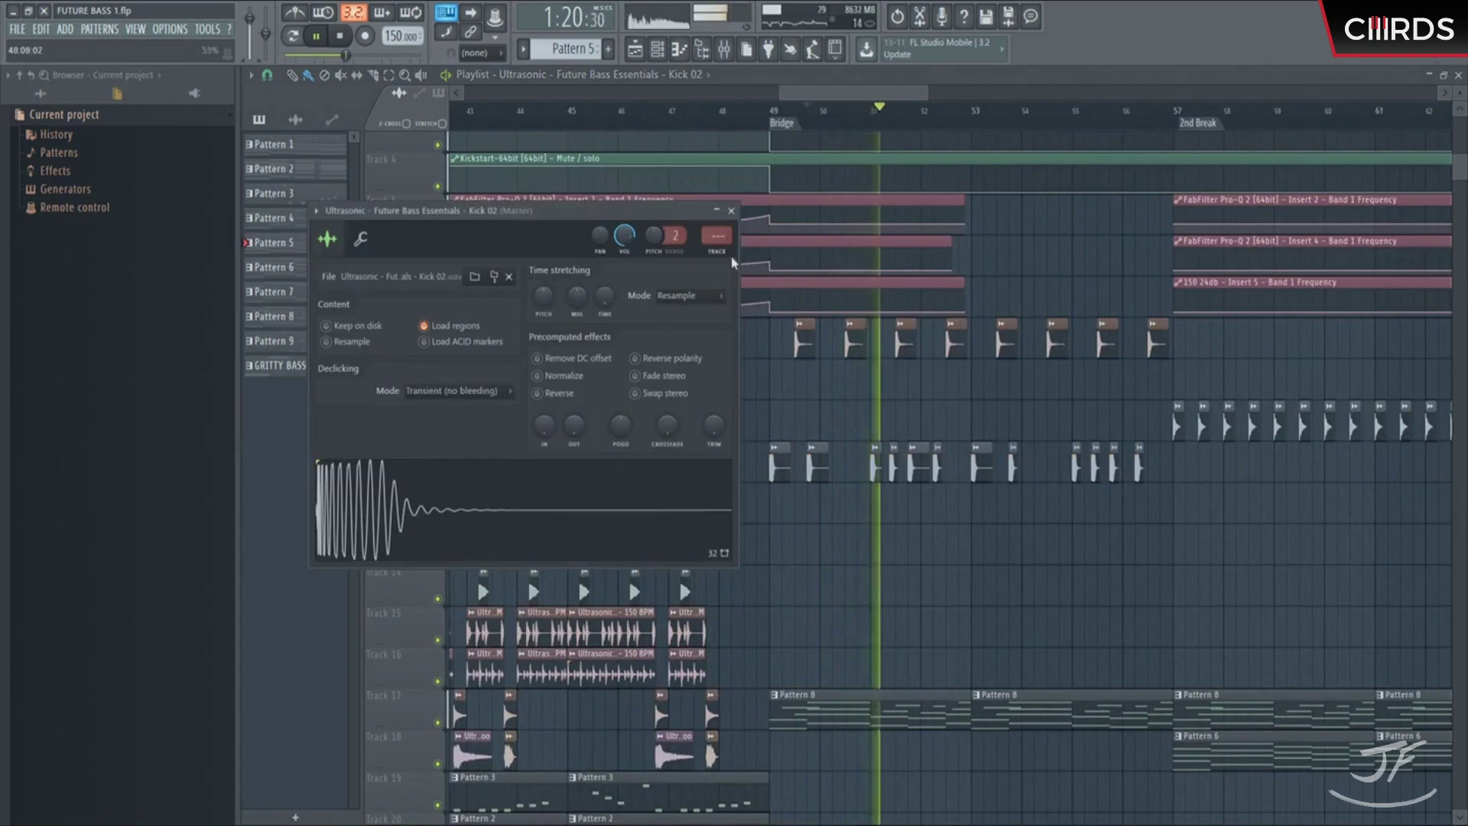
{"action": "key", "text": "F9"}
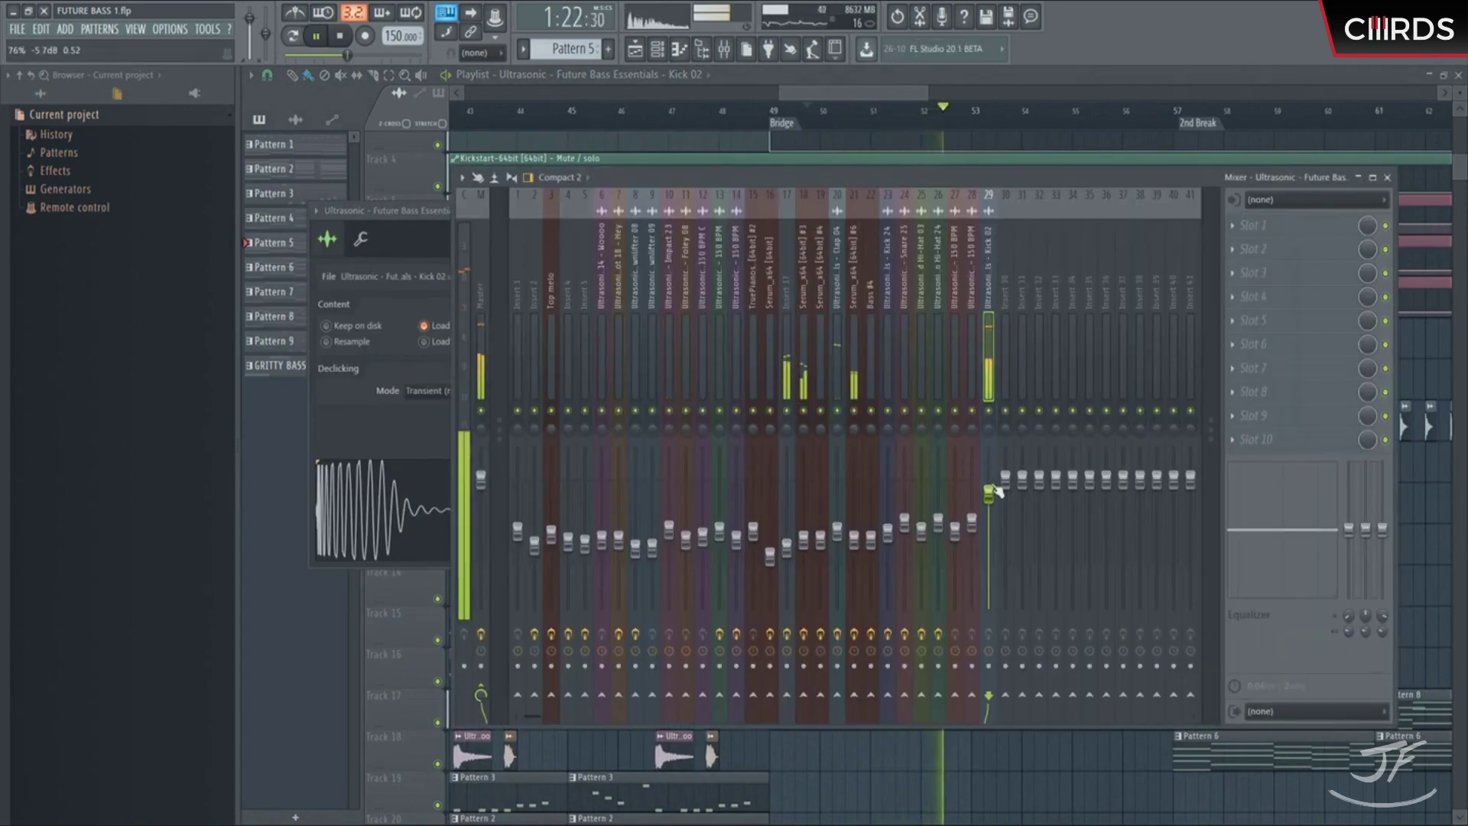
{"action": "key", "text": "F12"}
Step: Open the Bridge's Snare 70 sample and check which mixer track it uses and its level
{"action": "double_click", "coordinate": [876, 336]}
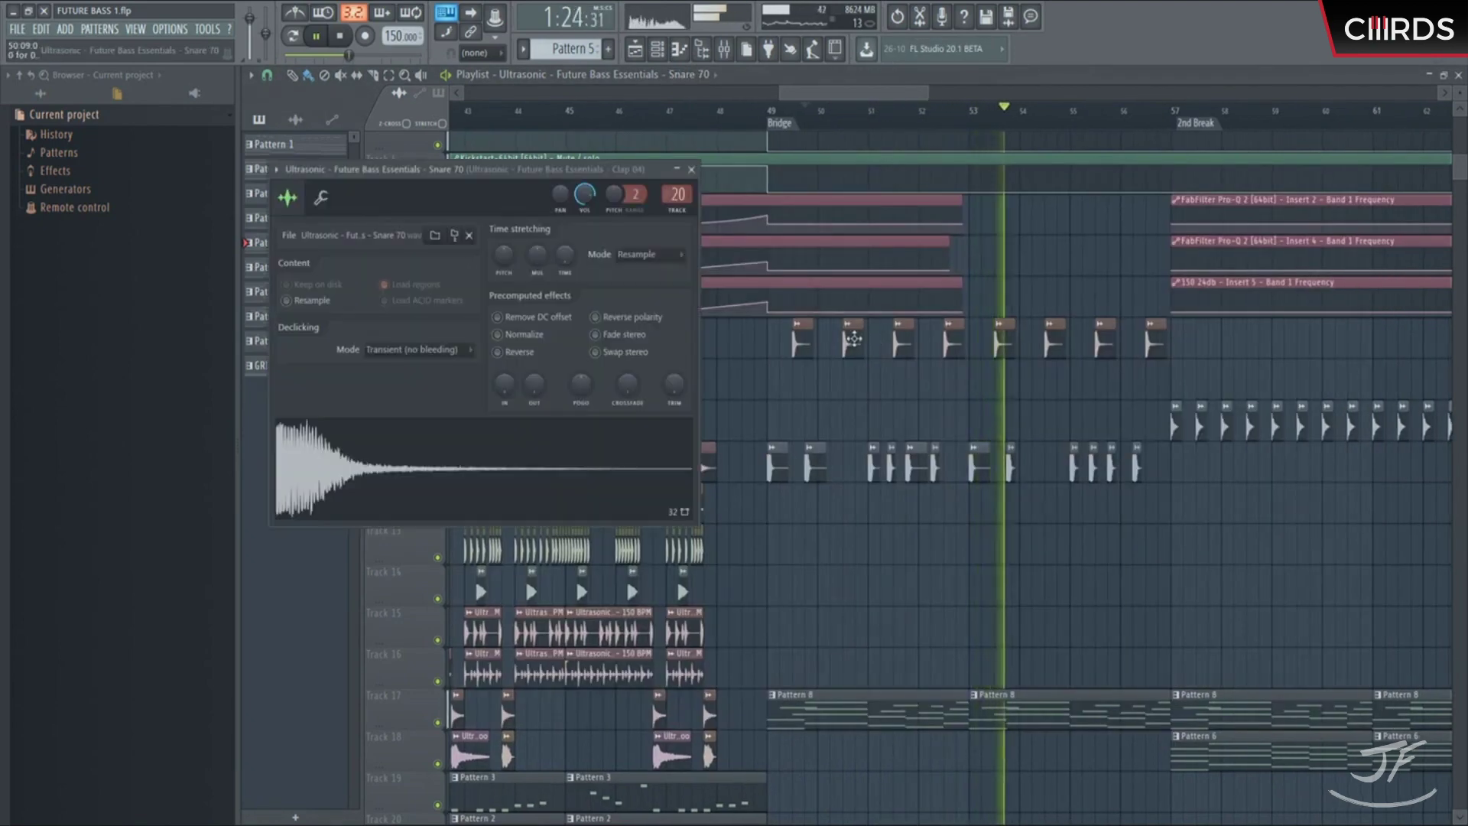
{"action": "key", "text": "Escape"}
{"action": "key", "text": "F9"}
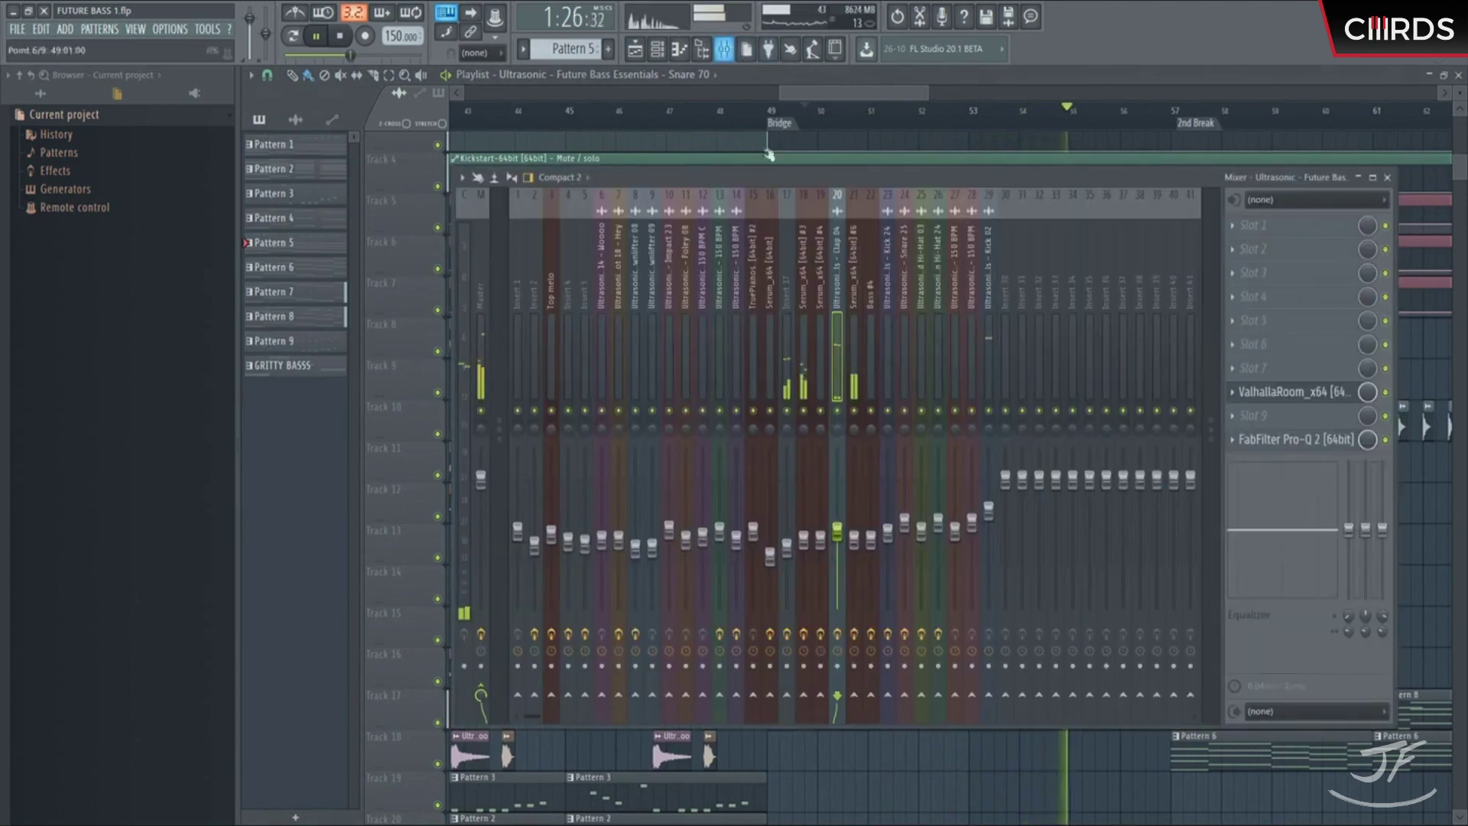
Step: Add FabFilter Pro-Q 2 to Kick 02 with a low cut near 74 Hz, a high cut, two slight dips and a slight high boost
{"action": "left_click", "coordinate": [991, 489]}
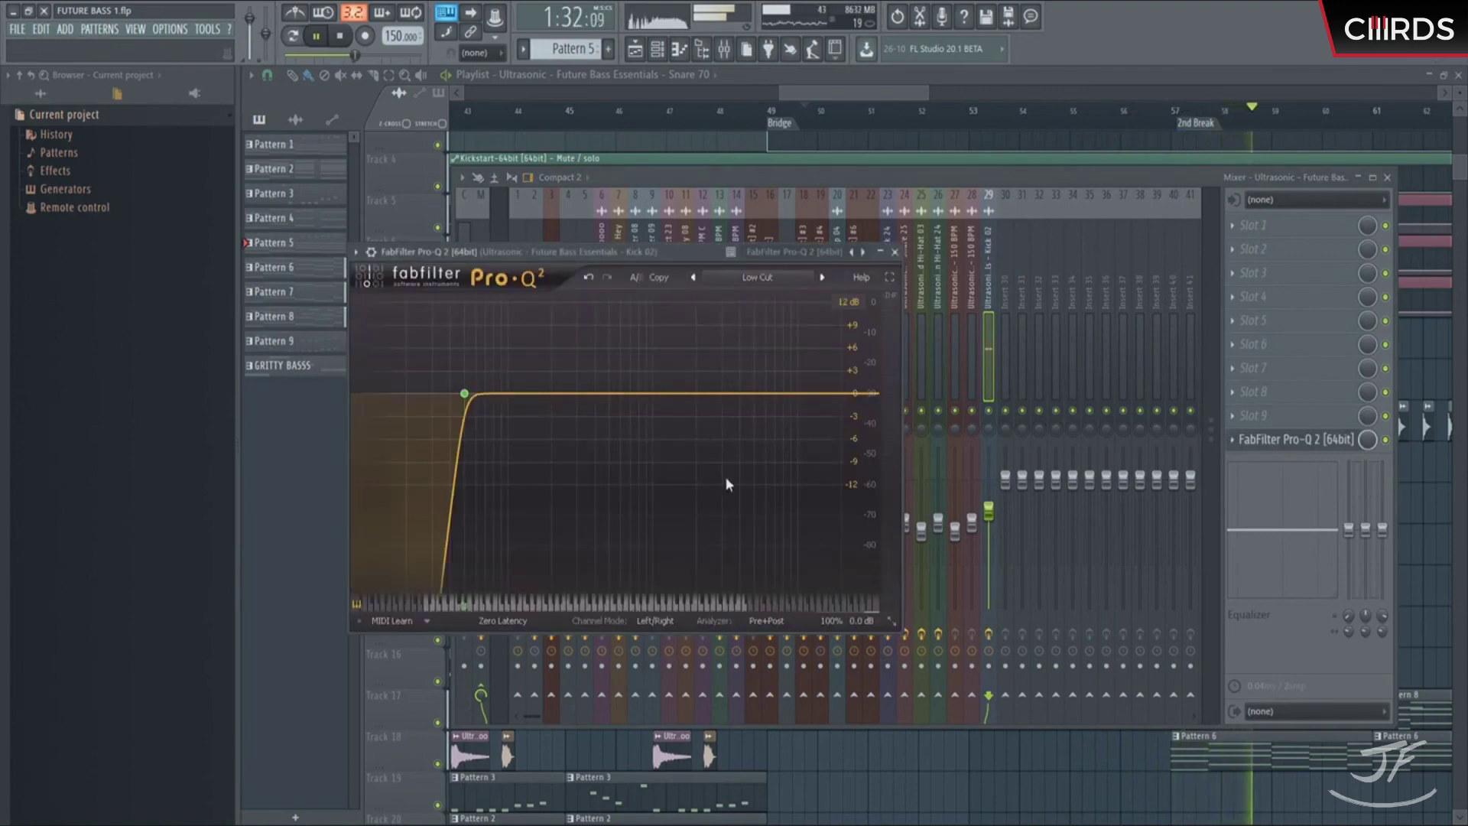
{"action": "left_click_drag", "start_coordinate": [875, 393], "coordinate": [825, 393]}
{"action": "left_click_drag", "start_coordinate": [464, 393], "coordinate": [488, 410]}
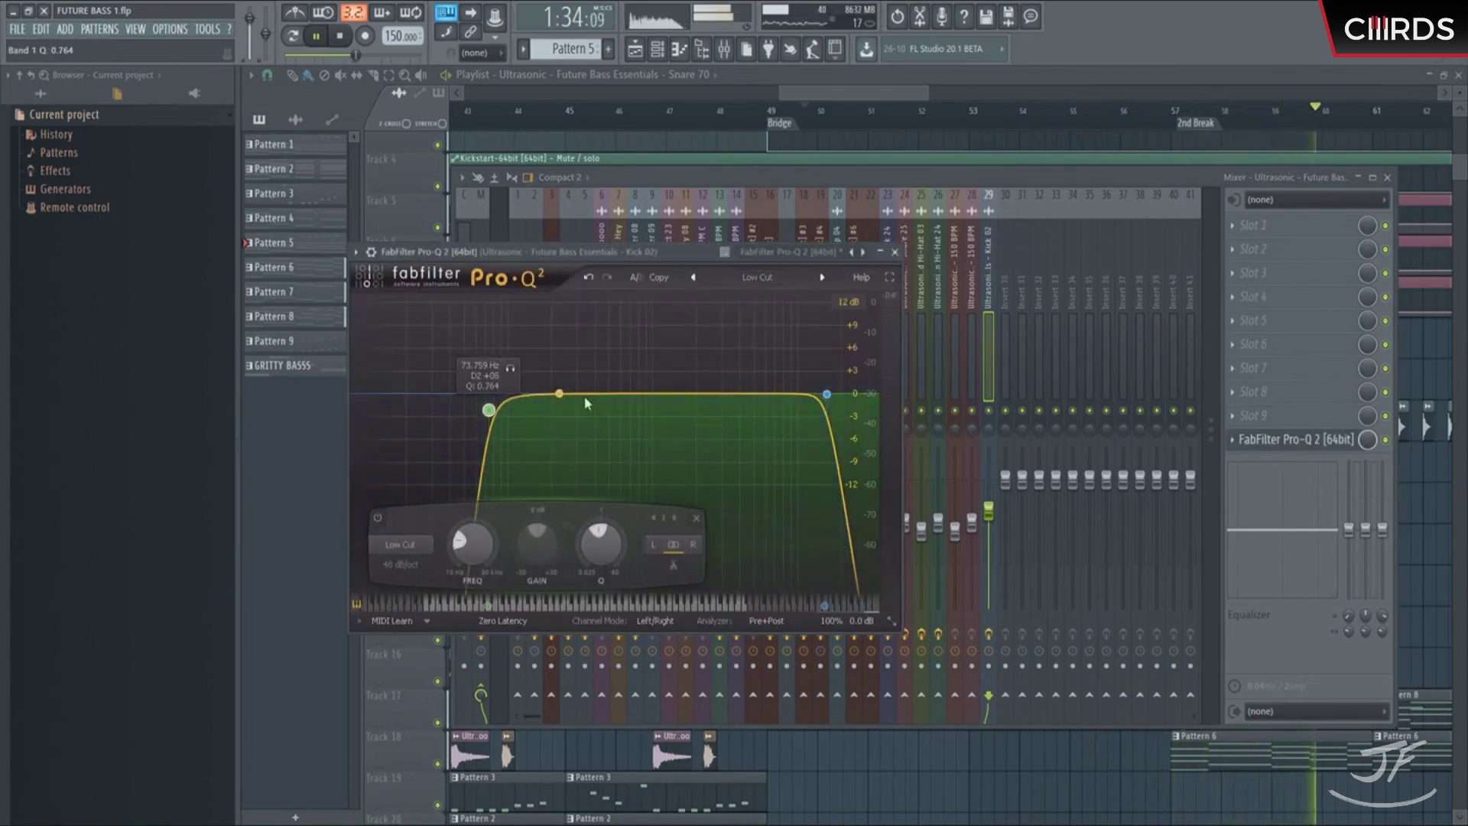
{"action": "left_click", "coordinate": [767, 390]}
{"action": "left_click", "coordinate": [700, 399]}
{"action": "left_click", "coordinate": [531, 403]}
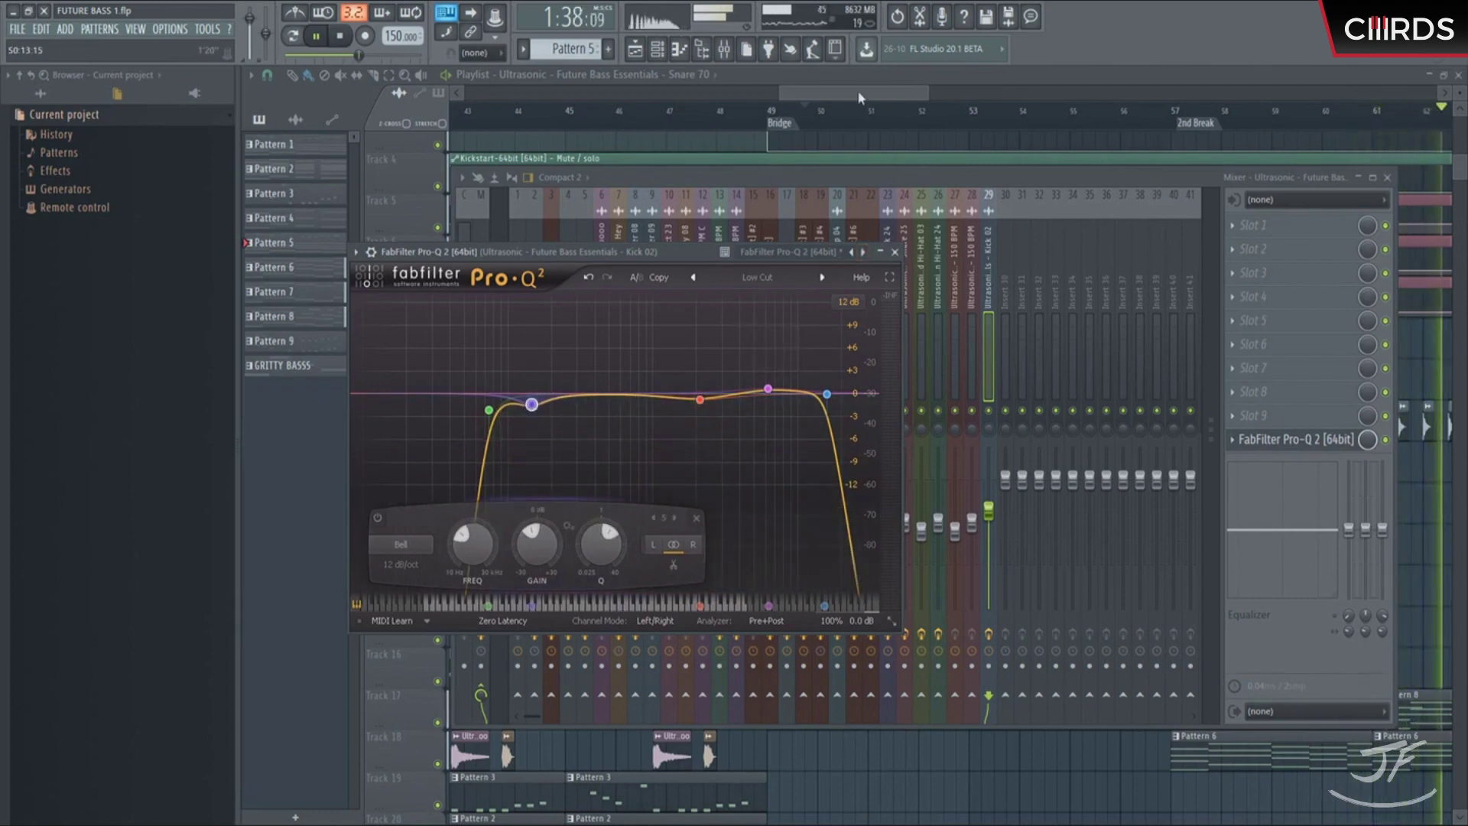
Step: Reopen the Kick 02 sample before the 2nd Break and check its mixer track during playback
{"action": "left_click", "coordinate": [908, 162]}
{"action": "double_click", "coordinate": [986, 468]}
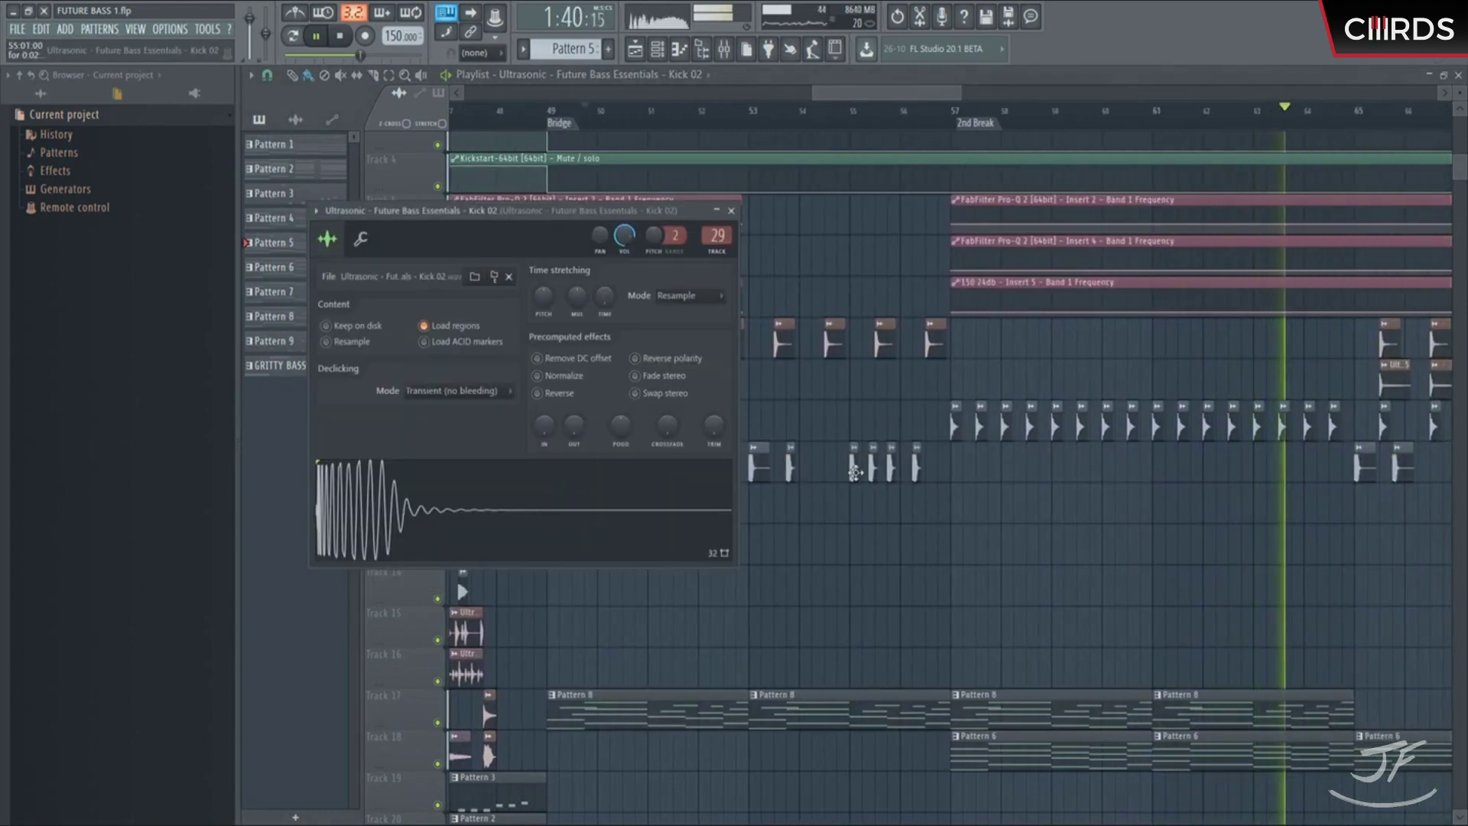
{"action": "key", "text": "Escape"}
{"action": "key", "text": "F9"}
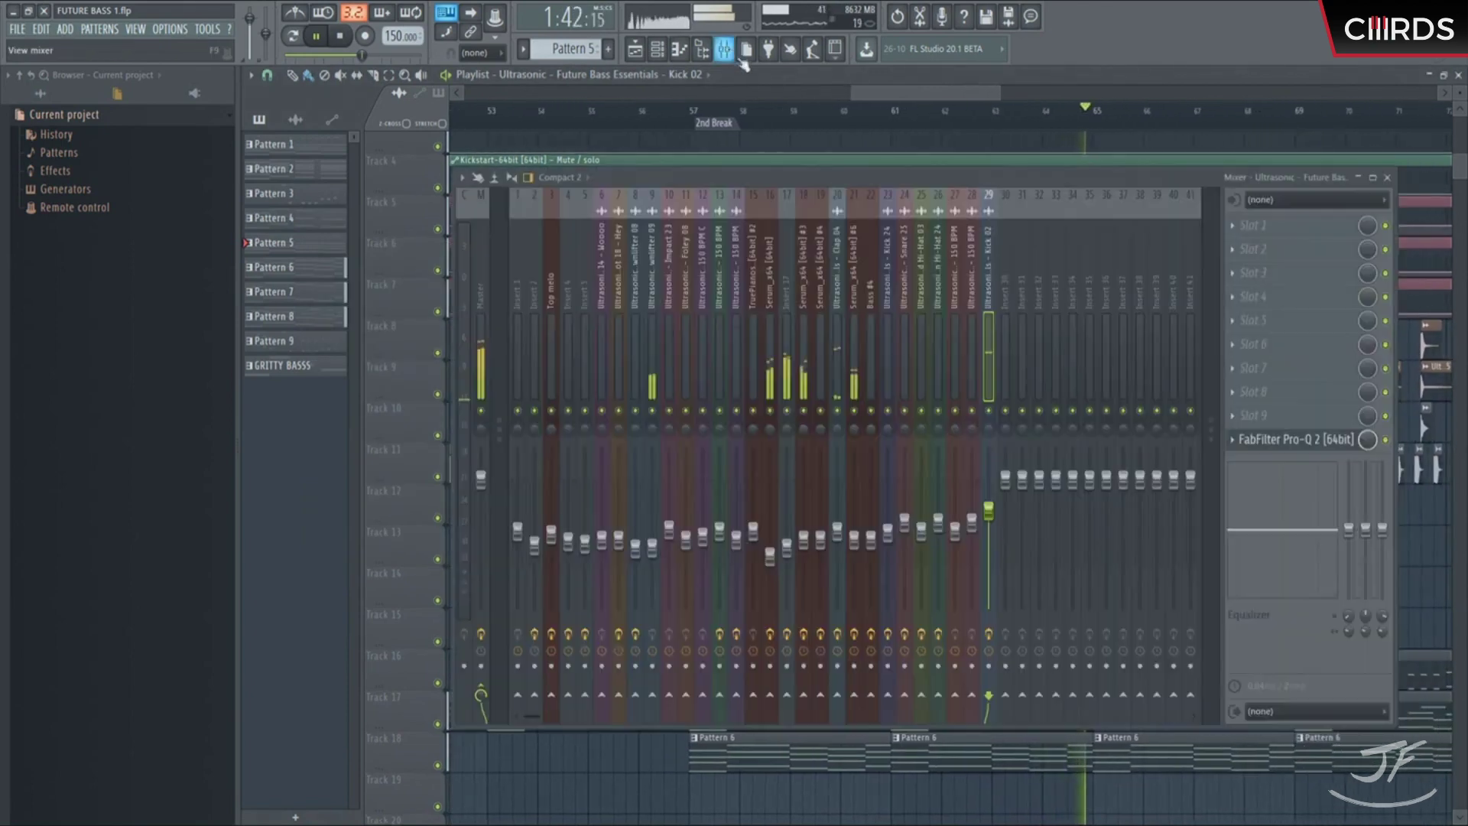
{"action": "key", "text": "F9"}
Step: Open the Impact 23 sample in the 2nd Break and check its mixer level against the playback
{"action": "scroll", "coordinate": [1057, 513], "scroll_direction": "down", "scroll_amount": 6}
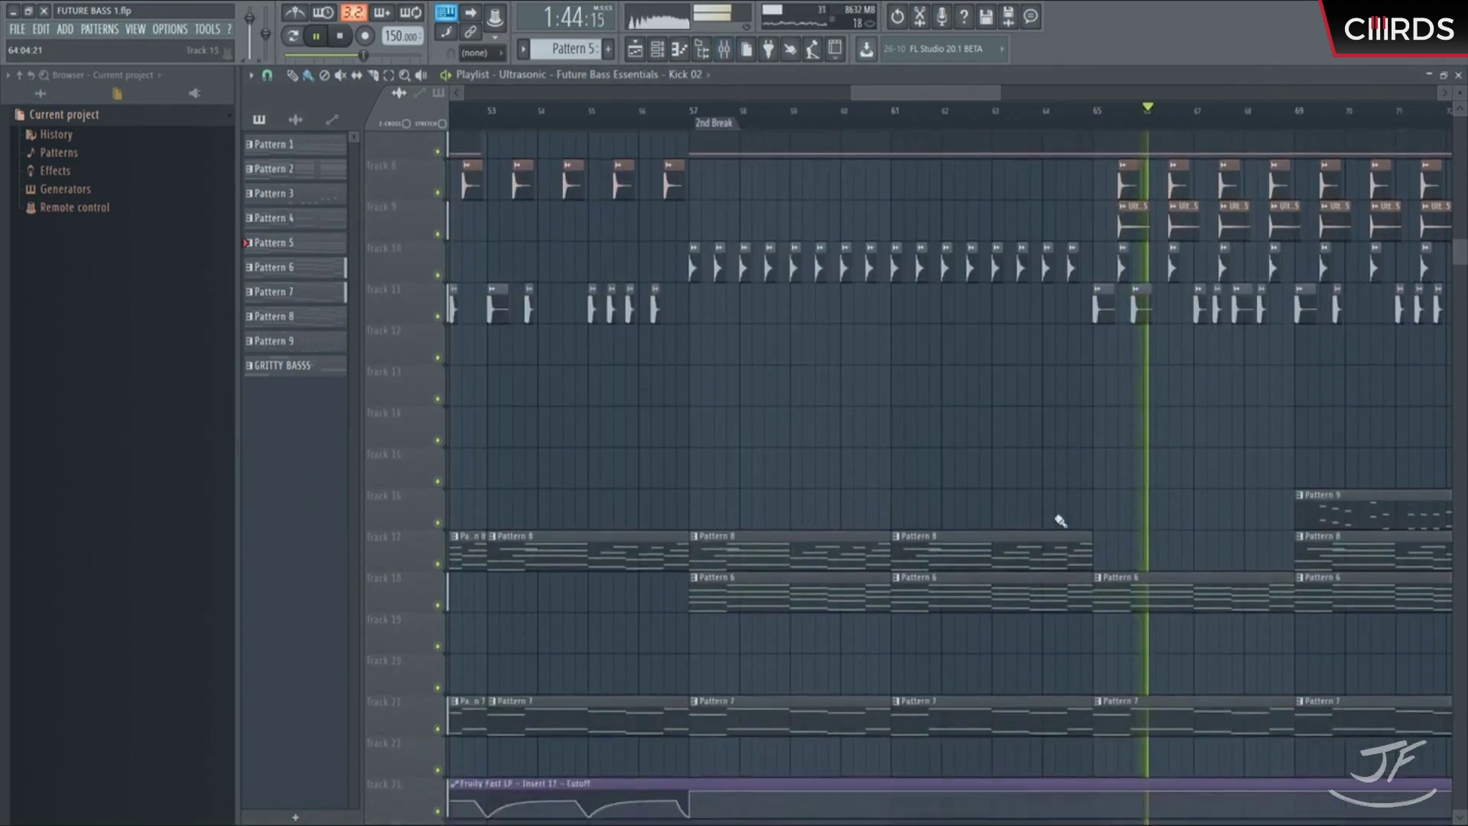
{"action": "key", "text": "space"}
{"action": "double_click", "coordinate": [1143, 623]}
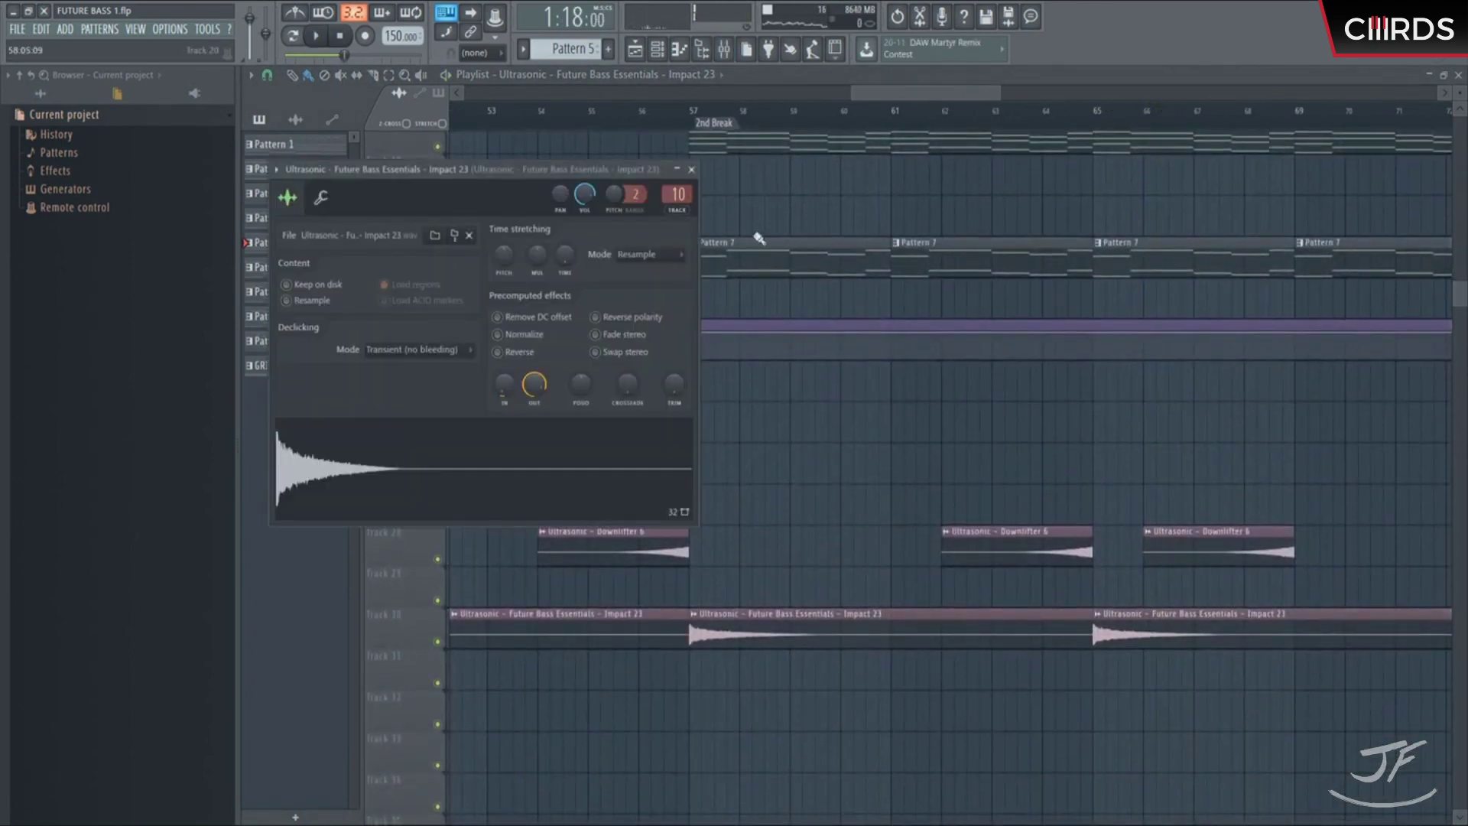
{"action": "key", "text": "F9"}
{"action": "key", "text": "space"}
{"action": "key", "text": "F9"}
{"action": "key", "text": "Escape"}
Step: Route the Impact 19 sample at bar 65 to mixer track 30 and lower its fader to about -9.8 dB
{"action": "scroll", "coordinate": [1426, 454], "scroll_direction": "down", "scroll_amount": 8}
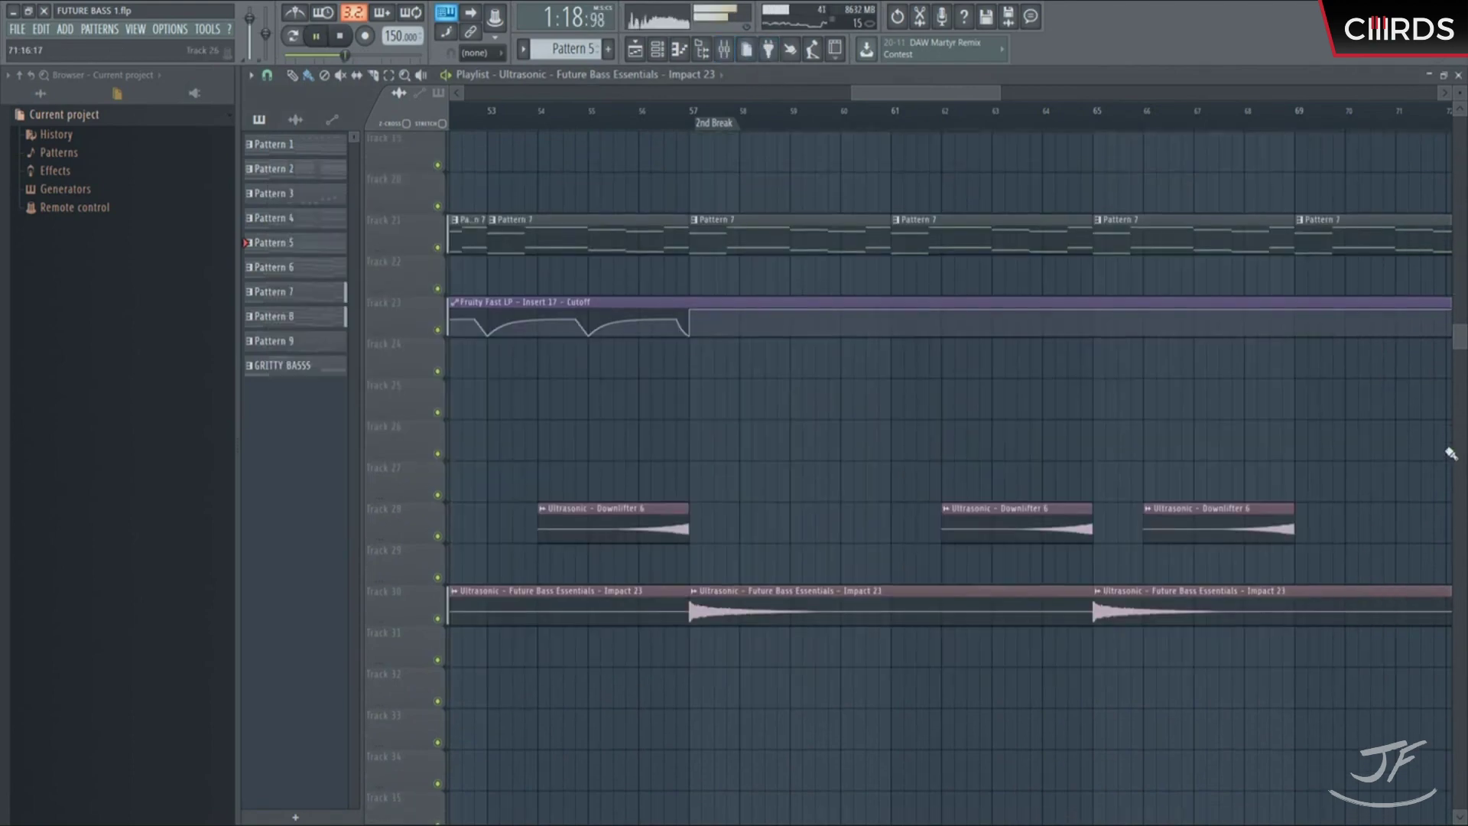
{"action": "scroll", "coordinate": [1426, 454], "scroll_direction": "down", "scroll_amount": 4}
{"action": "left_click", "coordinate": [1025, 122]}
{"action": "double_click", "coordinate": [1132, 536]}
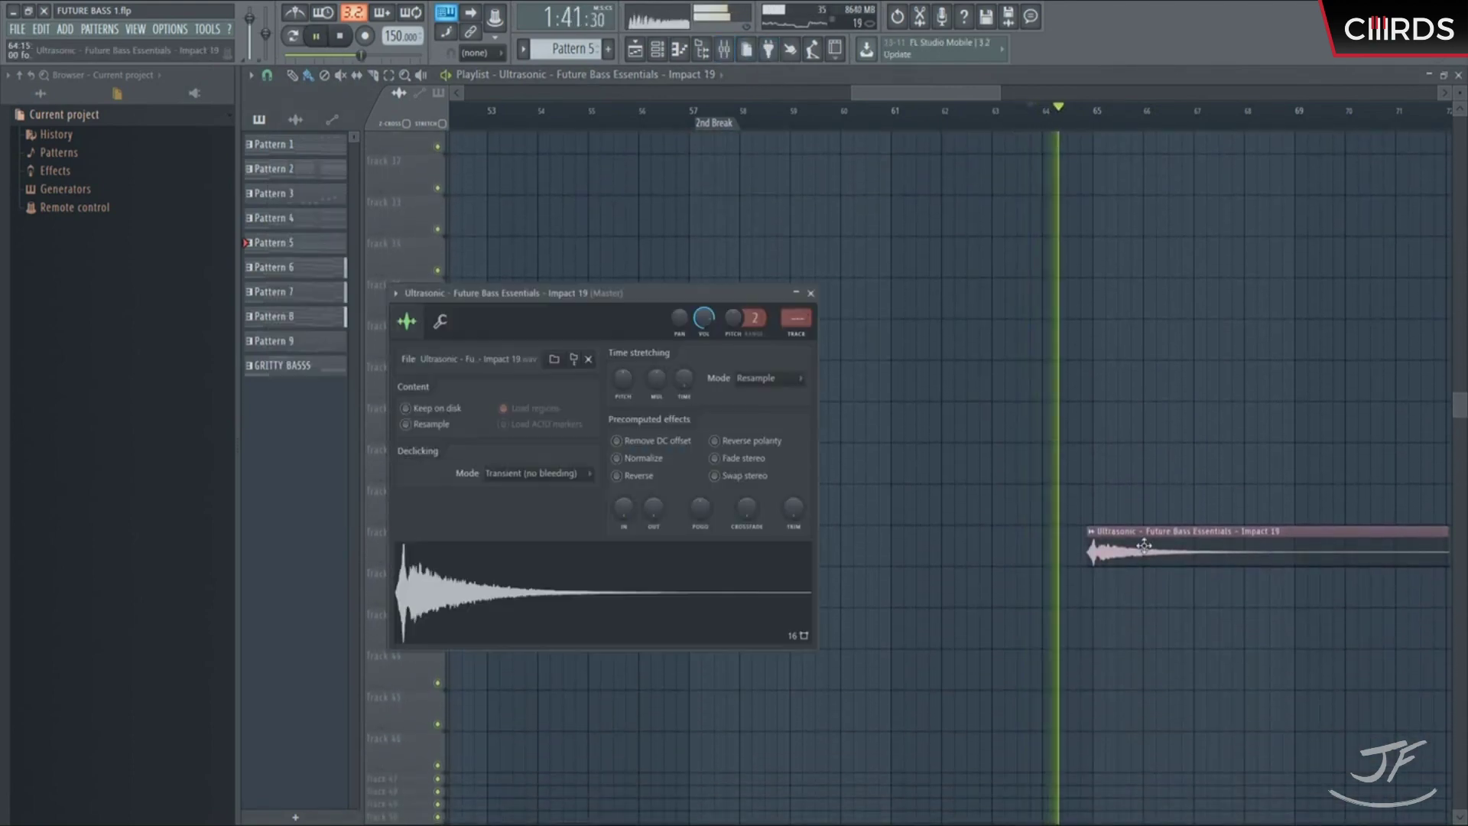
{"action": "key", "text": "F9"}
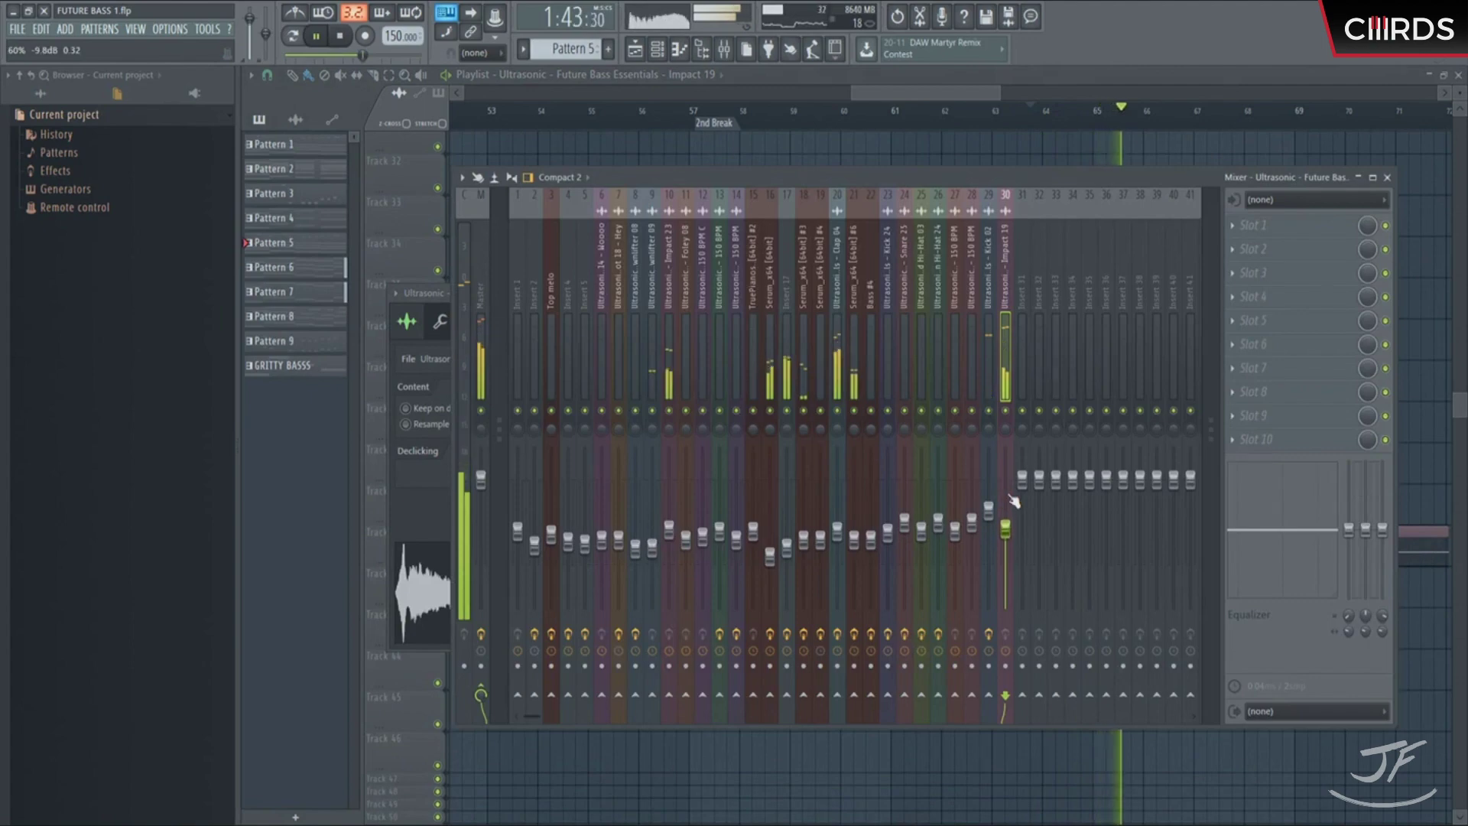
Step: Replay the Impact 19 hit at bar 65 and raise its mixer fader slightly
{"action": "key", "text": "space"}
{"action": "key", "text": "F9"}
{"action": "key", "text": "Escape"}
{"action": "scroll", "coordinate": [937, 229], "scroll_direction": "up", "scroll_amount": 3}
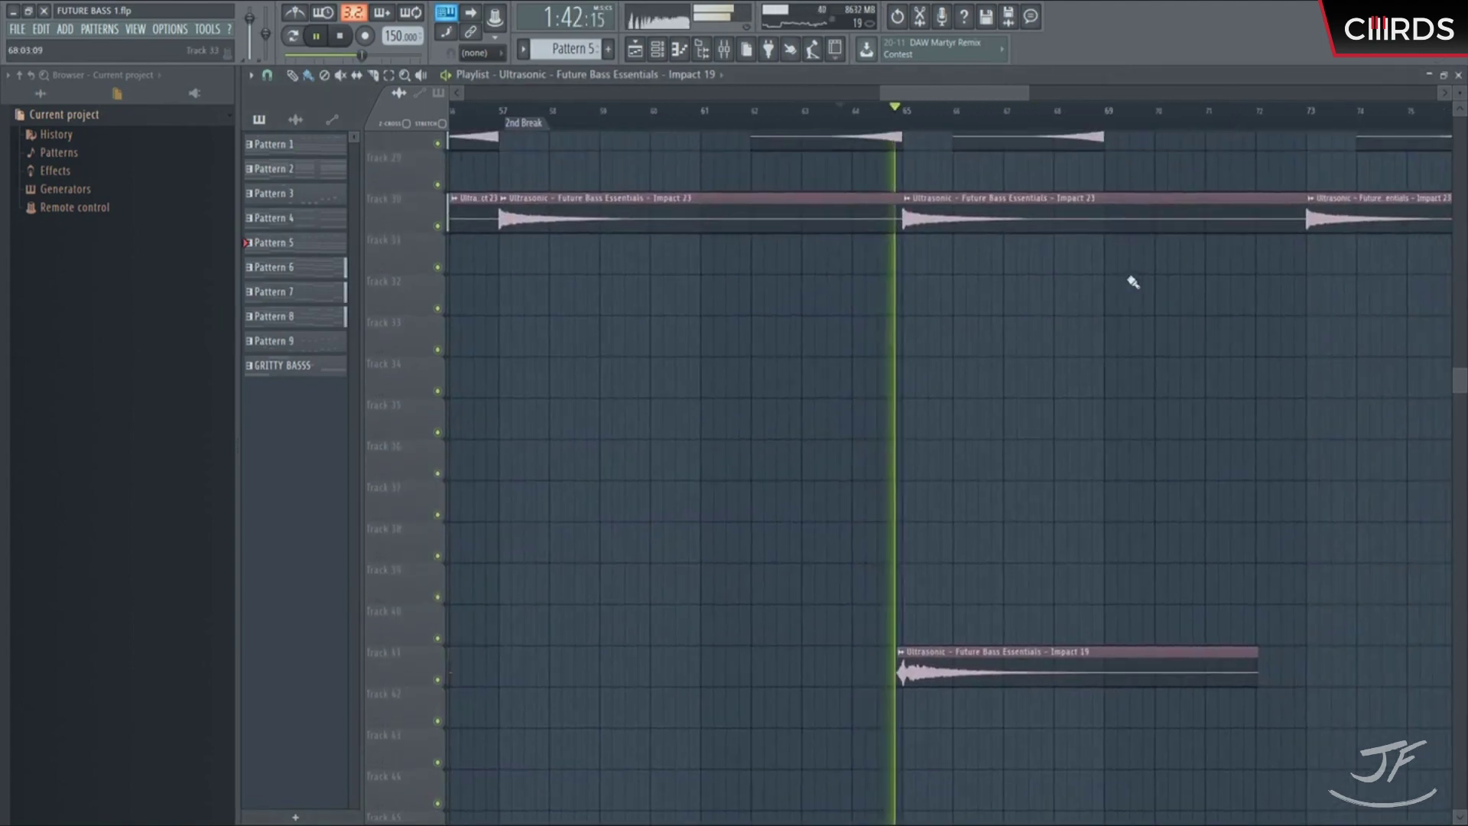
{"action": "double_click", "coordinate": [990, 662]}
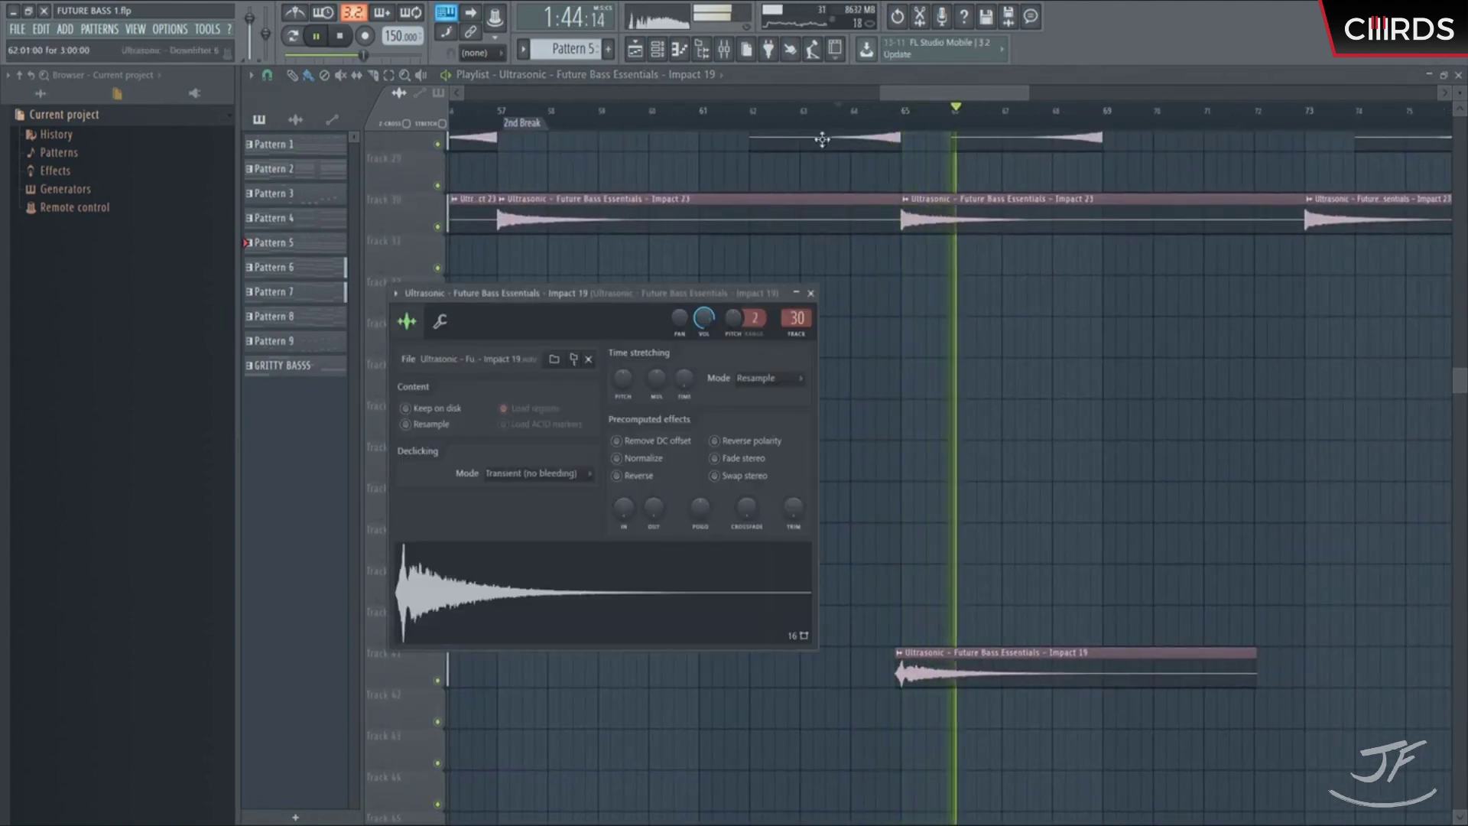
{"action": "left_click", "coordinate": [724, 49]}
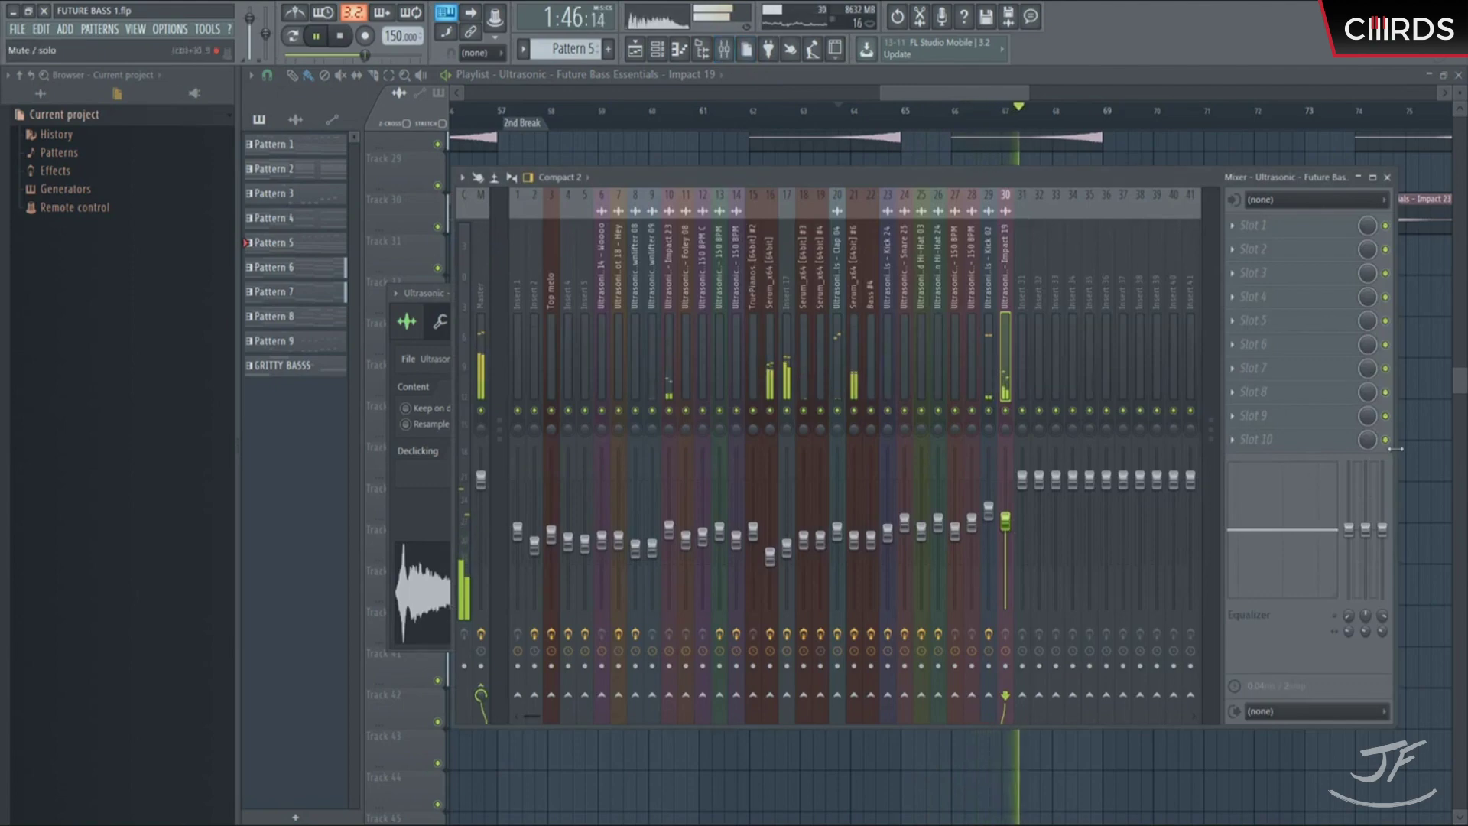
{"action": "key", "text": "F9"}
{"action": "key", "text": "Escape"}
Step: Check the mixer levels over the 2nd Break and inspect the Downlifter 6 sample's mixer track
{"action": "scroll", "coordinate": [1169, 619], "scroll_direction": "up", "scroll_amount": 10}
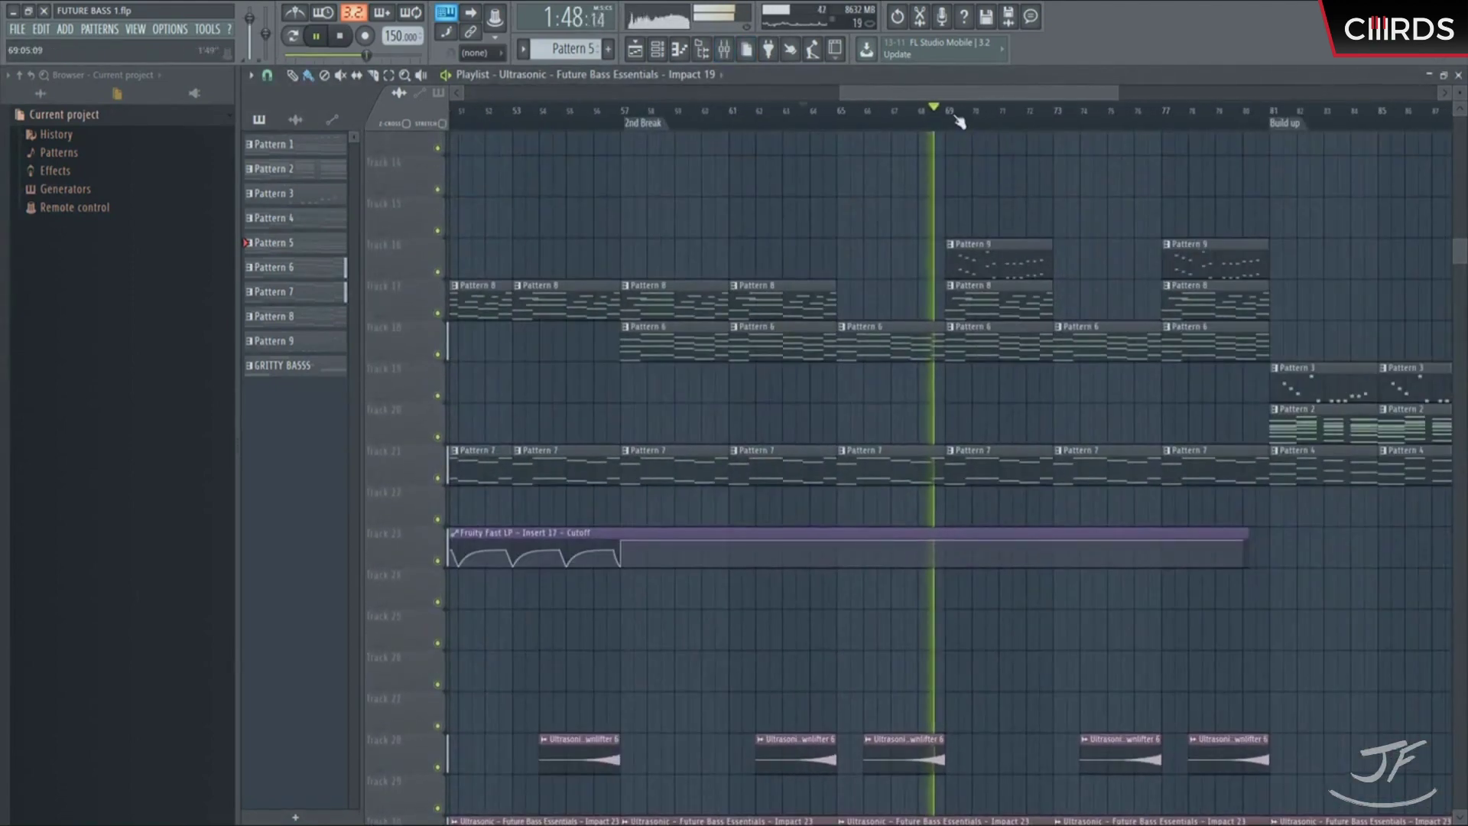
{"action": "key", "text": "F9"}
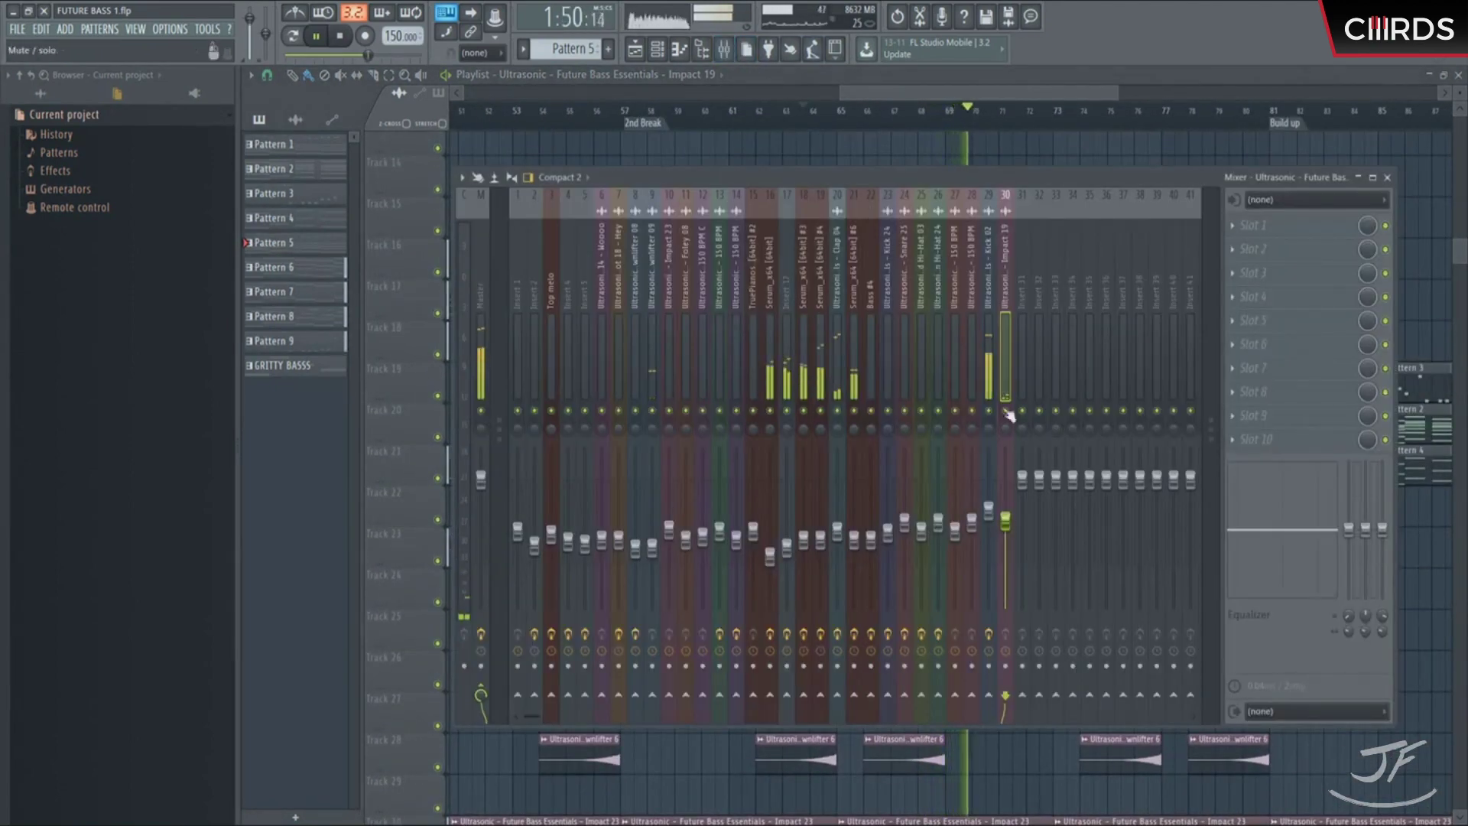
{"action": "key", "text": "F9"}
{"action": "key", "text": "space"}
{"action": "scroll", "coordinate": [934, 590], "scroll_direction": "down", "scroll_amount": 4}
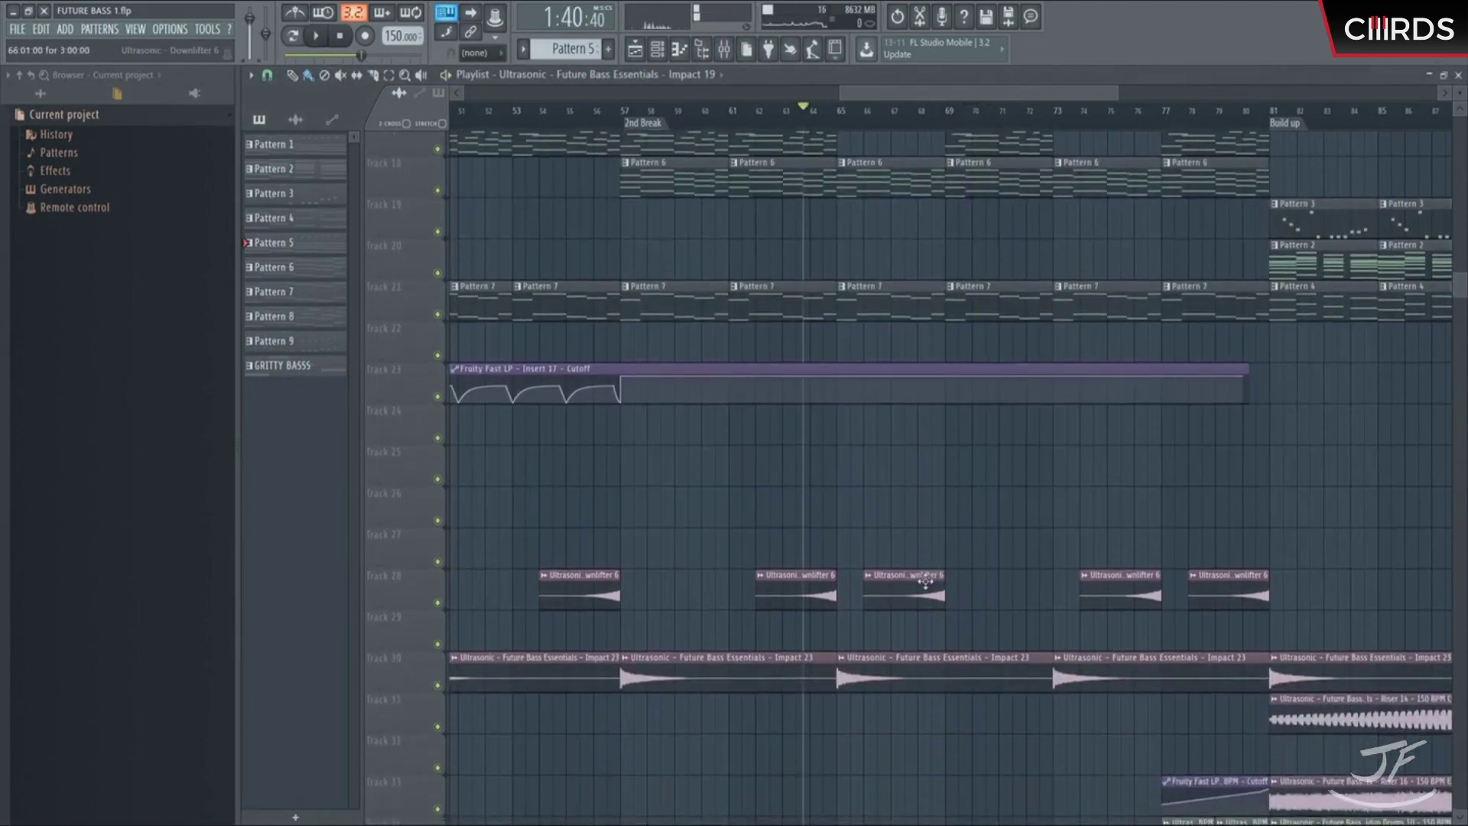
{"action": "double_click", "coordinate": [925, 581]}
{"action": "key", "text": "F9"}
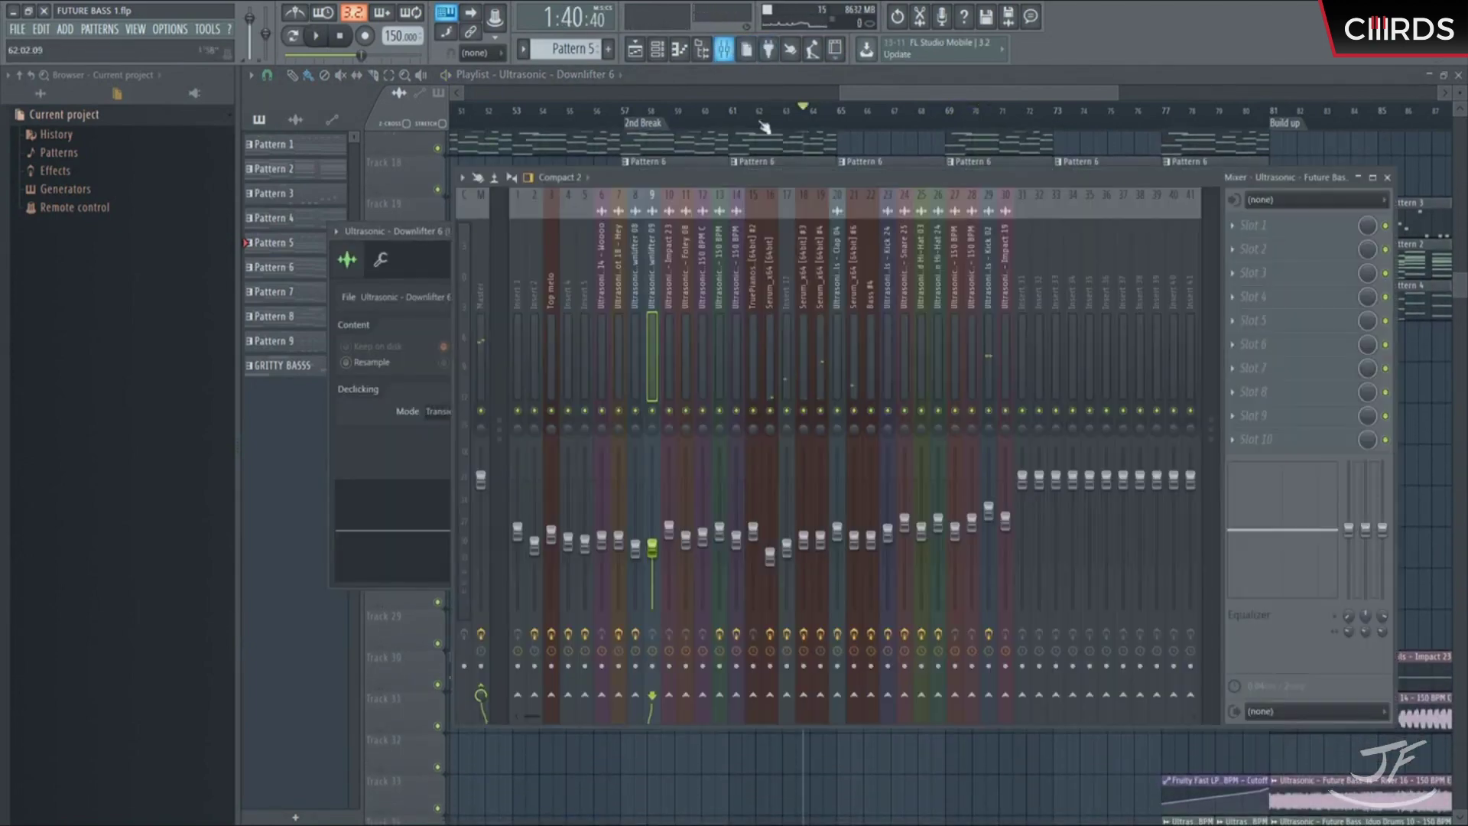
{"action": "key", "text": "F9"}
Step: Play the 2nd Break and inspect the settings of the Impact 23 and Impact 19 samples around bar 65
{"action": "key", "text": "space"}
{"action": "scroll", "coordinate": [917, 390], "scroll_direction": "down", "scroll_amount": 2}
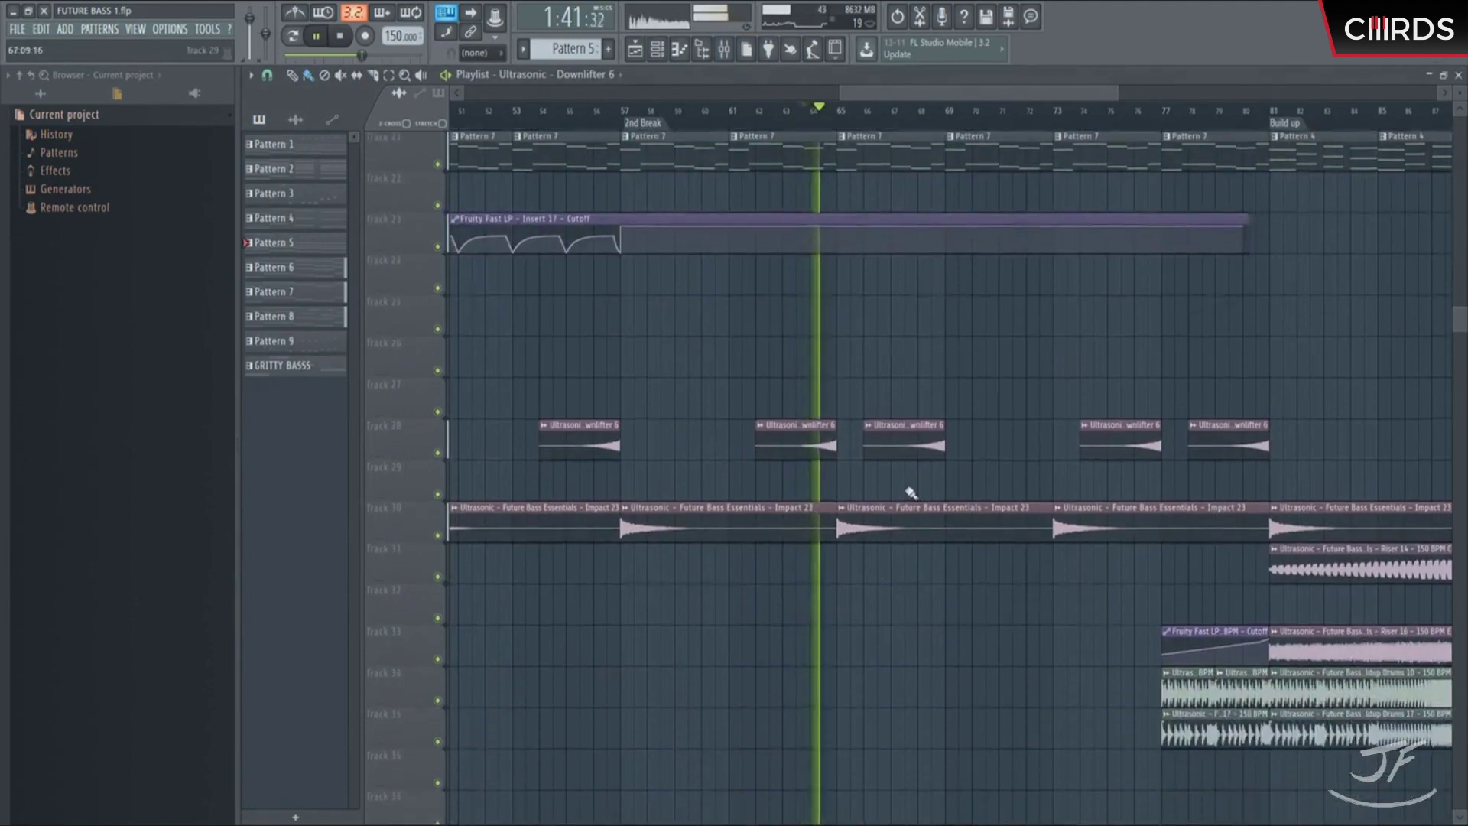
{"action": "double_click", "coordinate": [918, 504]}
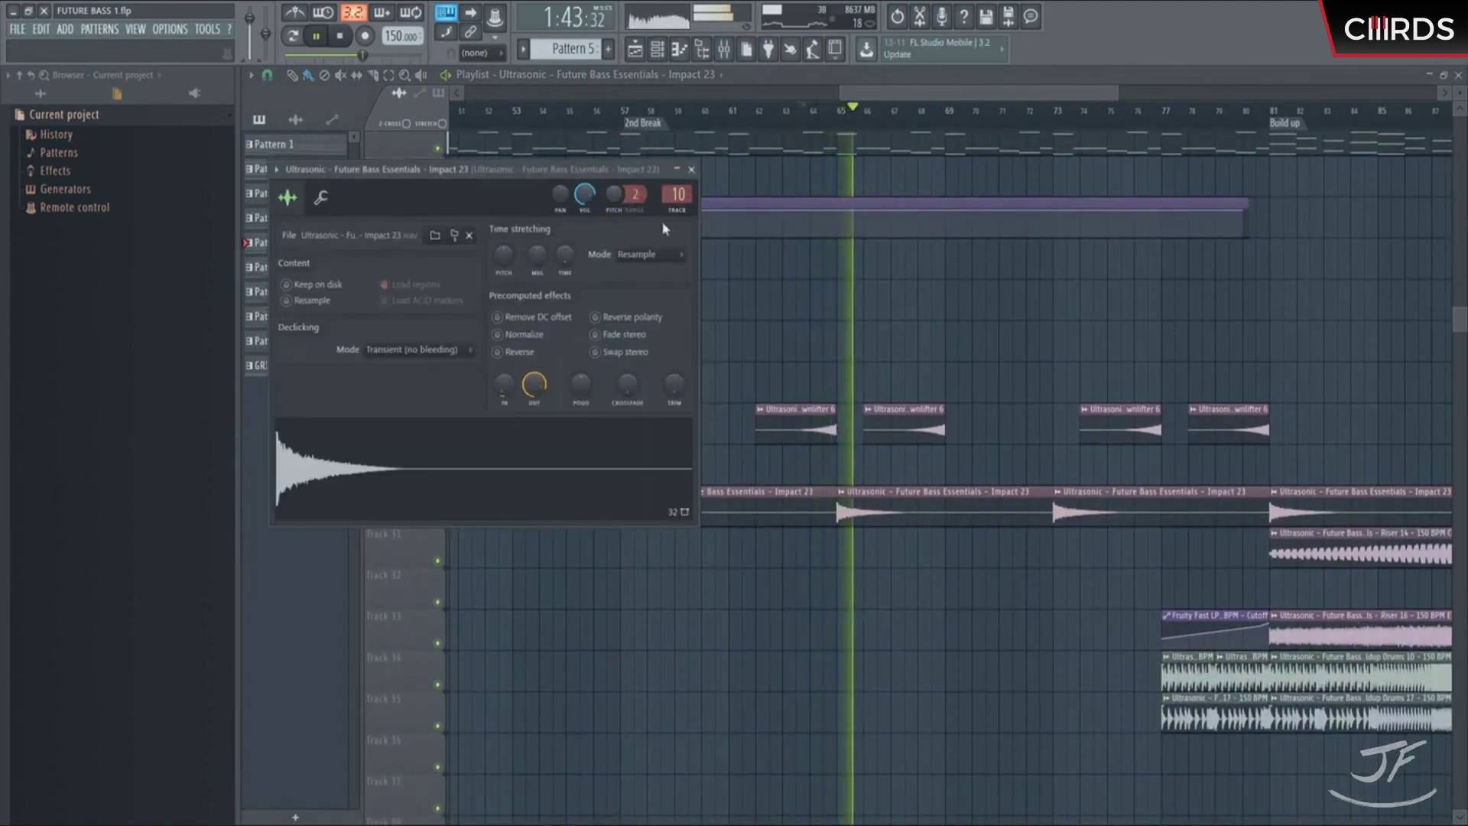
{"action": "key", "text": "Escape"}
{"action": "scroll", "coordinate": [921, 534], "scroll_direction": "down", "scroll_amount": 4}
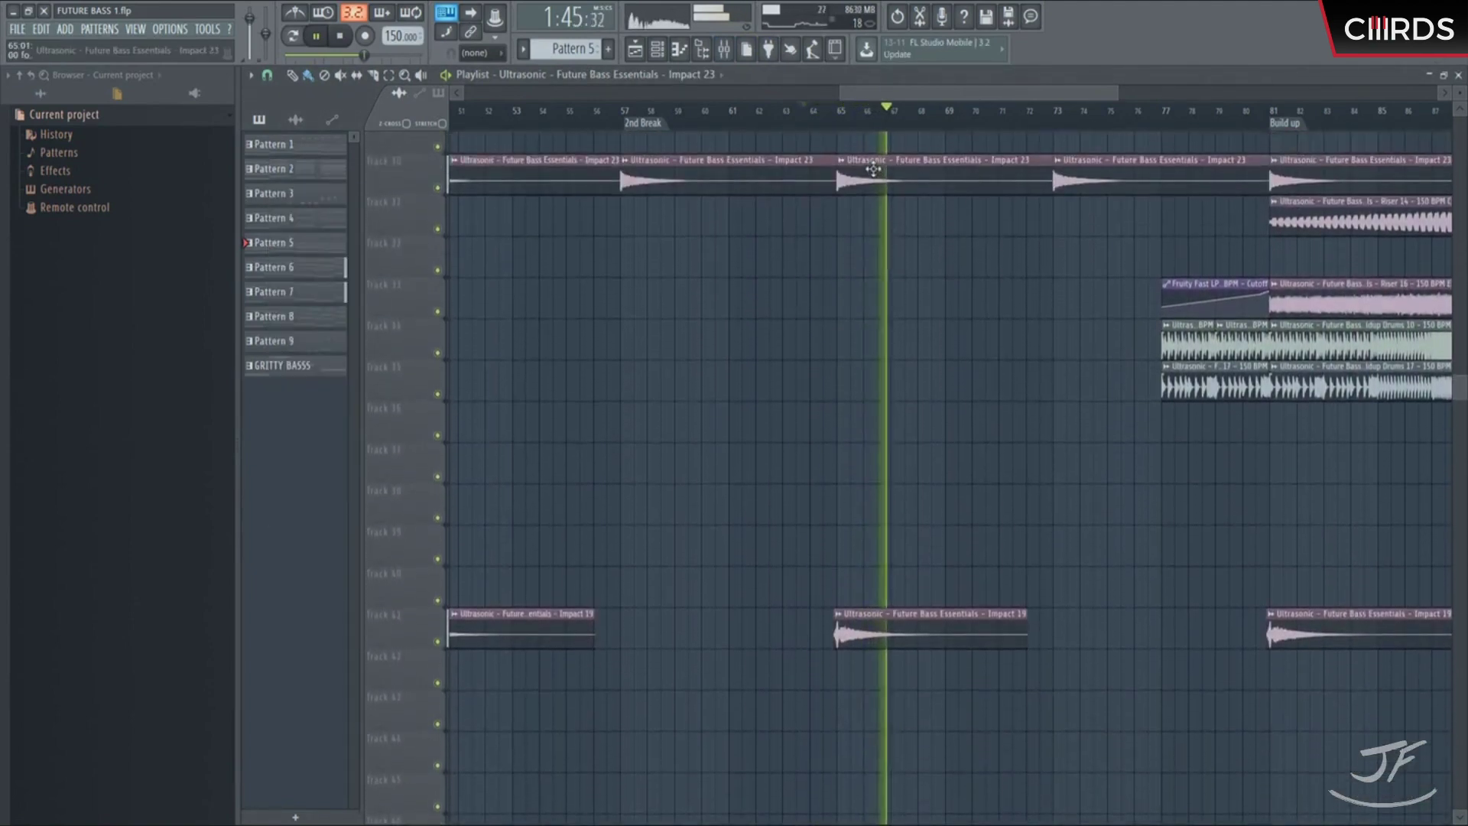
{"action": "double_click", "coordinate": [873, 169]}
{"action": "double_click", "coordinate": [895, 628]}
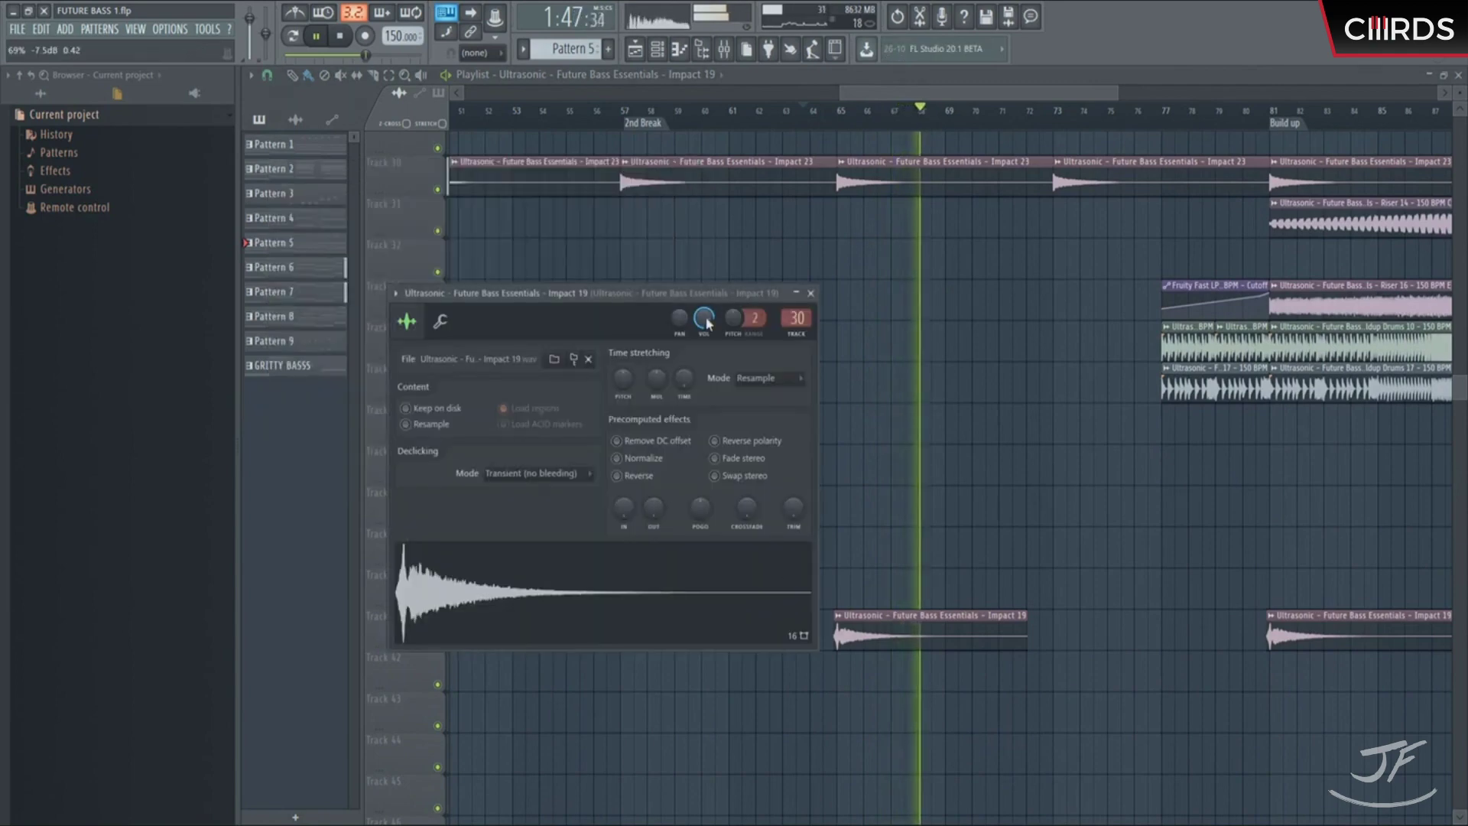
{"action": "key", "text": "Escape"}
Step: Copy the Downlifter 6 clip from bar 66 to bar 70 on track 28
{"action": "scroll", "coordinate": [901, 469], "scroll_direction": "up", "scroll_amount": 3}
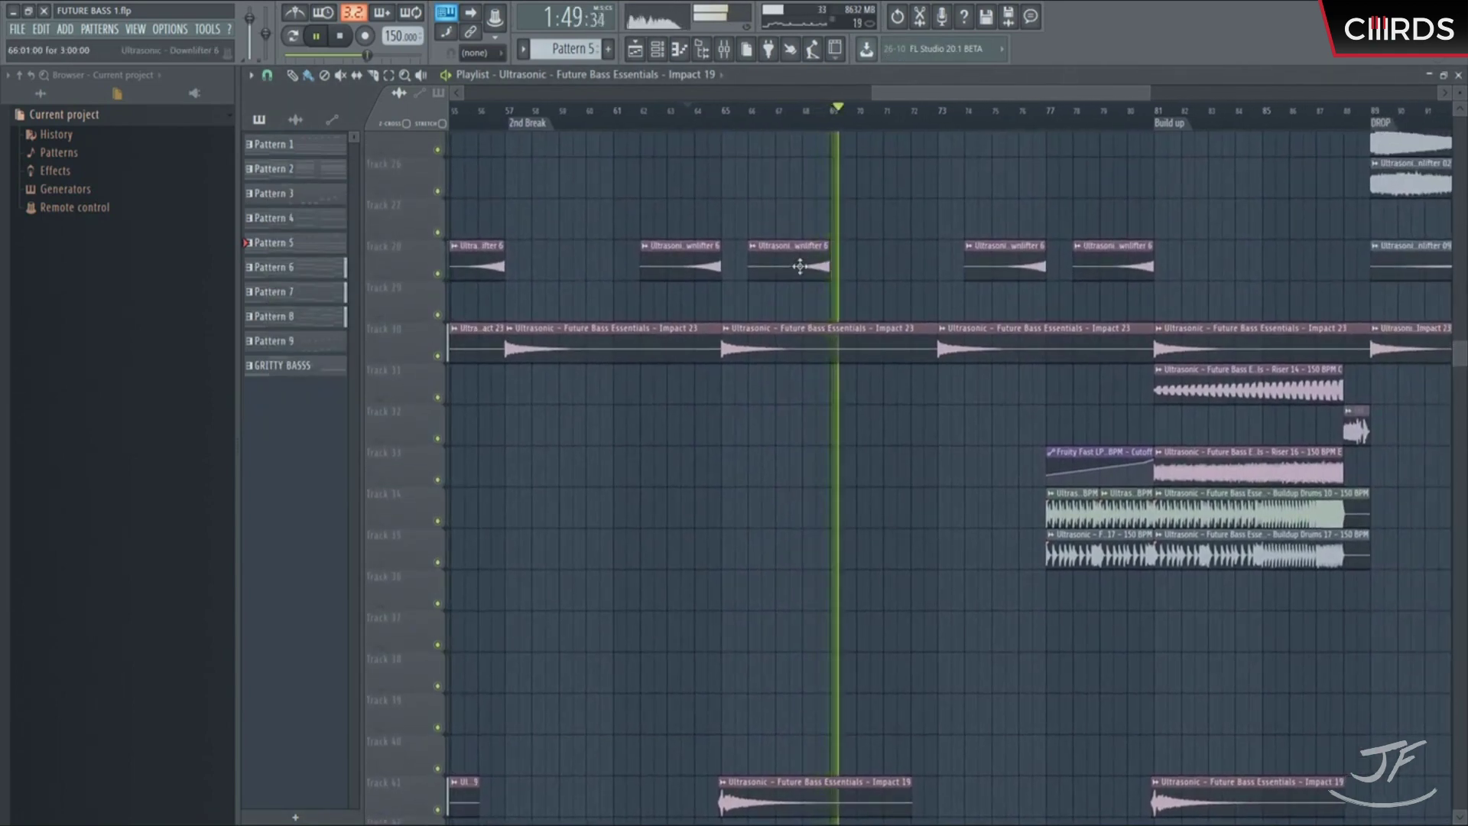
{"action": "left_click_drag", "start_coordinate": [800, 266], "coordinate": [903, 267]}
{"action": "scroll", "coordinate": [878, 436], "scroll_direction": "up", "scroll_amount": 6}
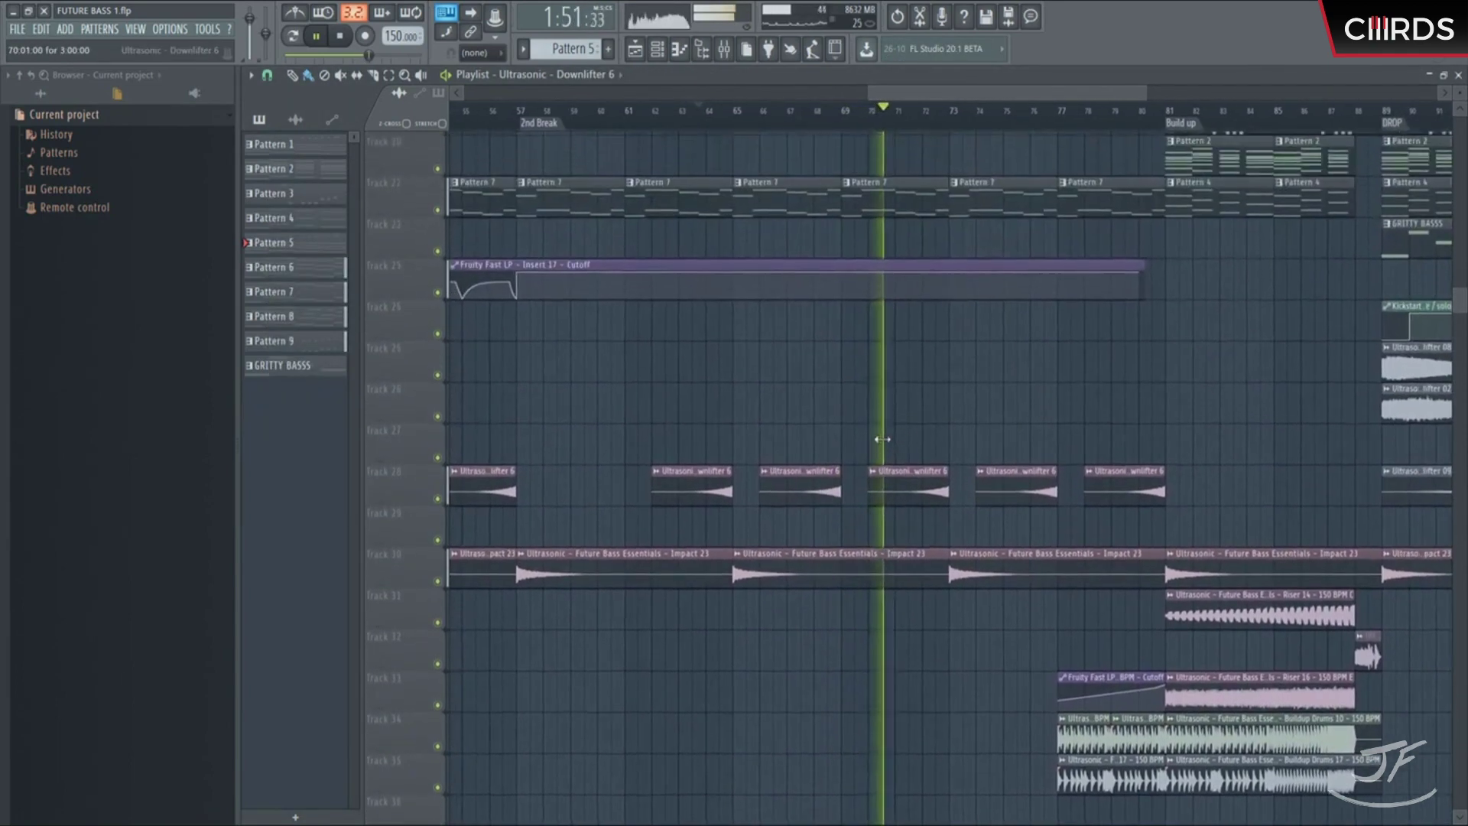
{"action": "scroll", "coordinate": [712, 532], "scroll_direction": "up", "scroll_amount": 4}
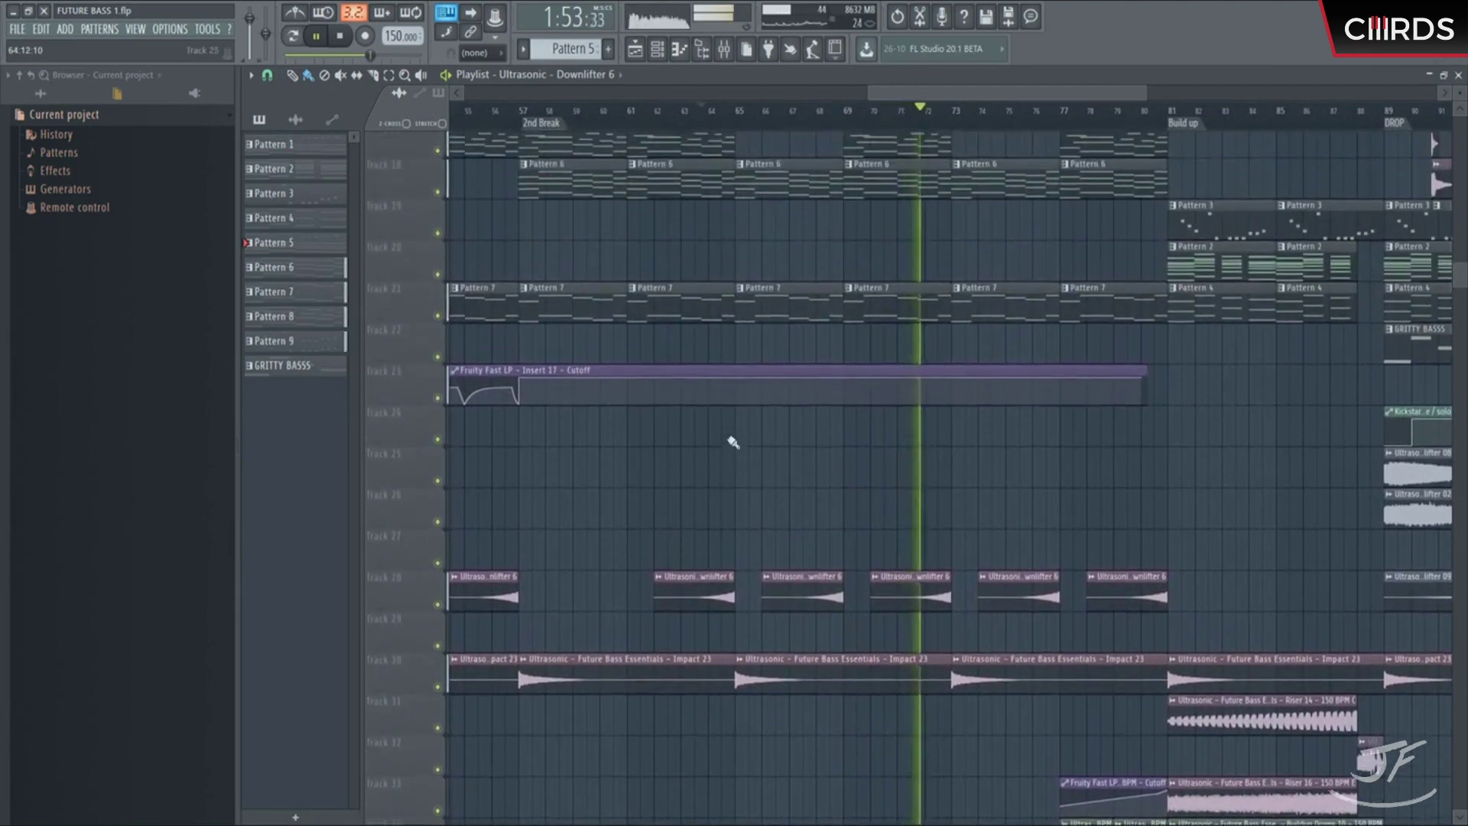
Step: Review the arrangement from the 2nd Break into the second Build up during playback
{"action": "scroll", "coordinate": [931, 485], "scroll_direction": "down", "scroll_amount": 6}
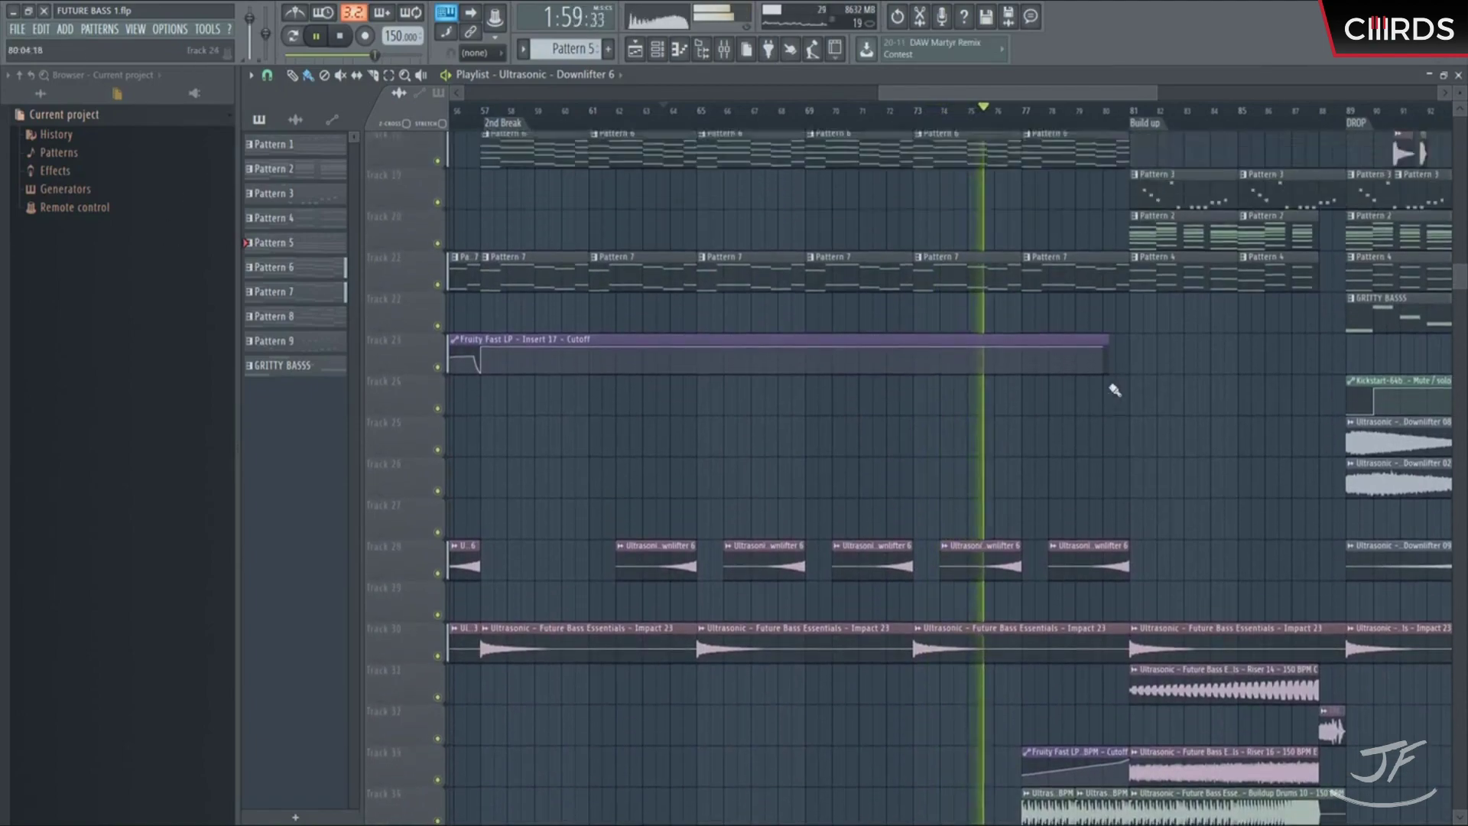
{"action": "scroll", "coordinate": [1104, 148], "scroll_direction": "up", "scroll_amount": 8}
{"action": "scroll", "coordinate": [1086, 253], "scroll_direction": "down", "scroll_amount": 3, "text": "ctrl"}
{"action": "scroll", "coordinate": [1069, 356], "scroll_direction": "up", "scroll_amount": 5}
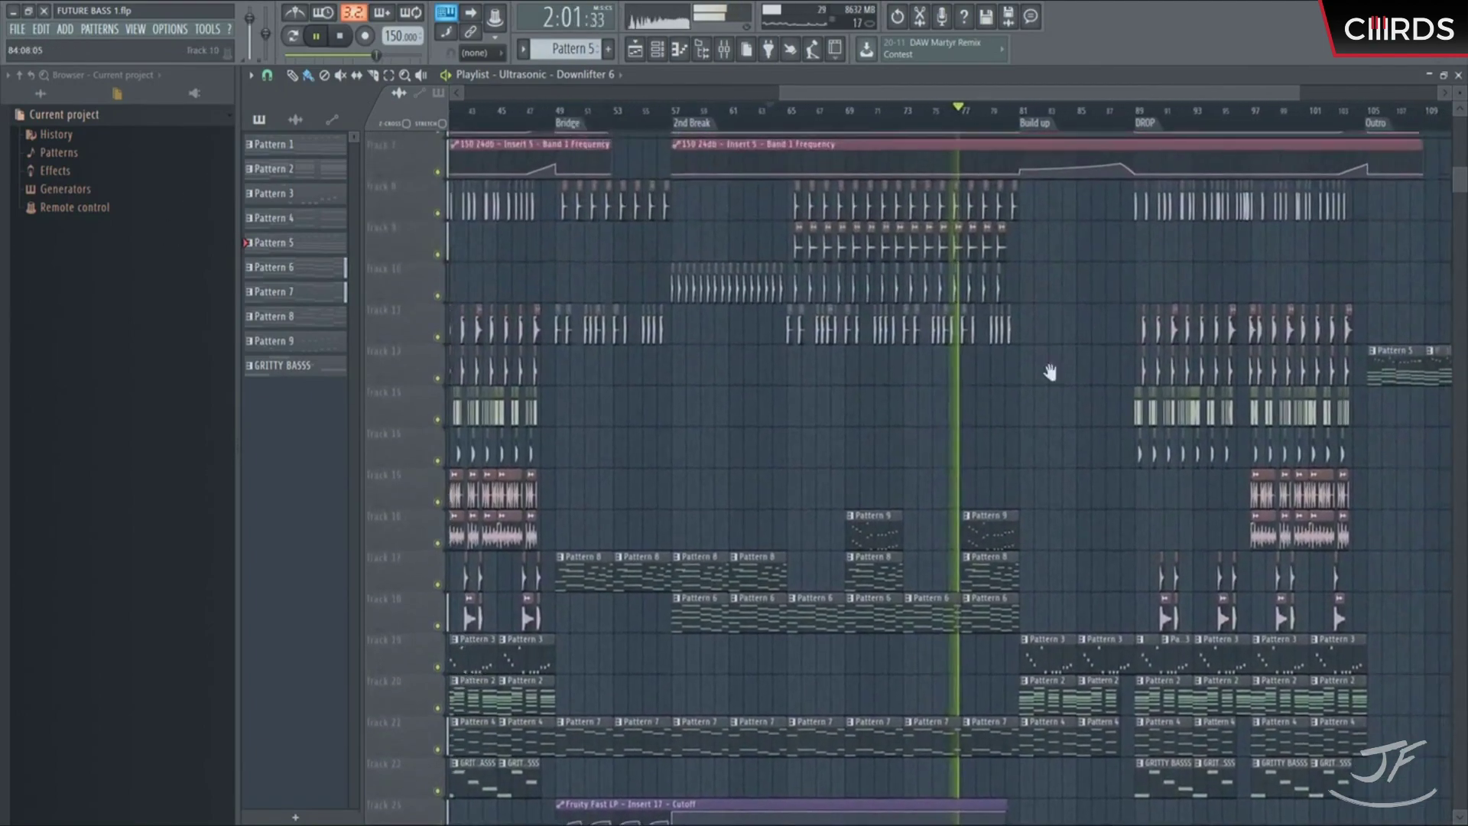
{"action": "scroll", "coordinate": [1077, 481], "scroll_direction": "up", "scroll_amount": 3, "text": "ctrl"}
{"action": "scroll", "coordinate": [1081, 560], "scroll_direction": "down", "scroll_amount": 15}
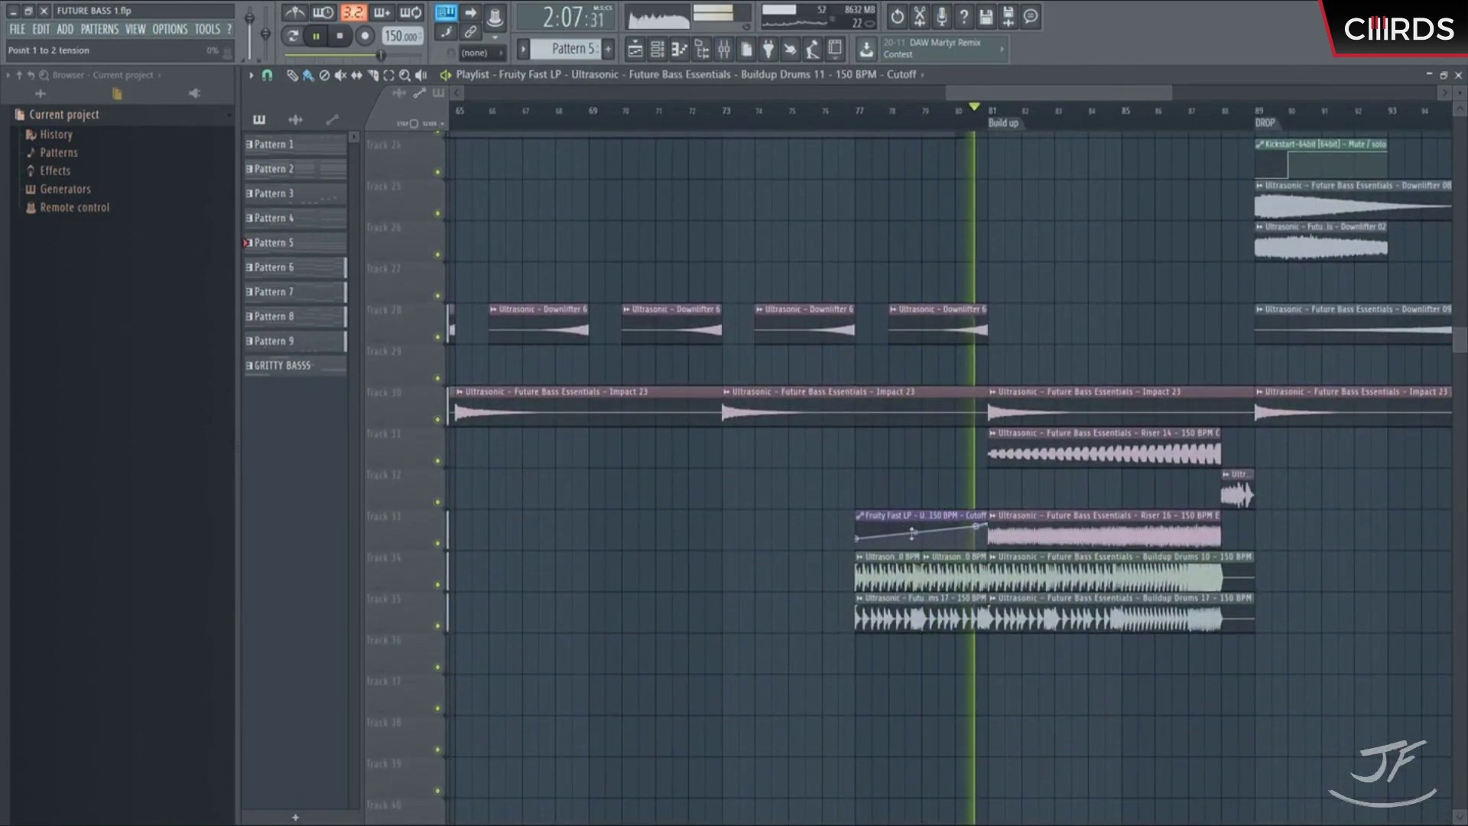
{"action": "scroll", "coordinate": [1108, 217], "scroll_direction": "right", "scroll_amount": 3}
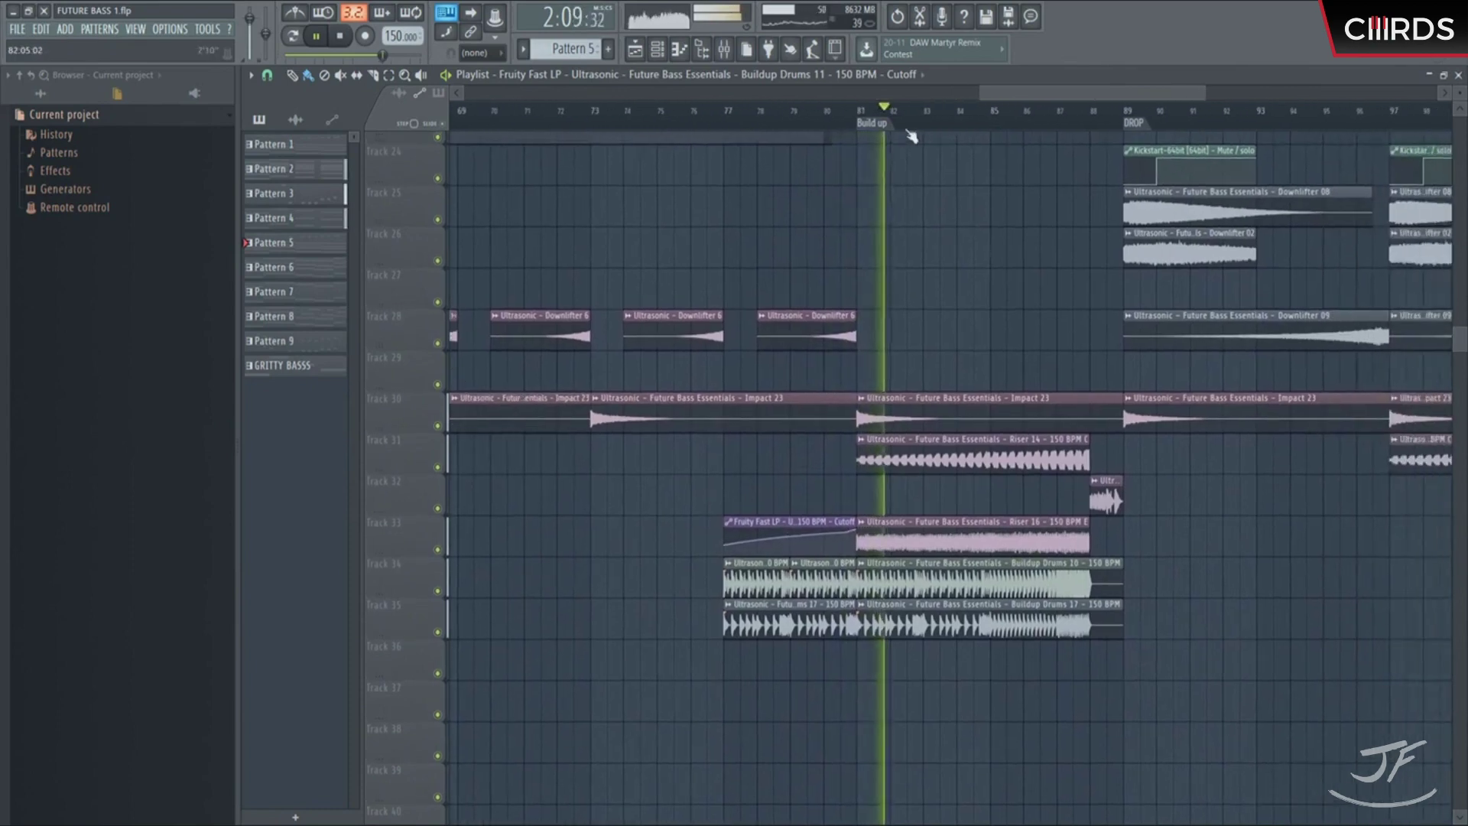
{"action": "scroll", "coordinate": [929, 211], "scroll_direction": "down", "scroll_amount": 3}
Step: Browse the Ultrasonic - Future Bass Essentials Vol.2 samples to the Impacts folder under FX
{"action": "left_click", "coordinate": [41, 93]}
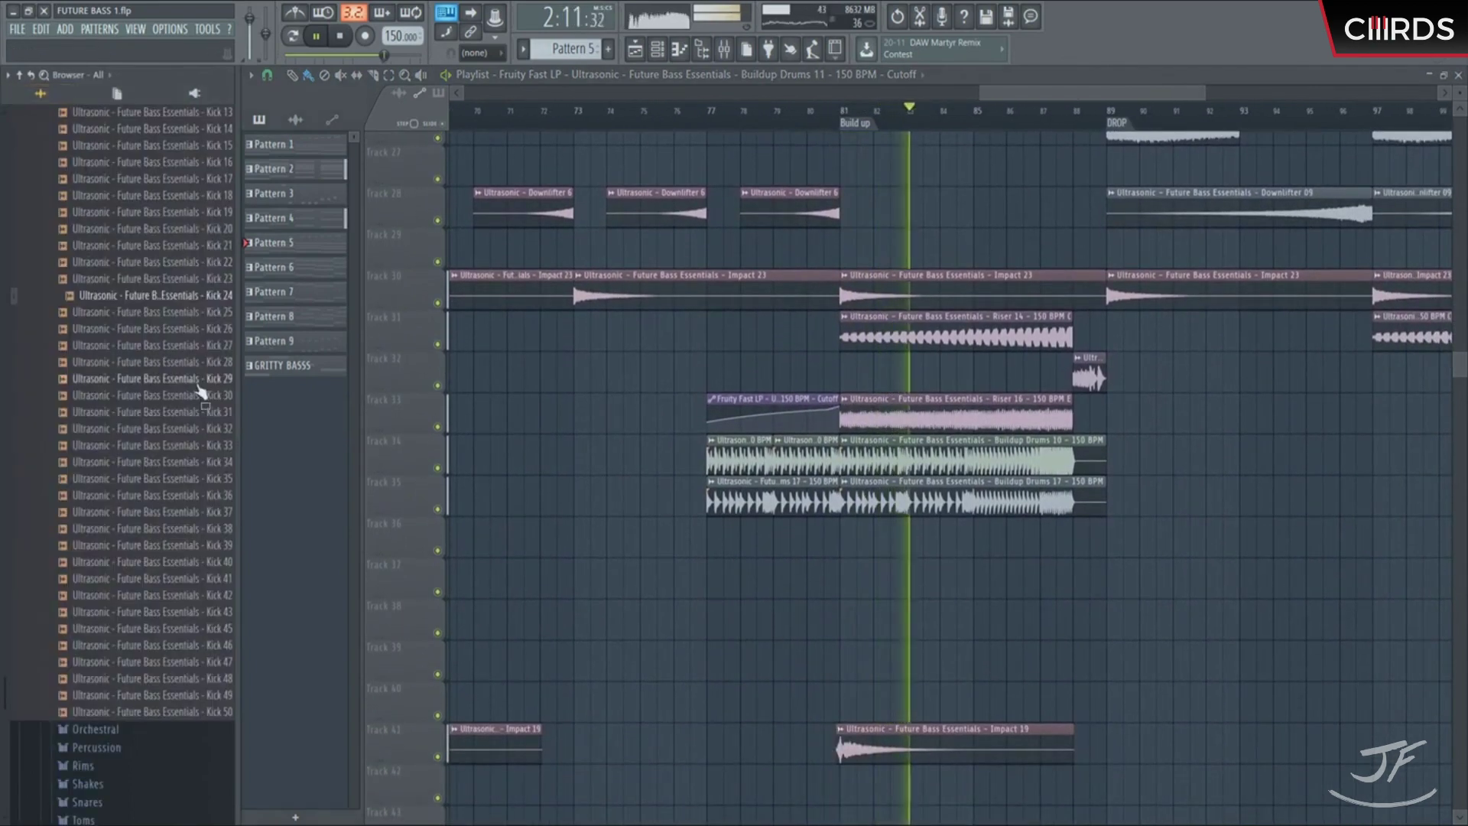
{"action": "scroll", "coordinate": [181, 457], "scroll_direction": "down", "scroll_amount": 8}
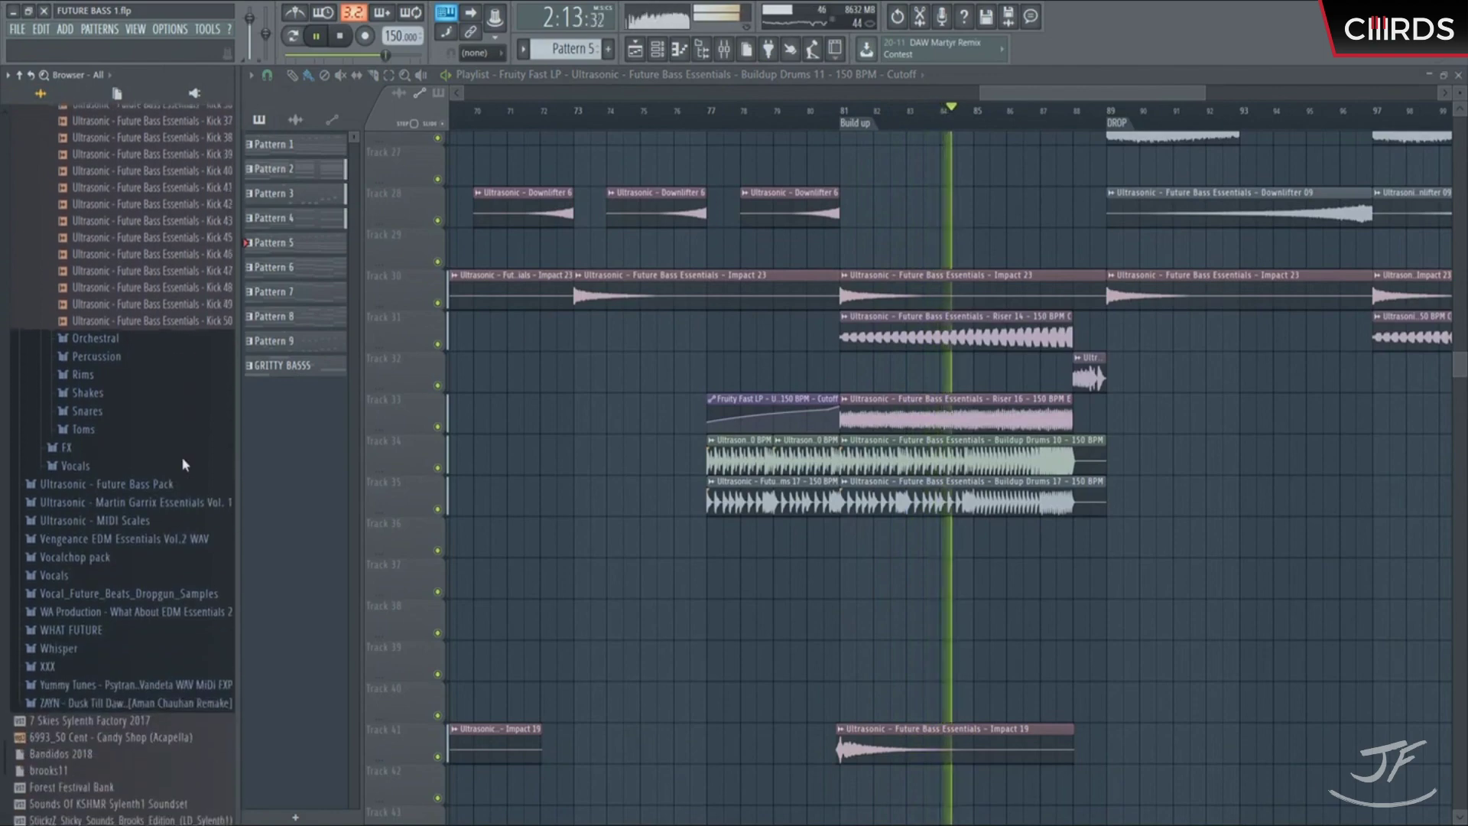
{"action": "key", "text": "space"}
{"action": "scroll", "coordinate": [130, 550], "scroll_direction": "up", "scroll_amount": 3}
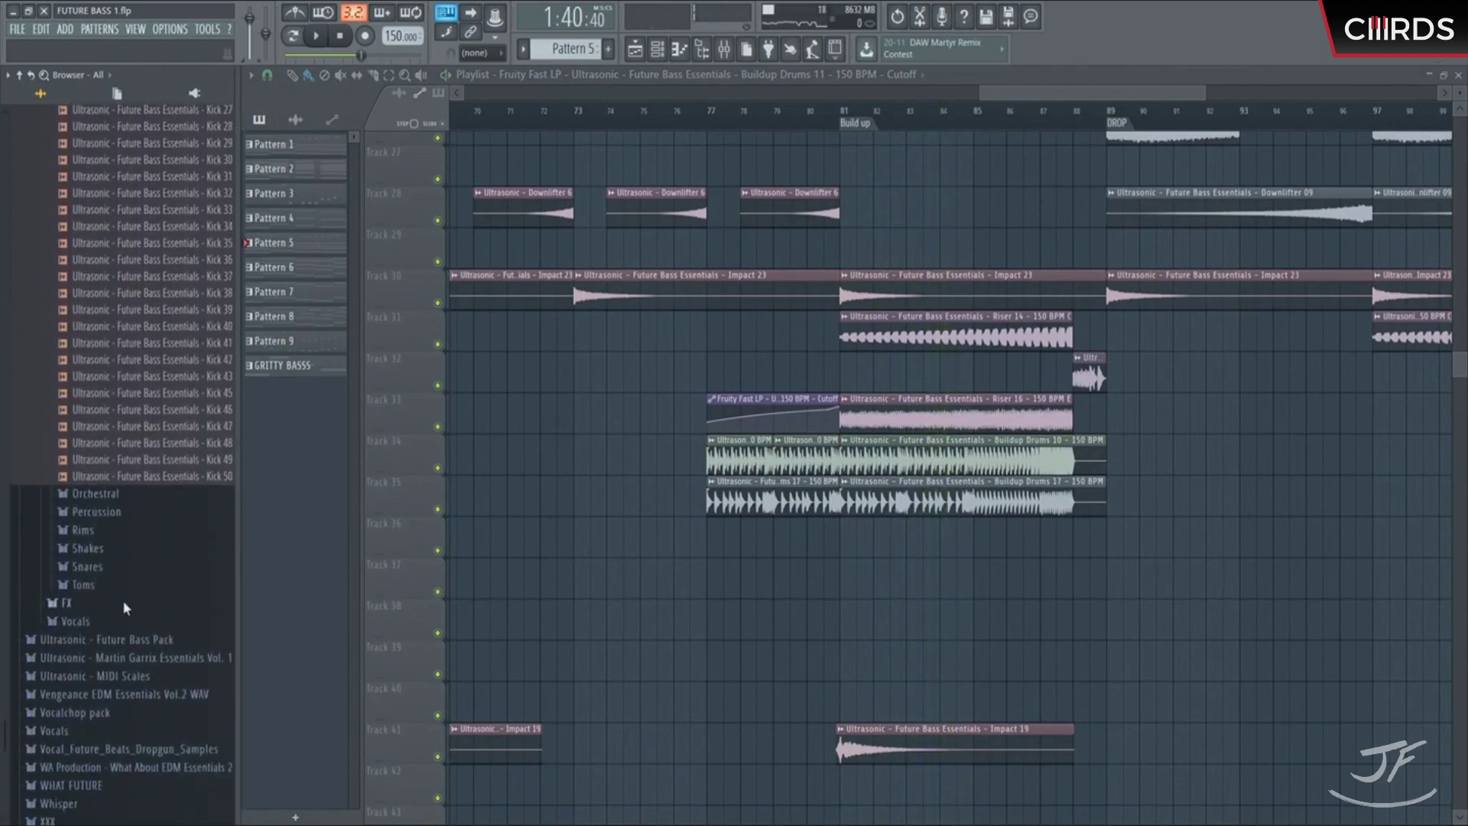
{"action": "left_click", "coordinate": [109, 578]}
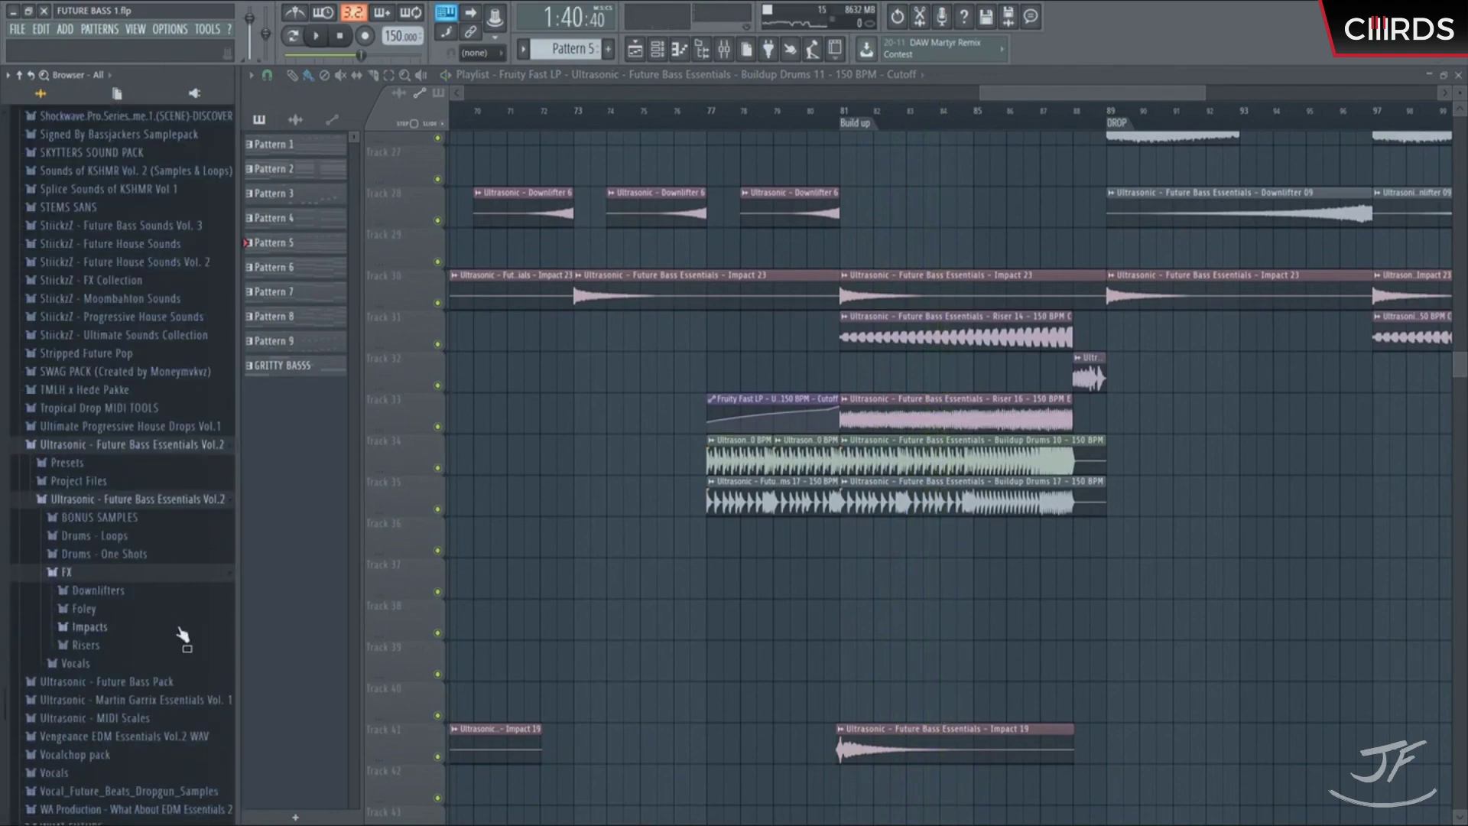
{"action": "left_click", "coordinate": [120, 593]}
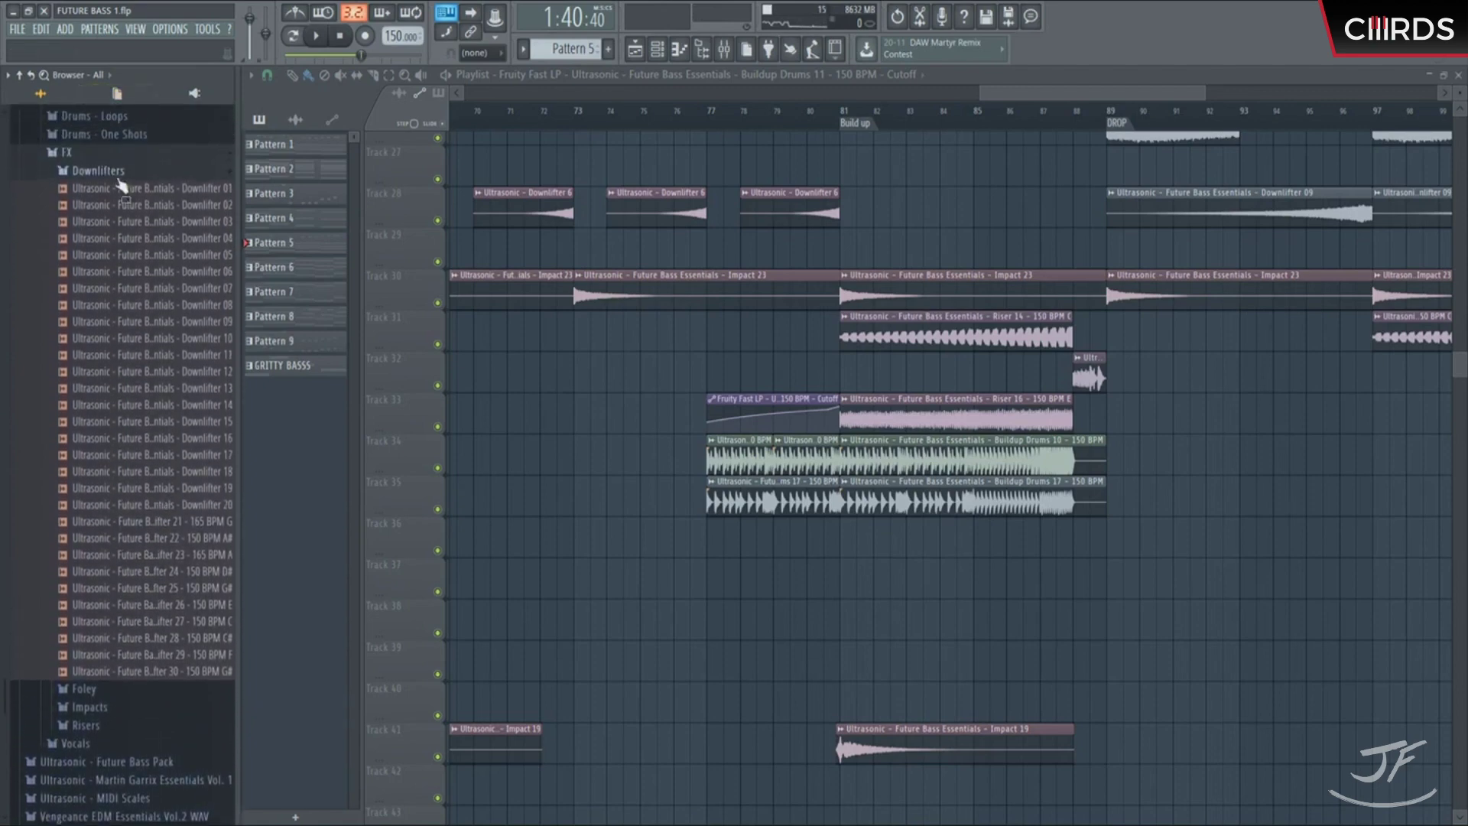
{"action": "left_click", "coordinate": [108, 195]}
{"action": "left_click", "coordinate": [112, 231]}
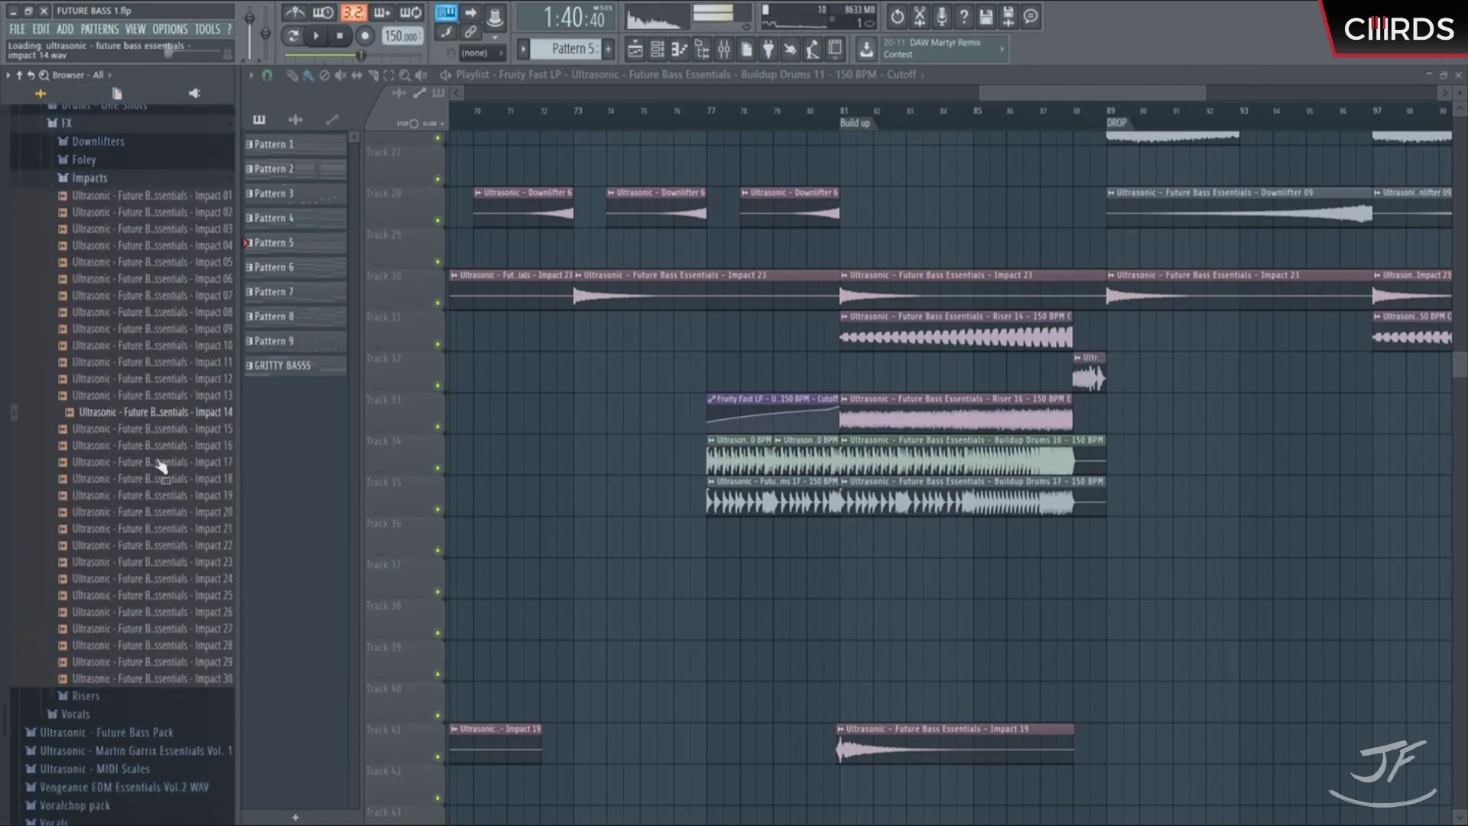
Step: Audition the impact samples and place Impact 26 on track 39 at the second Build up, near bar 81
{"action": "left_click", "coordinate": [160, 478]}
{"action": "mouse_move", "coordinate": [166, 495]}
{"action": "left_mouse_down"}
{"action": "mouse_move", "coordinate": [179, 588]}
{"action": "mouse_move", "coordinate": [174, 514]}
{"action": "left_mouse_up"}
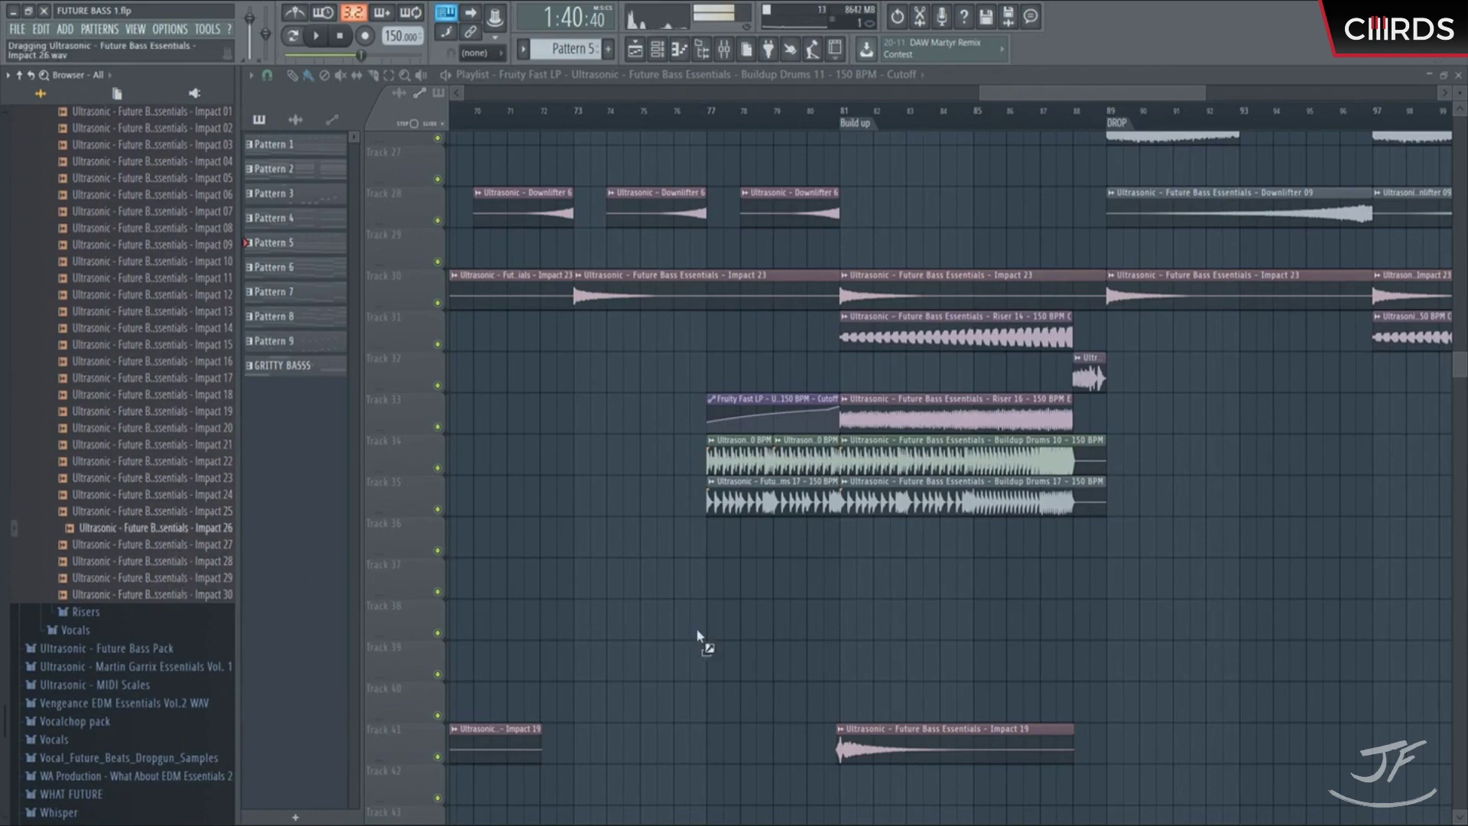
{"action": "left_click_drag", "start_coordinate": [840, 652], "coordinate": [841, 658]}
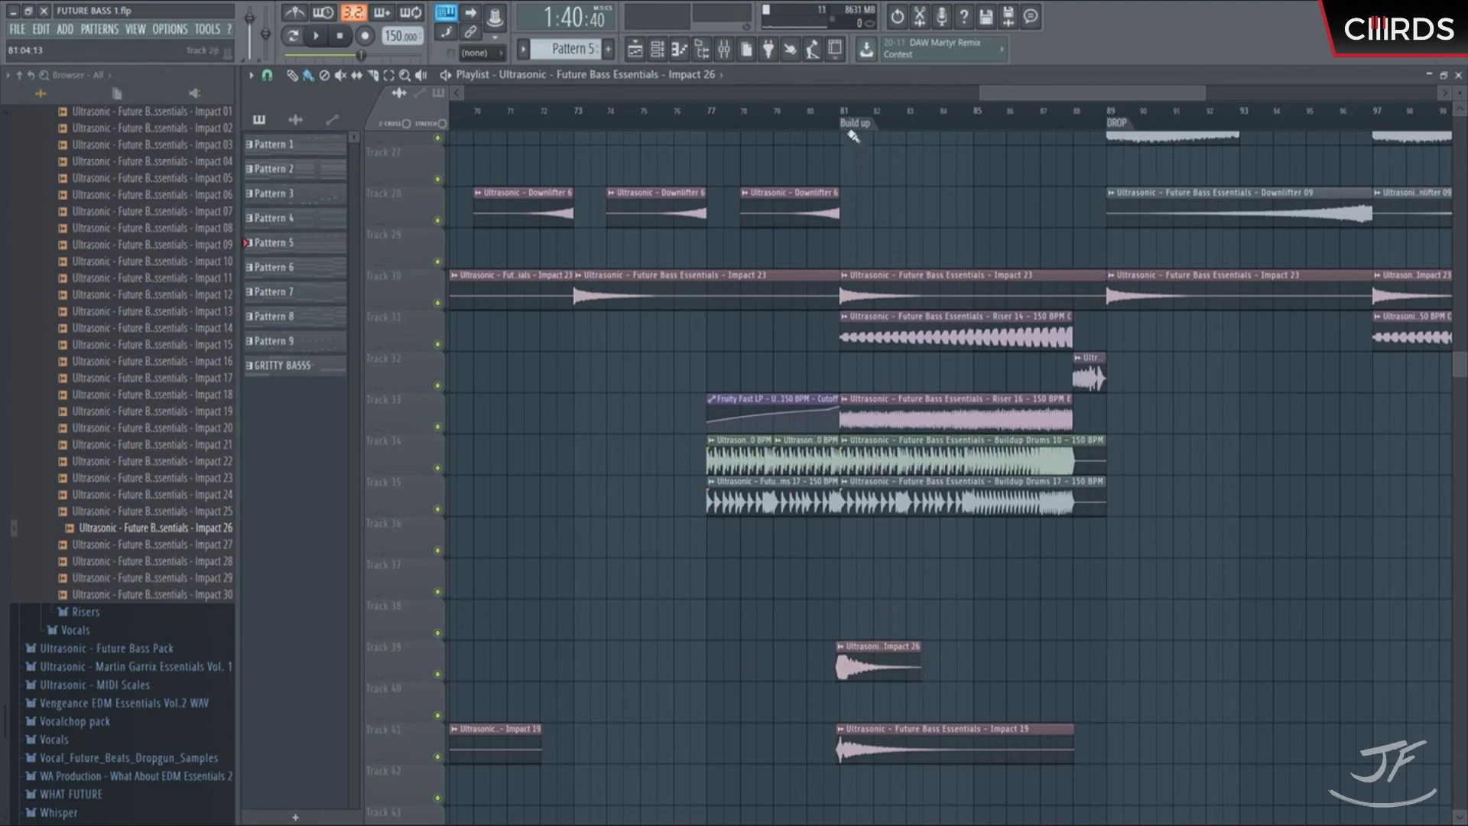
Step: Nudge the Impact 26 clip on track 39 so its main hit lines up with bar 81
{"action": "scroll", "coordinate": [845, 126], "scroll_direction": "up", "scroll_amount": 5}
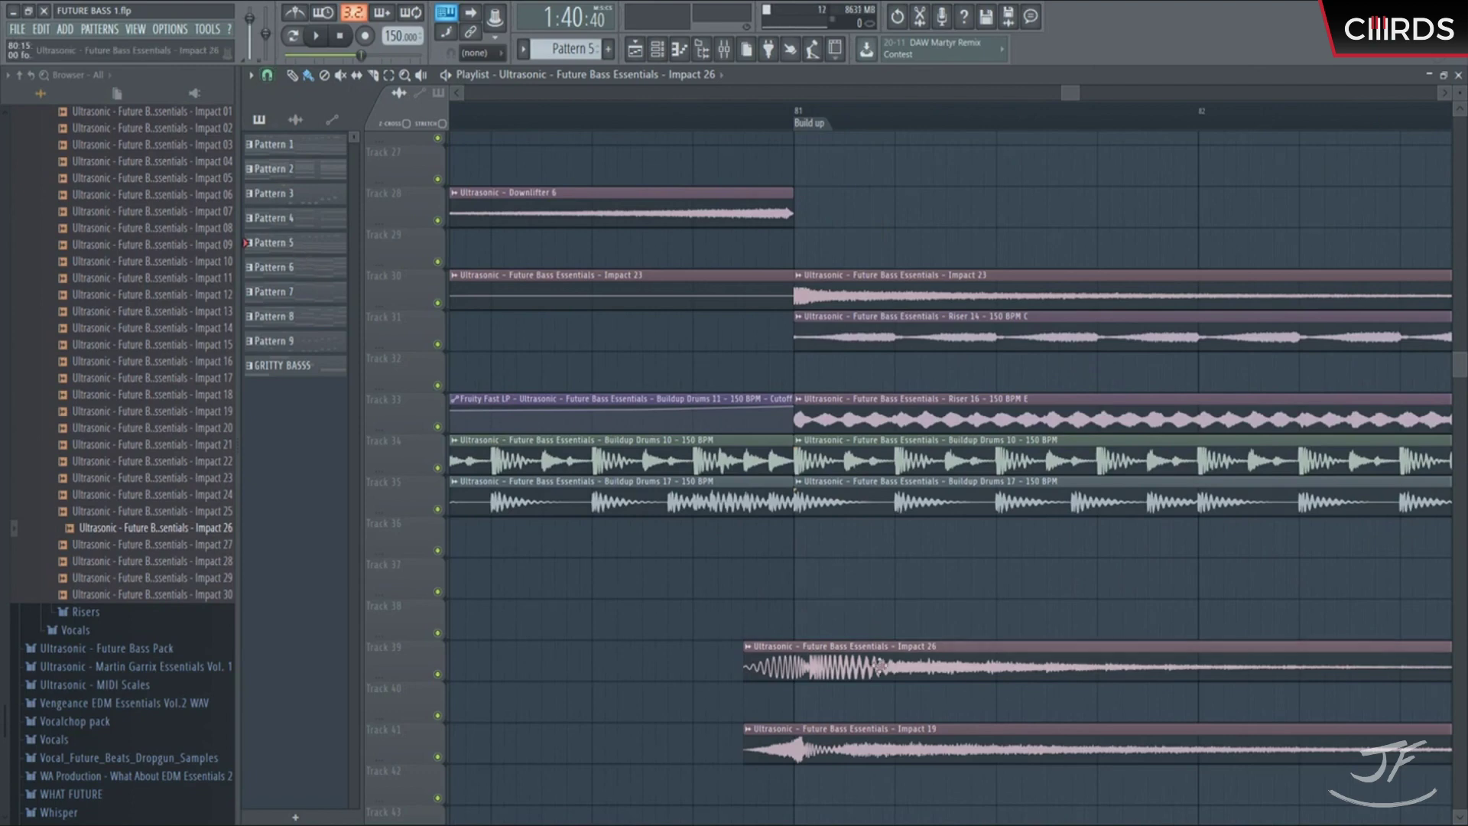
{"action": "left_click_drag", "start_coordinate": [879, 664], "coordinate": [842, 670]}
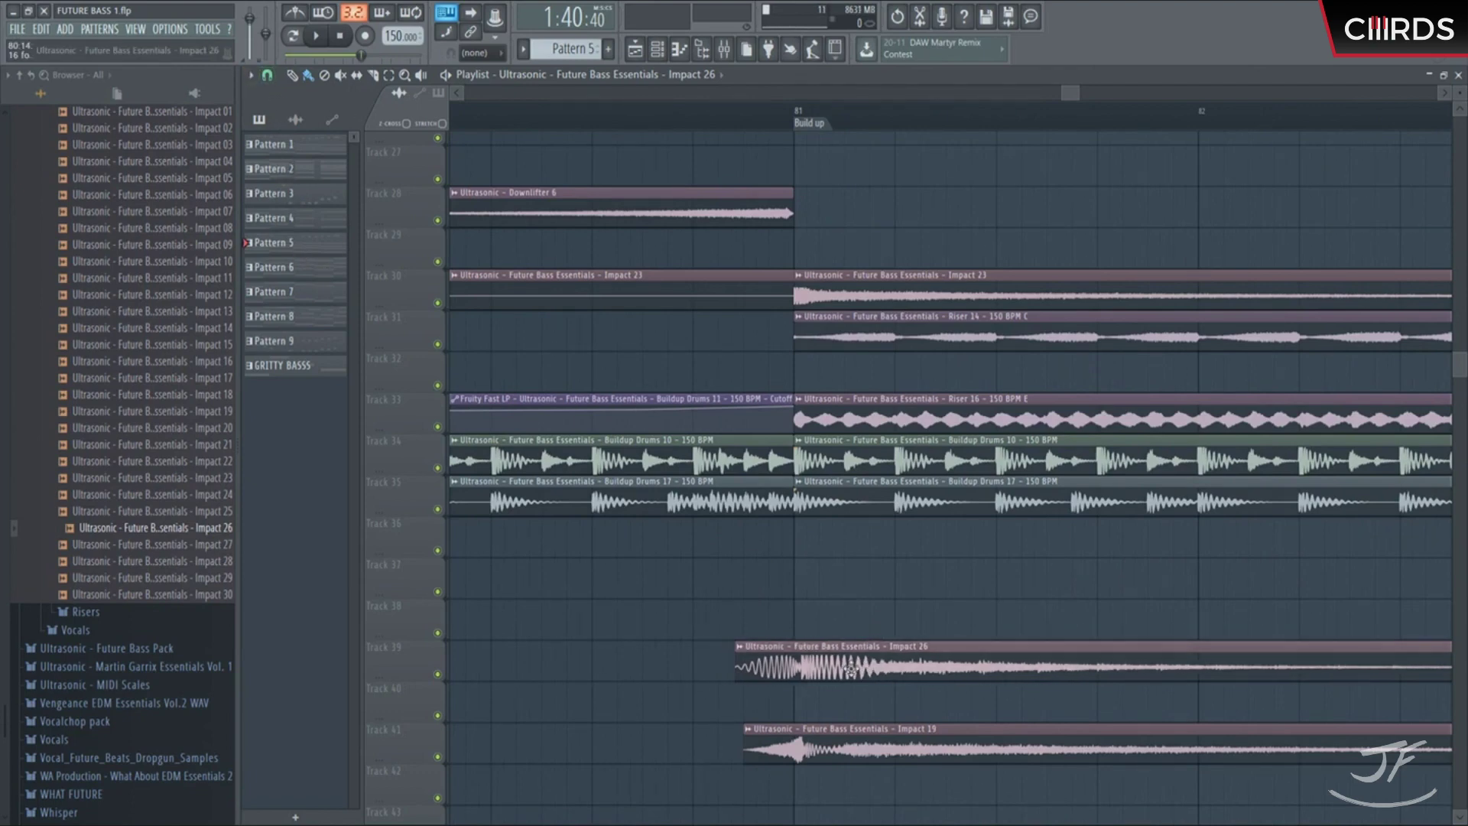
{"action": "scroll", "coordinate": [796, 121], "scroll_direction": "up", "scroll_amount": 5}
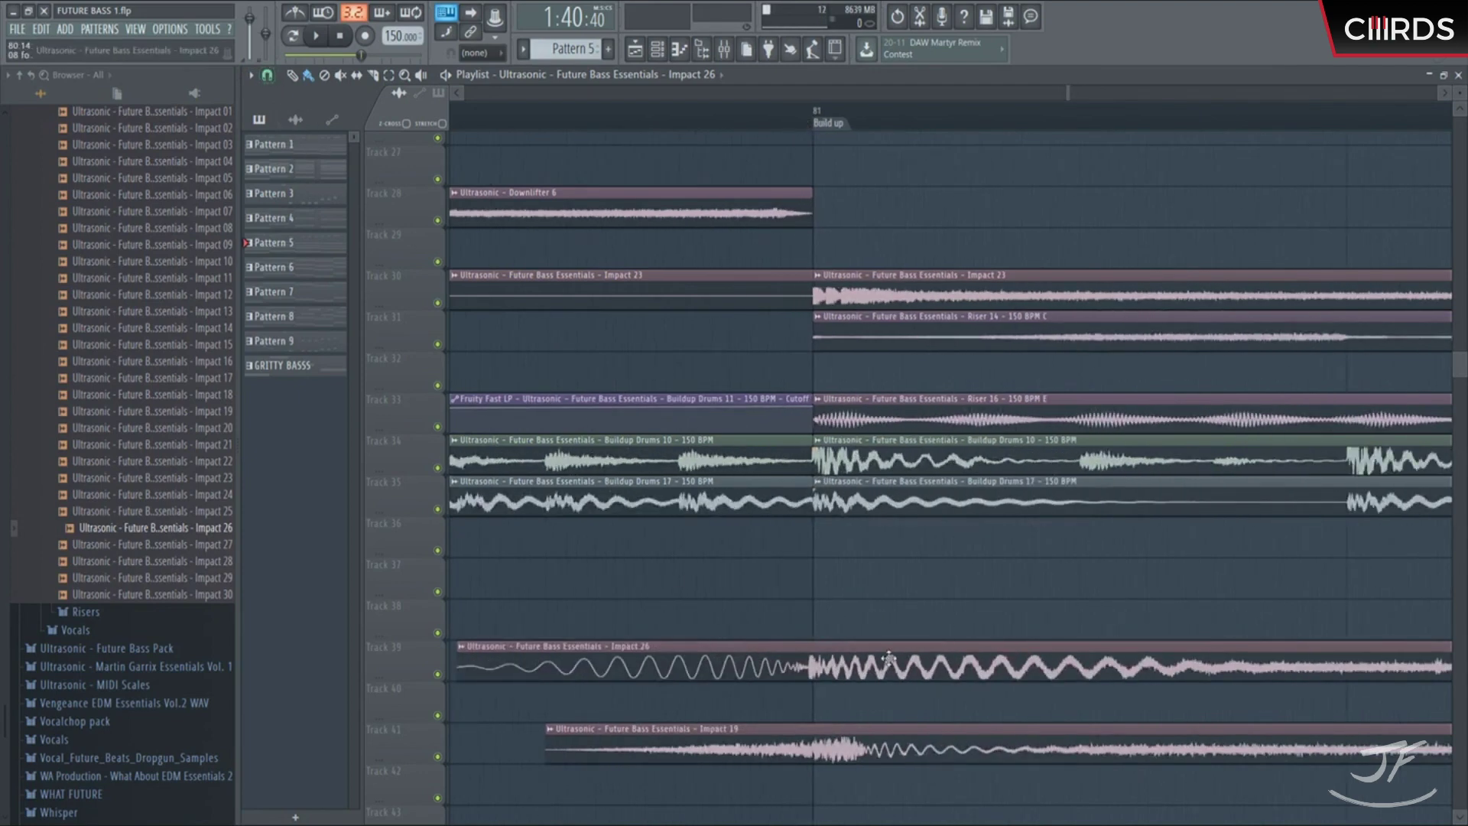
{"action": "left_click_drag", "start_coordinate": [888, 658], "coordinate": [894, 657]}
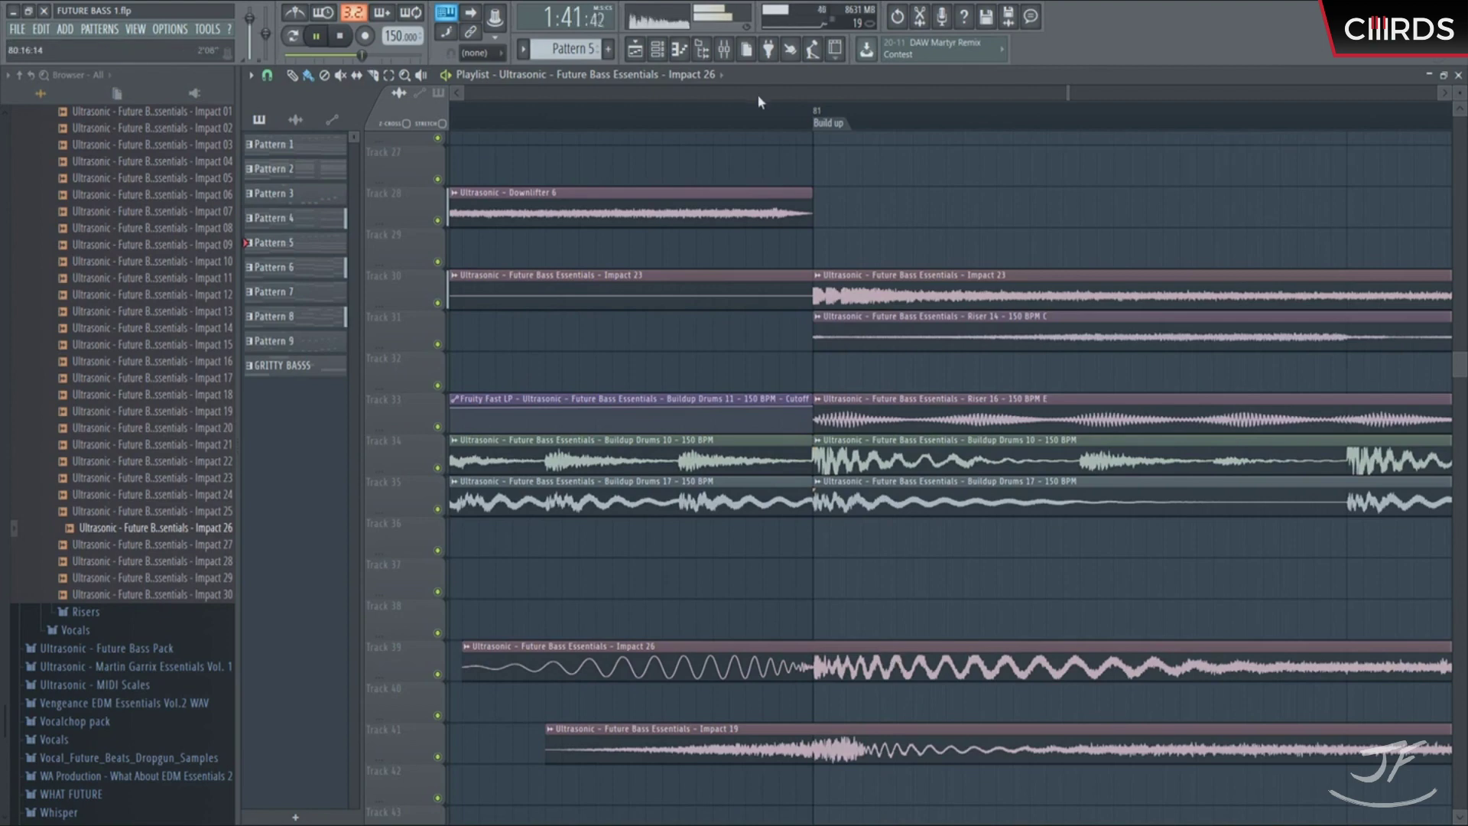
Step: Nudge the Impact 19 clip on track 41 slightly earlier so its peak meets bar 81, and play the transition
{"action": "scroll", "coordinate": [764, 118], "scroll_direction": "down", "scroll_amount": 4}
{"action": "scroll", "coordinate": [806, 593], "scroll_direction": "down", "scroll_amount": 1}
{"action": "left_click_drag", "start_coordinate": [793, 709], "coordinate": [780, 709]}
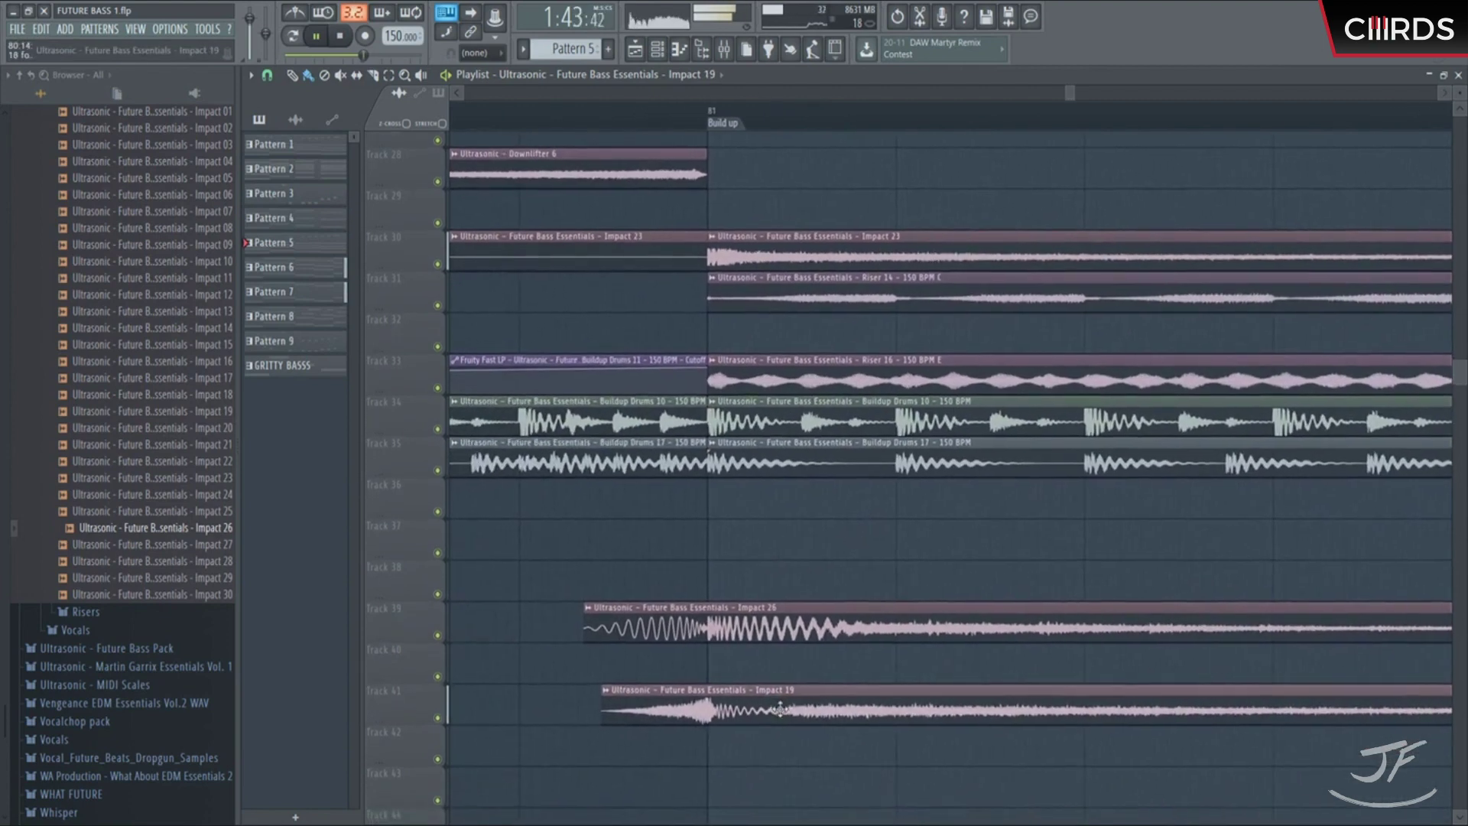
{"action": "left_click", "coordinate": [606, 116]}
{"action": "scroll", "coordinate": [639, 116], "scroll_direction": "up", "scroll_amount": 3}
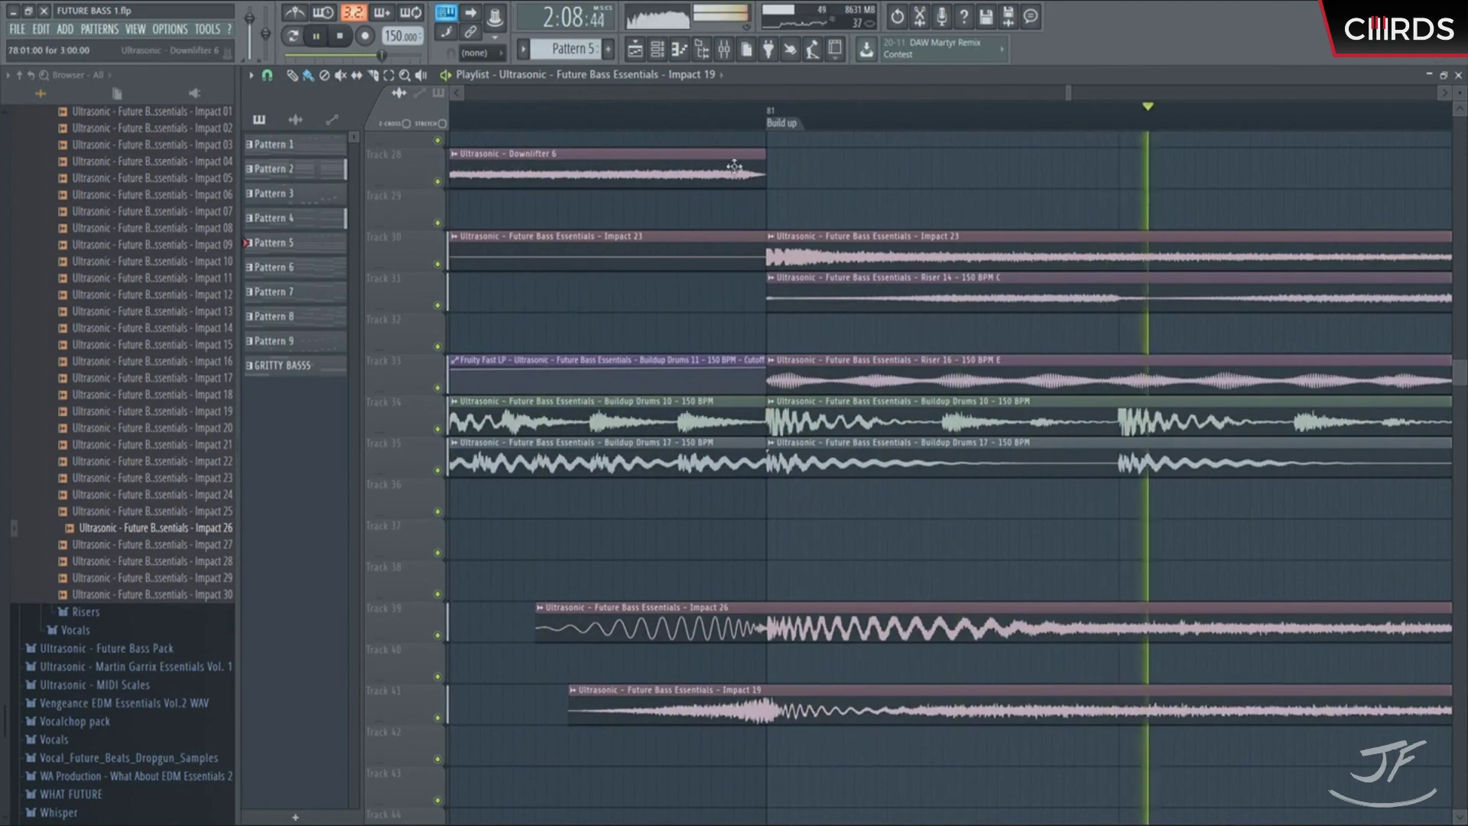
{"action": "scroll", "coordinate": [769, 440], "scroll_direction": "down", "scroll_amount": 4}
{"action": "key", "text": "space"}
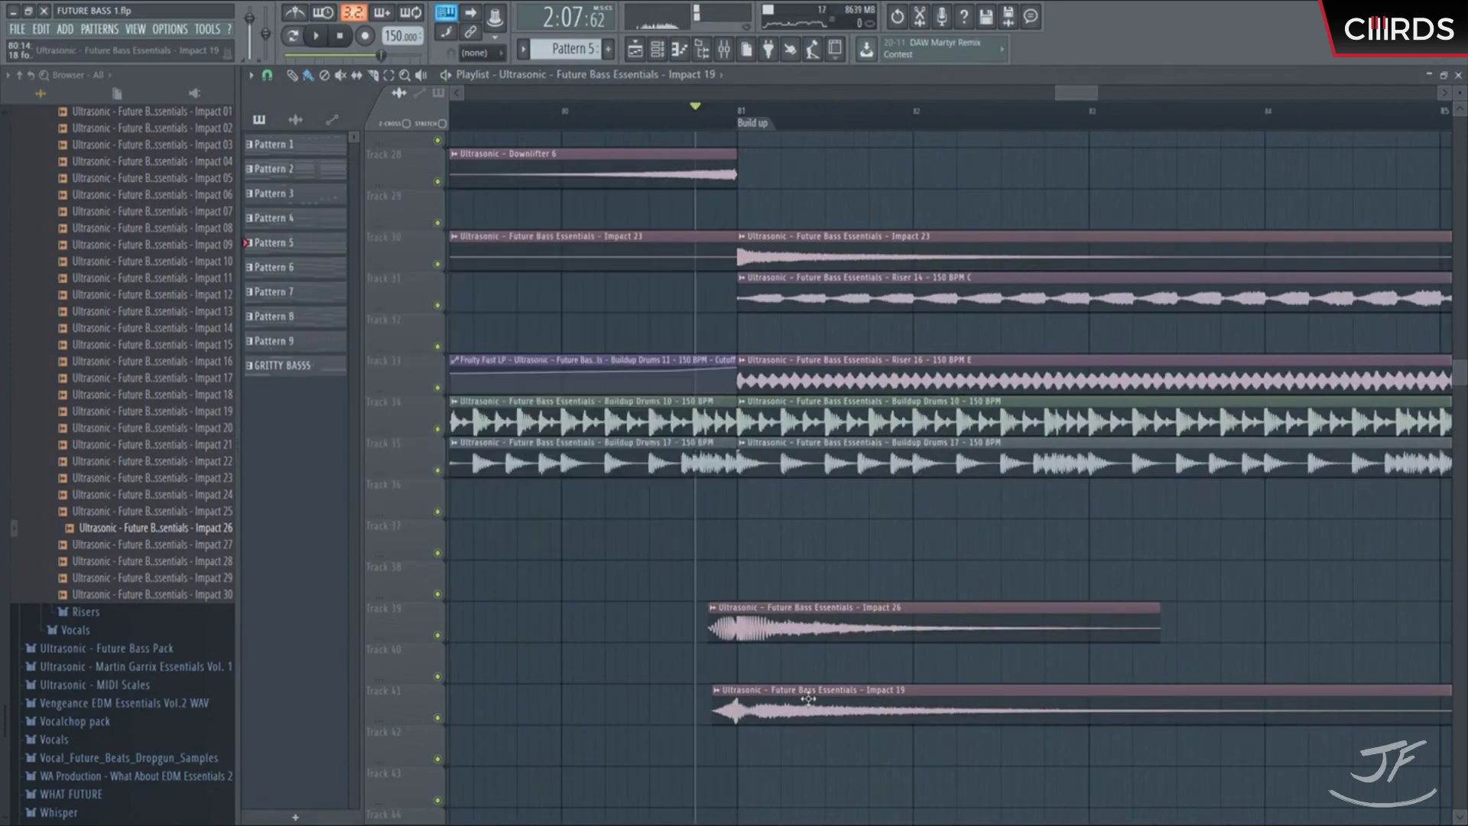
Step: Route the Impact 26 sample to mixer track 31 and lower the faders of tracks 30 and 31 against the playback
{"action": "double_click", "coordinate": [855, 628]}
{"action": "double_click", "coordinate": [854, 628]}
{"action": "key", "text": "F9"}
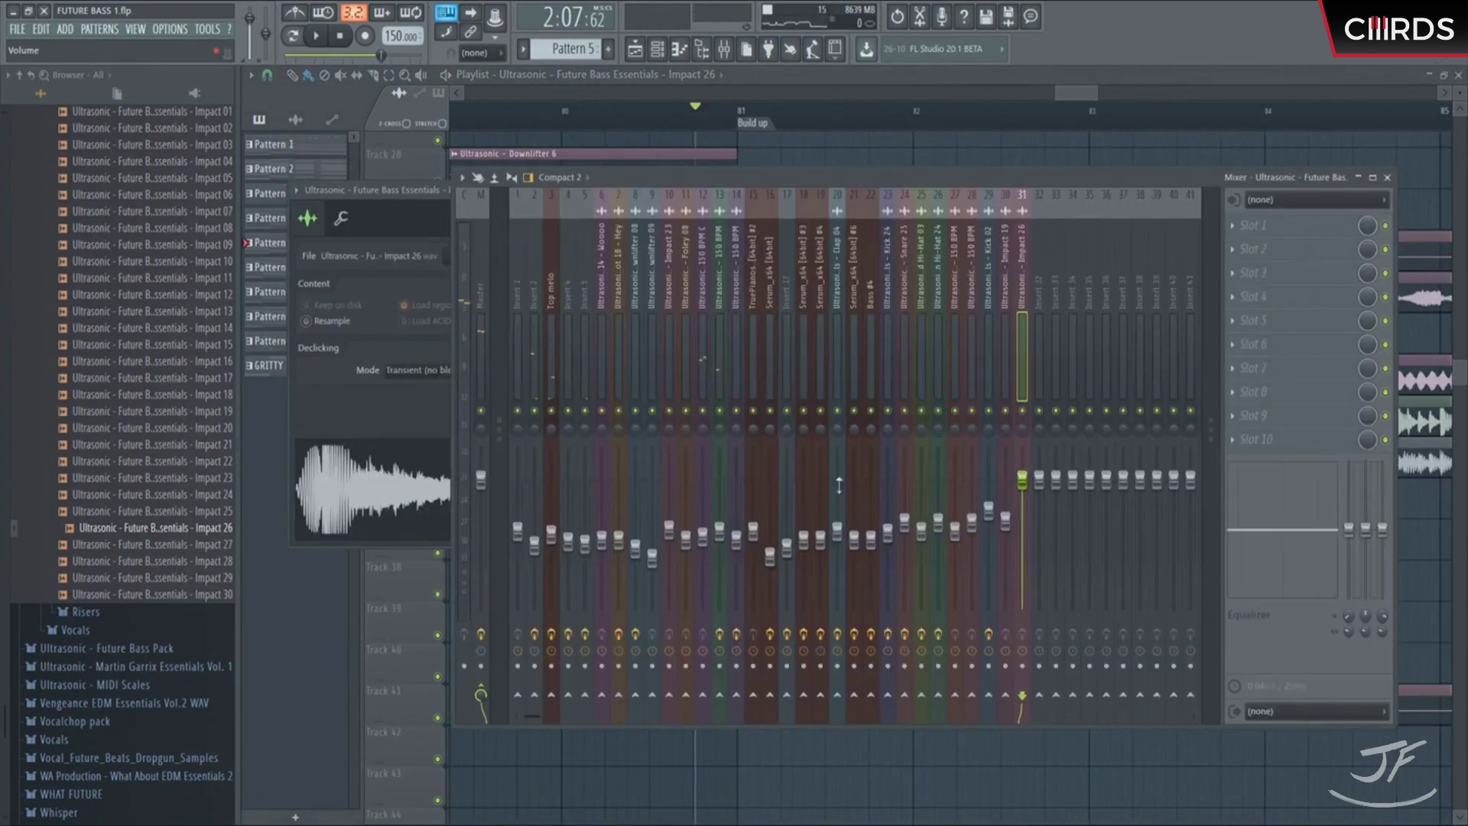
{"action": "key", "text": "space"}
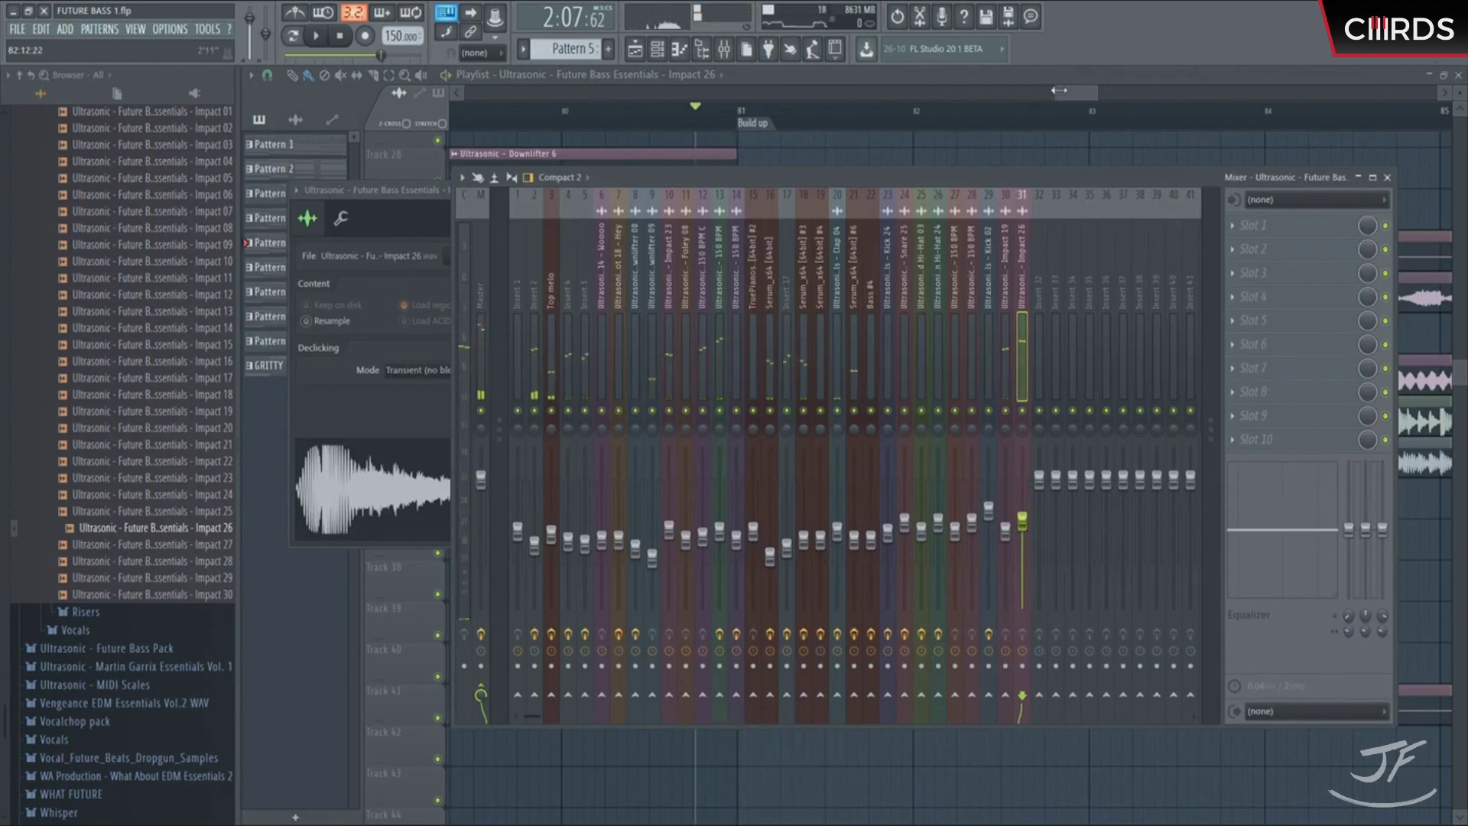
{"action": "left_click", "coordinate": [1030, 123]}
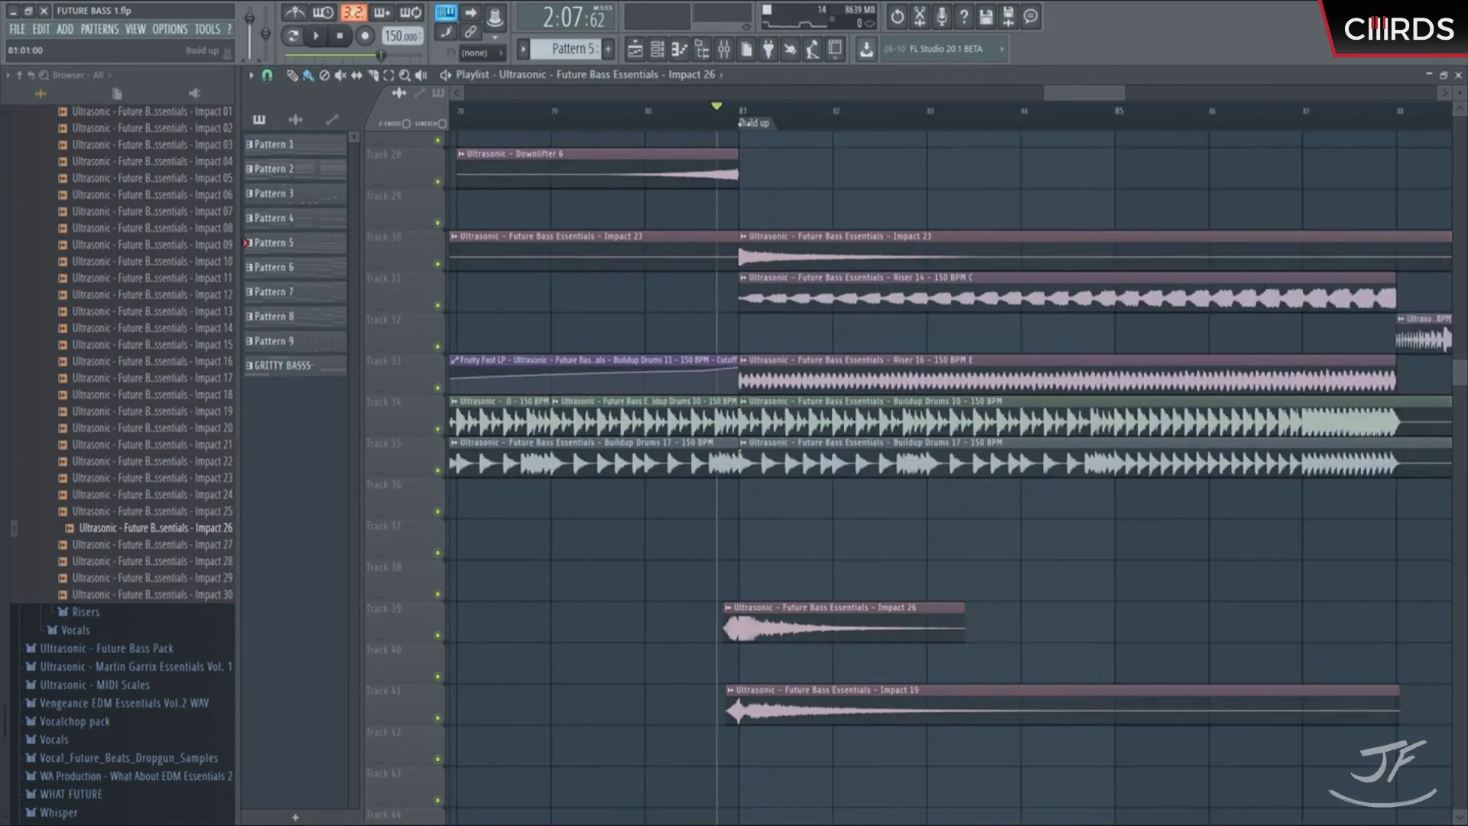
Step: Add a copy of the Impact 26 clip on track 39 at the first Build up, near bar 25, and play it
{"action": "scroll", "coordinate": [984, 494], "scroll_direction": "down", "scroll_amount": 10}
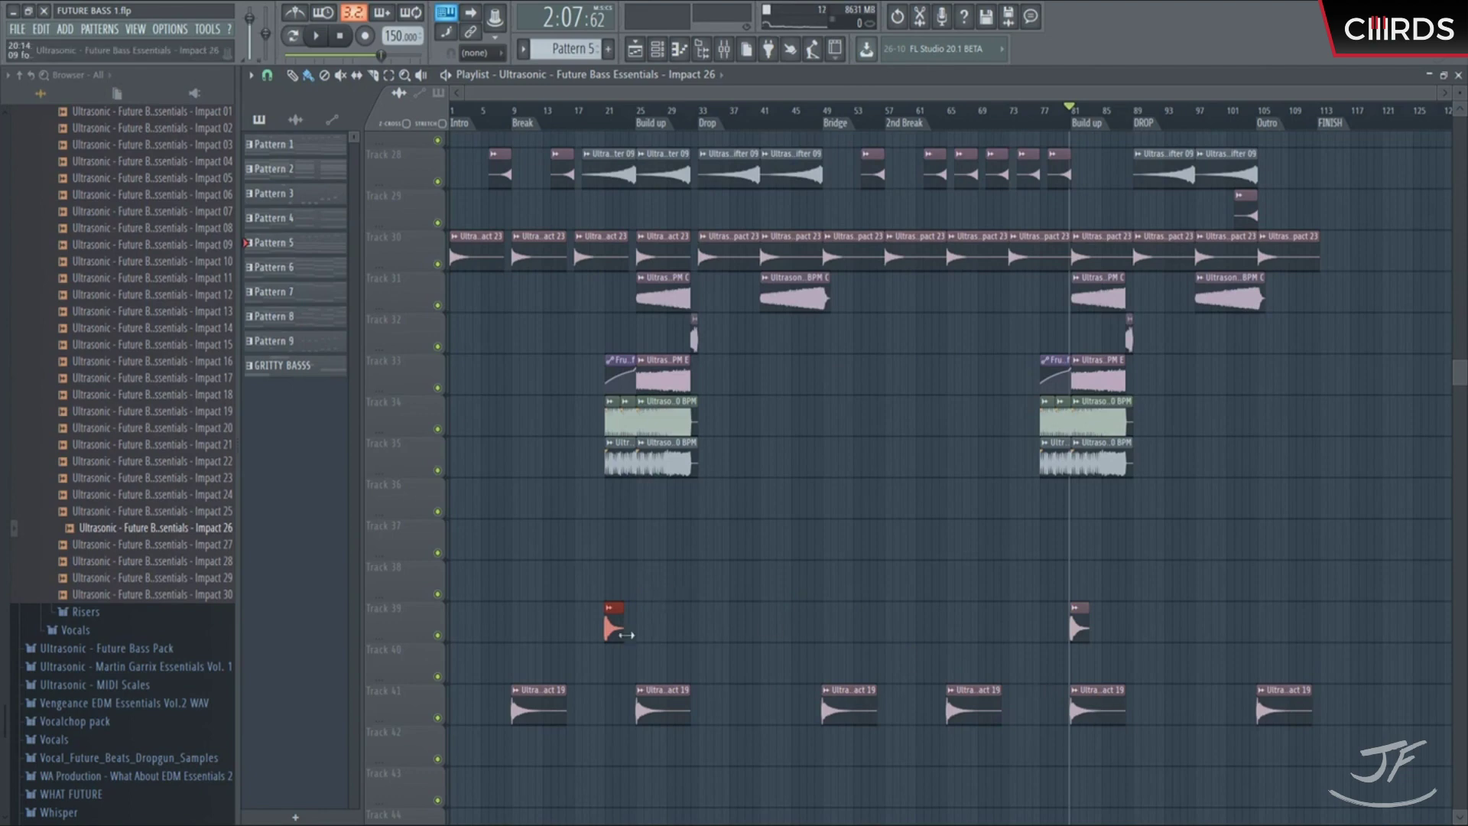
{"action": "left_click", "coordinate": [624, 118]}
{"action": "key", "text": "space"}
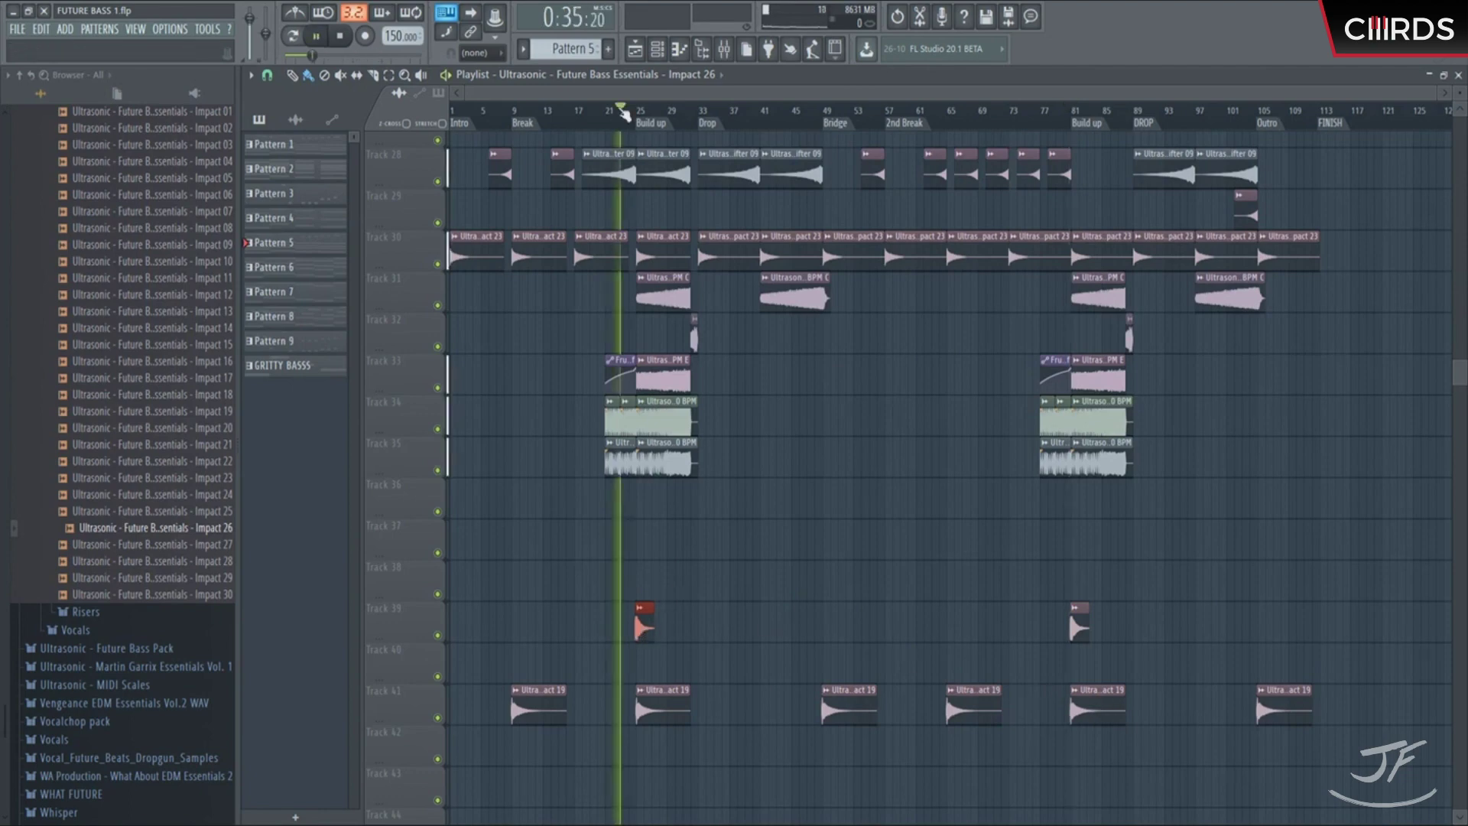
Step: Nudge the Impact 19 clip slightly earlier so its peak lines up with bar 25, and replay the transition
{"action": "scroll", "coordinate": [629, 111], "scroll_direction": "up", "scroll_amount": 8}
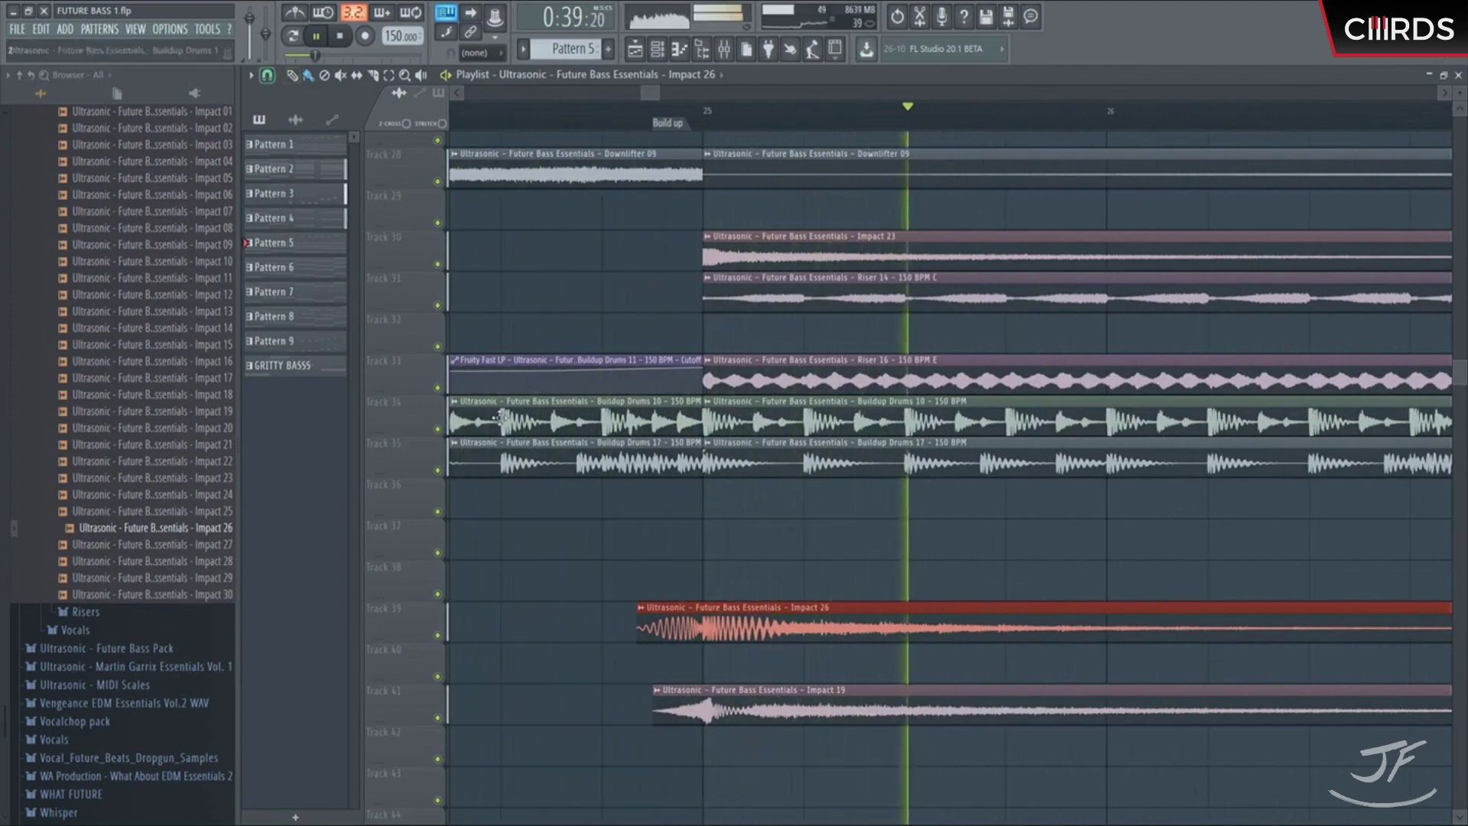
{"action": "left_click_drag", "start_coordinate": [764, 709], "coordinate": [757, 710]}
{"action": "key", "text": "space"}
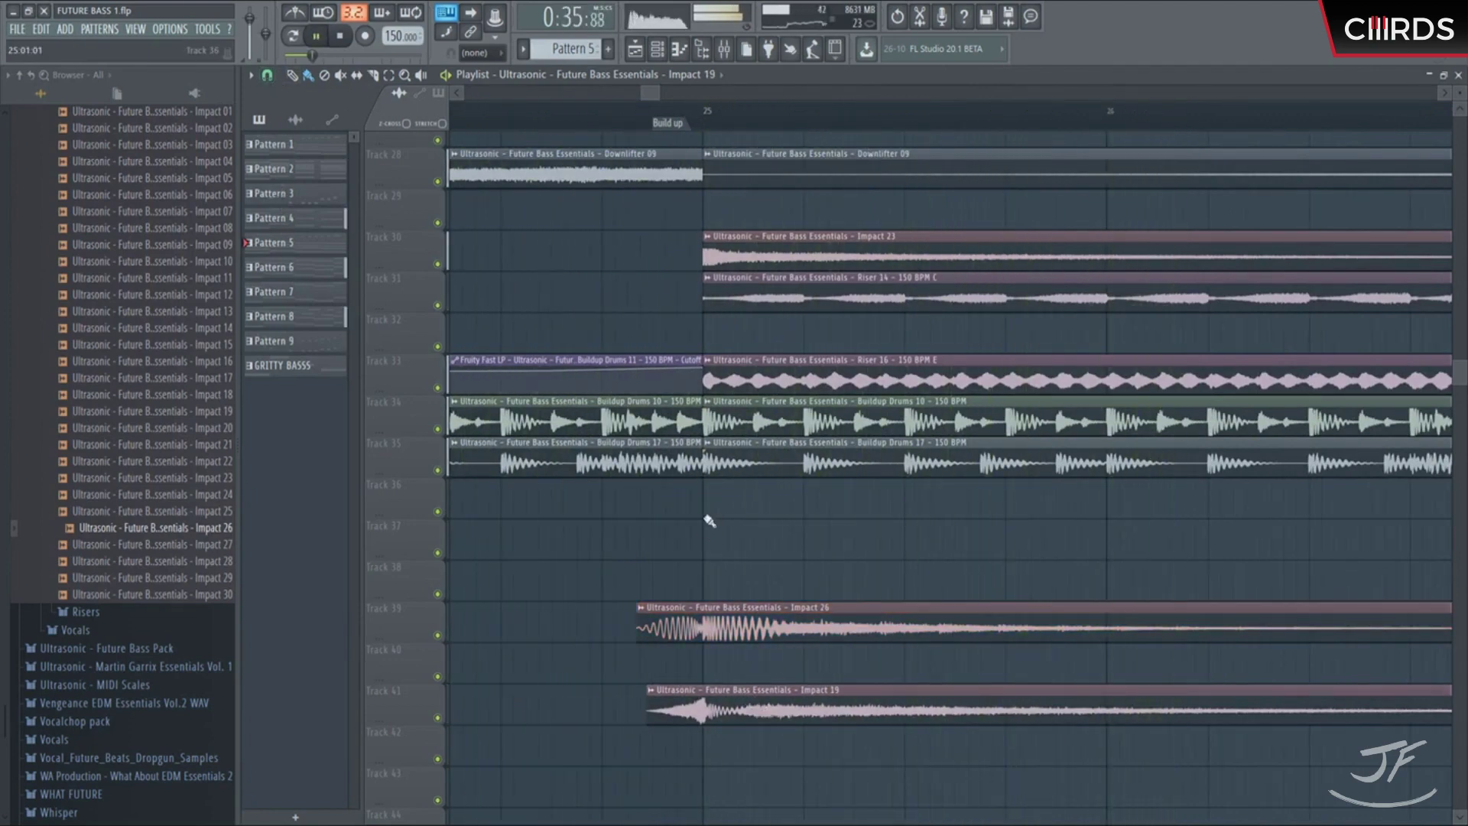
Step: Solo tracks 39 and 41 to hear the two impacts together at bar 25, and unmute all tracks again
{"action": "left_click", "coordinate": [437, 635], "text": "ctrl"}
{"action": "left_click", "coordinate": [437, 717]}
{"action": "key", "text": "space"}
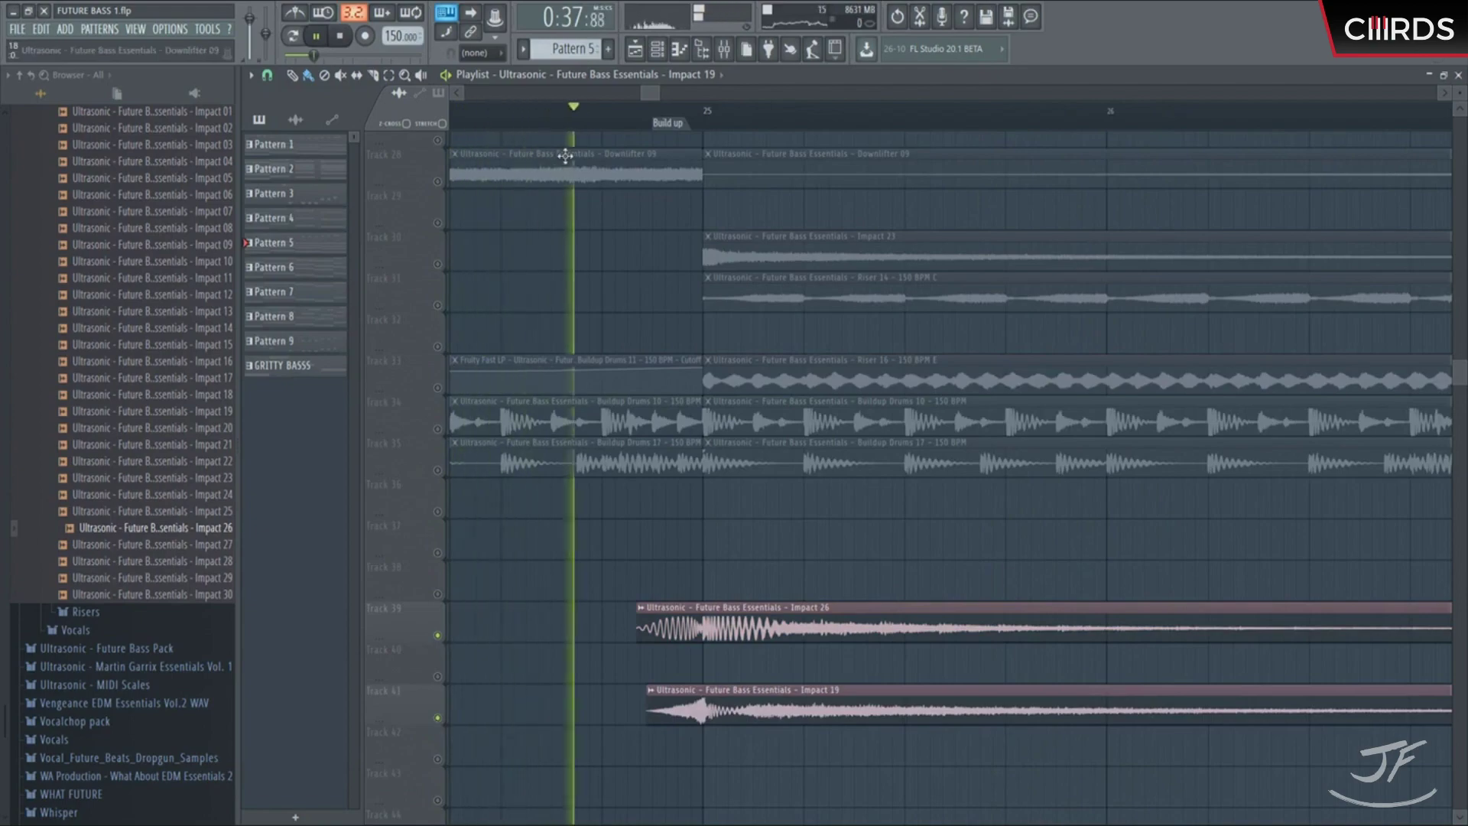
{"action": "left_click", "coordinate": [437, 635], "text": "ctrl"}
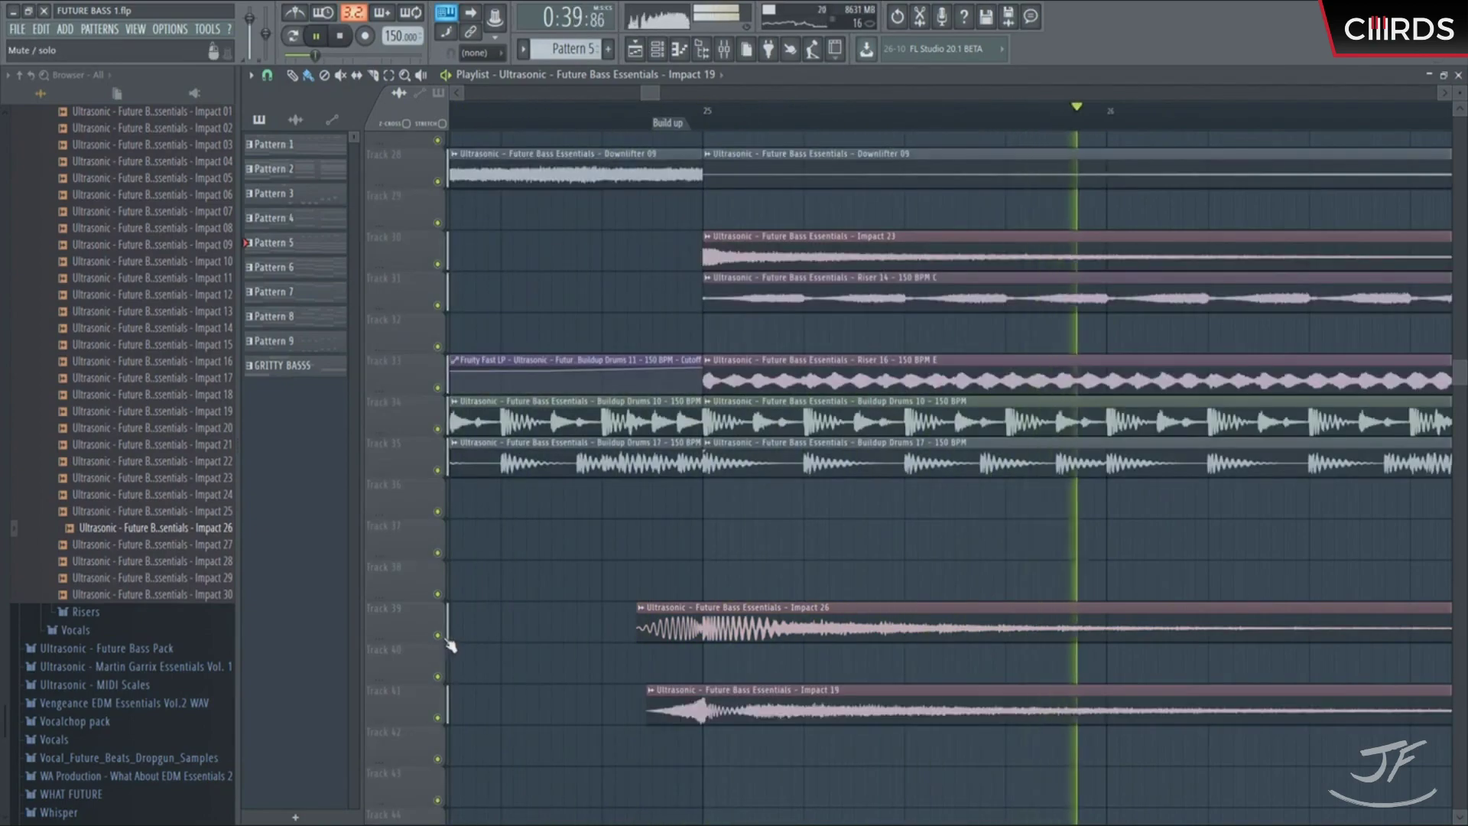
Step: Play the track from the first Build up into the Drop and look over the arrangement on all tracks
{"action": "key", "text": "space"}
{"action": "scroll", "coordinate": [636, 120], "scroll_direction": "down", "scroll_amount": 8}
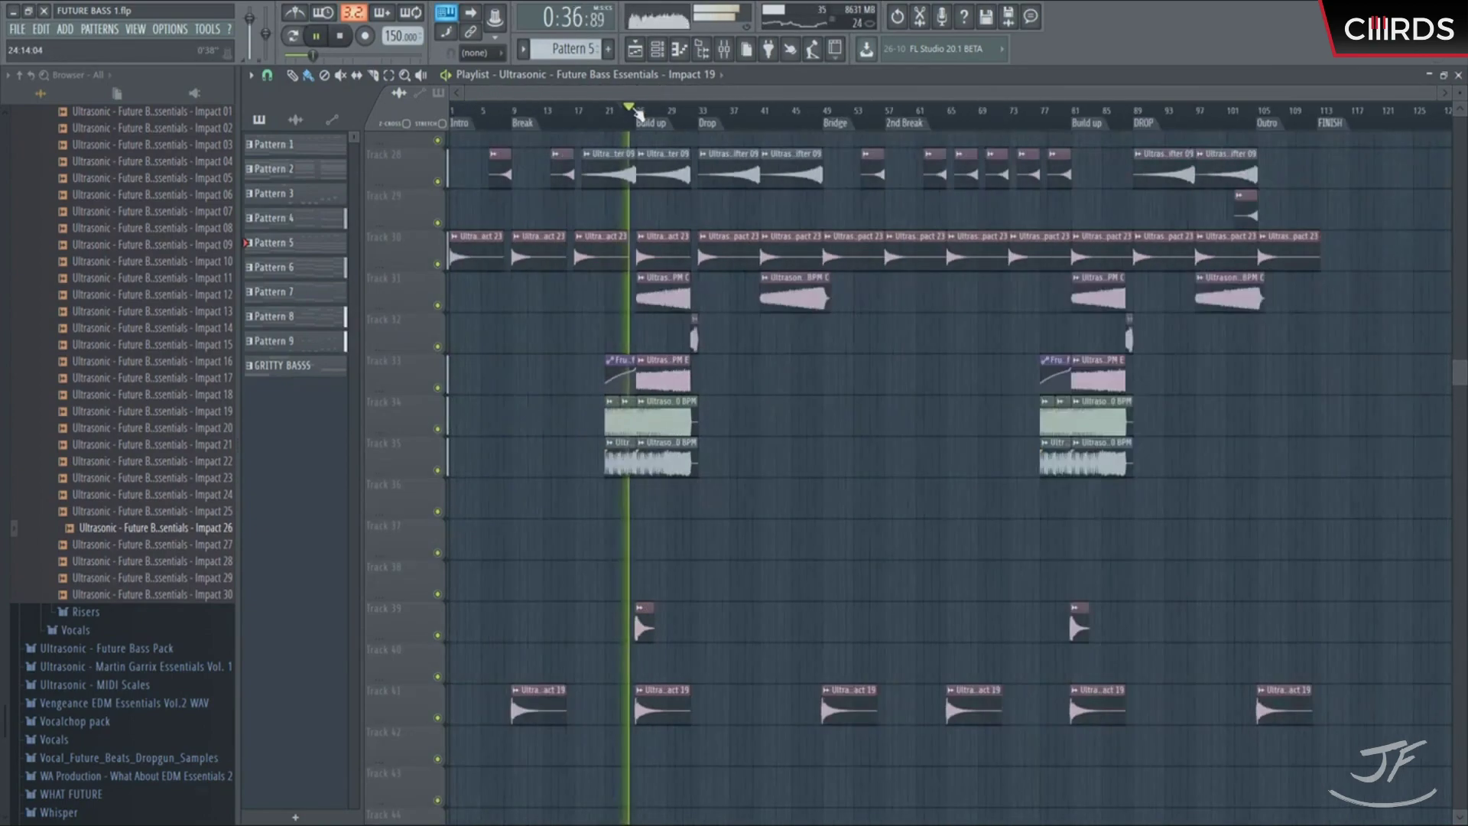
{"action": "scroll", "coordinate": [825, 665], "scroll_direction": "up", "scroll_amount": 5}
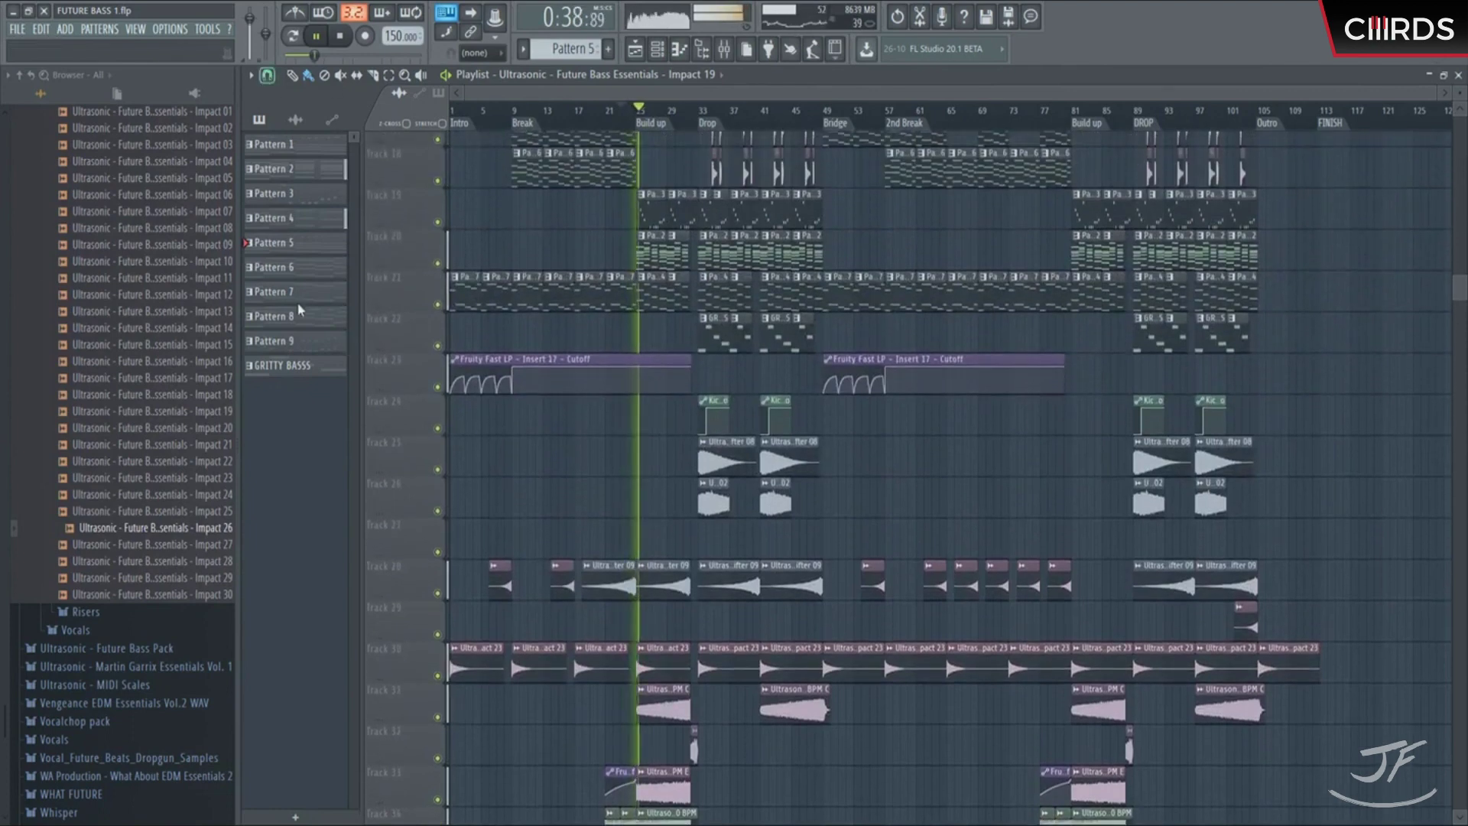
{"action": "scroll", "coordinate": [1457, 92], "scroll_direction": "down", "scroll_amount": 5}
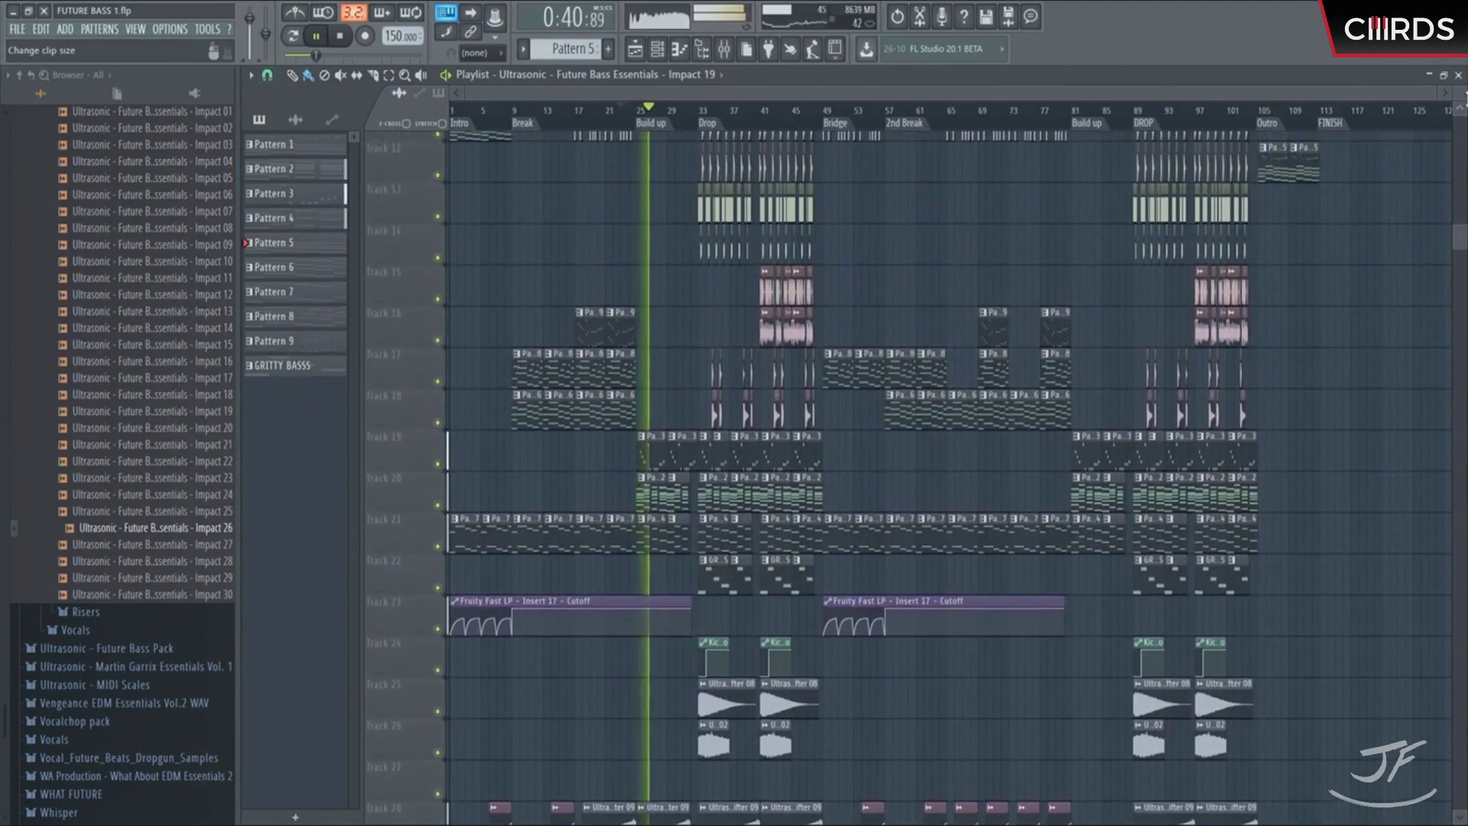
{"action": "scroll", "coordinate": [967, 550], "scroll_direction": "up", "scroll_amount": 6}
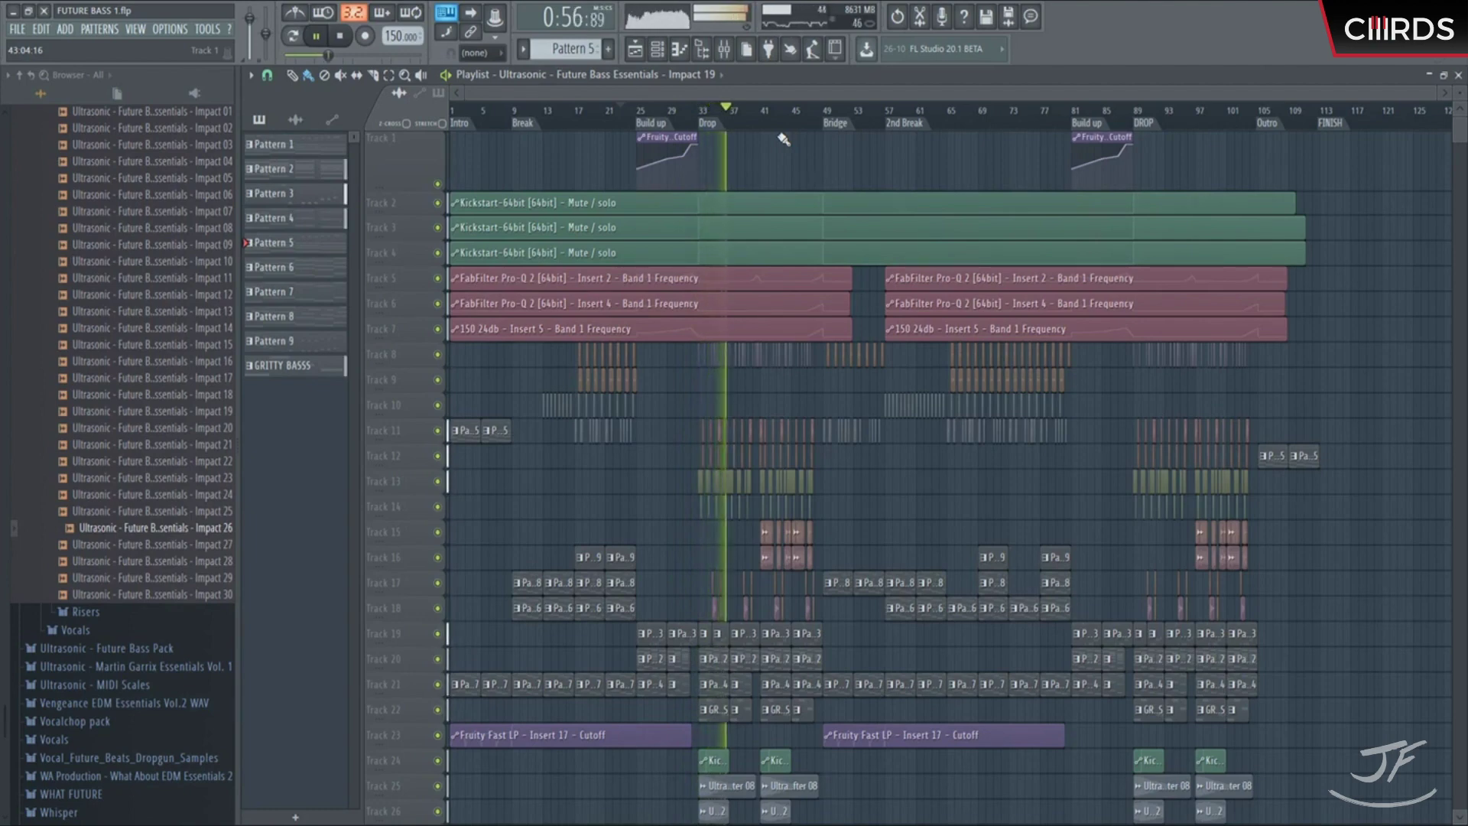
Step: Raise the mixer faders of Insert 2 and Top melo slightly while the Drop plays
{"action": "left_click", "coordinate": [725, 52]}
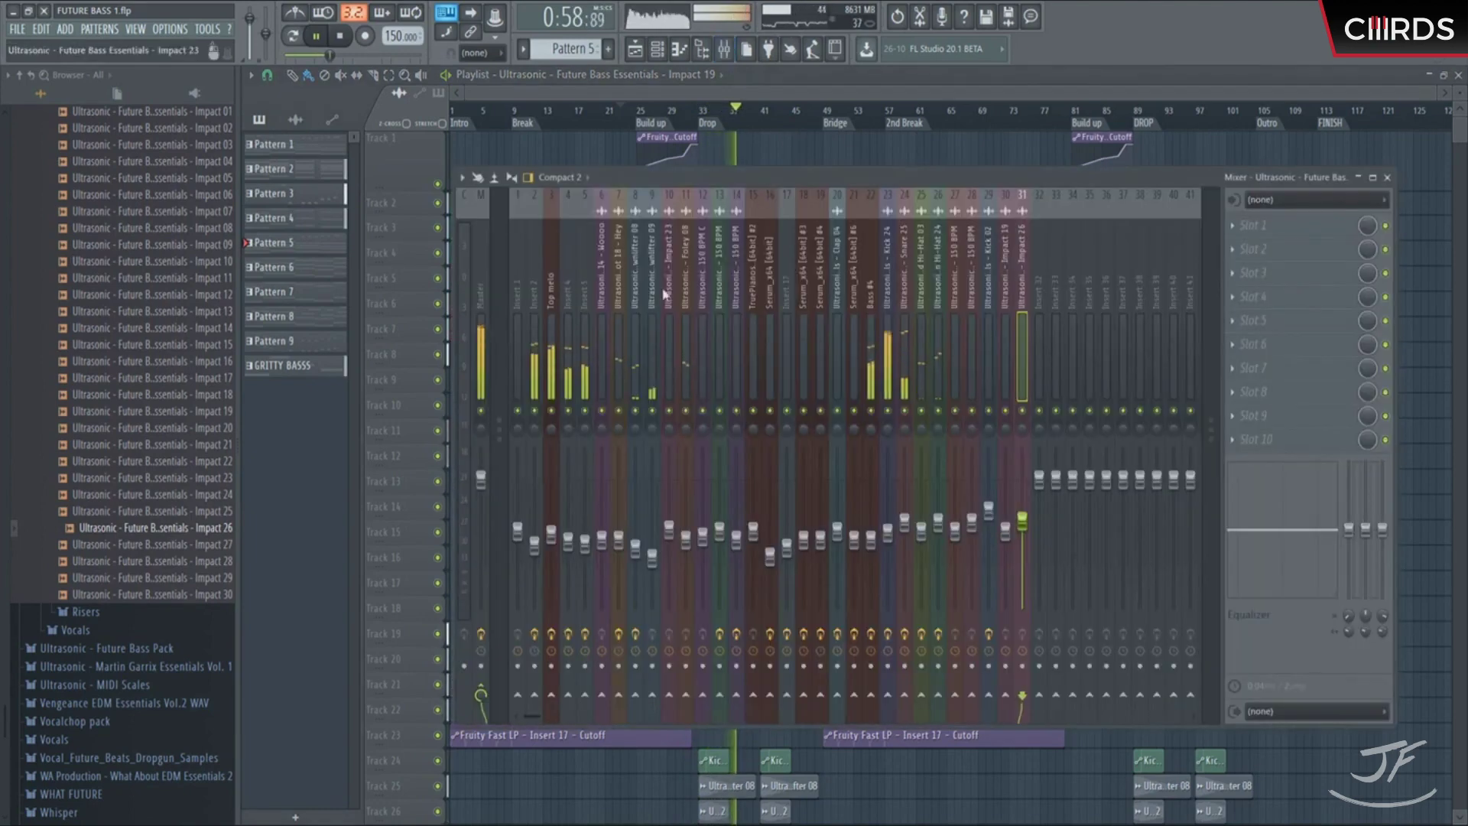
{"action": "left_click", "coordinate": [555, 330]}
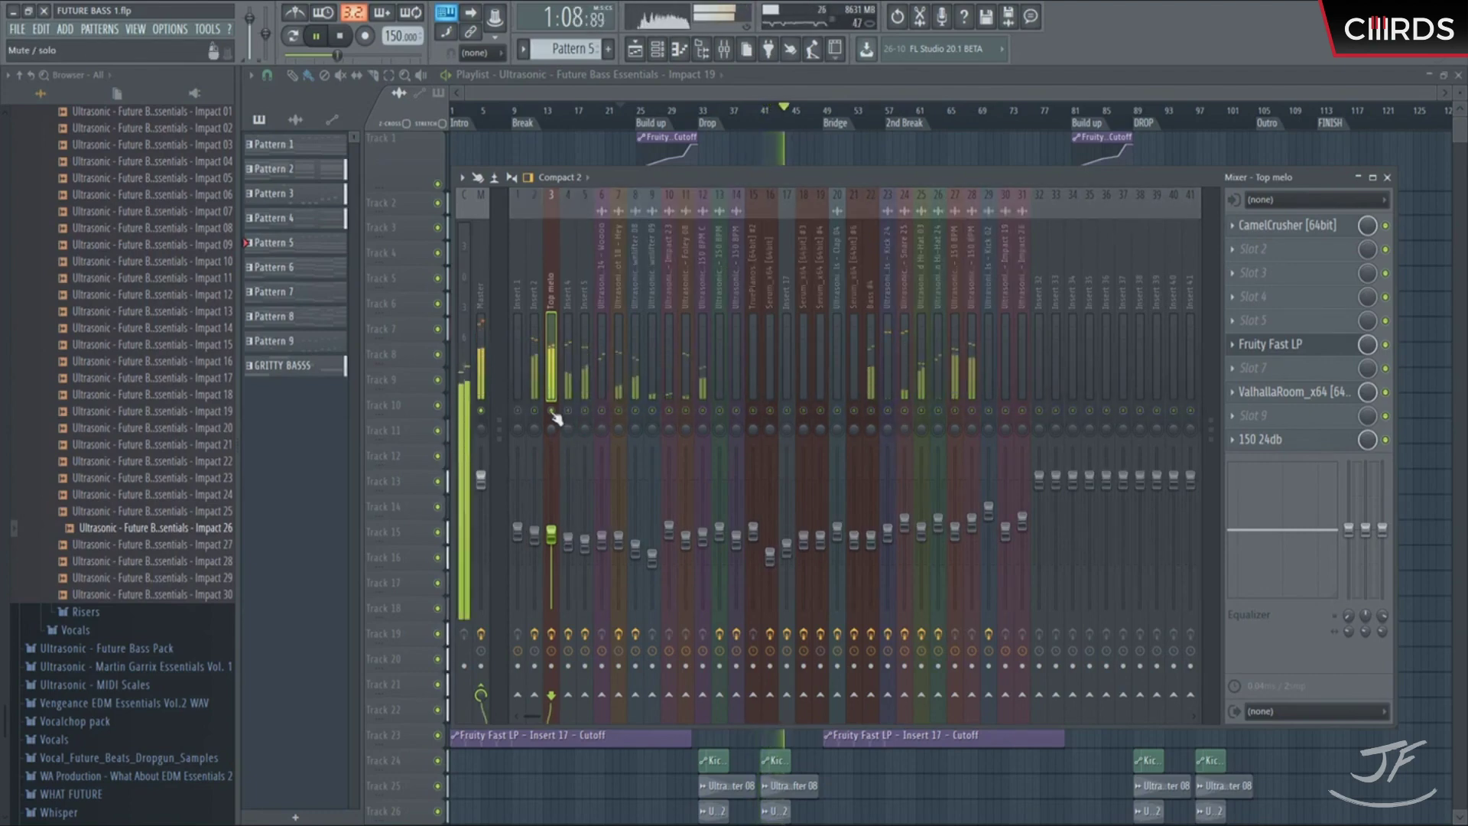
{"action": "left_click", "coordinate": [535, 535]}
{"action": "left_click", "coordinate": [551, 540]}
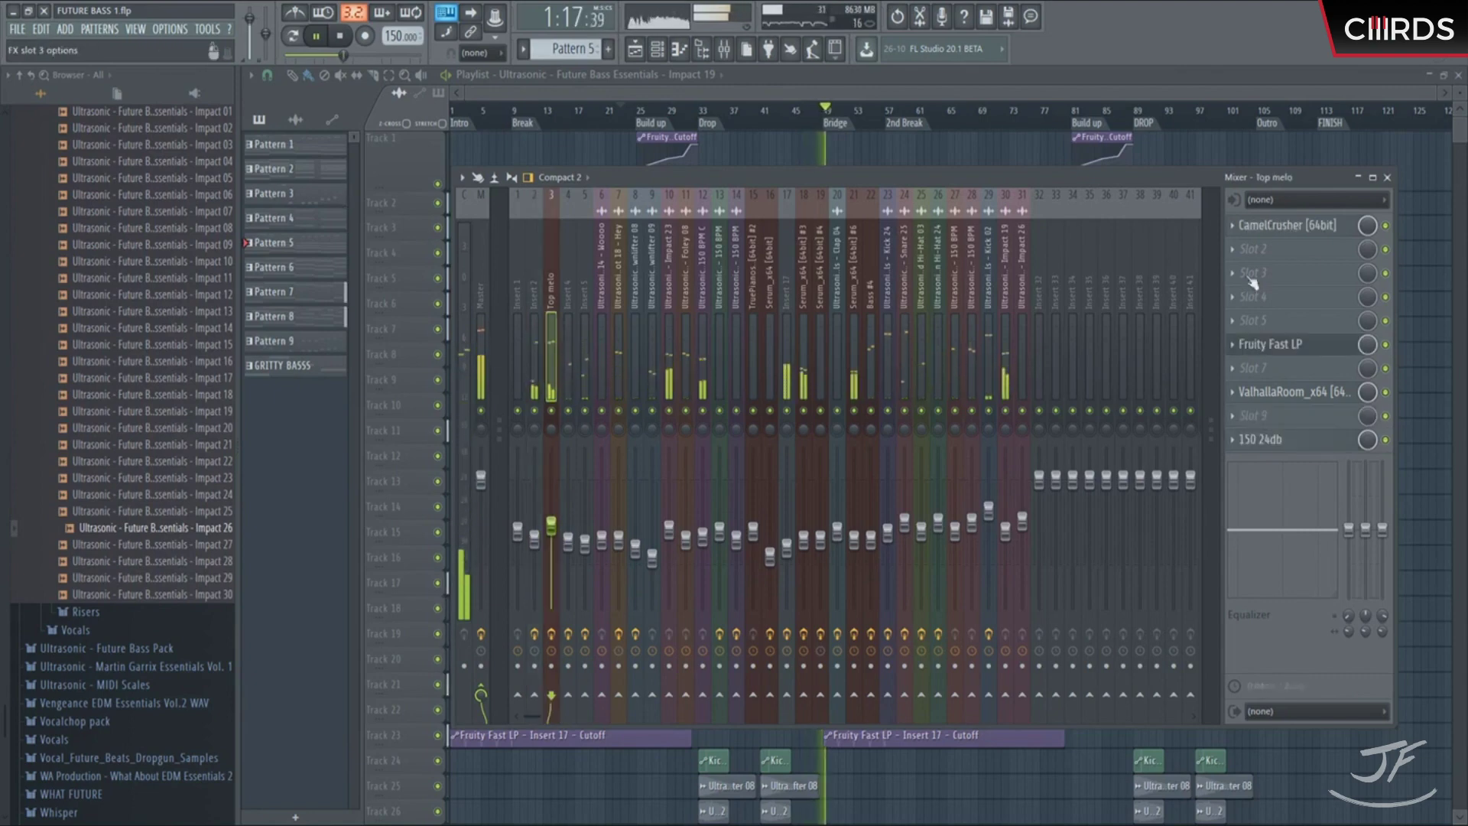
Step: Load OTT in slot 2 of the Top melo mixer track and replay the Drop with it
{"action": "key", "text": "space"}
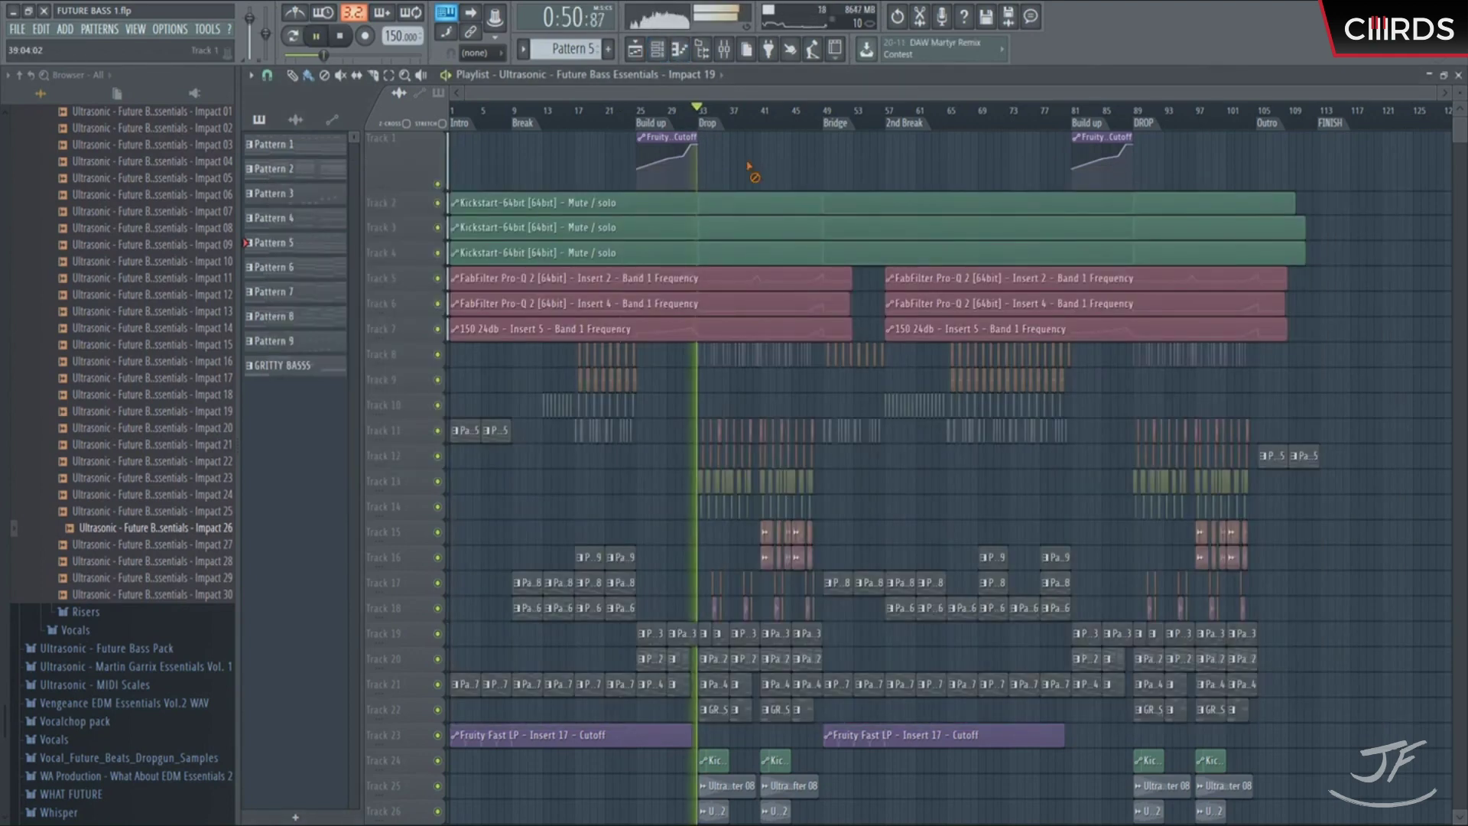
{"action": "left_click", "coordinate": [724, 49]}
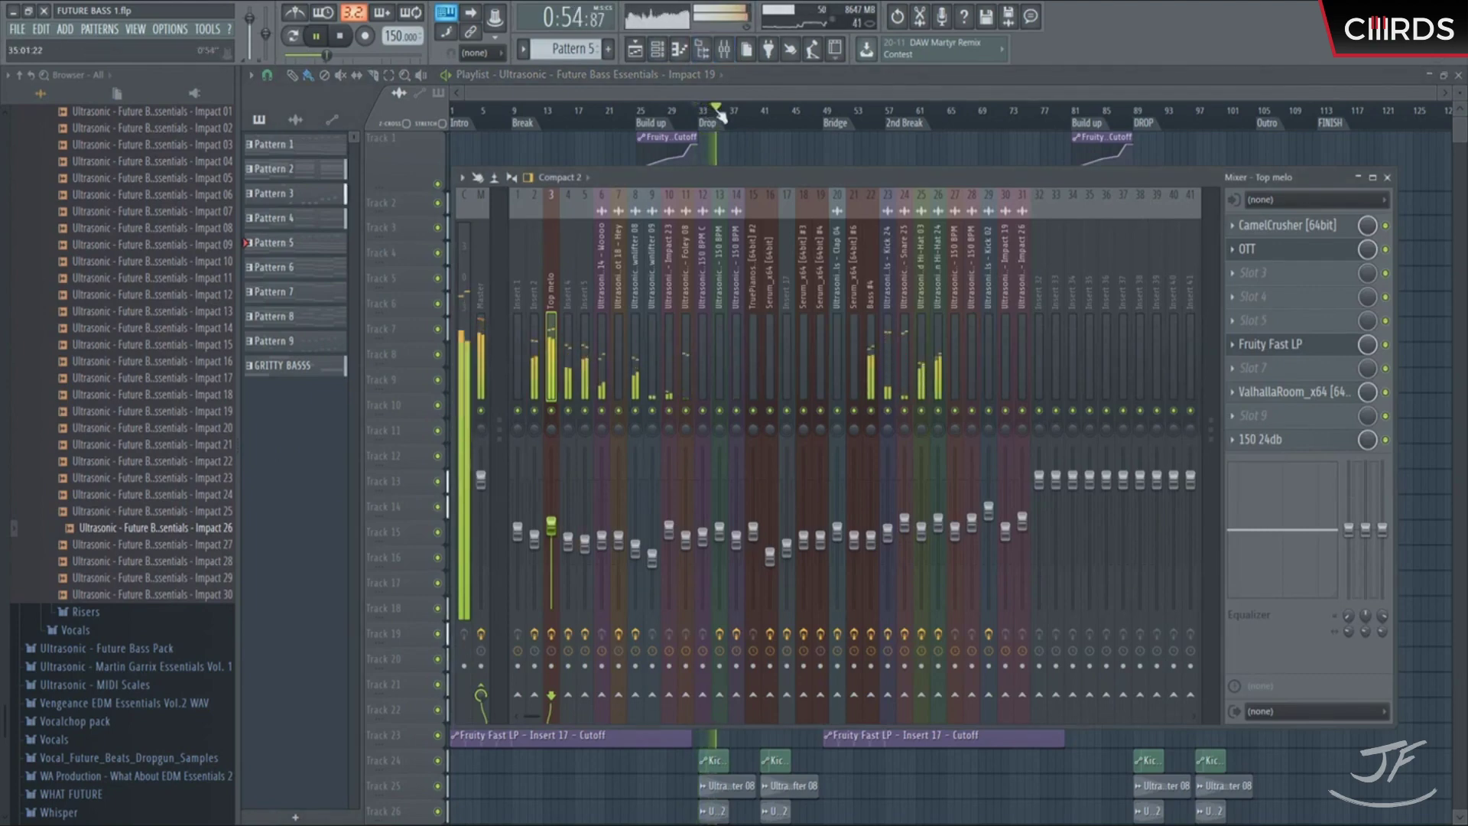
{"action": "key", "text": "F9"}
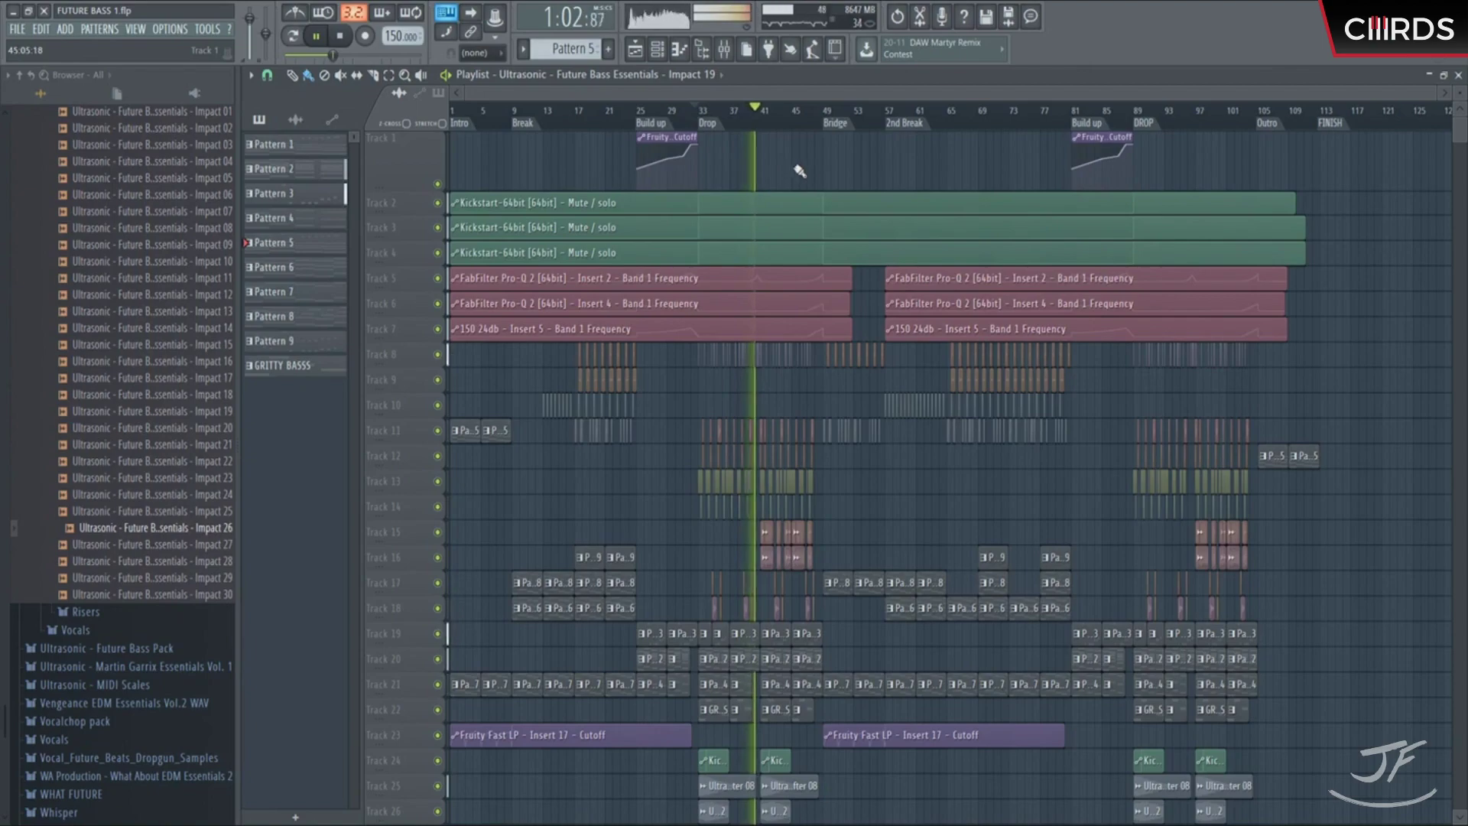
Step: Switch the browser to the collapsed Current project view and narrow it to give the Playlist more room
{"action": "scroll", "coordinate": [778, 136], "scroll_direction": "up", "scroll_amount": 5}
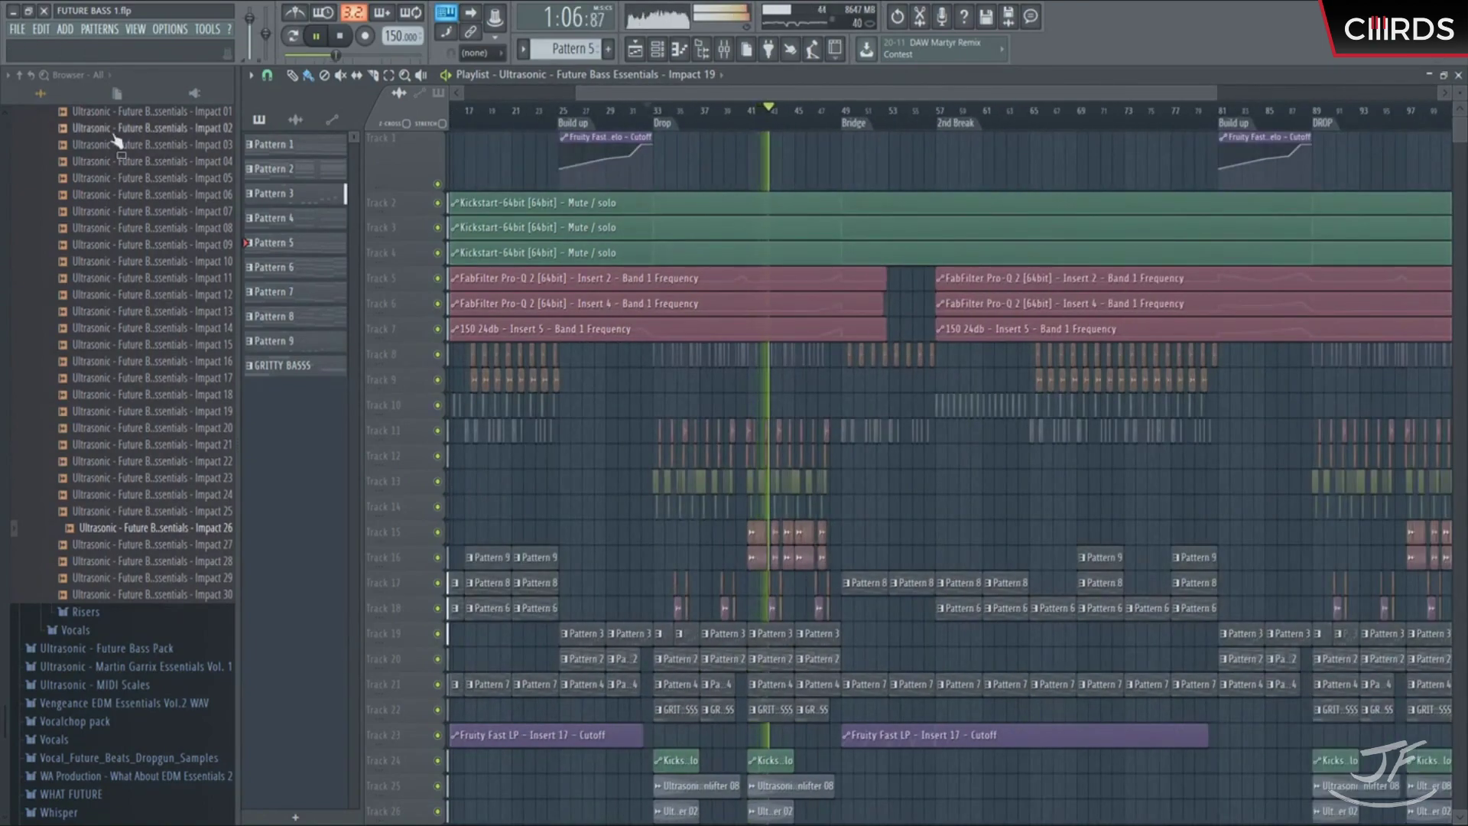
{"action": "left_click", "coordinate": [117, 93]}
{"action": "left_click", "coordinate": [64, 114]}
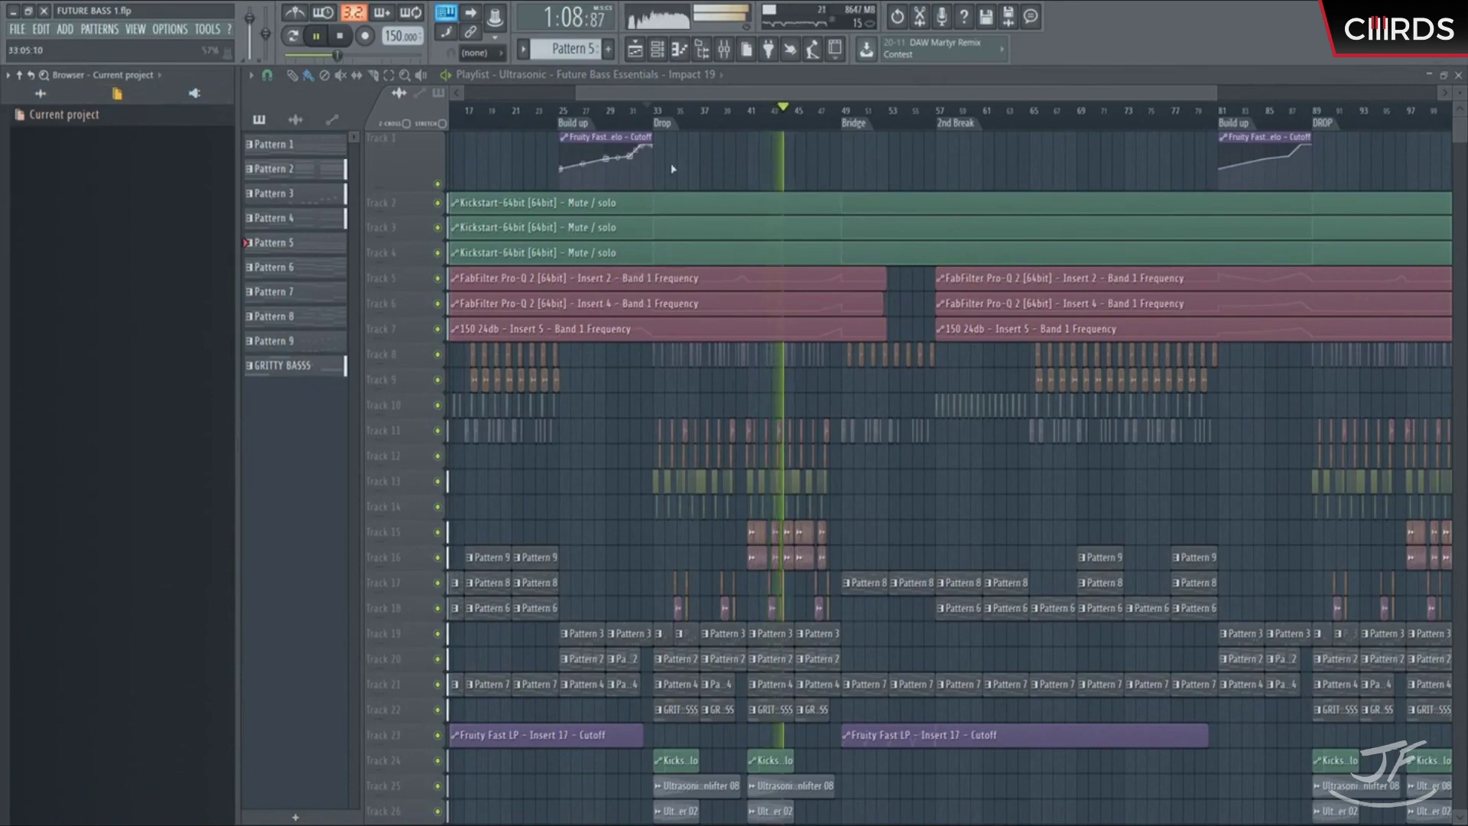
{"action": "left_click_drag", "start_coordinate": [237, 208], "coordinate": [145, 204]}
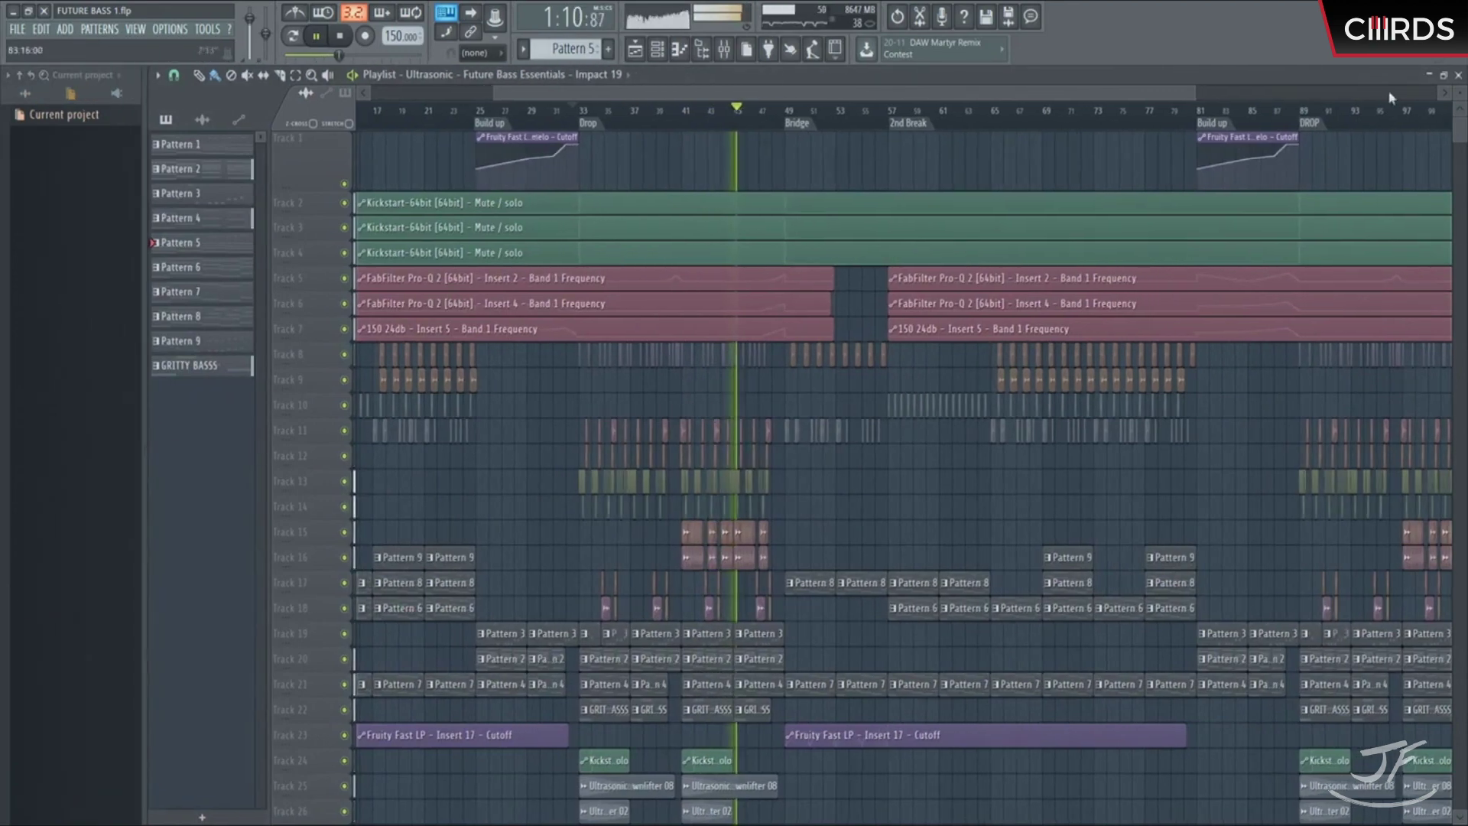
{"action": "scroll", "coordinate": [1331, 185], "scroll_direction": "down", "scroll_amount": 5}
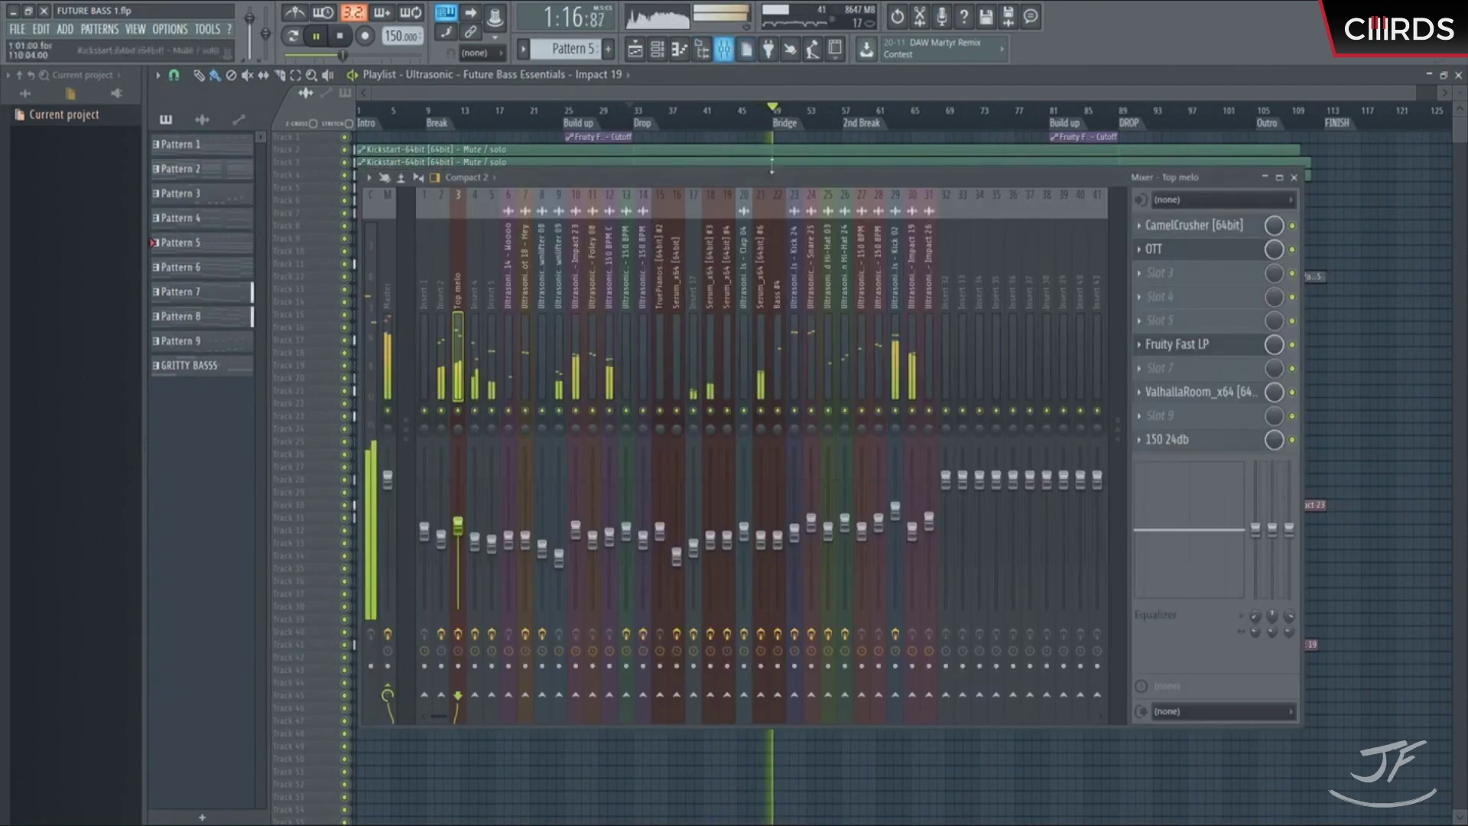
Step: Check the Impact 19 track in the mixer and raise the fader of mixer track 27 slightly during the Bridge
{"action": "key", "text": "F9"}
{"action": "left_click", "coordinate": [897, 394]}
{"action": "left_click", "coordinate": [916, 373]}
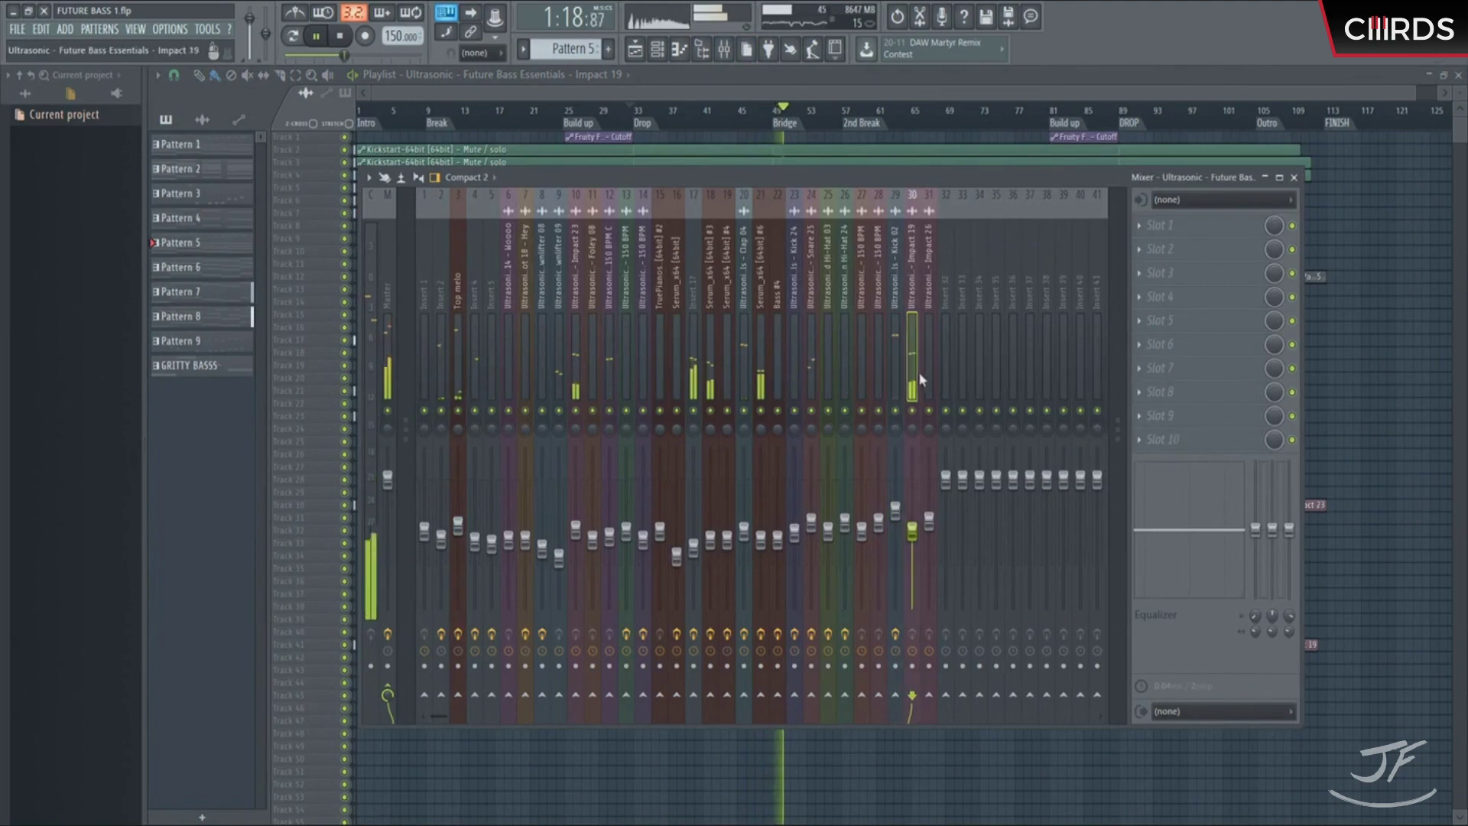
{"action": "left_click", "coordinate": [864, 397]}
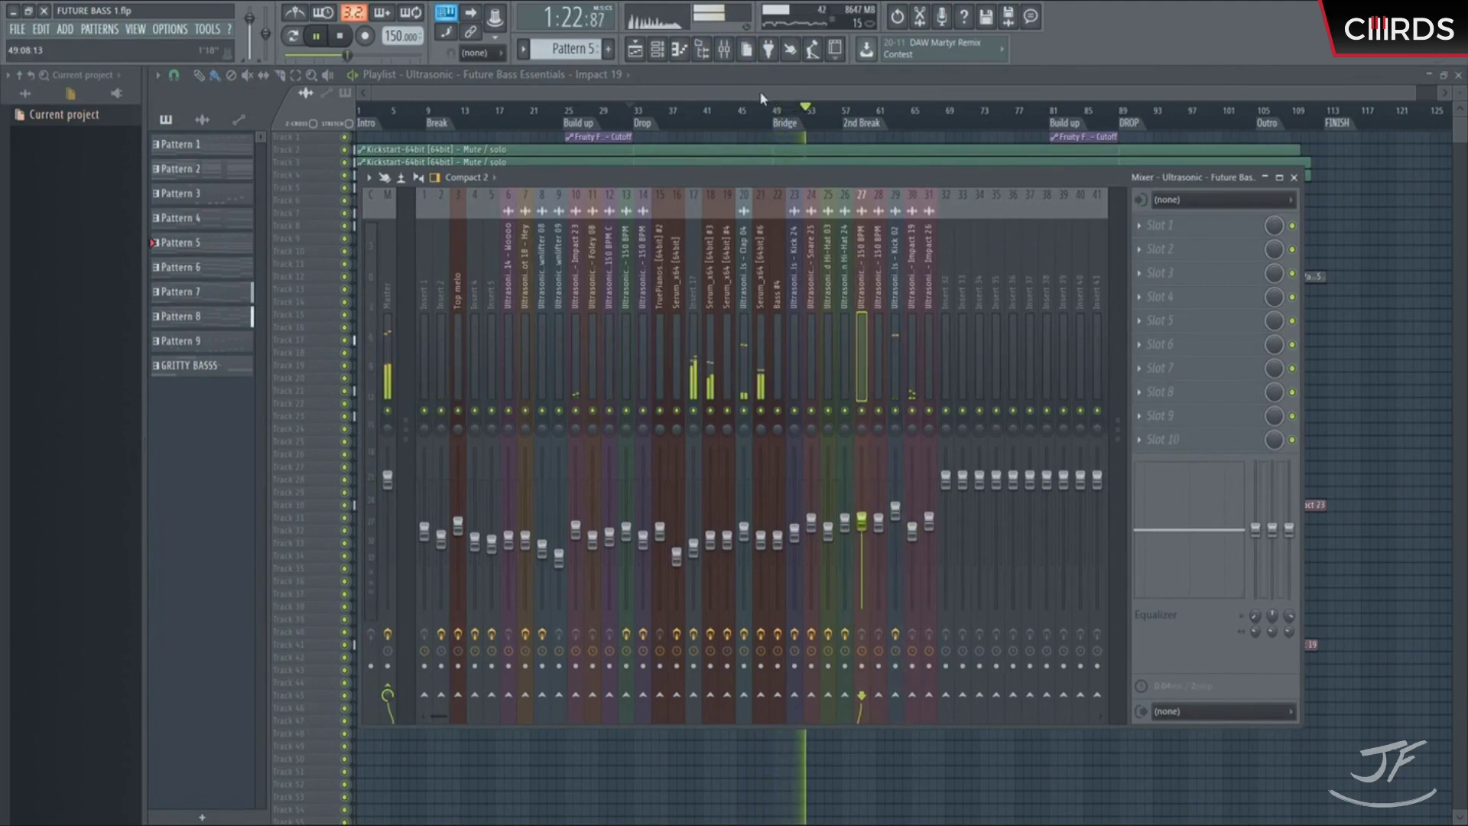
{"action": "key", "text": "F9"}
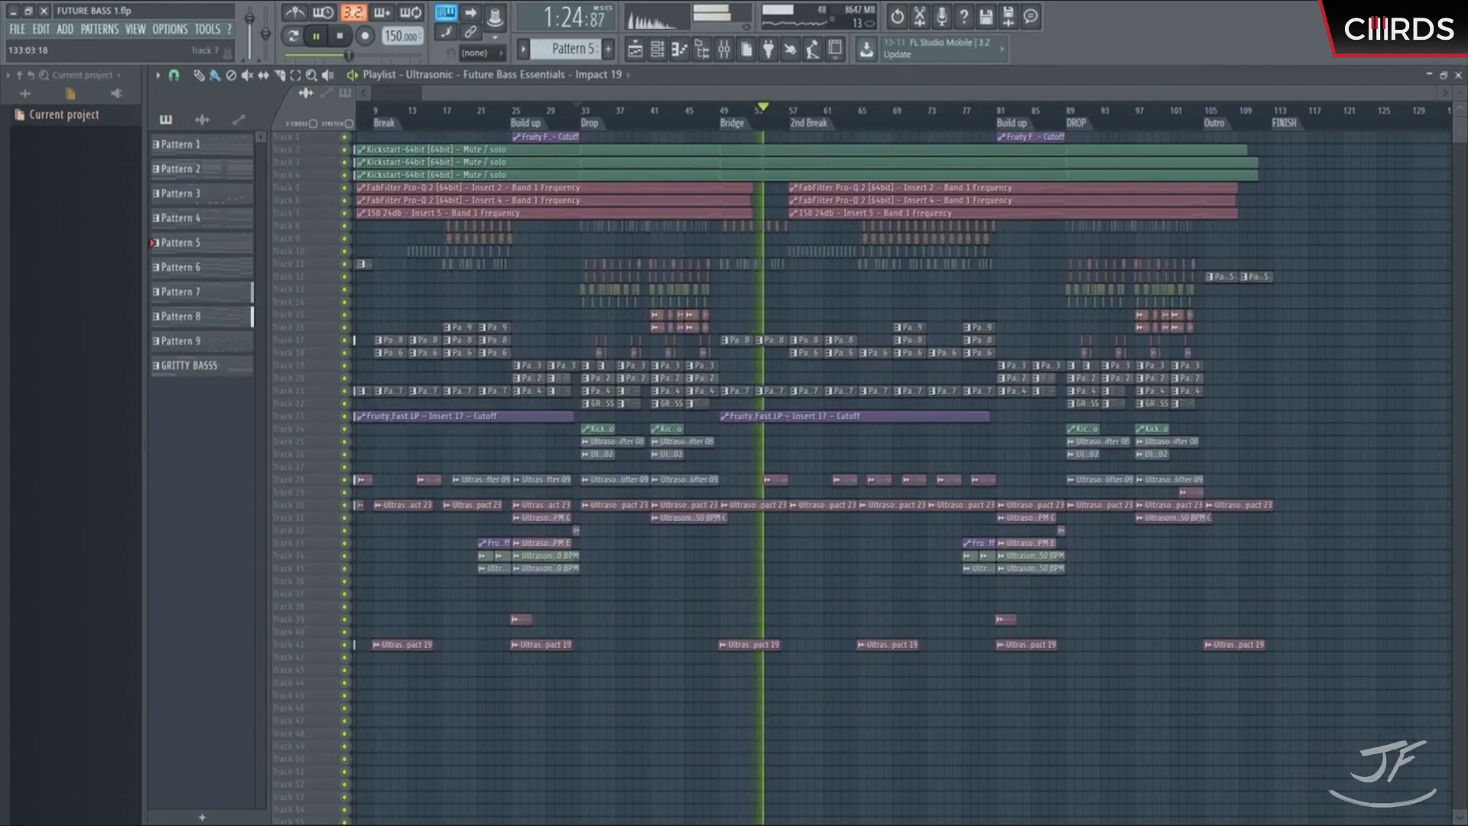
Step: Copy the Pattern 8 clip on track 17 into the empty gaps at bars 73 and 65 of the 2nd Break
{"action": "left_click_drag", "start_coordinate": [1452, 132], "coordinate": [1365, 272]}
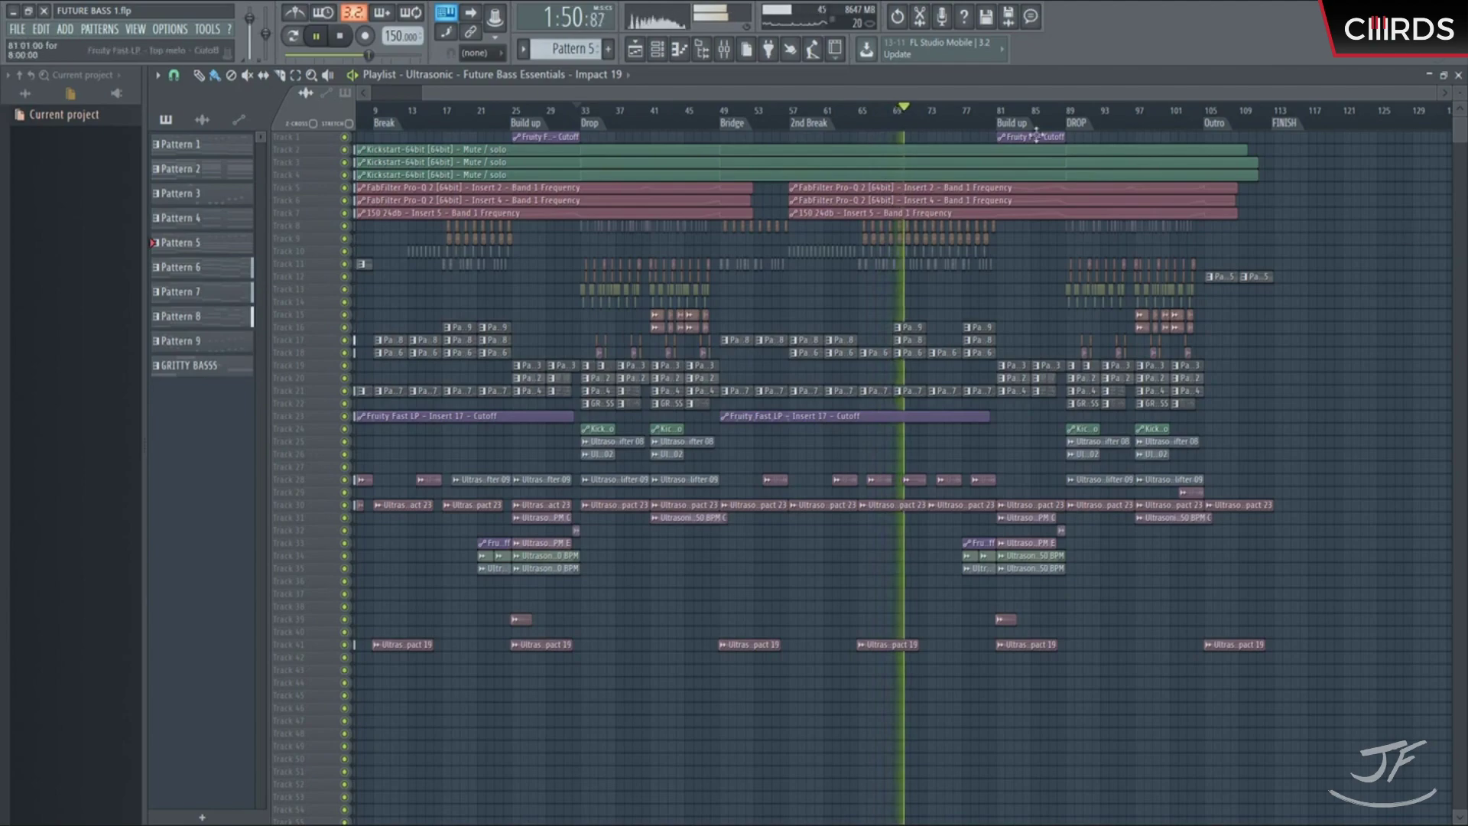
{"action": "scroll", "coordinate": [916, 118], "scroll_direction": "up", "scroll_amount": 5}
{"action": "scroll", "coordinate": [915, 118], "scroll_direction": "down", "scroll_amount": 3}
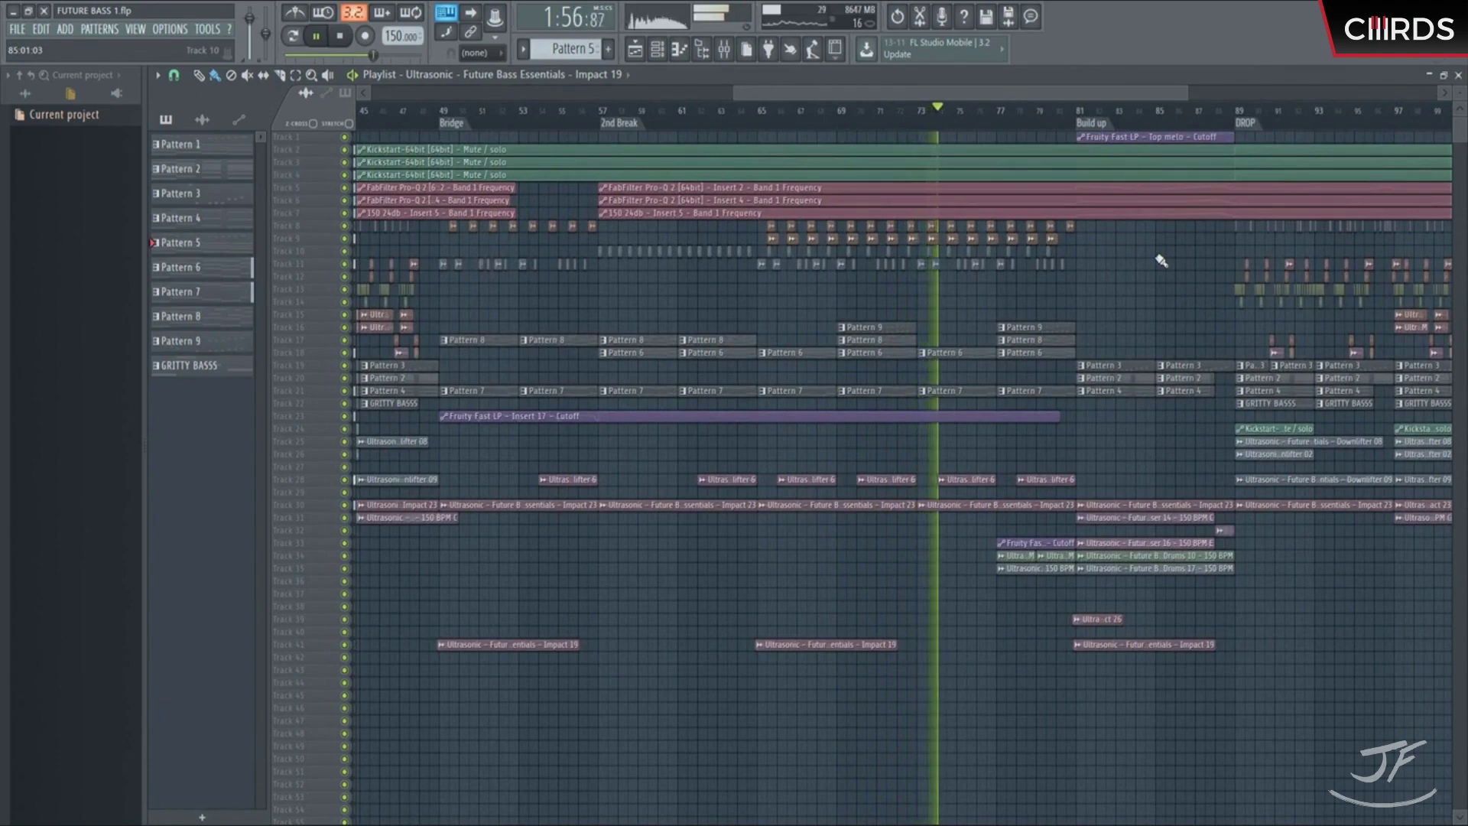
{"action": "scroll", "coordinate": [1078, 324], "scroll_direction": "right", "scroll_amount": 3}
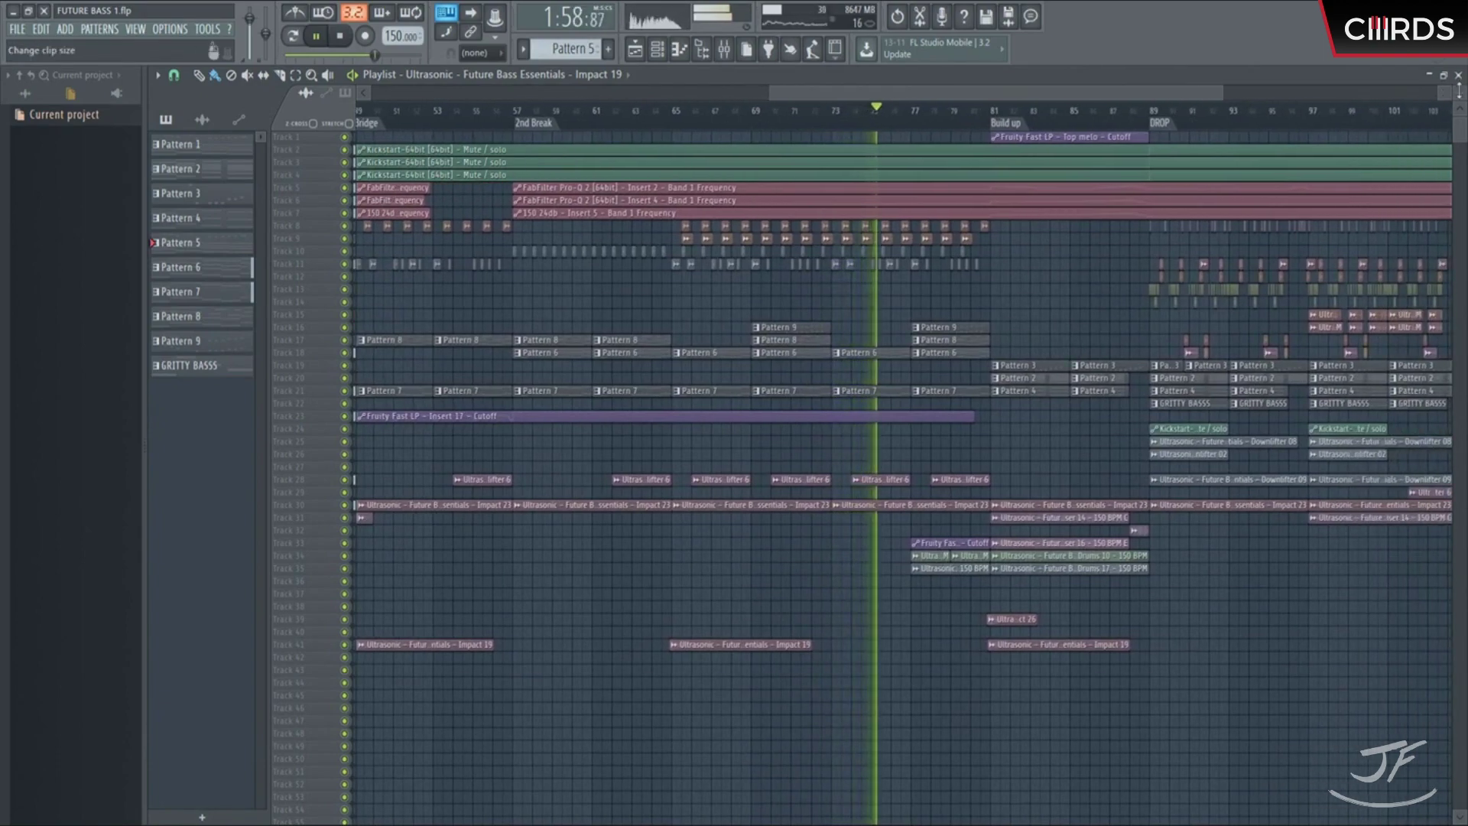
{"action": "scroll", "coordinate": [1460, 87], "scroll_direction": "up", "scroll_amount": 2}
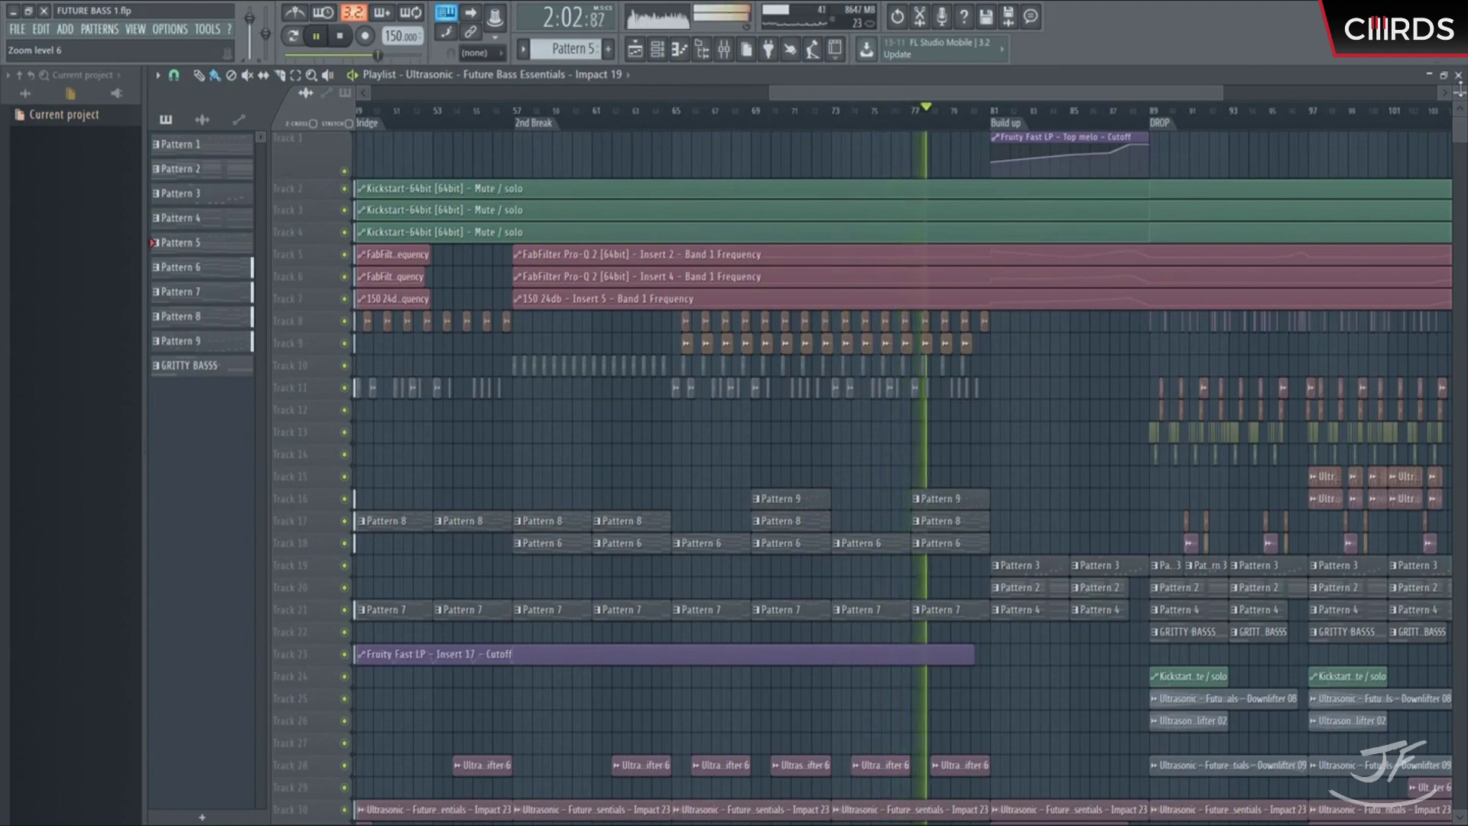
{"action": "scroll", "coordinate": [819, 448], "scroll_direction": "up", "scroll_amount": 2}
{"action": "scroll", "coordinate": [994, 443], "scroll_direction": "down", "scroll_amount": 1}
{"action": "key", "text": "space"}
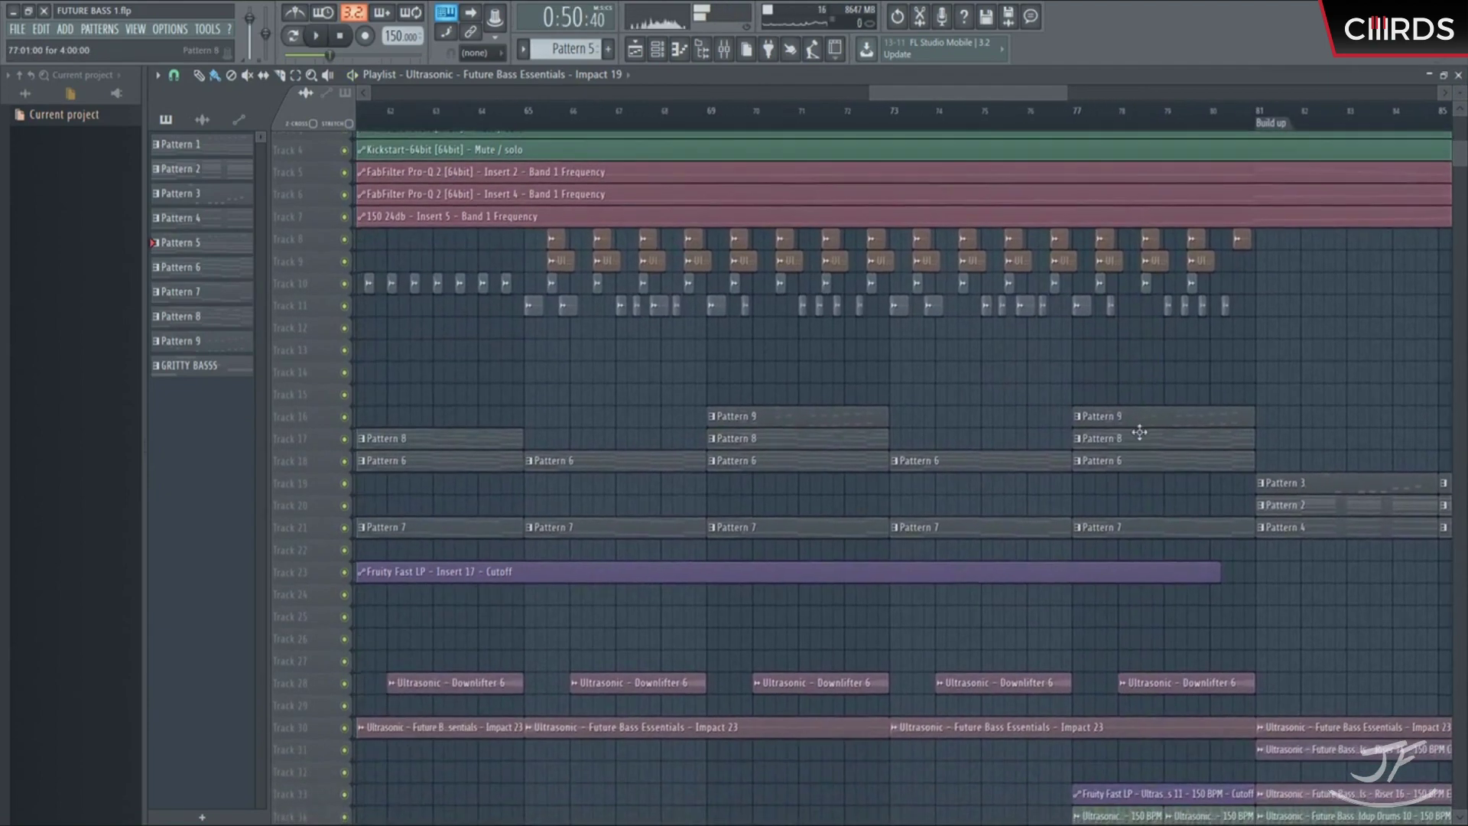
{"action": "left_click_drag", "start_coordinate": [1139, 432], "coordinate": [962, 432]}
{"action": "left_click_drag", "start_coordinate": [755, 433], "coordinate": [586, 443]}
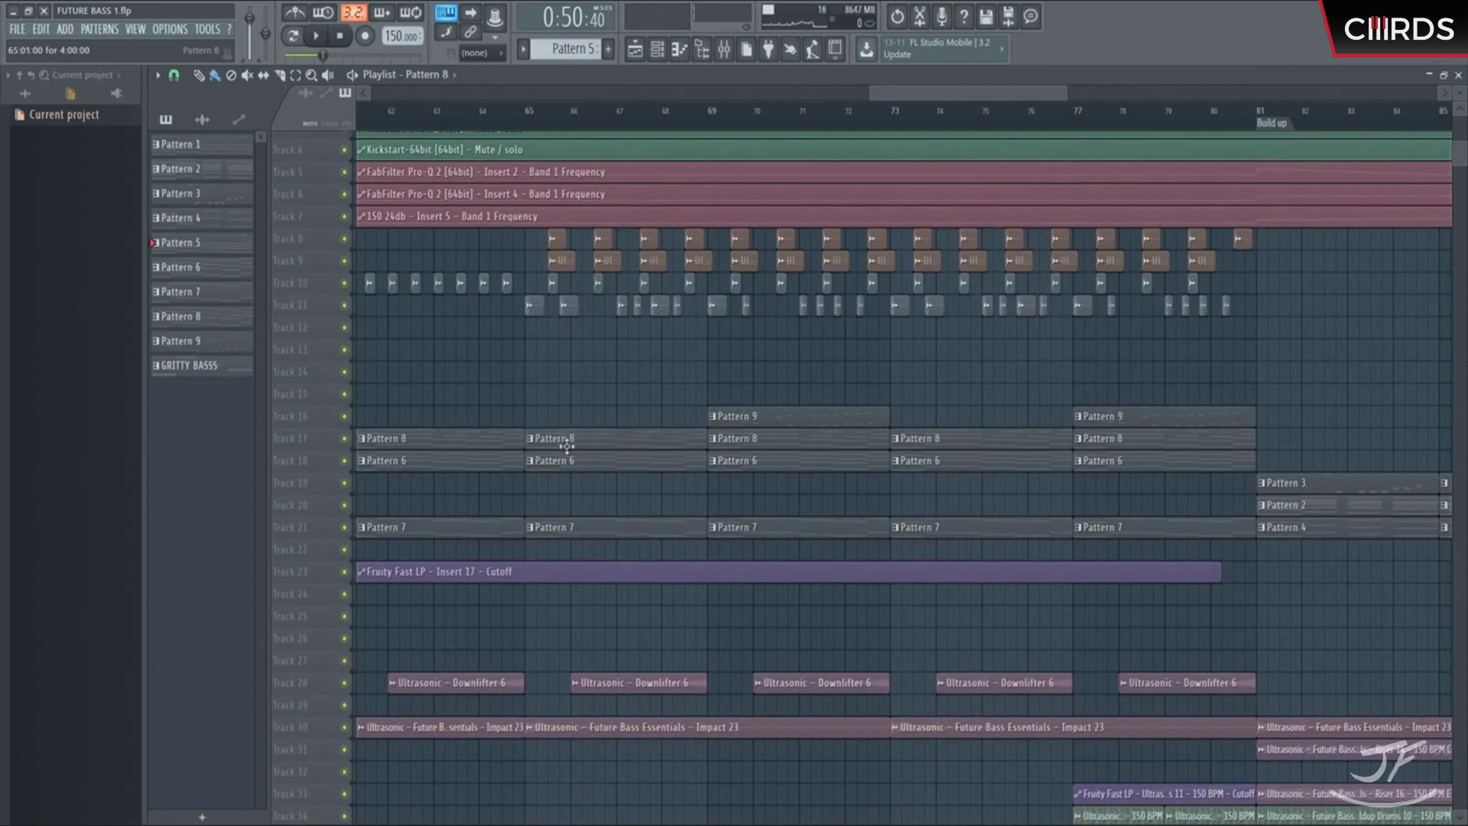
Step: Play the 2nd Break from bar 65 and listen to its lead-in to the second Build up
{"action": "key", "text": "space"}
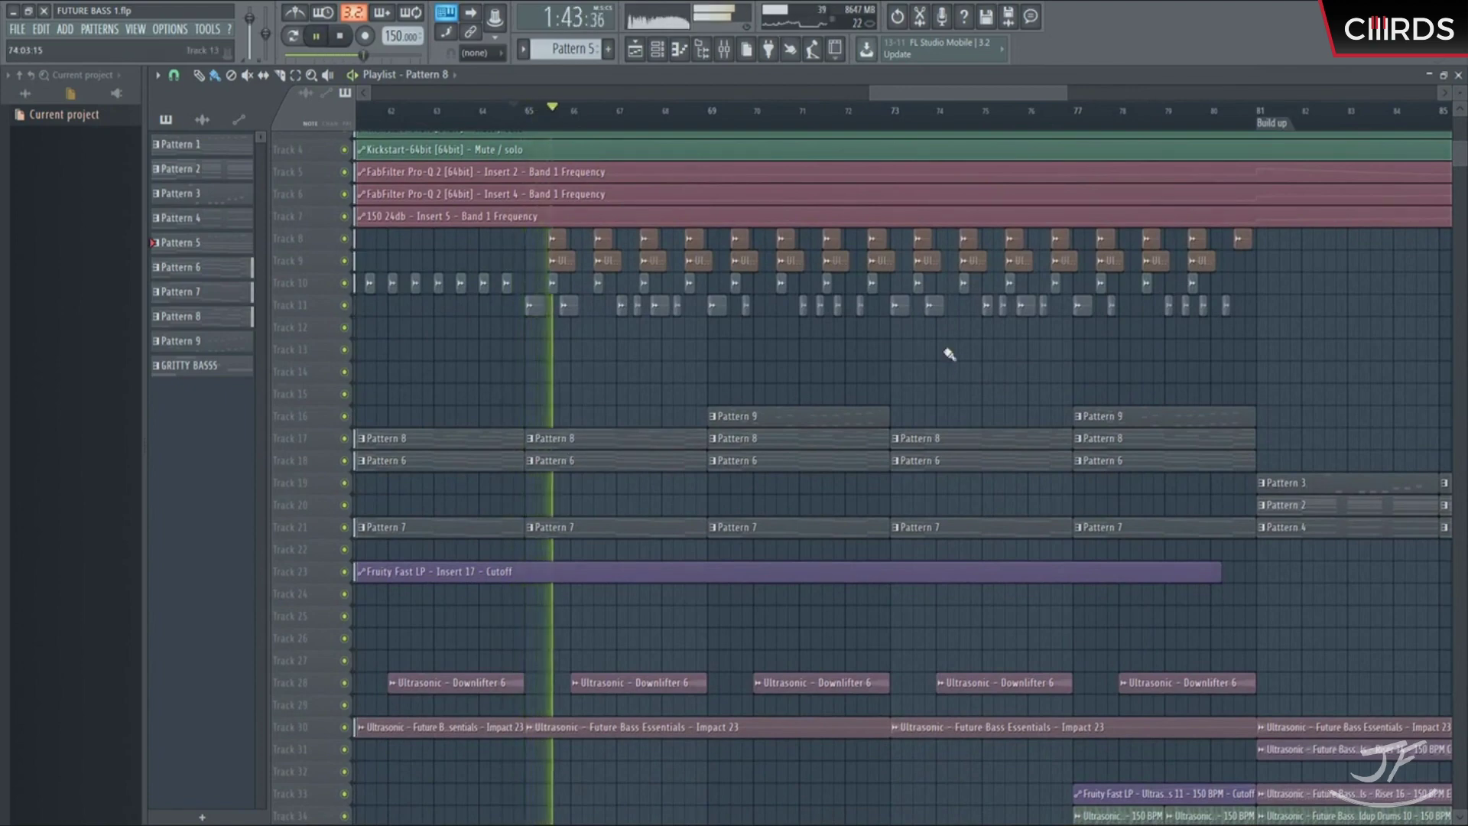
{"action": "scroll", "coordinate": [895, 328], "scroll_direction": "down", "scroll_amount": 4}
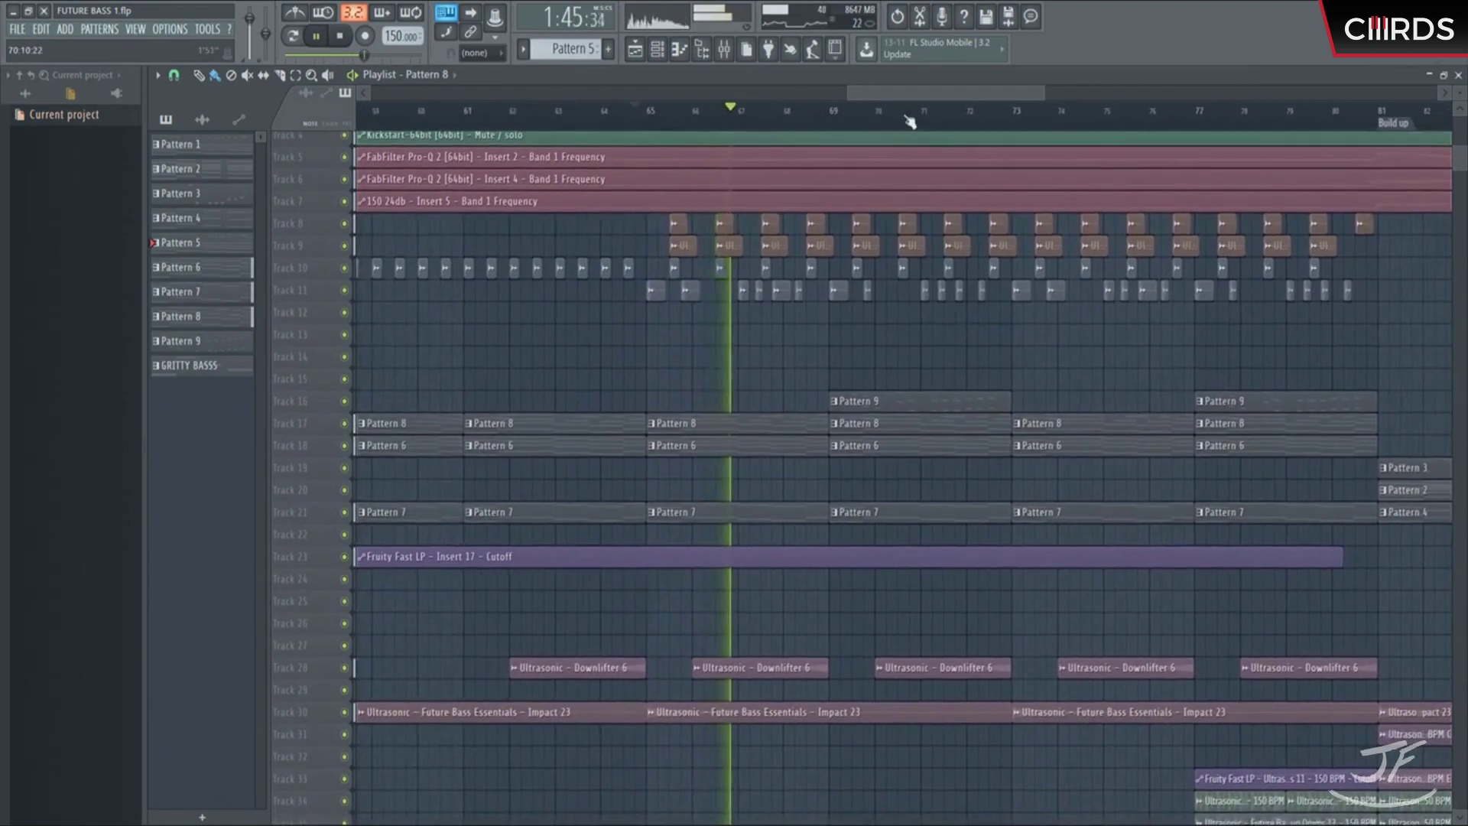
{"action": "scroll", "coordinate": [872, 341], "scroll_direction": "right", "scroll_amount": 3}
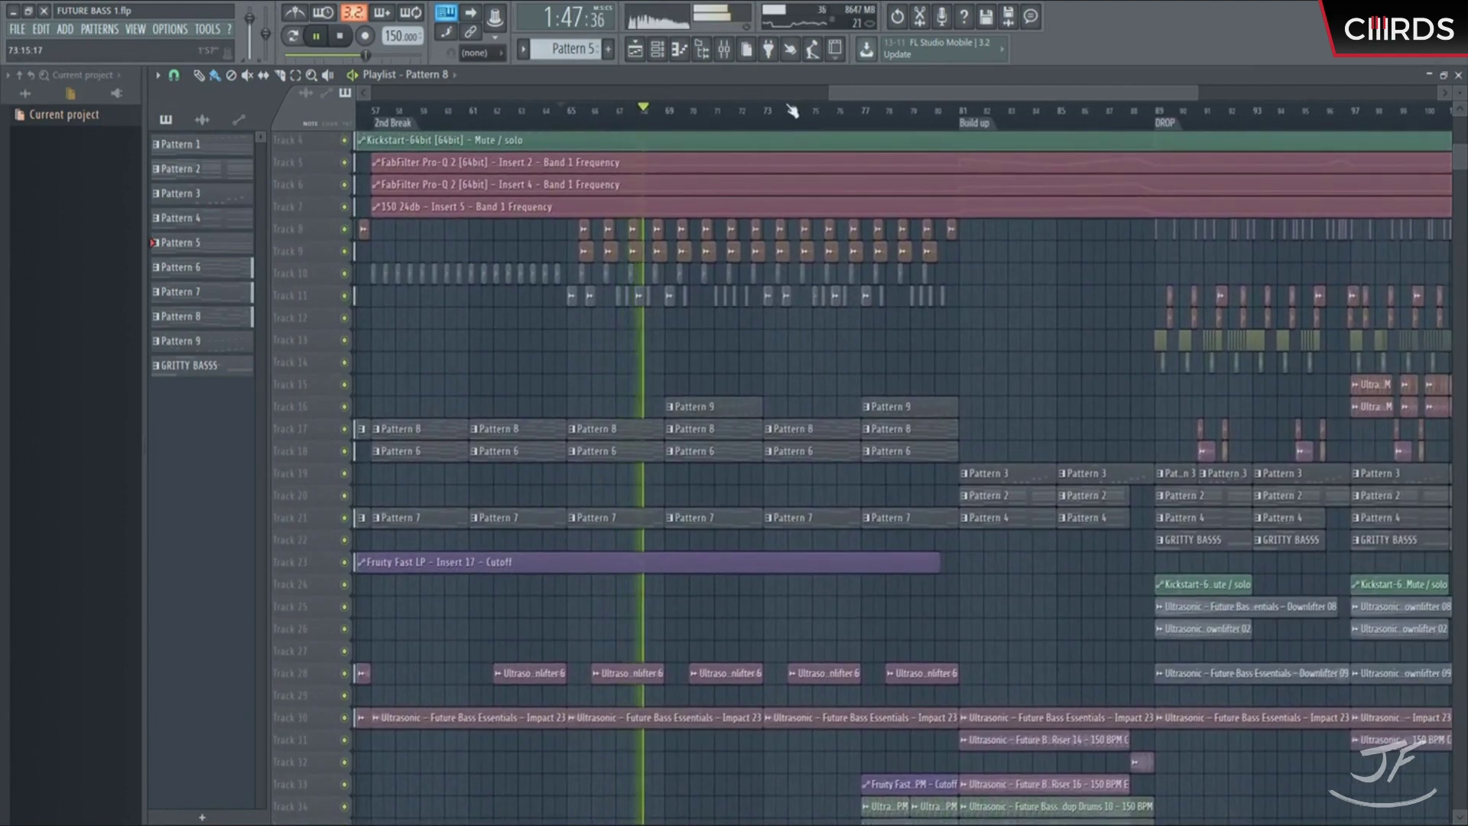
{"action": "scroll", "coordinate": [835, 115], "scroll_direction": "down", "scroll_amount": 3}
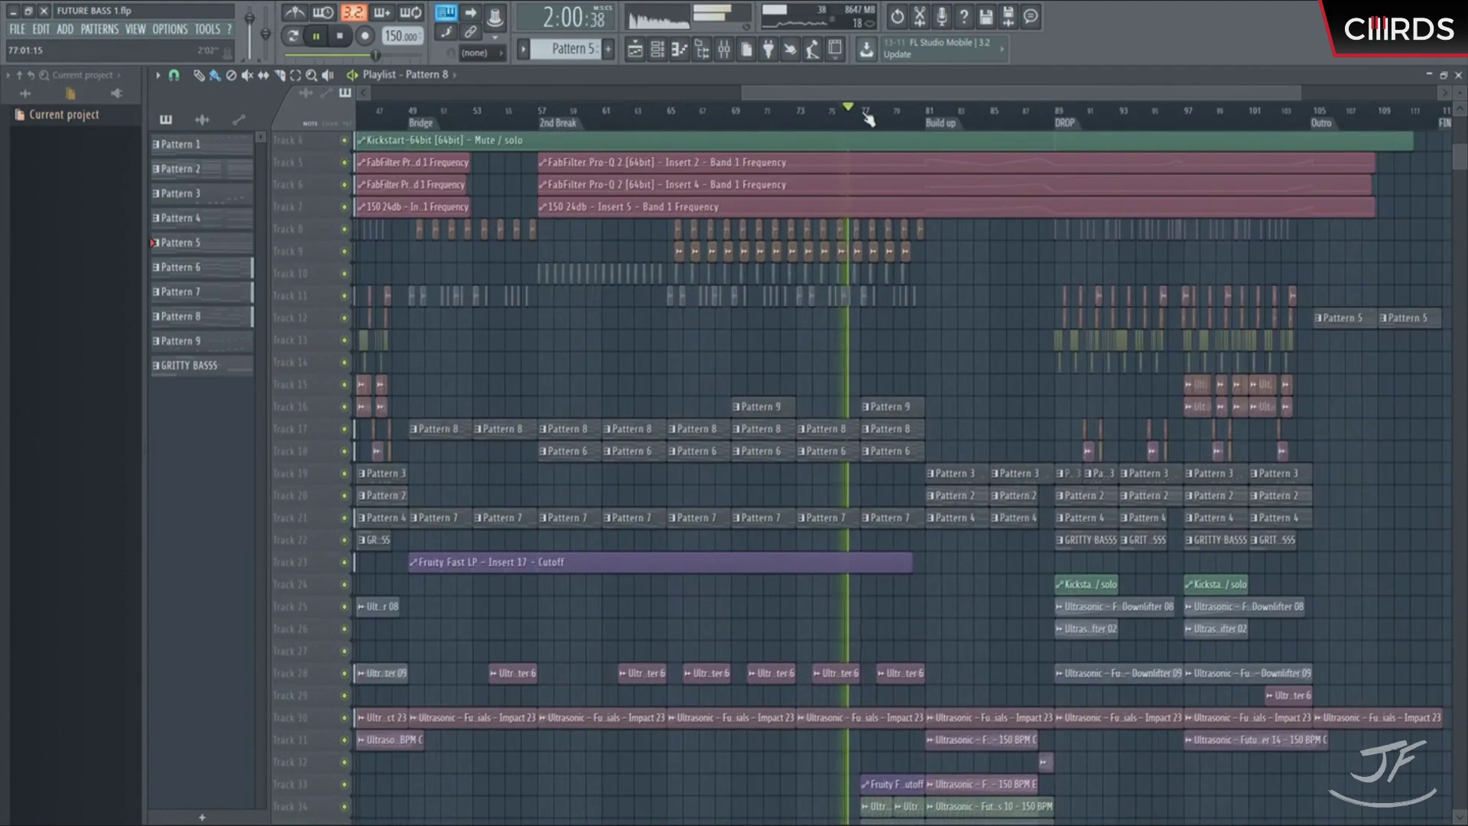
{"action": "scroll", "coordinate": [1058, 354], "scroll_direction": "up", "scroll_amount": 2}
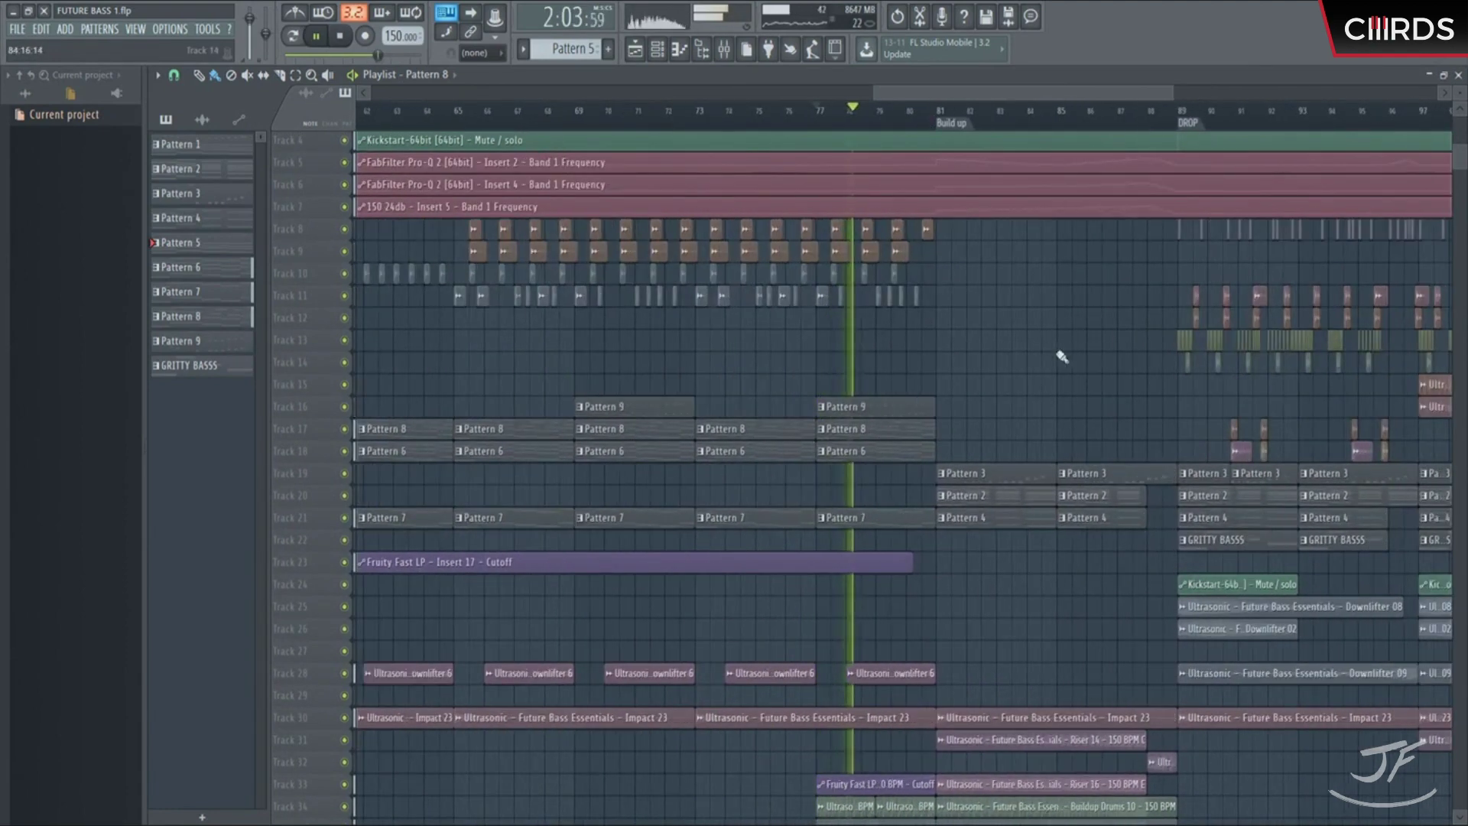
Step: Try copies of Pattern 9 on track 16 at bars 81 and 85 of the second Build up, and remove them
{"action": "scroll", "coordinate": [892, 146], "scroll_direction": "down", "scroll_amount": 3}
{"action": "scroll", "coordinate": [891, 146], "scroll_direction": "up", "scroll_amount": 2}
{"action": "scroll", "coordinate": [892, 146], "scroll_direction": "down", "scroll_amount": 1}
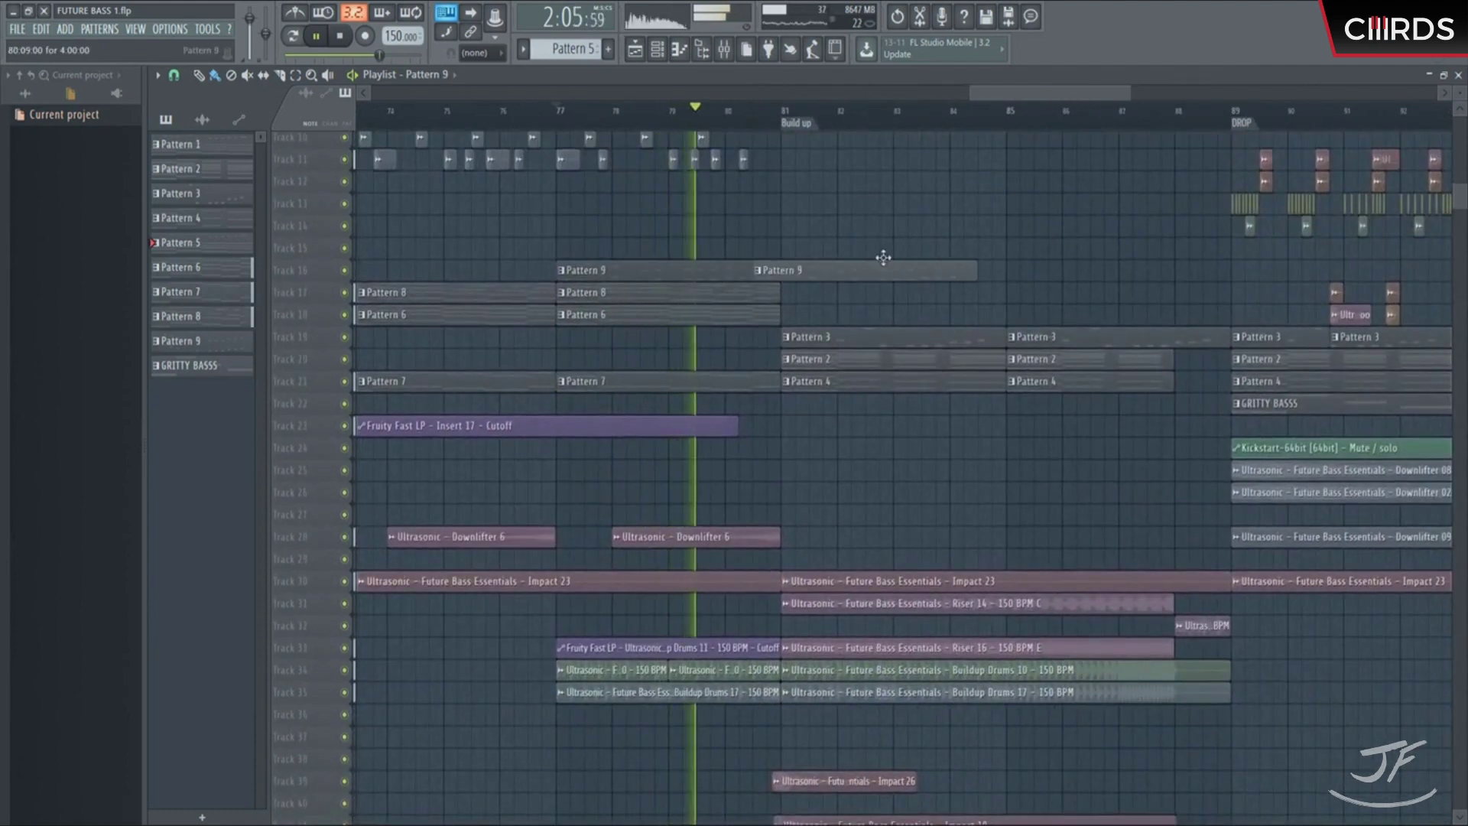
{"action": "left_click", "coordinate": [1021, 270]}
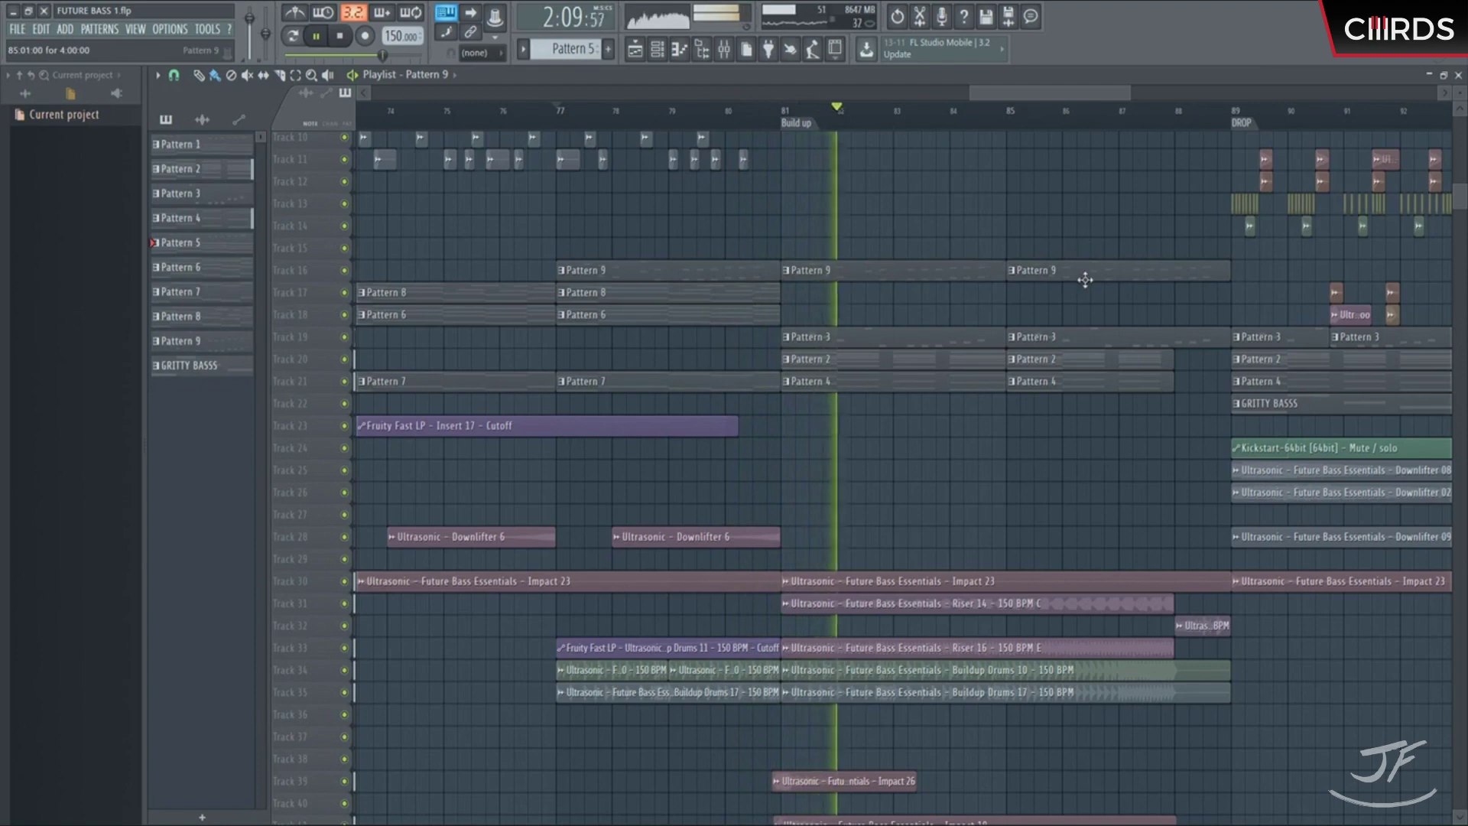
{"action": "right_click", "coordinate": [1027, 271]}
Step: Listen through the second Build up into the final DROP while reviewing the whole arrangement up to the FINISH marker
{"action": "scroll", "coordinate": [1036, 174], "scroll_direction": "down", "scroll_amount": 2}
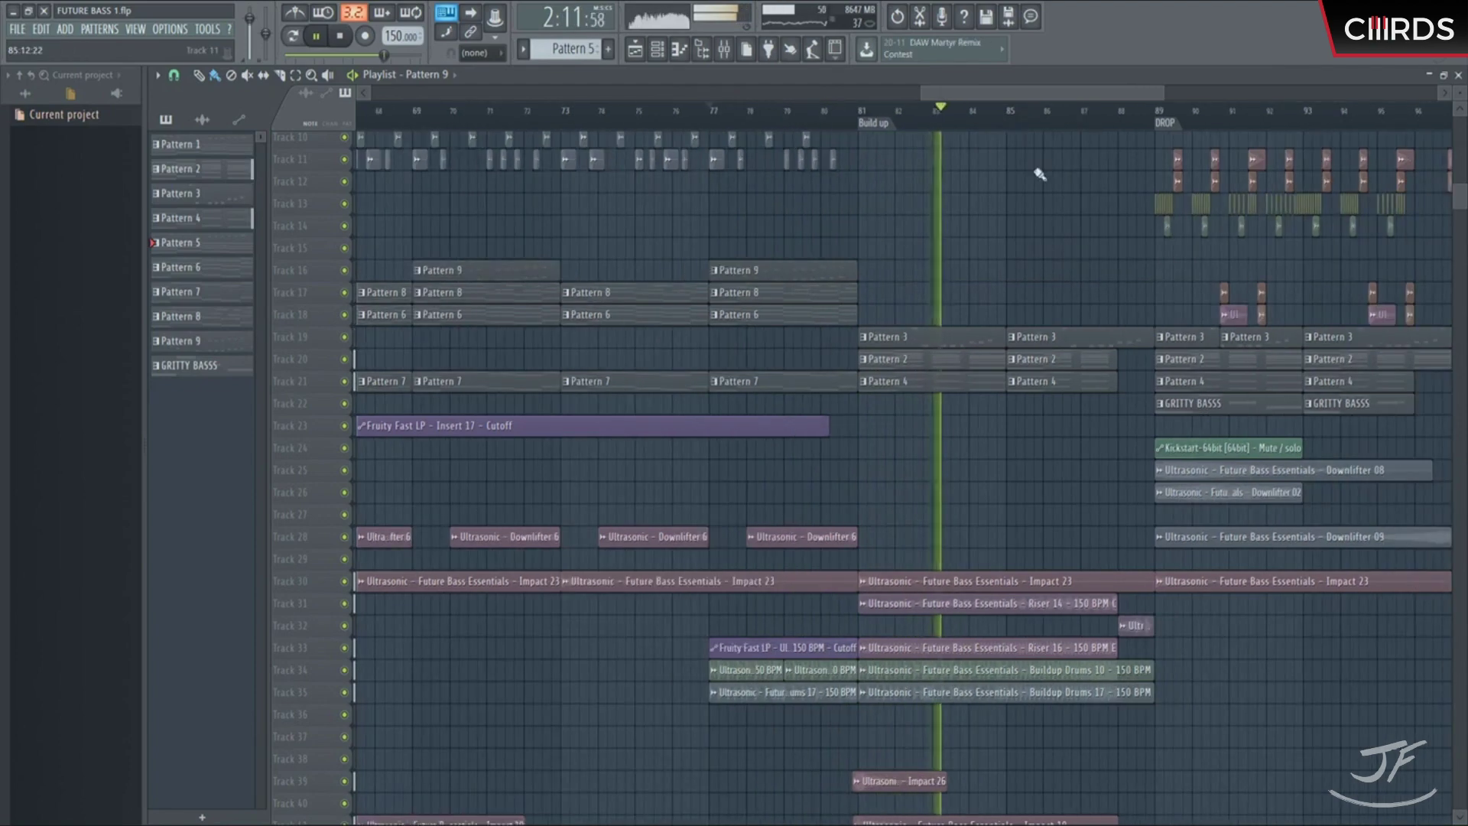
{"action": "scroll", "coordinate": [738, 252], "scroll_direction": "up", "scroll_amount": 2}
{"action": "scroll", "coordinate": [757, 237], "scroll_direction": "down", "scroll_amount": 2}
{"action": "scroll", "coordinate": [773, 222], "scroll_direction": "up", "scroll_amount": 3}
{"action": "scroll", "coordinate": [841, 321], "scroll_direction": "down", "scroll_amount": 2}
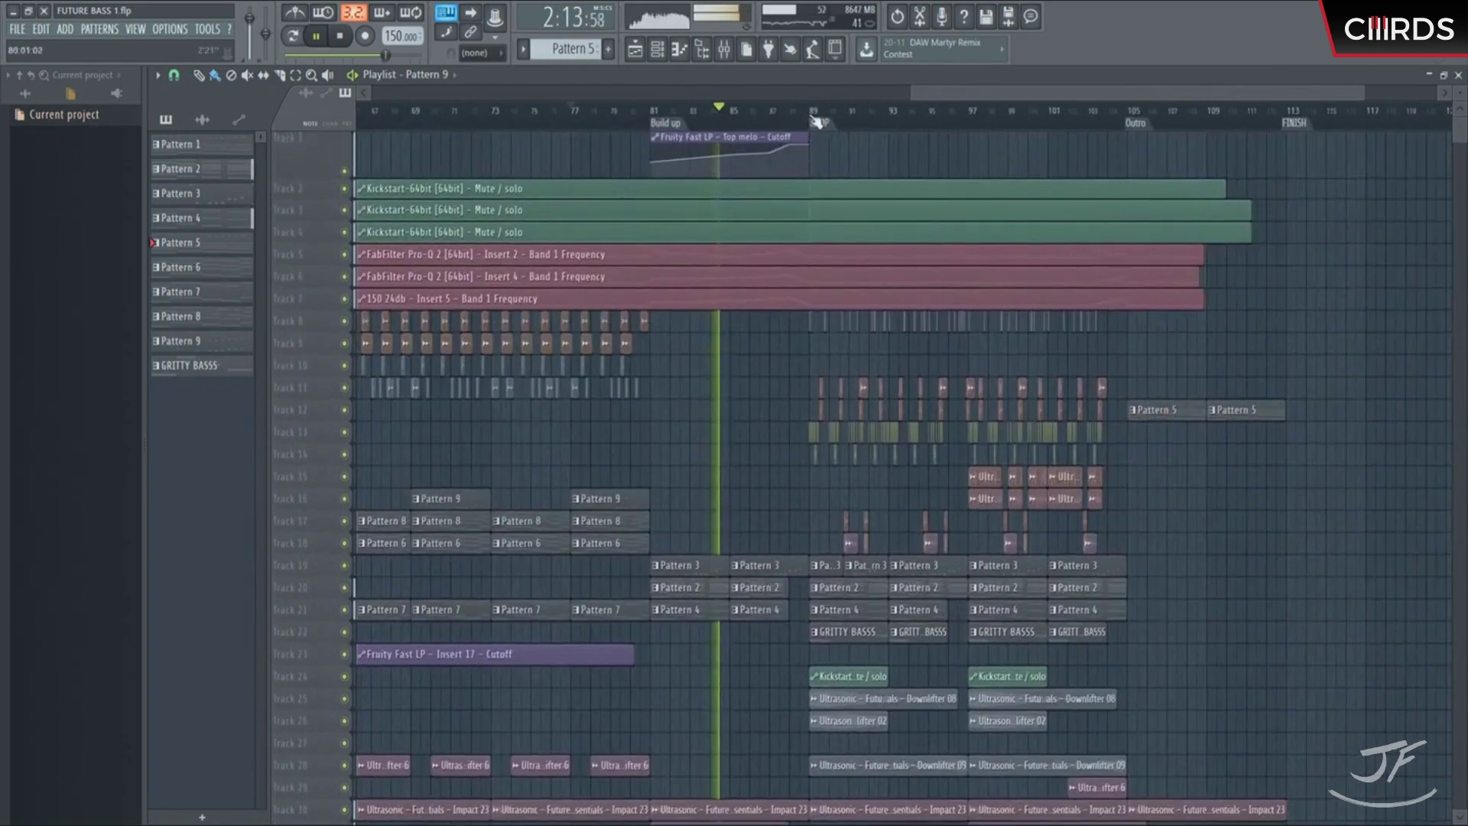
{"action": "scroll", "coordinate": [894, 367], "scroll_direction": "down", "scroll_amount": 3}
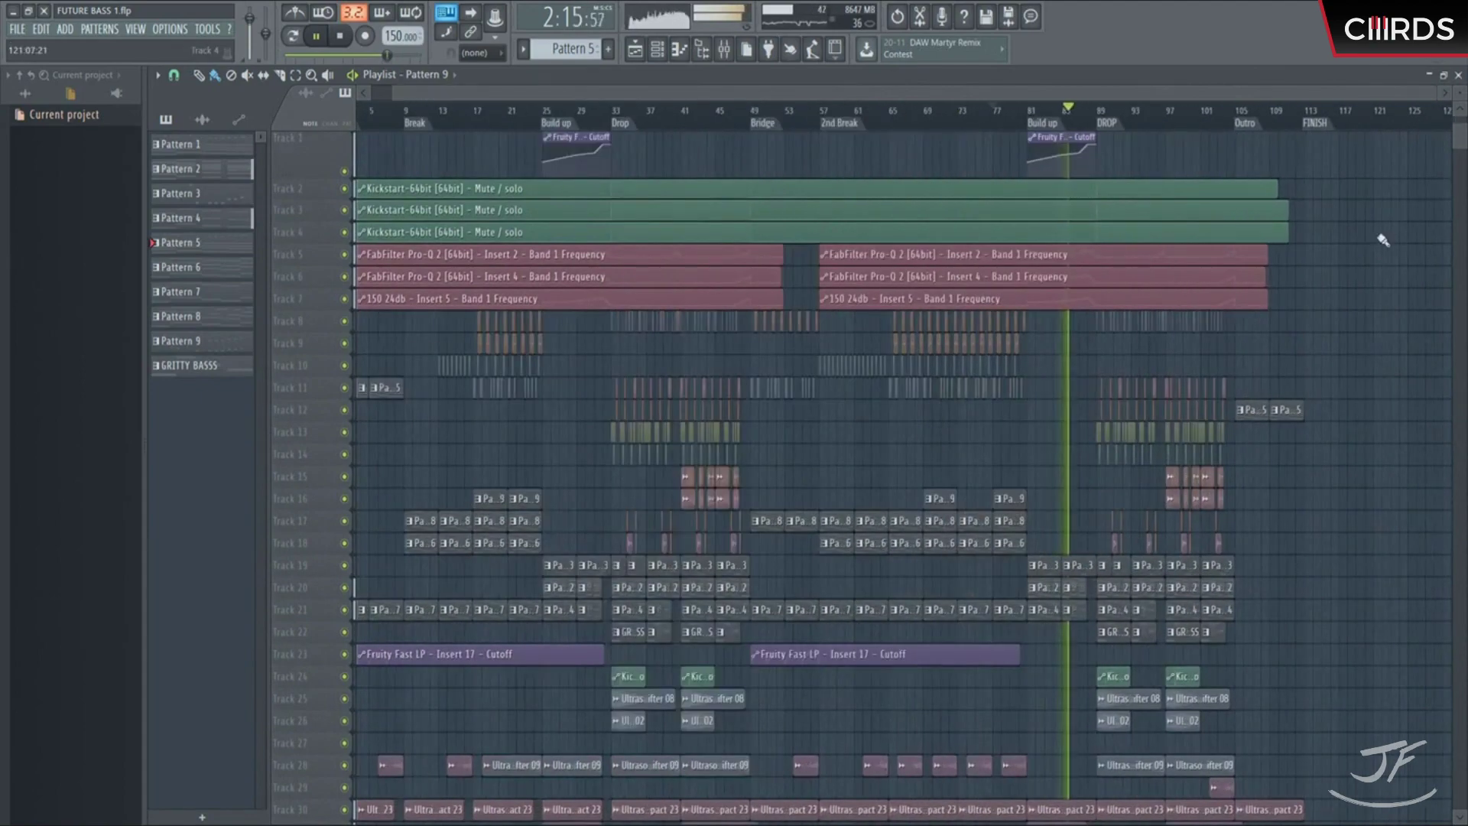
{"action": "scroll", "coordinate": [895, 367], "scroll_direction": "down", "scroll_amount": 1}
{"action": "scroll", "coordinate": [1388, 124], "scroll_direction": "down", "scroll_amount": 3}
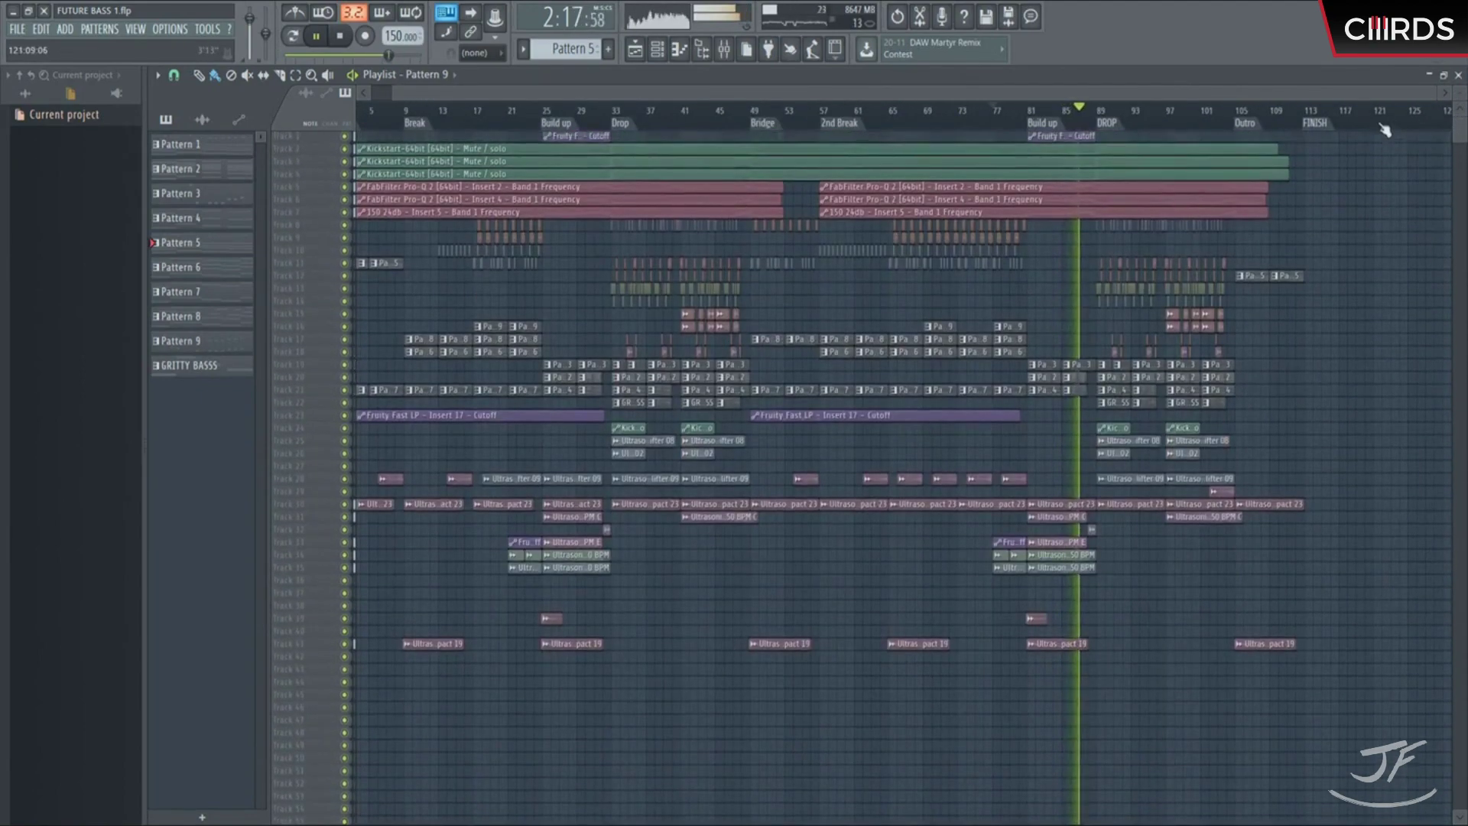
{"action": "scroll", "coordinate": [1388, 124], "scroll_direction": "up", "scroll_amount": 2}
{"action": "scroll", "coordinate": [1369, 117], "scroll_direction": "down", "scroll_amount": 2}
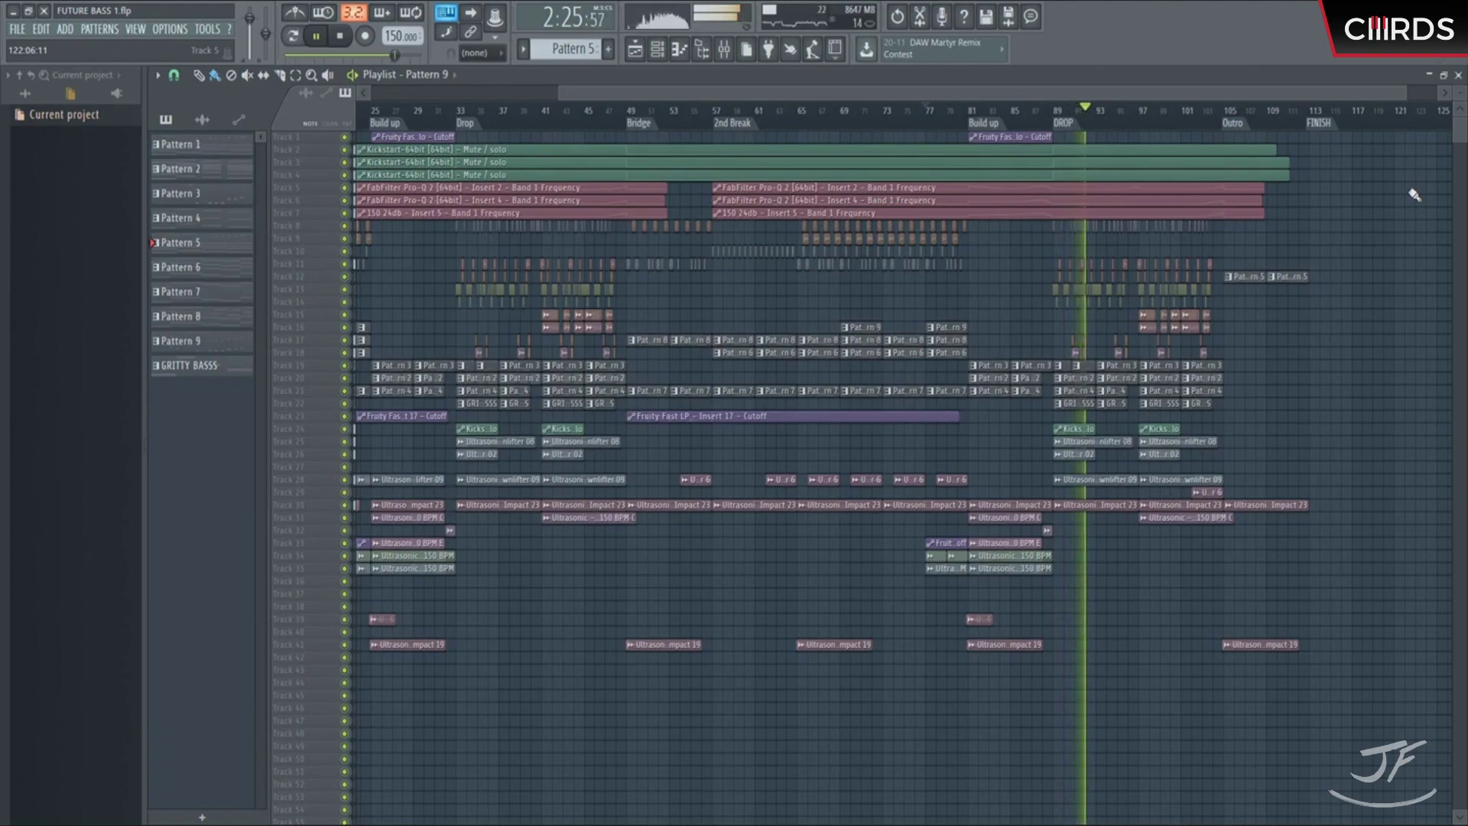
Step: Inspect the Kick 24 sample's cut group settings from its clip in the final DROP
{"action": "scroll", "coordinate": [1336, 124], "scroll_direction": "up", "scroll_amount": 4}
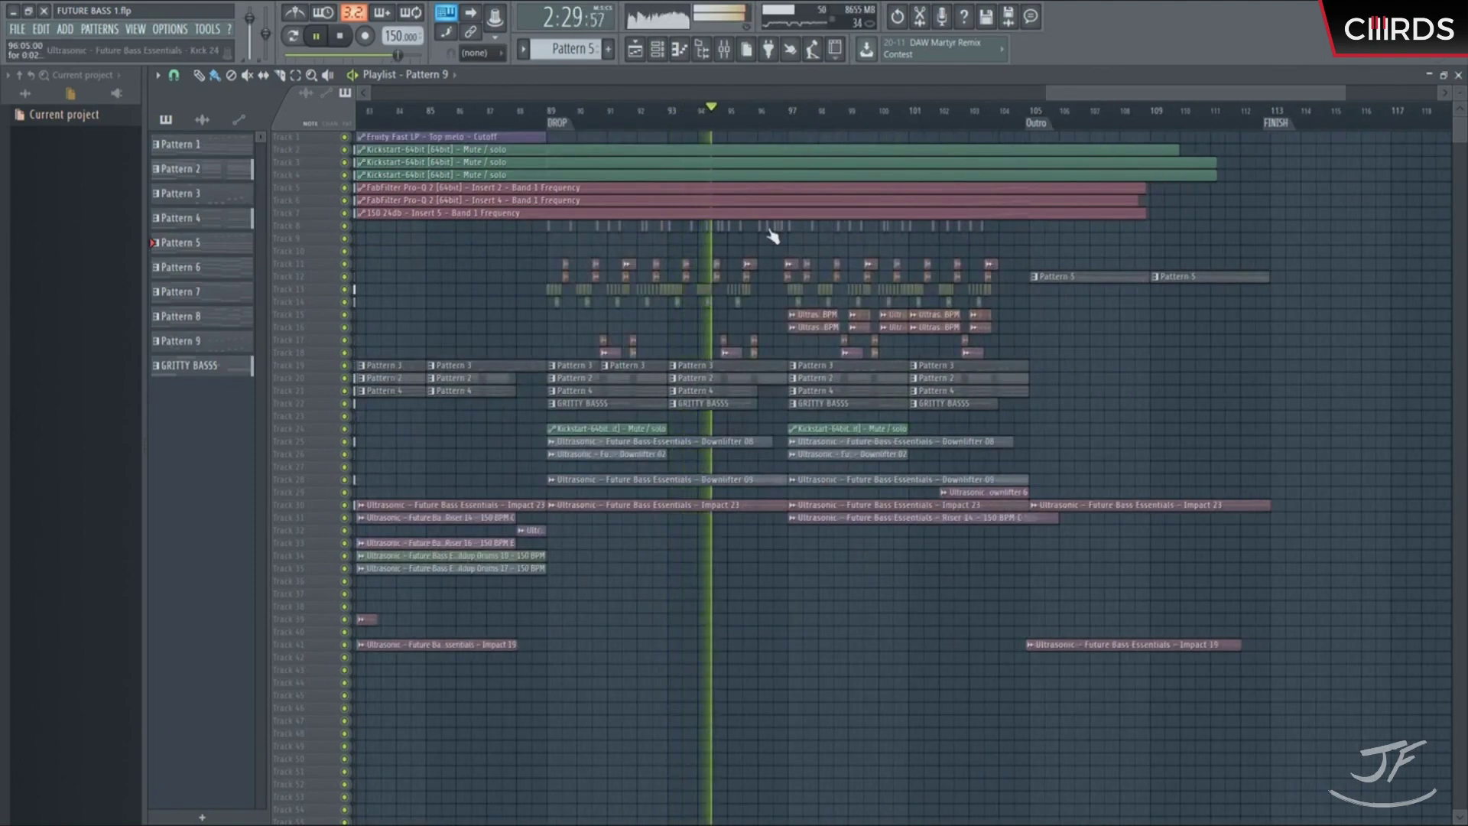
{"action": "scroll", "coordinate": [766, 125], "scroll_direction": "up", "scroll_amount": 5}
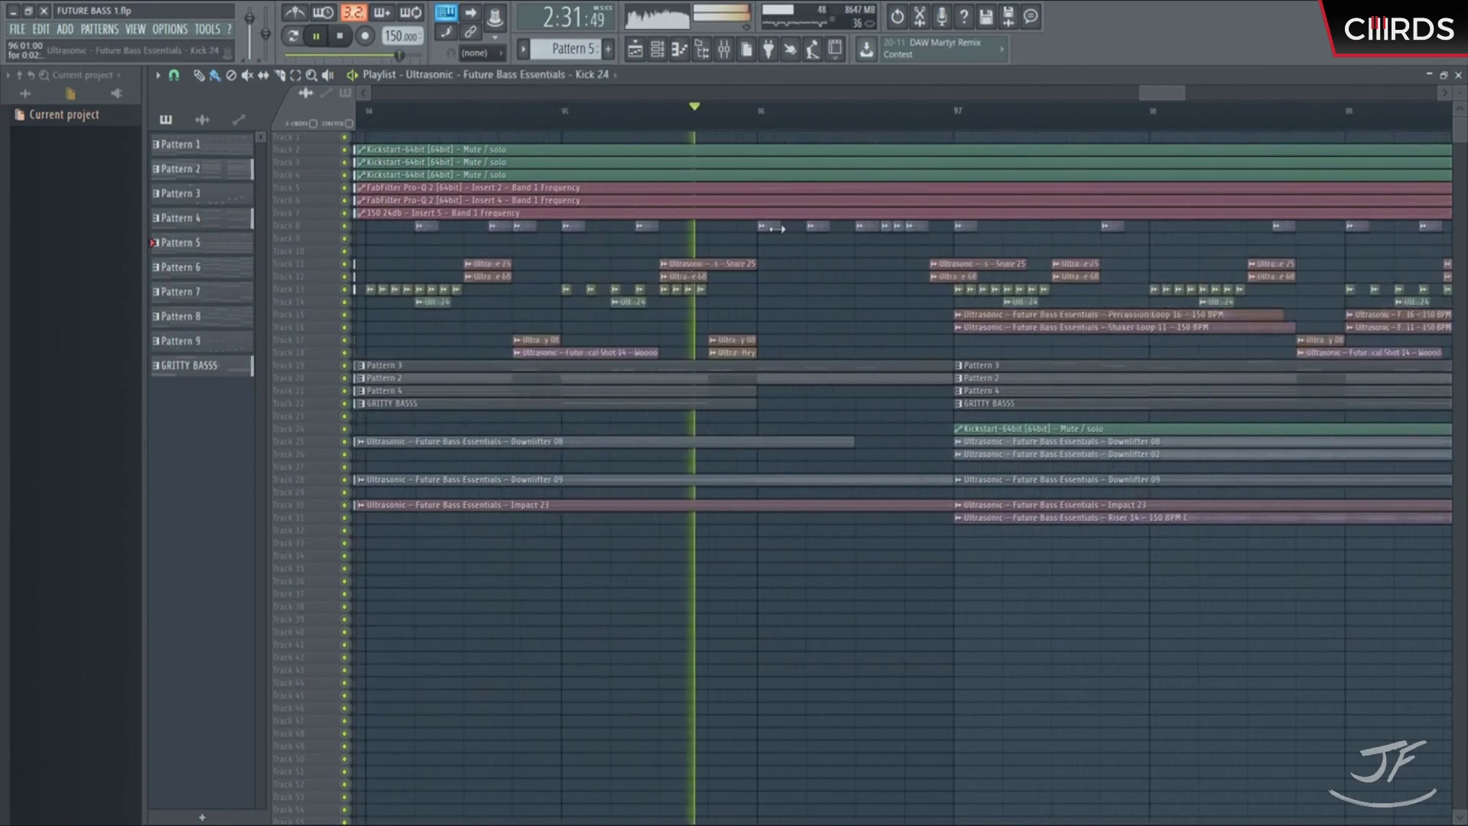
{"action": "double_click", "coordinate": [419, 226]}
{"action": "left_click", "coordinate": [256, 223]}
{"action": "left_click", "coordinate": [214, 217]}
{"action": "left_click", "coordinate": [247, 218]}
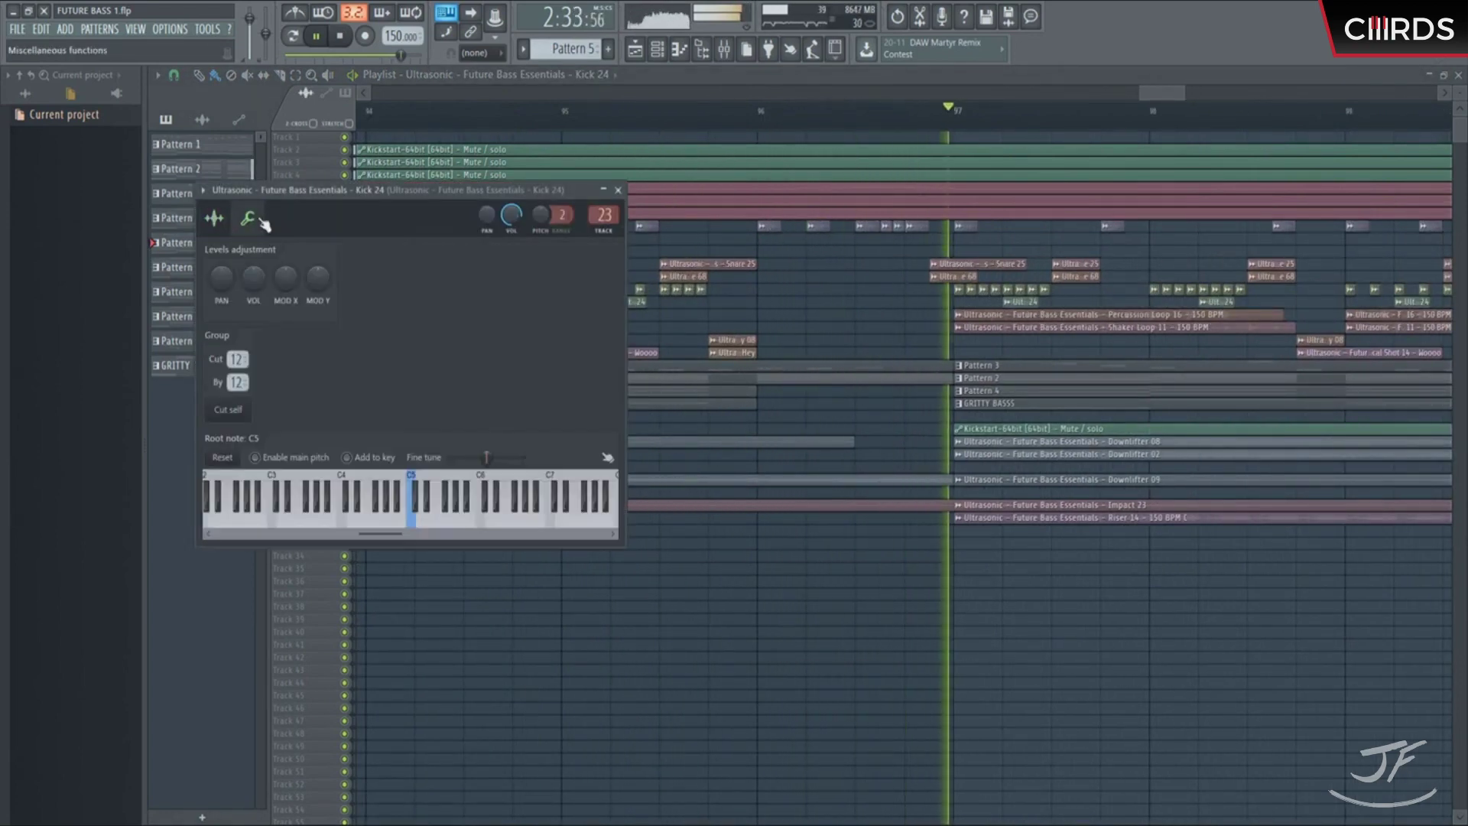
{"action": "left_click", "coordinate": [618, 189]}
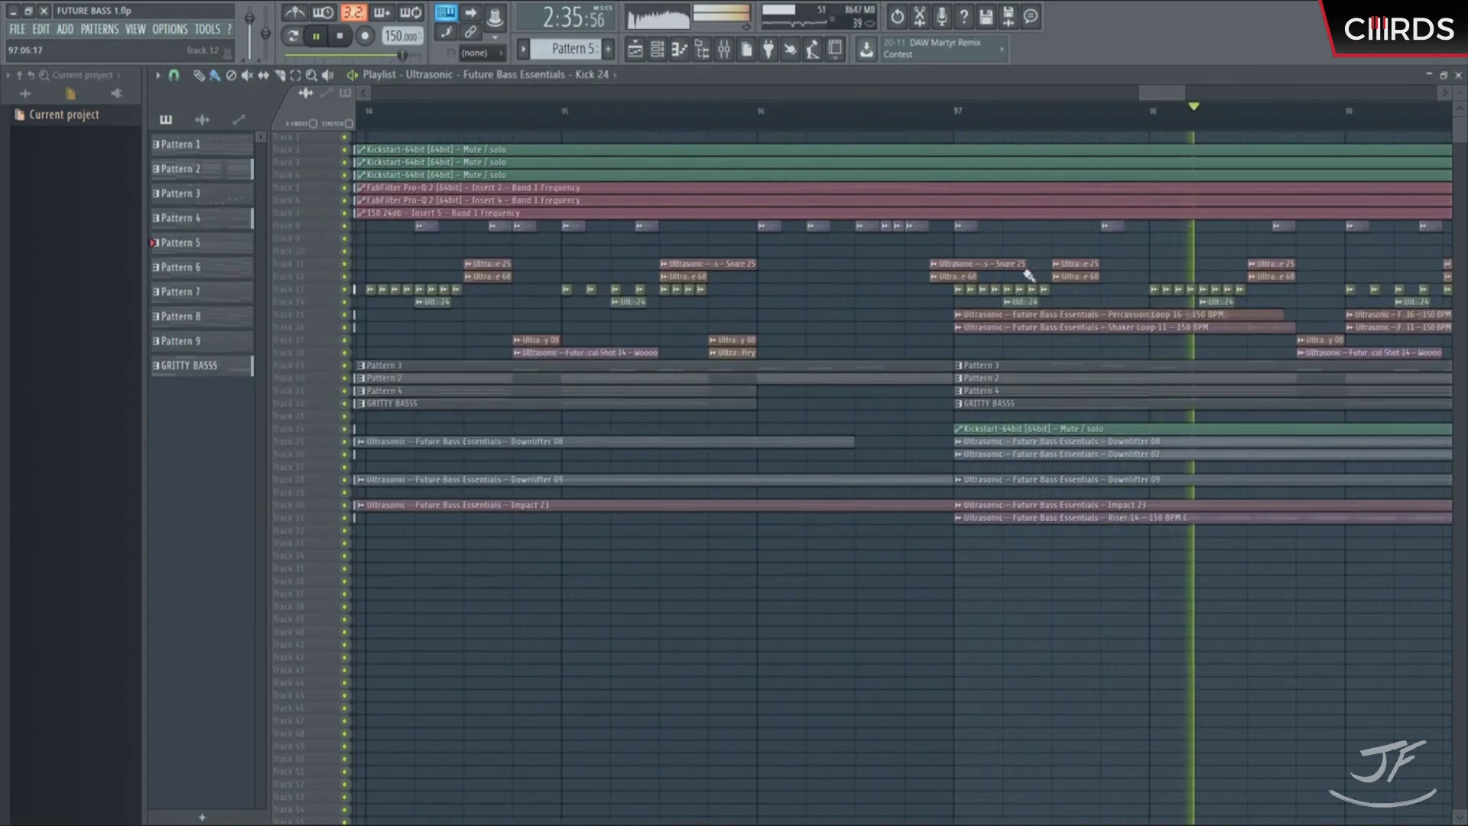
Step: Inspect the cut group settings of the Snare 68 and Snare 25 samples in the final DROP
{"action": "double_click", "coordinate": [1078, 276]}
{"action": "left_click", "coordinate": [287, 259]}
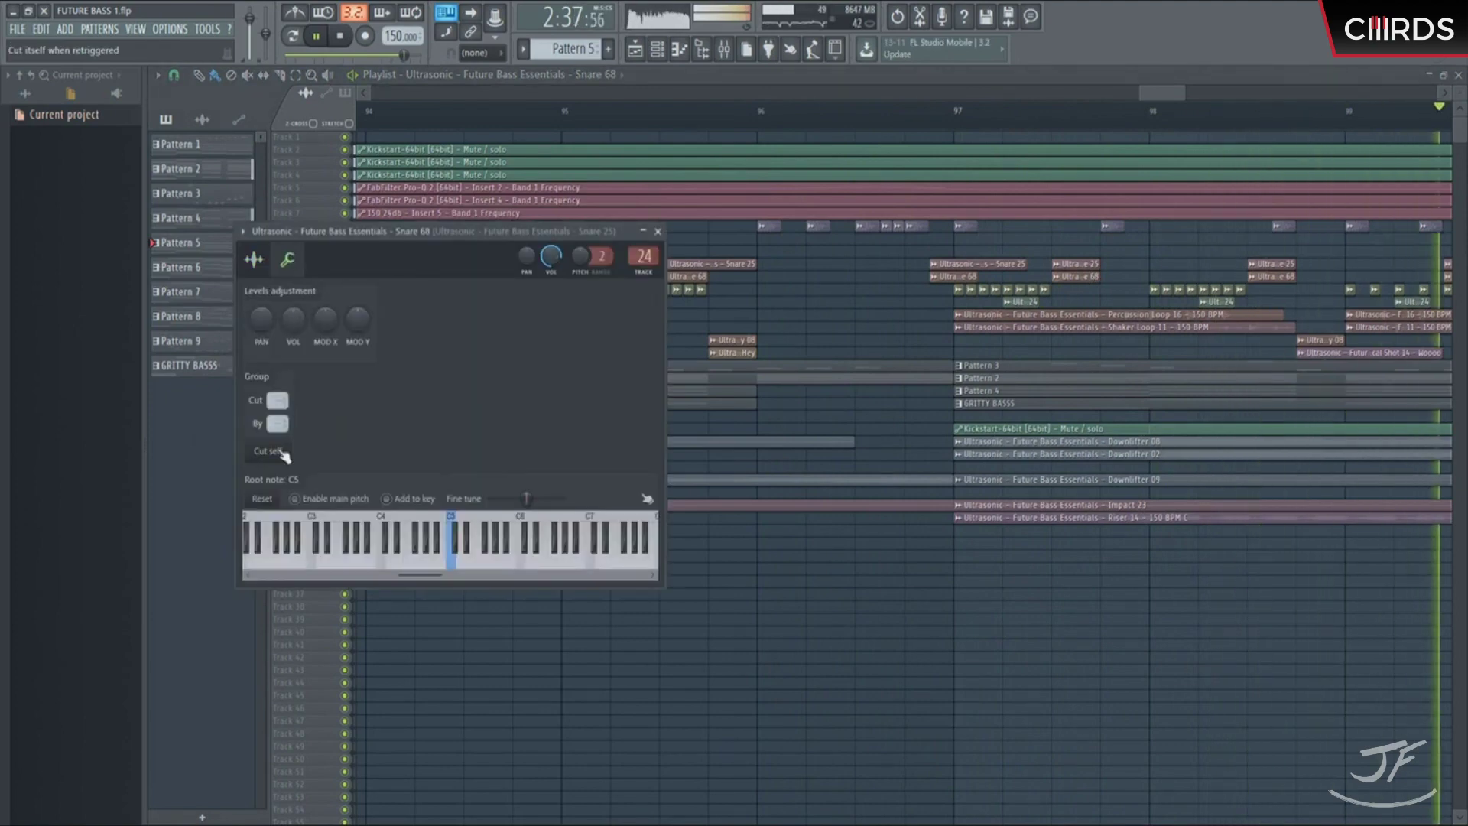
{"action": "left_click", "coordinate": [987, 285]}
{"action": "double_click", "coordinate": [964, 264]}
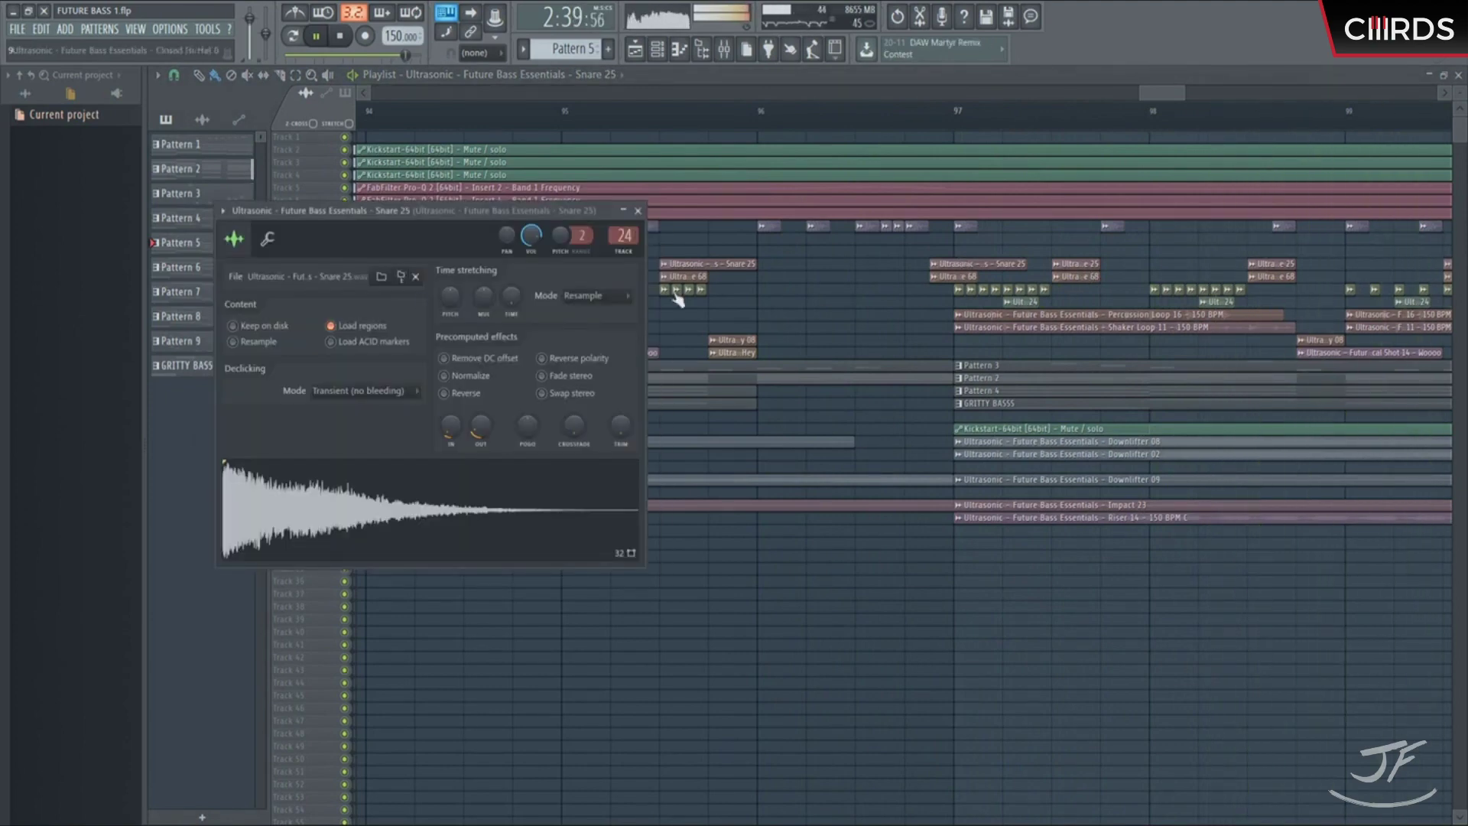
{"action": "left_click", "coordinate": [269, 240]}
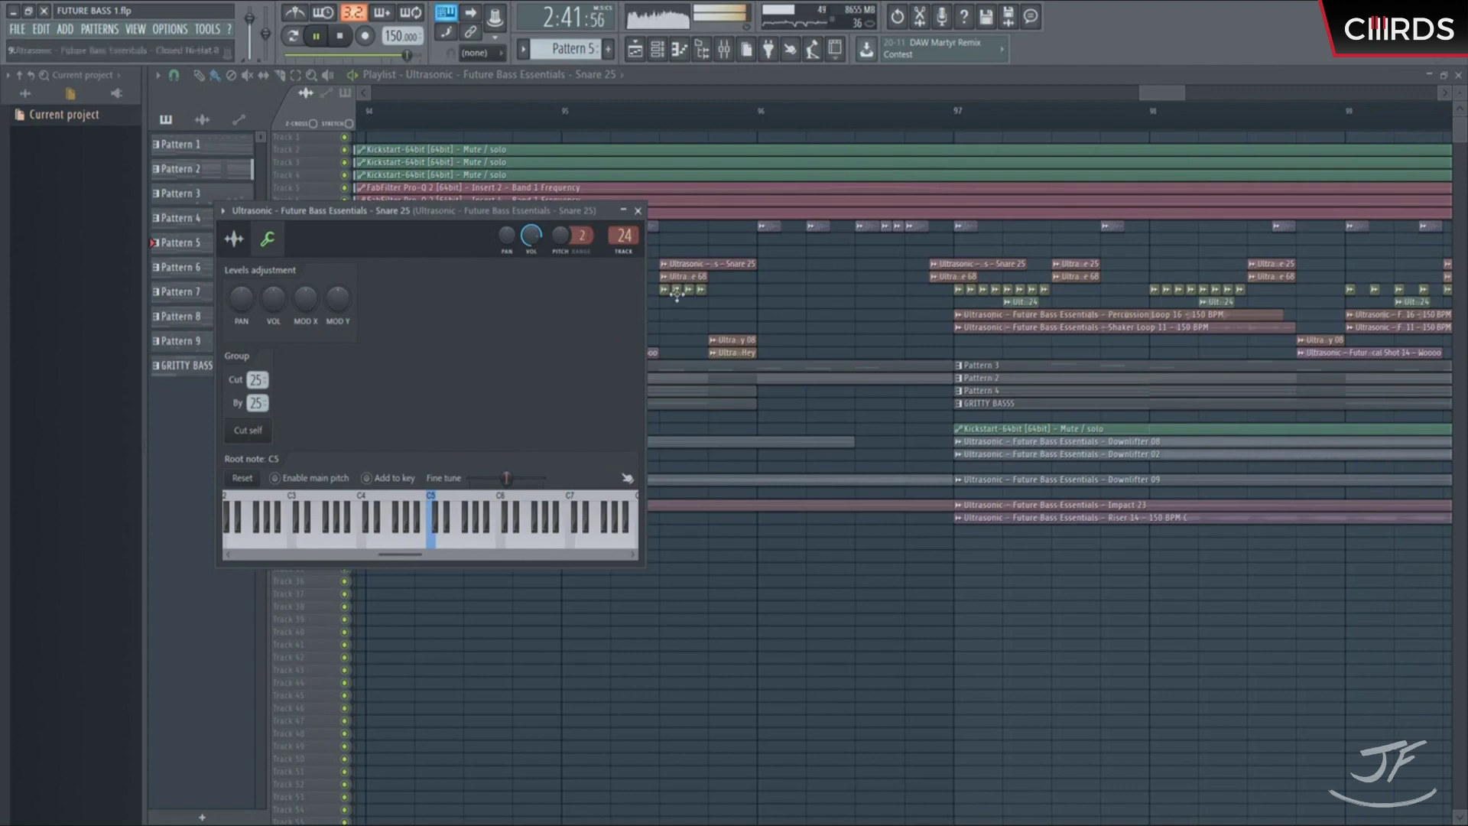
{"action": "left_click", "coordinate": [831, 299]}
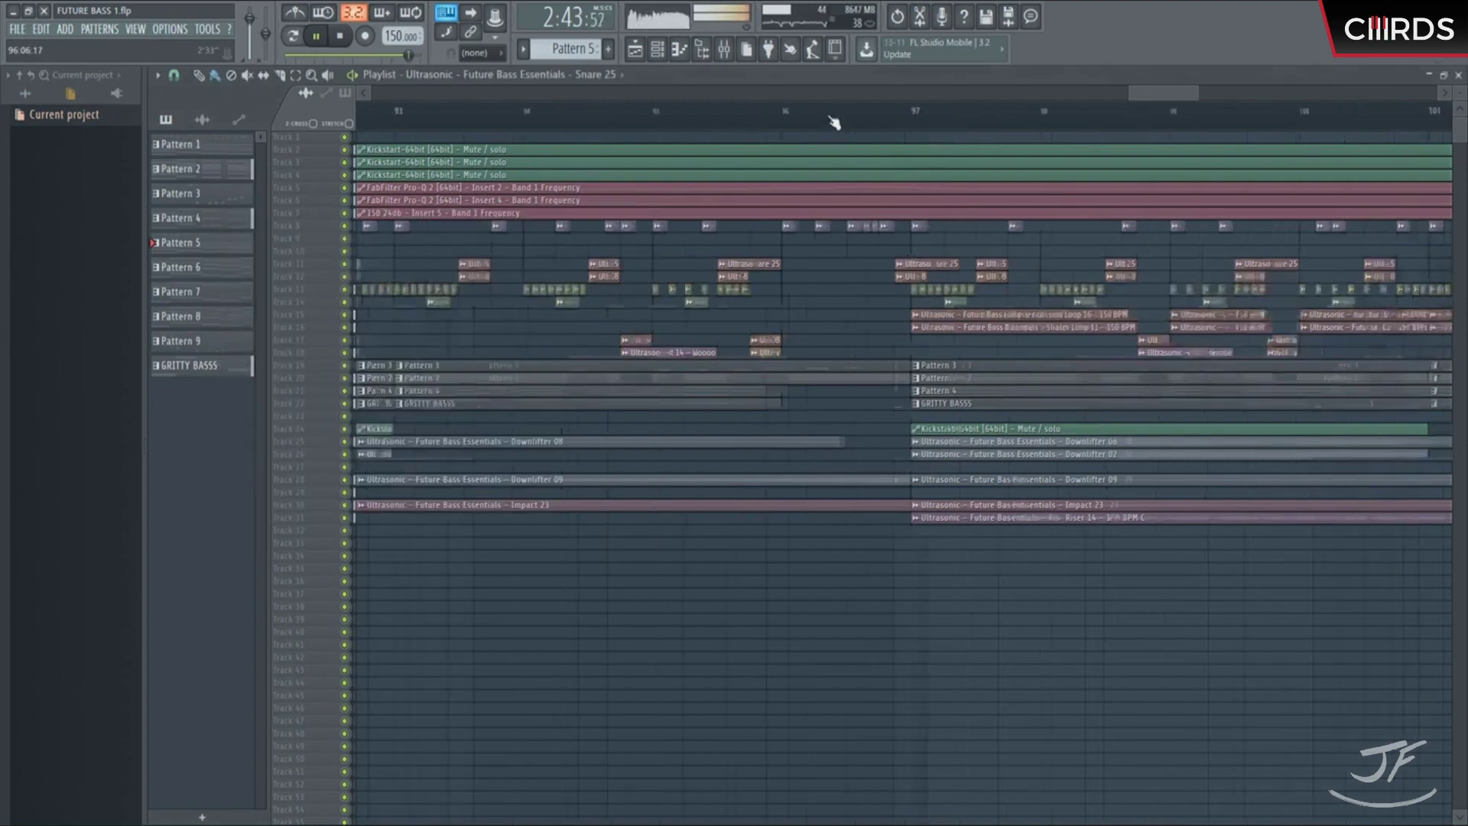
Step: Check the vocal, percussion and impact channels in the mixer while the end of the 2nd Break plays
{"action": "scroll", "coordinate": [832, 121], "scroll_direction": "down", "scroll_amount": 8}
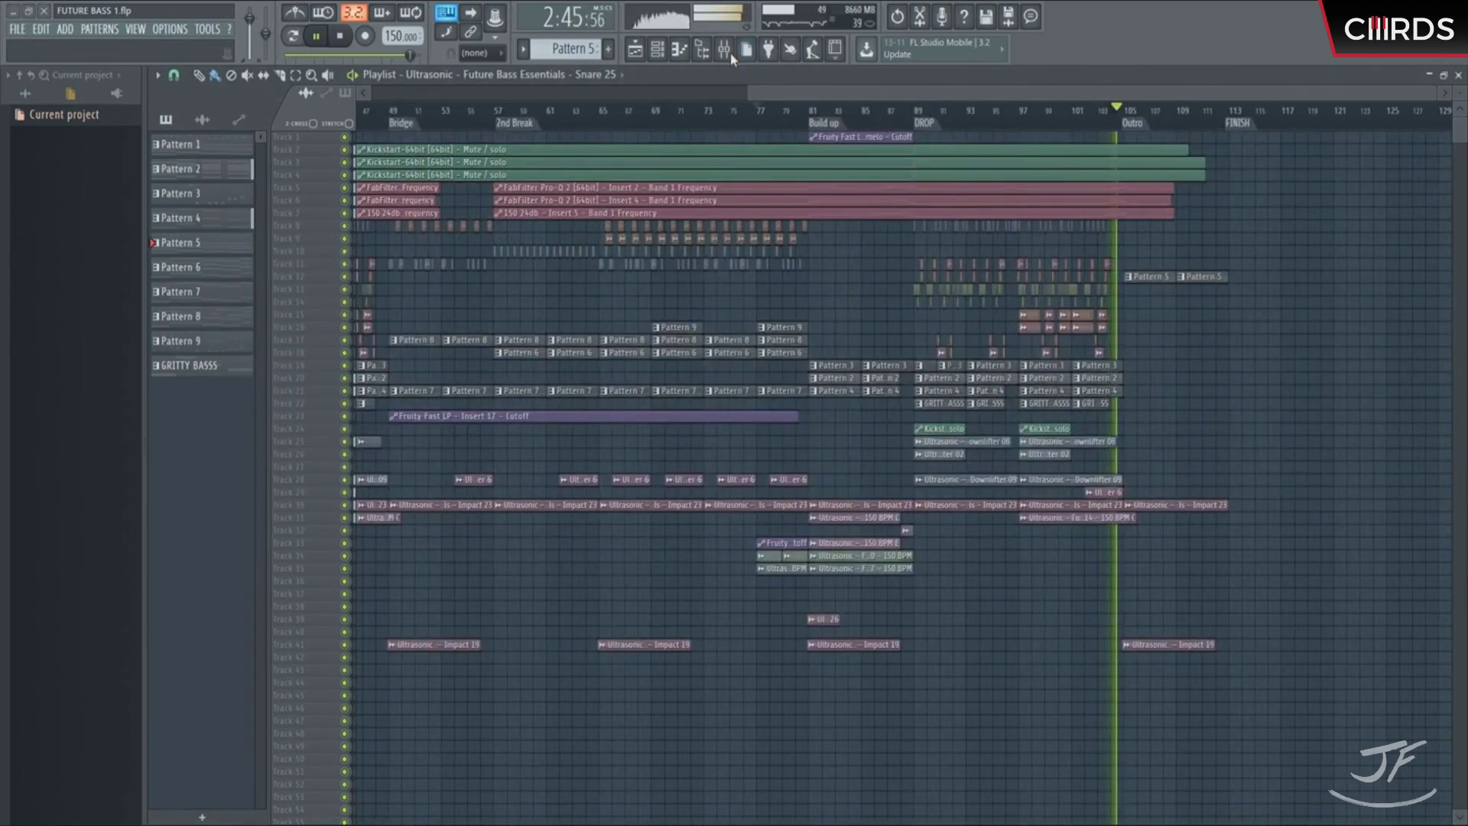
{"action": "left_click", "coordinate": [723, 49]}
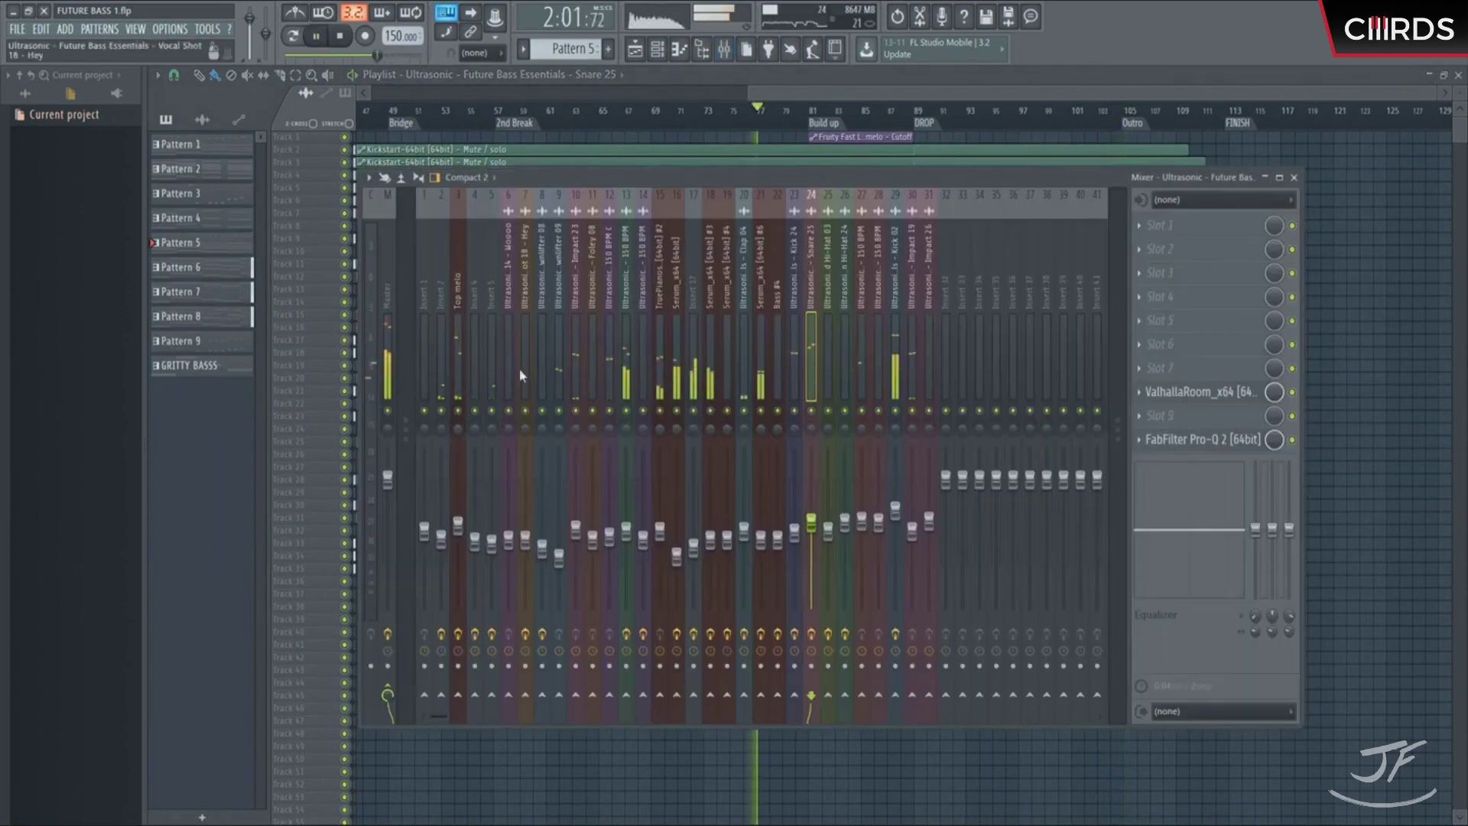
{"action": "left_click", "coordinate": [530, 375]}
{"action": "left_click", "coordinate": [886, 375]}
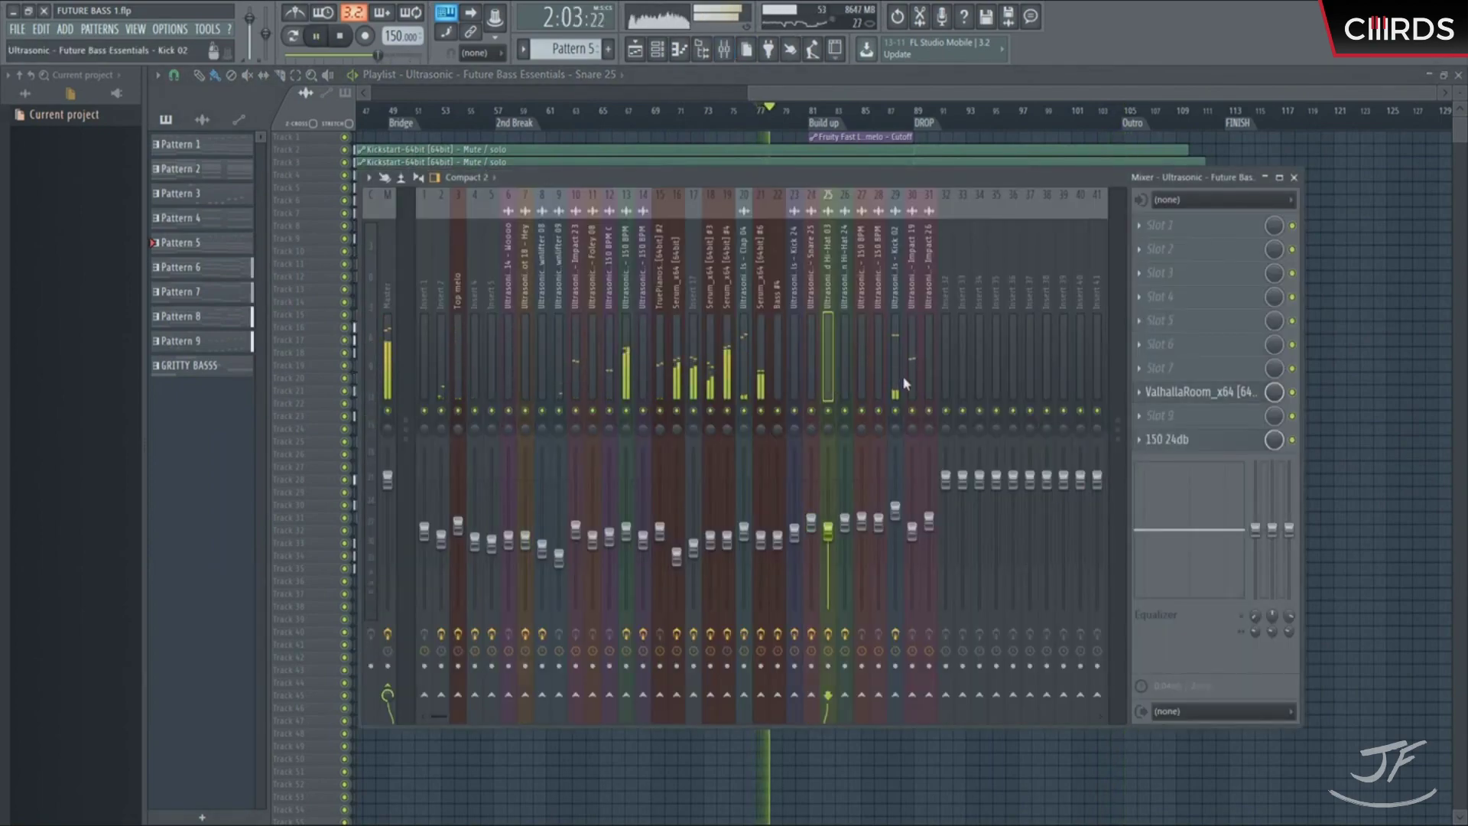
{"action": "left_click", "coordinate": [919, 375]}
Step: Play the final DROP from its marker and raise the level of the Closed Hi-Hat 03 mixer track
{"action": "left_click", "coordinate": [912, 116]}
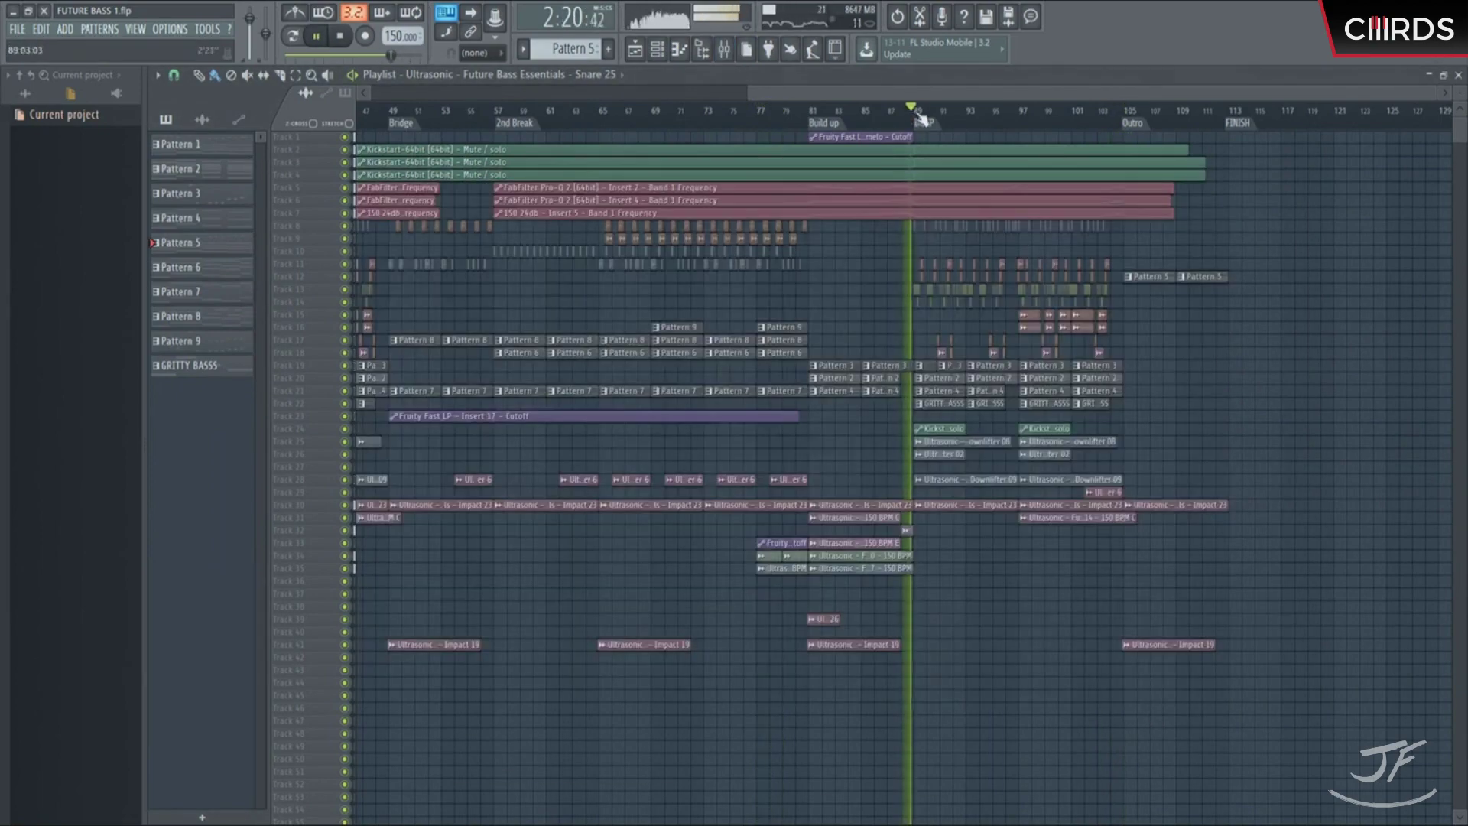
{"action": "left_click", "coordinate": [723, 48]}
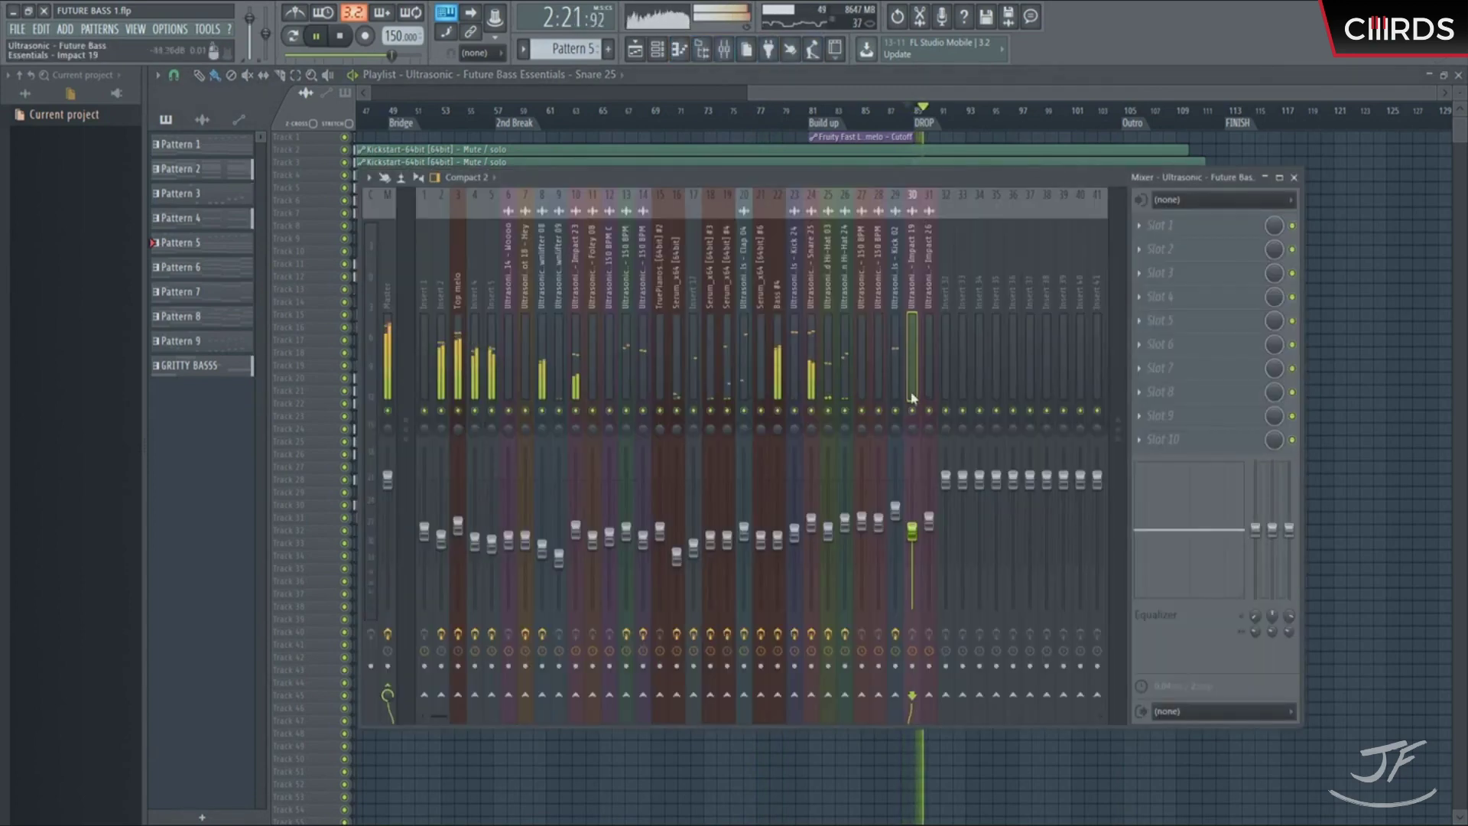
{"action": "left_click", "coordinate": [812, 397]}
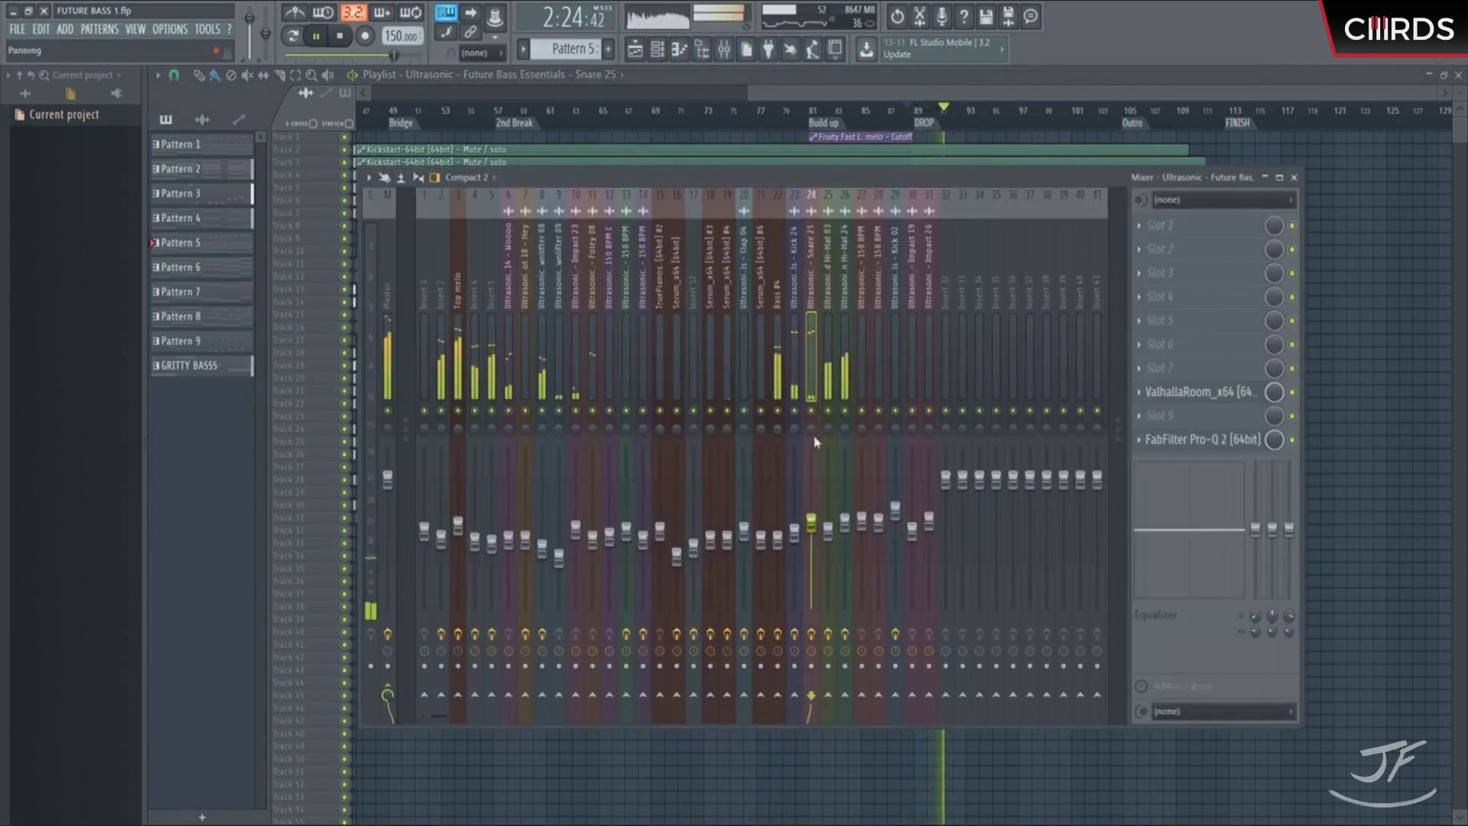
{"action": "left_click", "coordinate": [795, 459]}
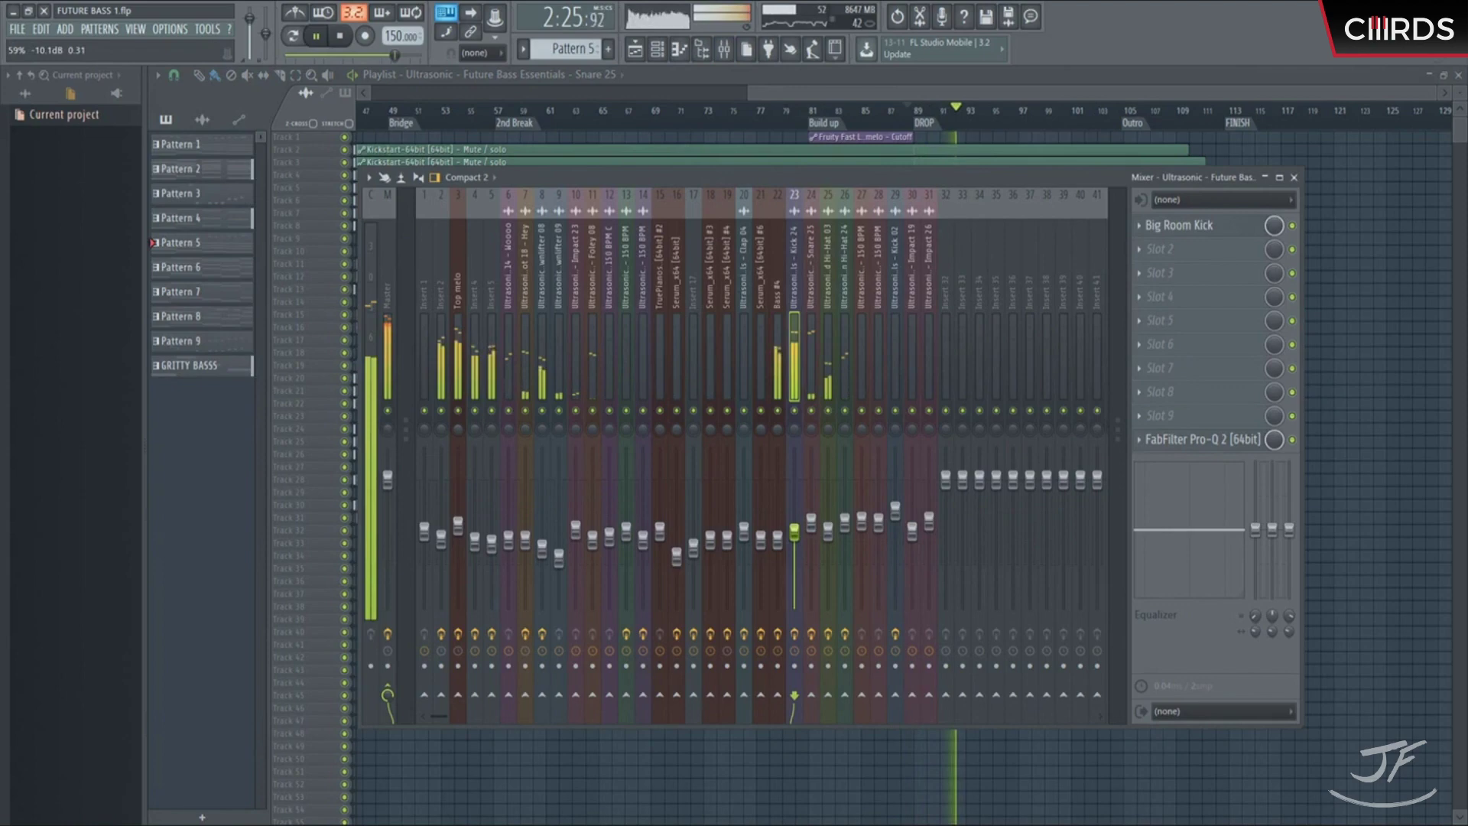
{"action": "left_click", "coordinate": [830, 531]}
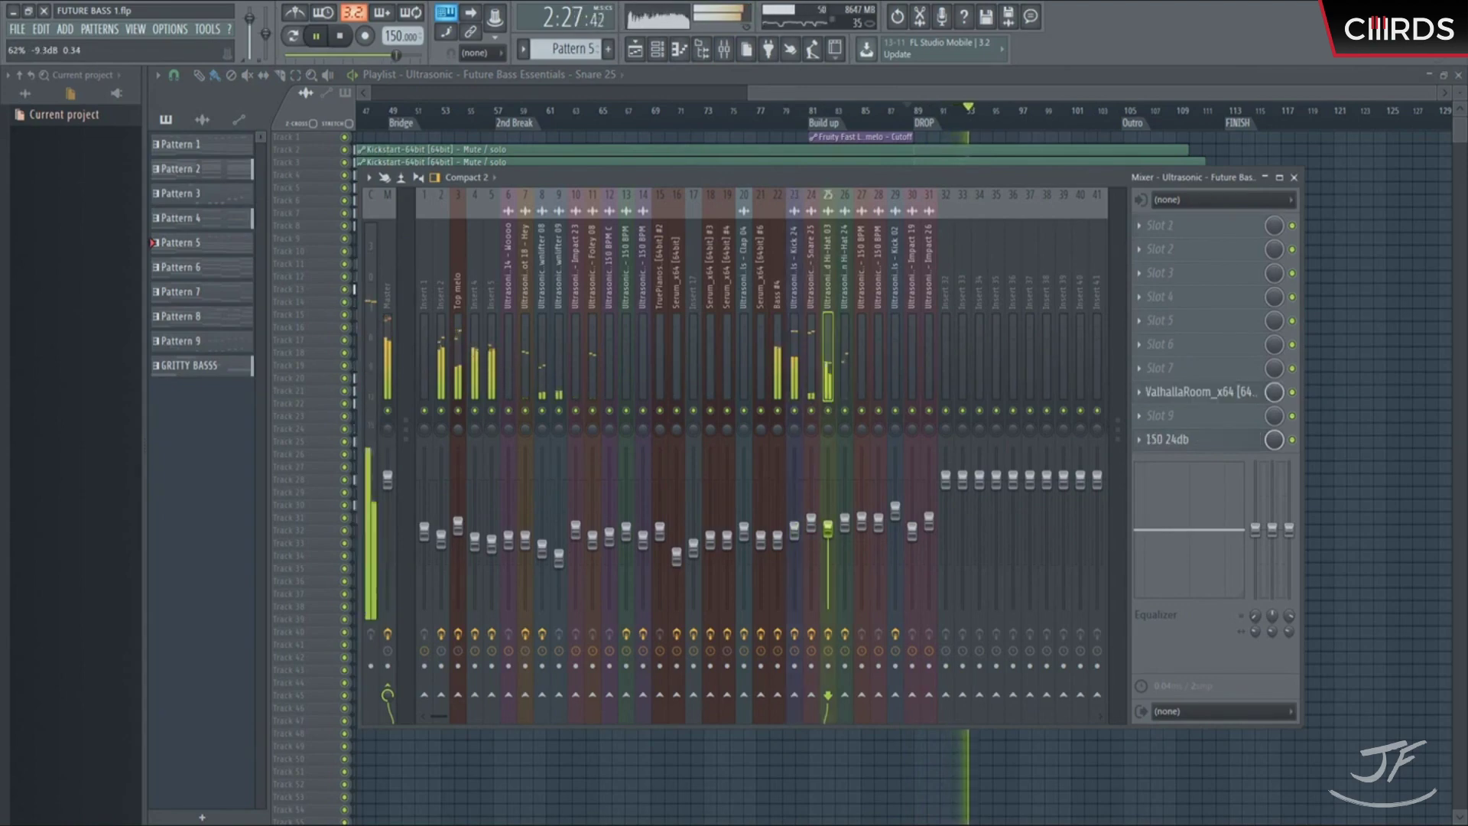
{"action": "left_click", "coordinate": [845, 523]}
{"action": "left_click", "coordinate": [828, 456]}
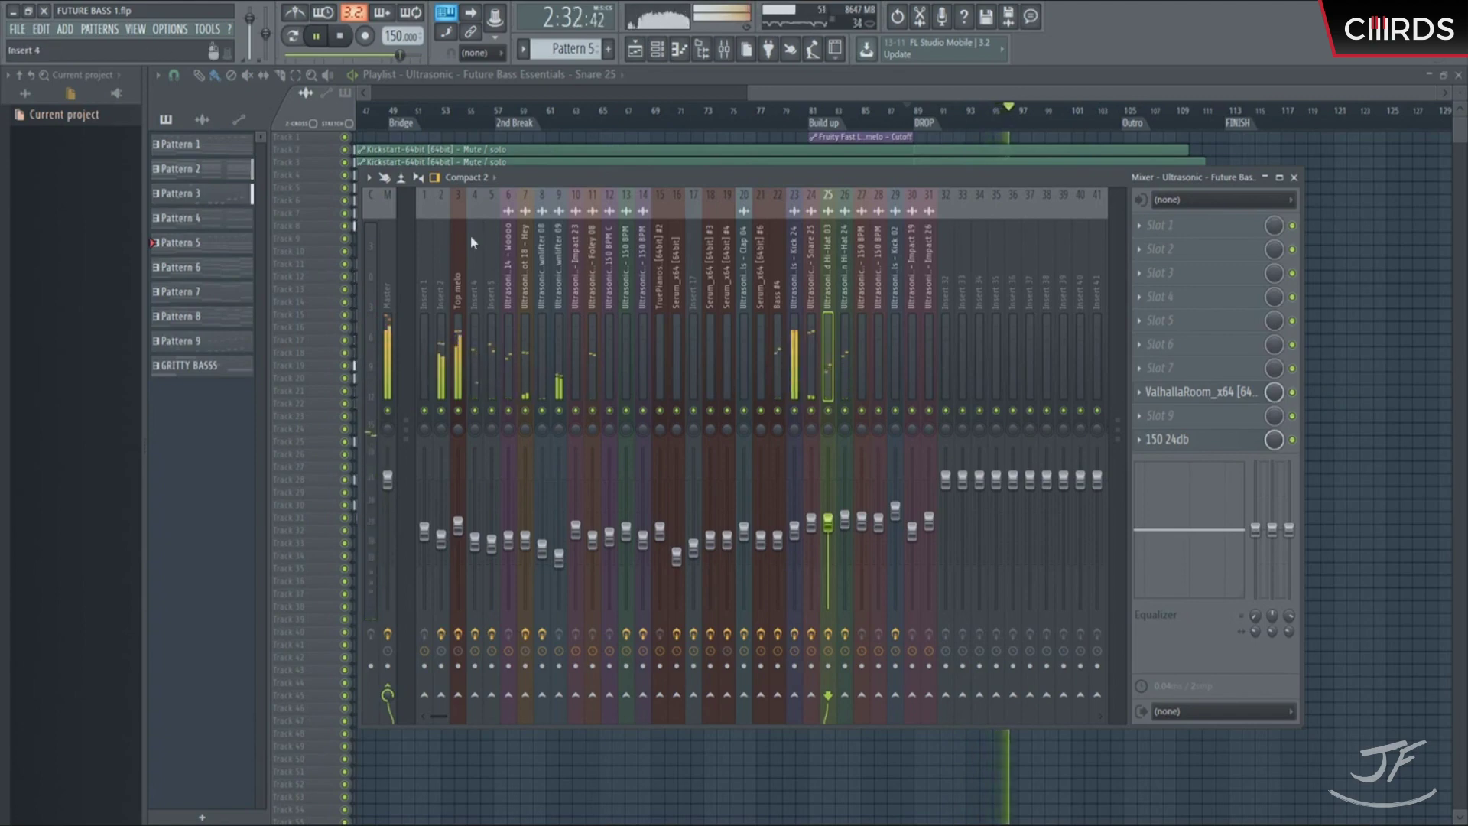
Step: Load the Premastering preset in the master track's Classic Compressor and toggle the effect while the DROP plays
{"action": "left_click", "coordinate": [390, 256]}
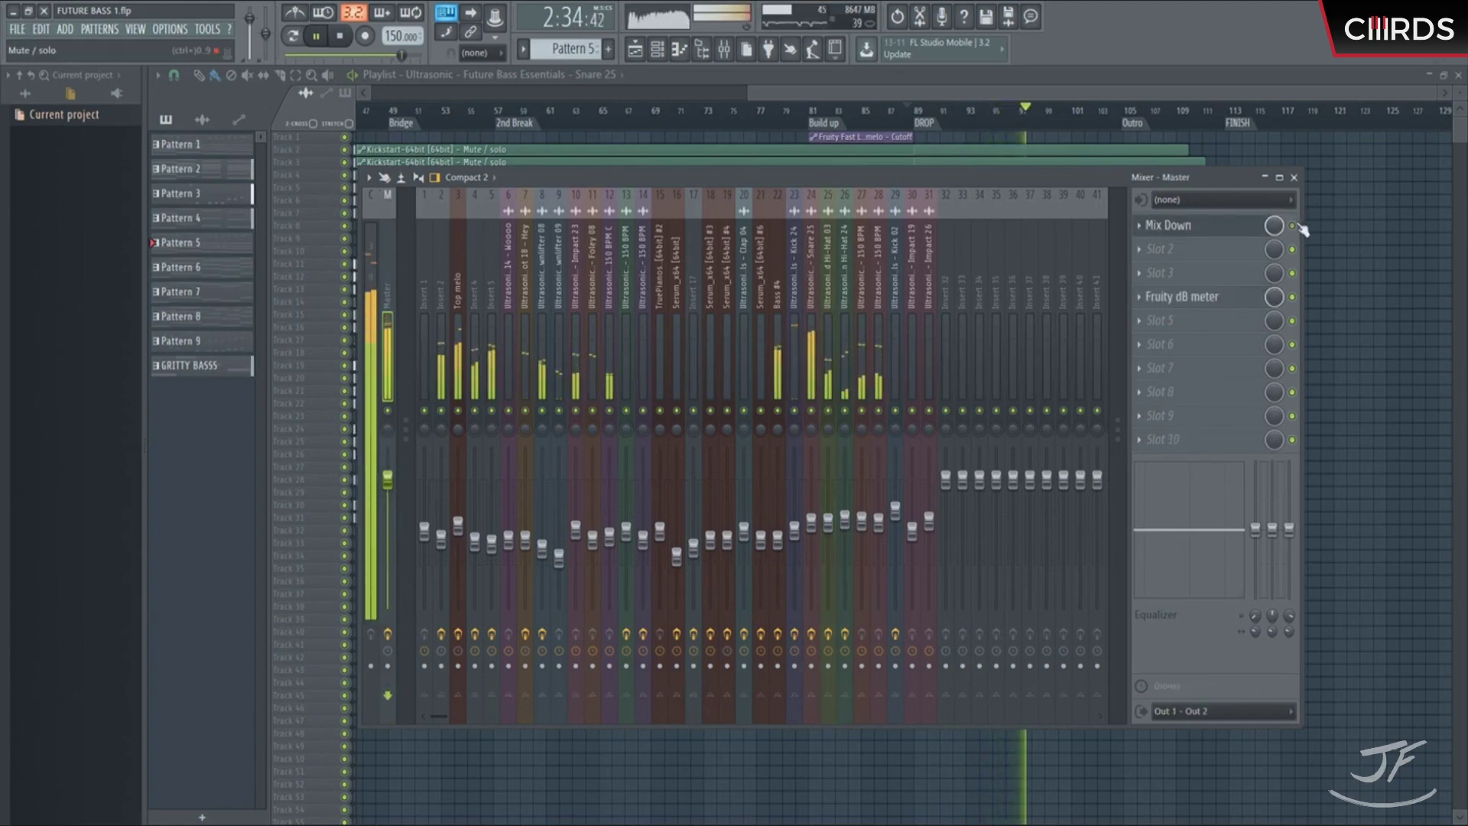
{"action": "left_click", "coordinate": [1193, 225]}
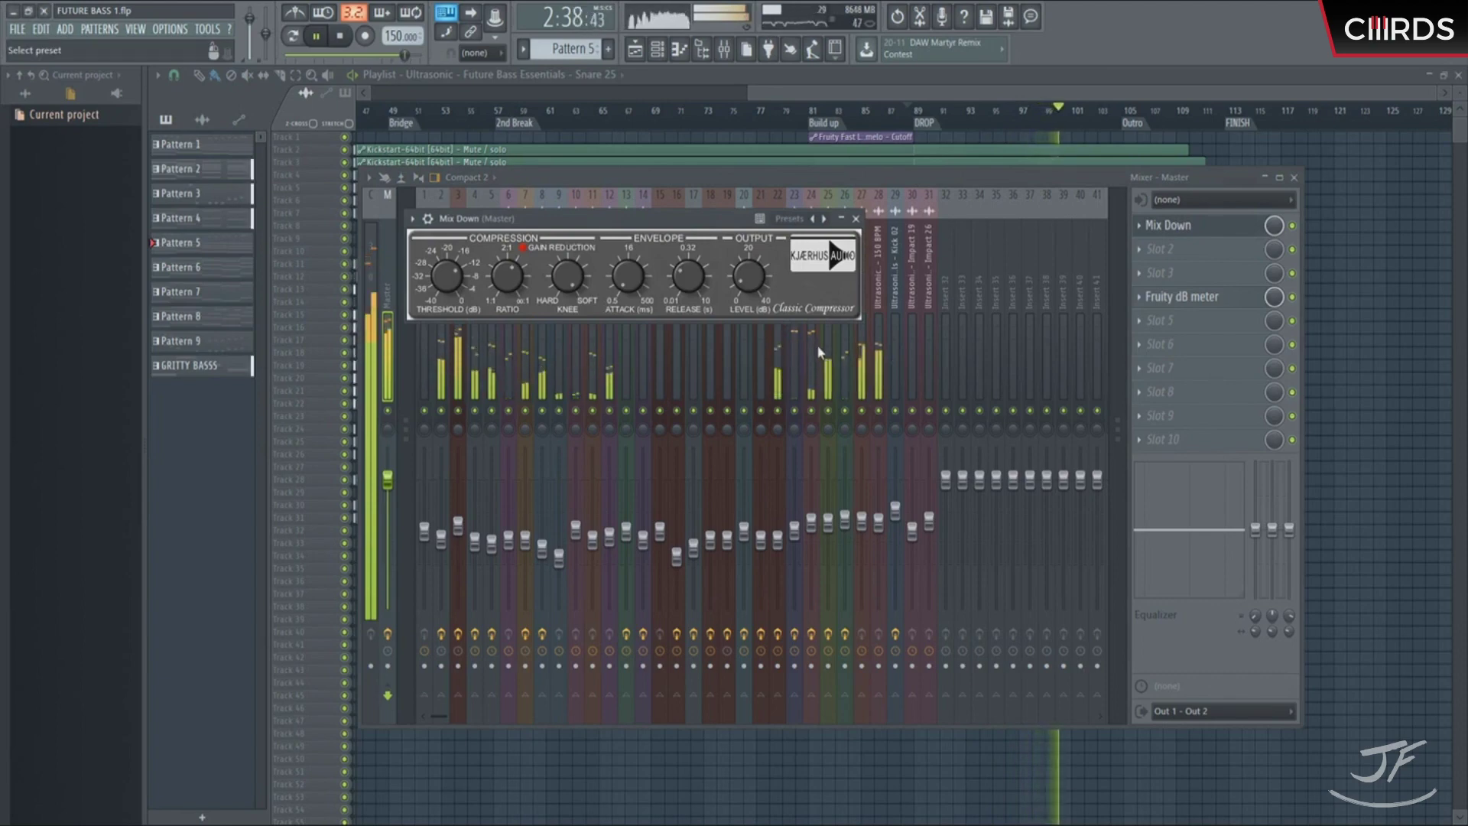
{"action": "left_click", "coordinate": [824, 219]}
{"action": "left_click", "coordinate": [825, 219]}
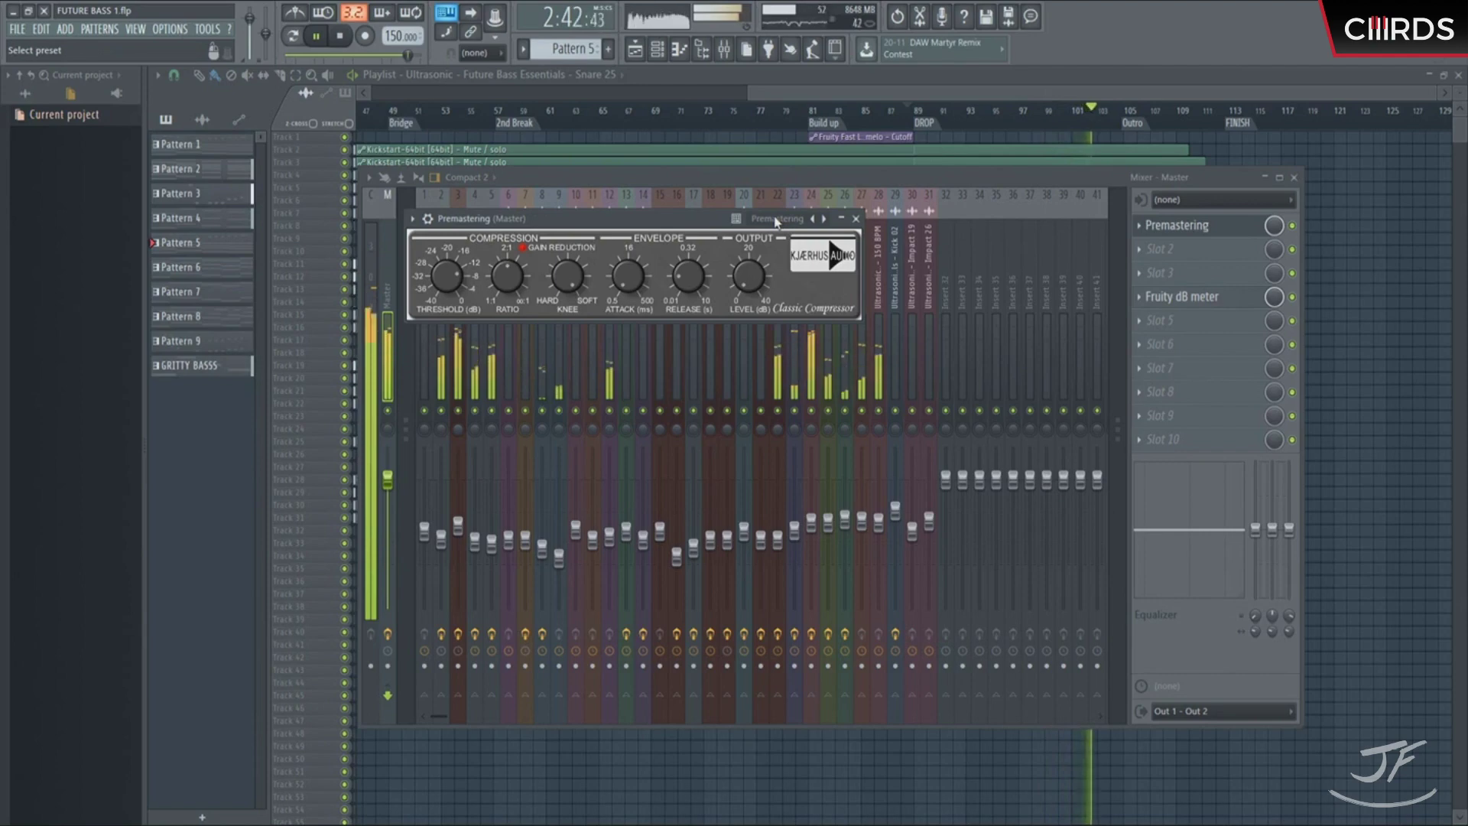
{"action": "left_click_drag", "start_coordinate": [688, 219], "coordinate": [775, 232]}
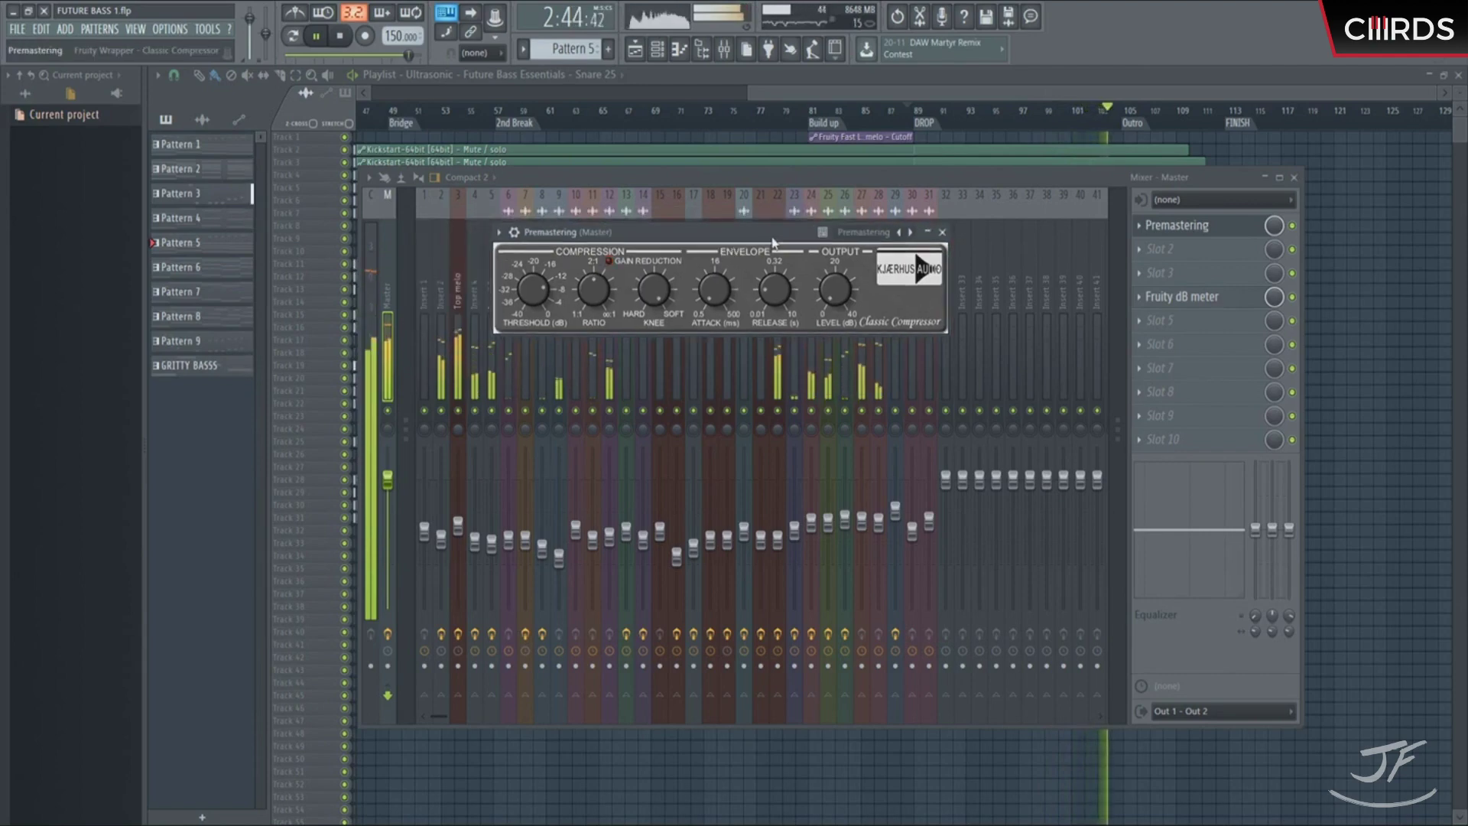
{"action": "left_click", "coordinate": [1292, 226]}
{"action": "left_click", "coordinate": [1177, 226]}
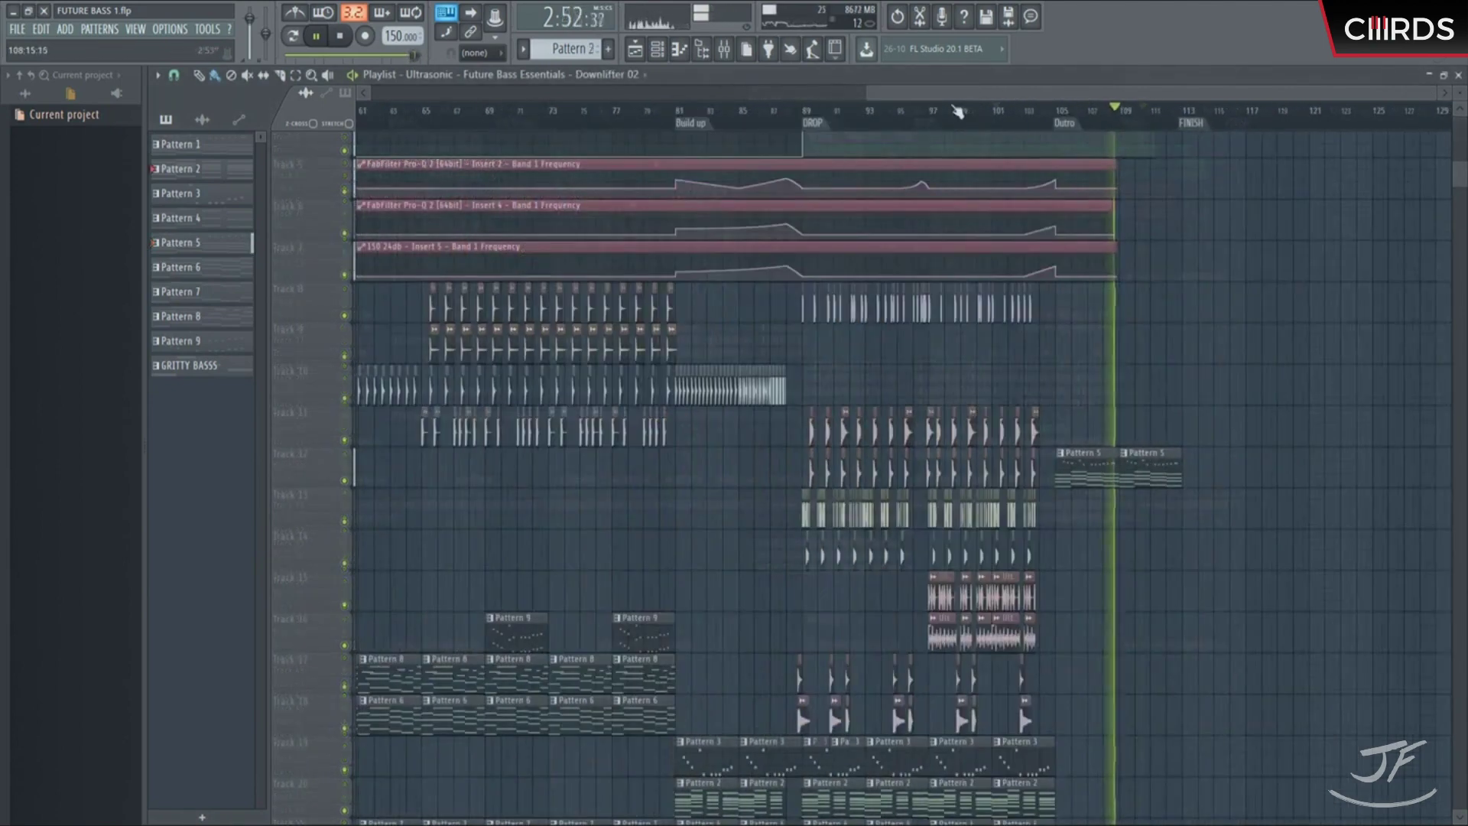
Step: Review the playlist tracks from the automation clips down to the downlifters across the whole arrangement, and stop playback
{"action": "scroll", "coordinate": [958, 112], "scroll_direction": "down", "scroll_amount": 3}
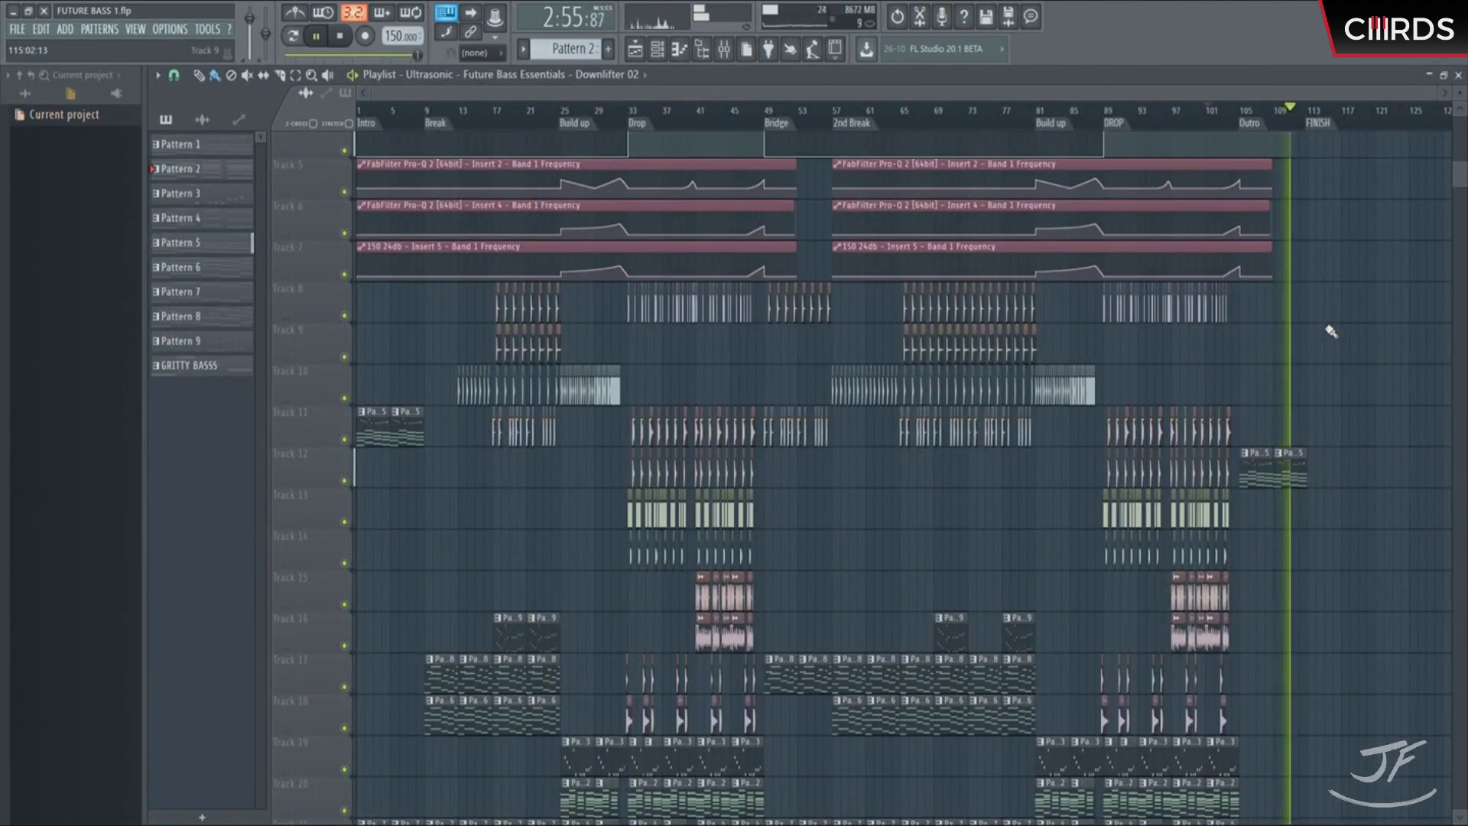
{"action": "scroll", "coordinate": [1293, 230], "scroll_direction": "down", "scroll_amount": 1}
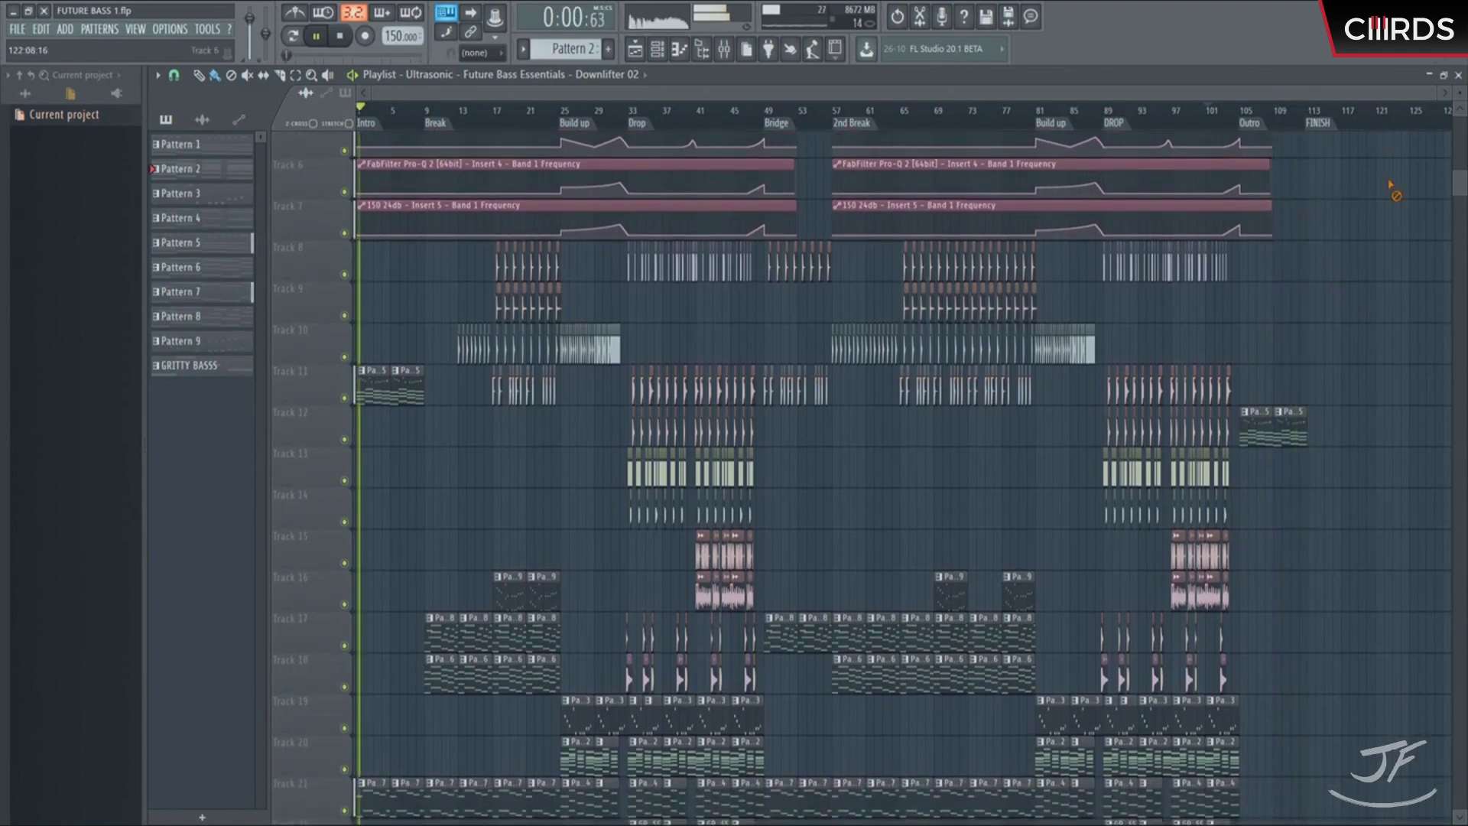
{"action": "scroll", "coordinate": [694, 350], "scroll_direction": "down", "scroll_amount": 4}
{"action": "key", "text": "space"}
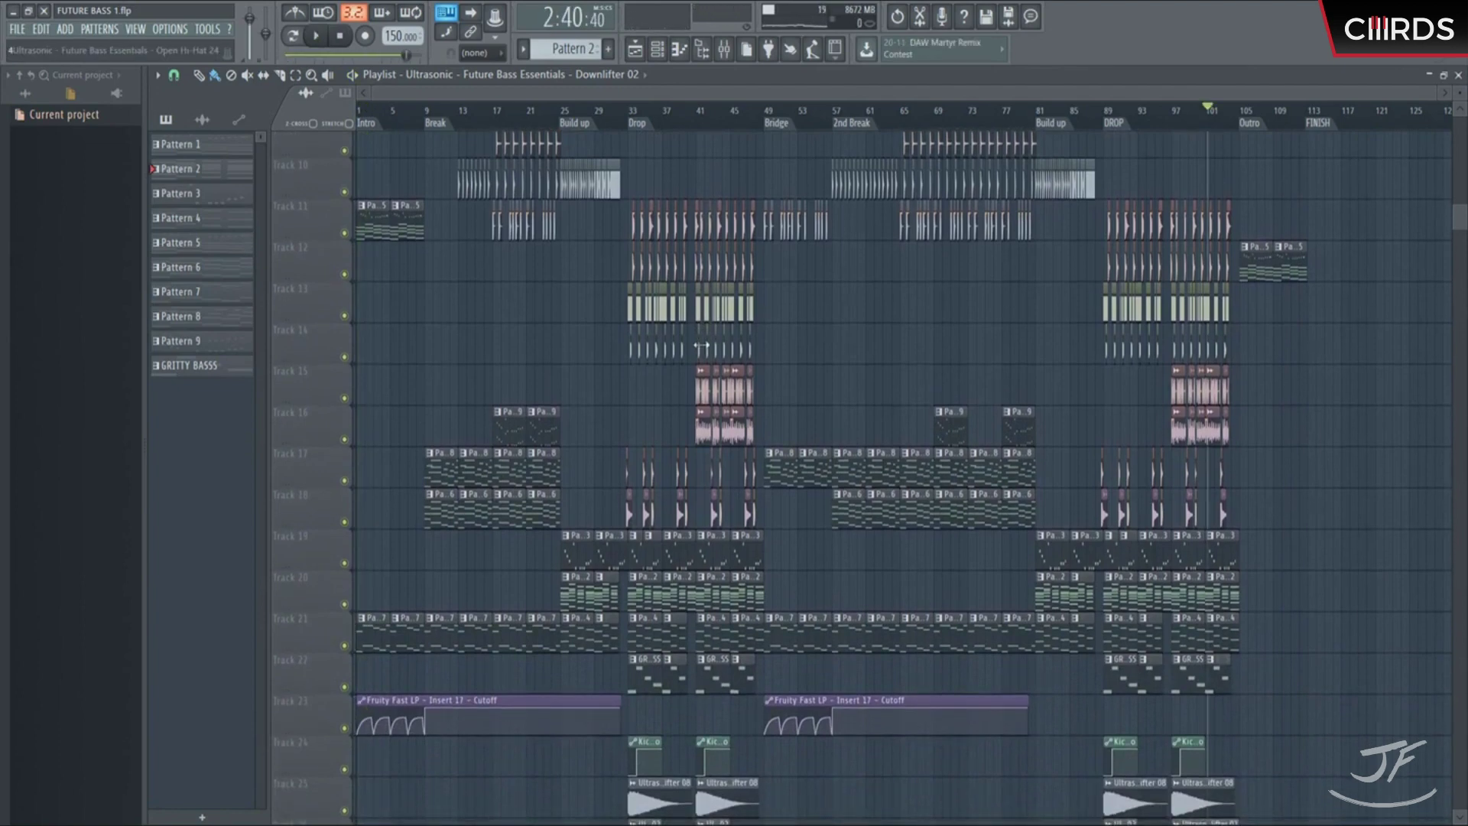
{"action": "scroll", "coordinate": [846, 234], "scroll_direction": "down", "scroll_amount": 4}
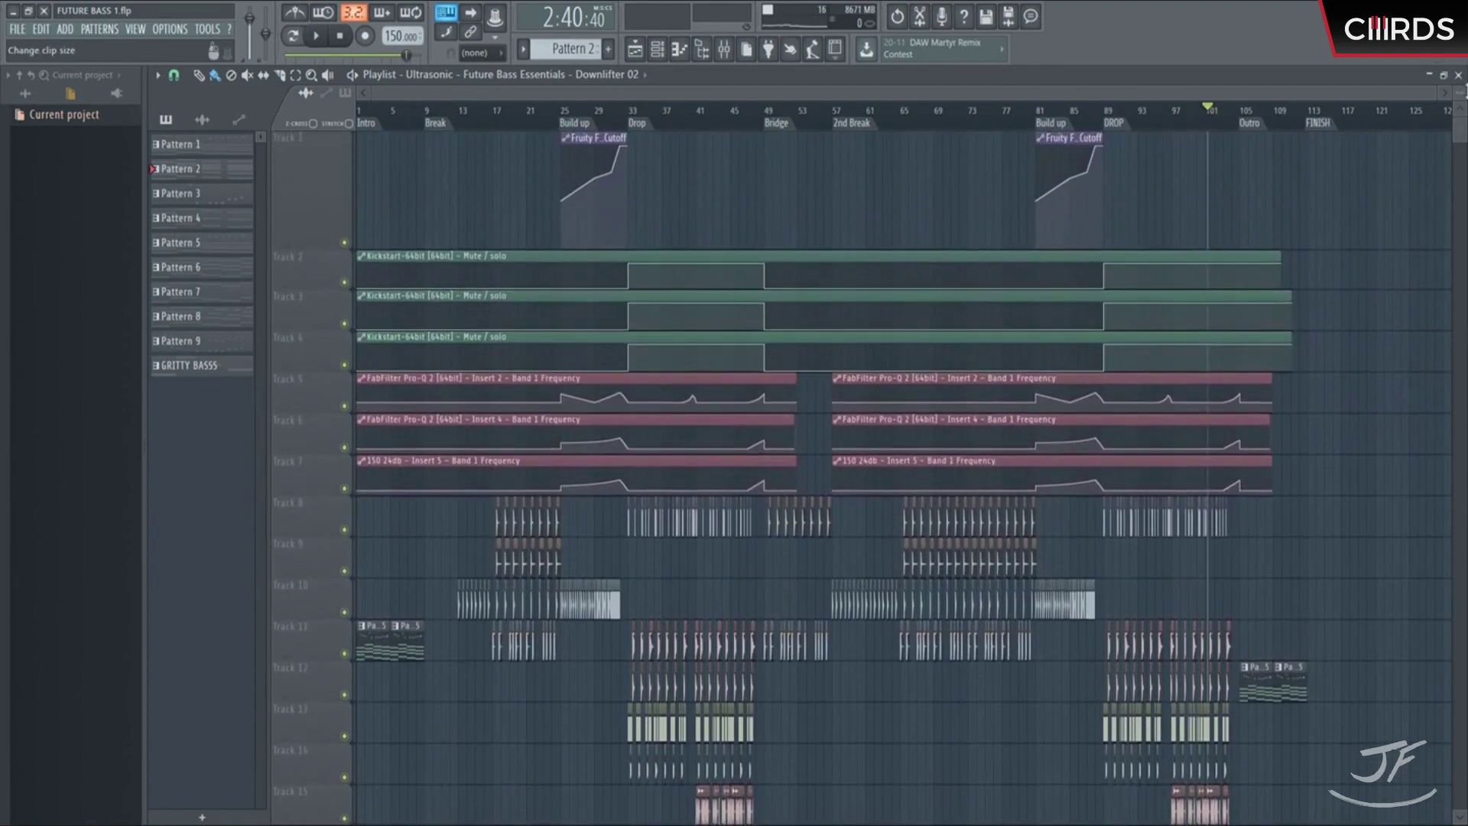
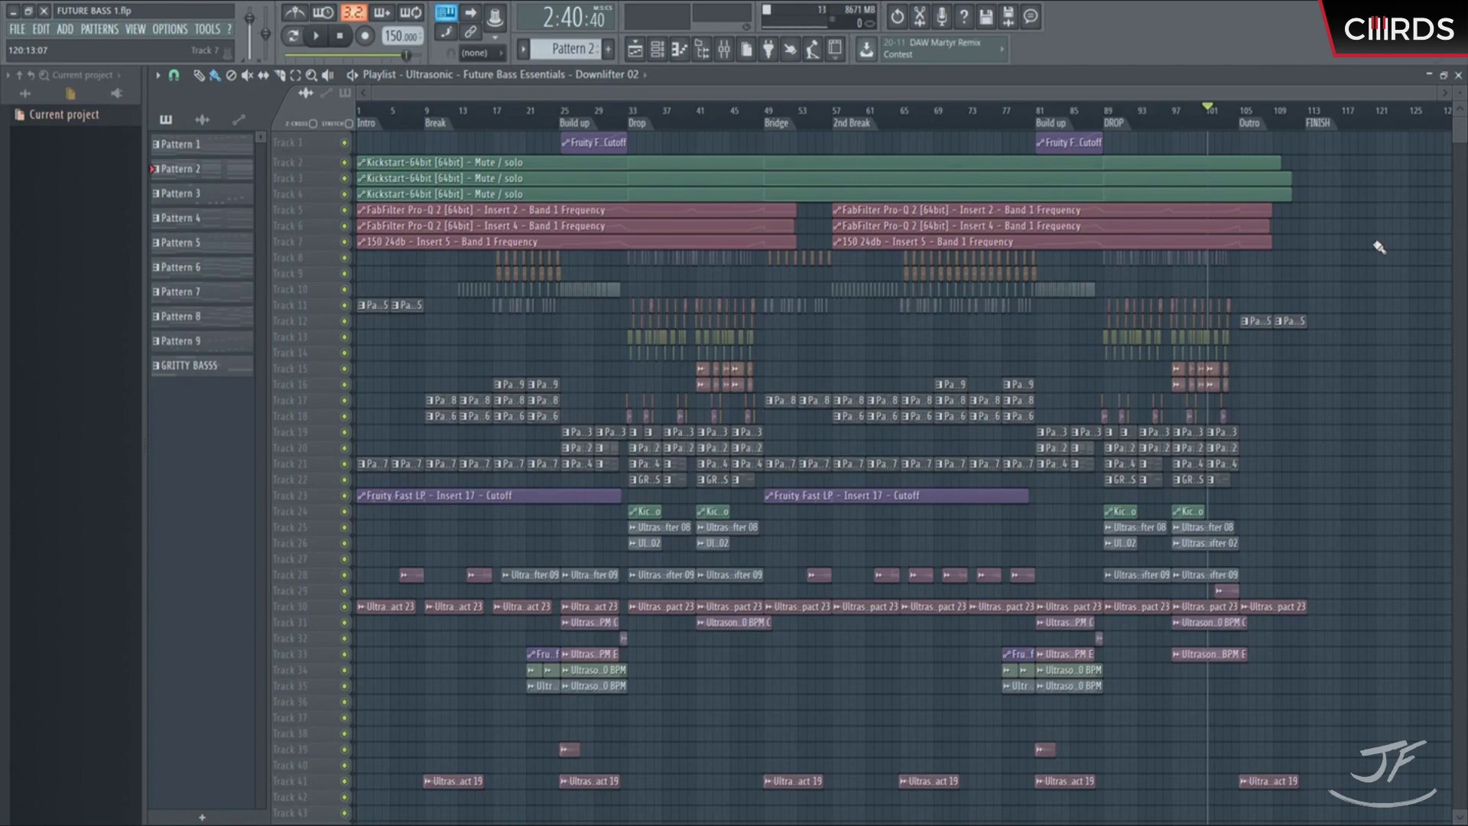
Step: Solo track 13 and play its hi-hats from bar 33 of the first Drop, and unmute all the tracks
{"action": "scroll", "coordinate": [660, 344], "scroll_direction": "up", "scroll_amount": 5}
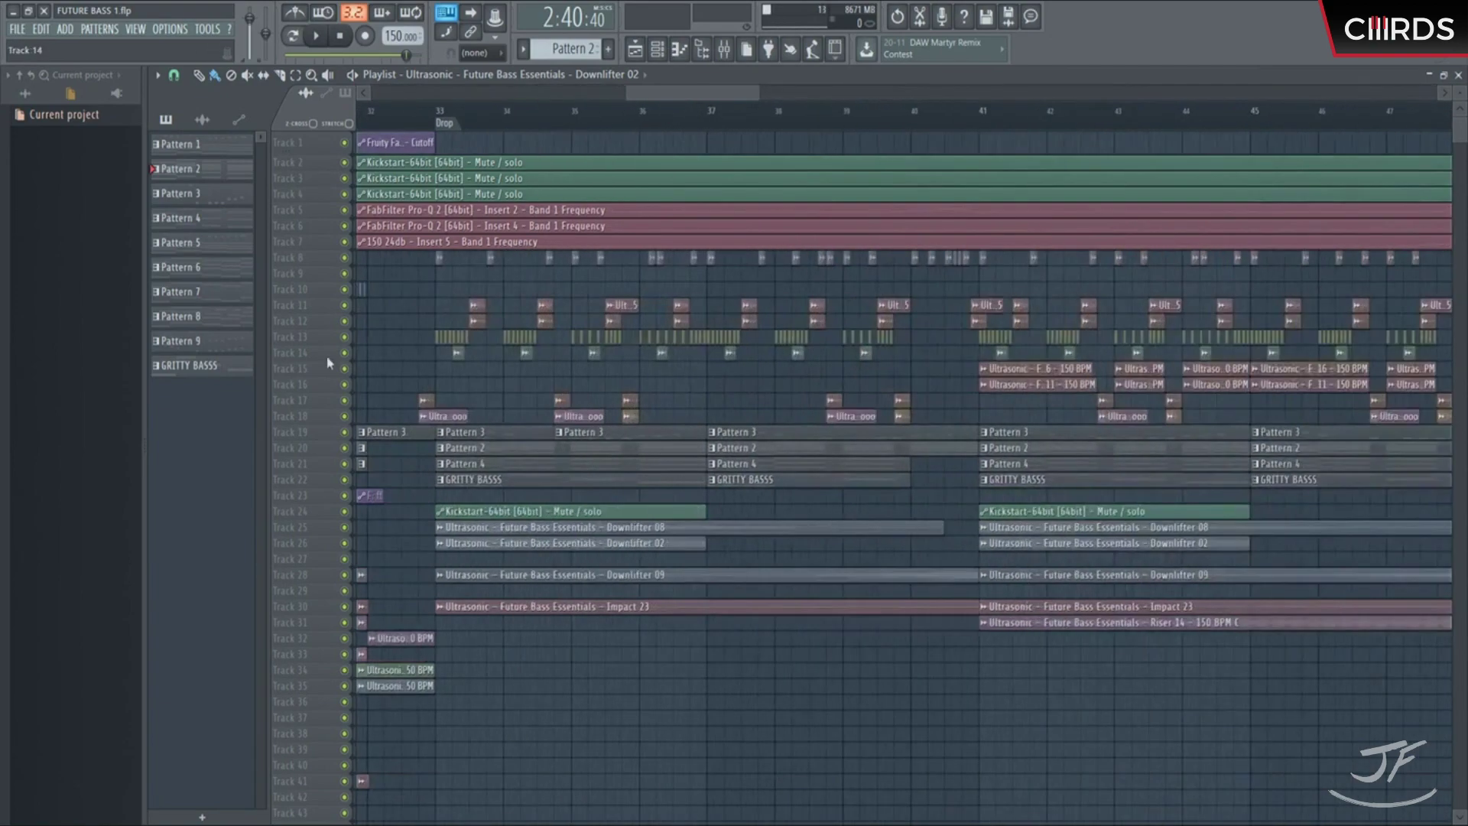
{"action": "left_click", "coordinate": [344, 336], "text": "ctrl"}
{"action": "left_click", "coordinate": [437, 115]}
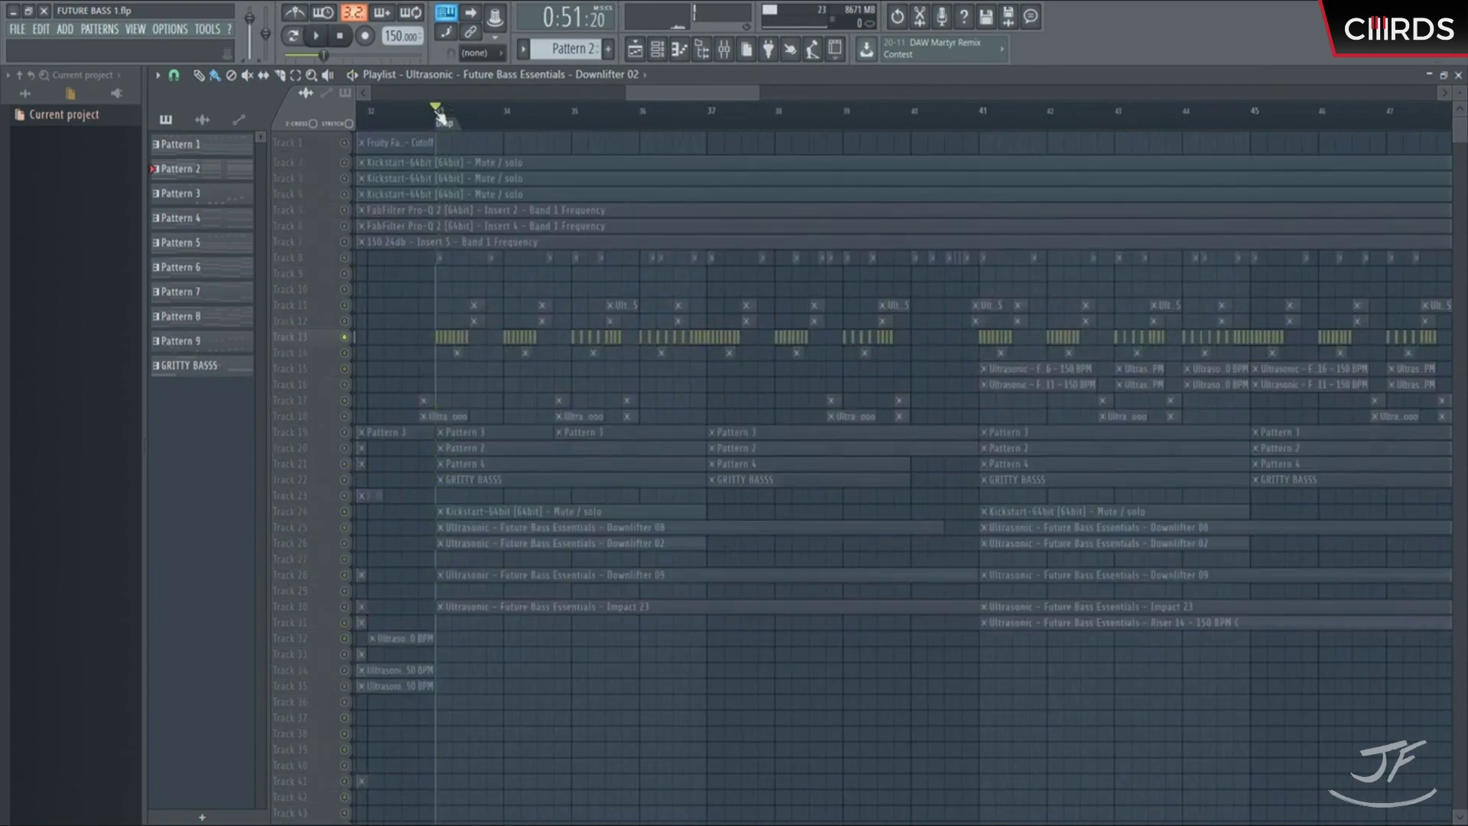
{"action": "key", "text": "space"}
{"action": "scroll", "coordinate": [442, 121], "scroll_direction": "up", "scroll_amount": 3}
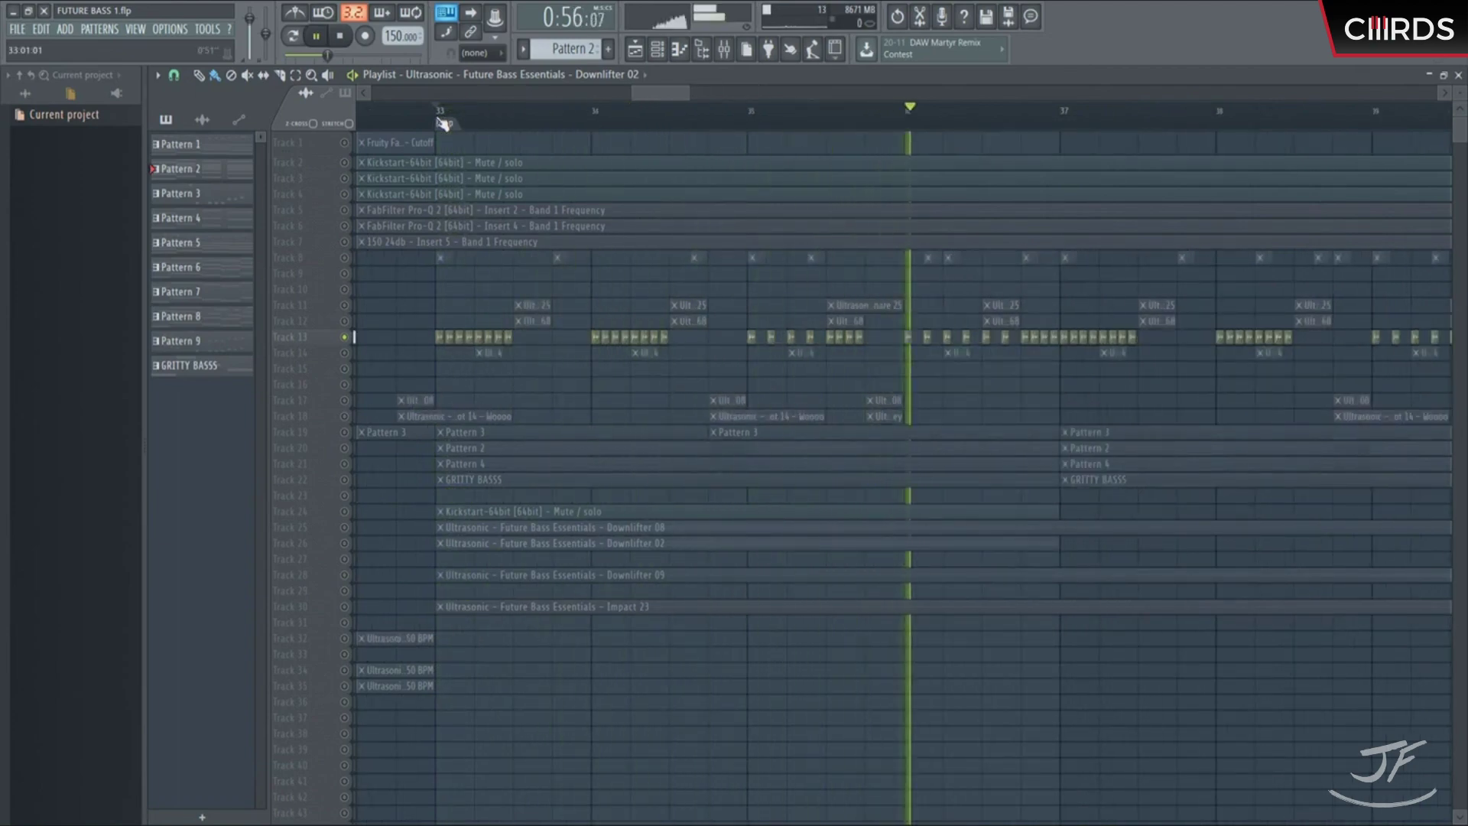
{"action": "key", "text": "space"}
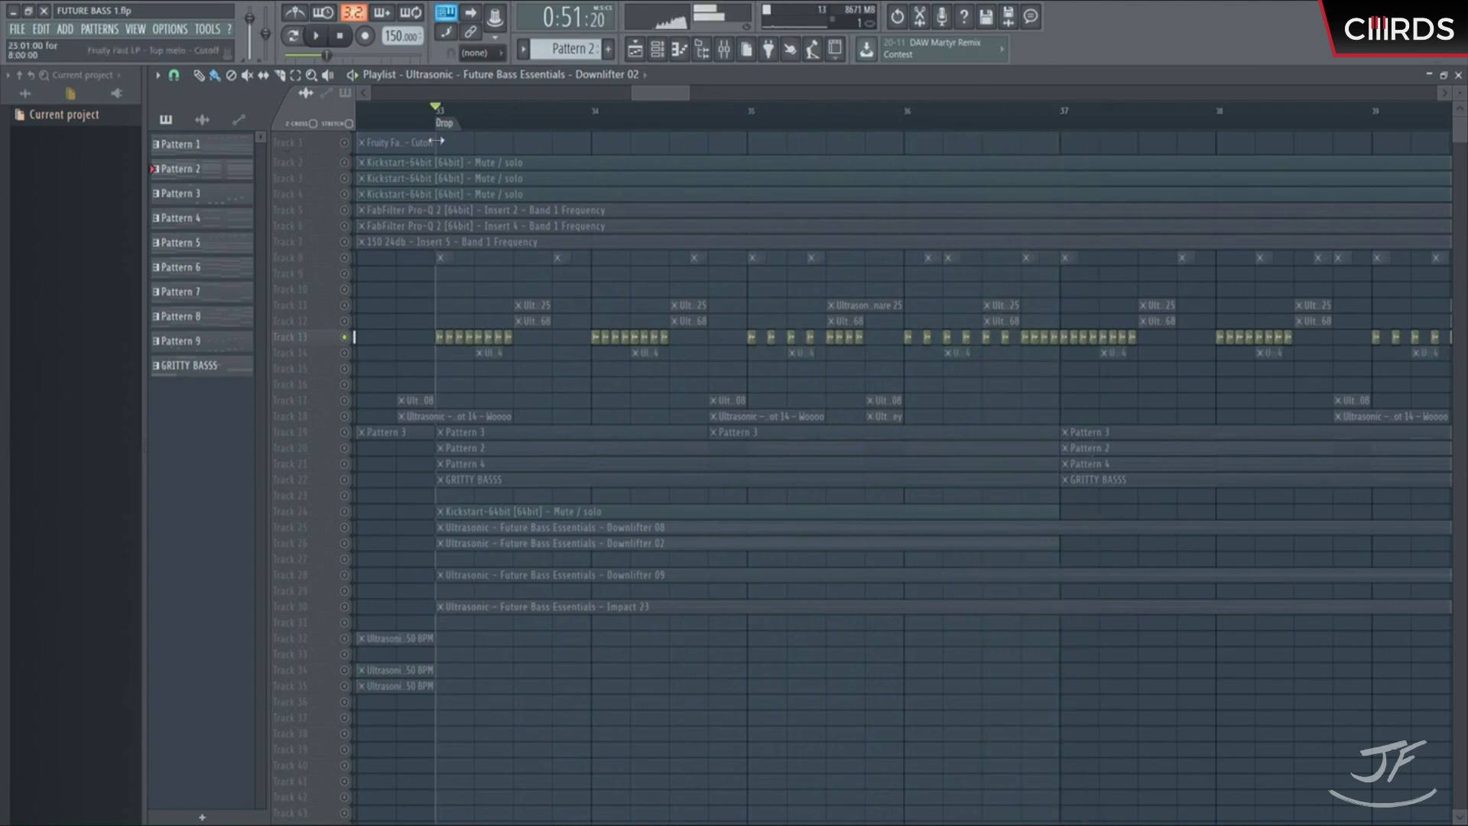
{"action": "left_click", "coordinate": [345, 337], "text": "ctrl"}
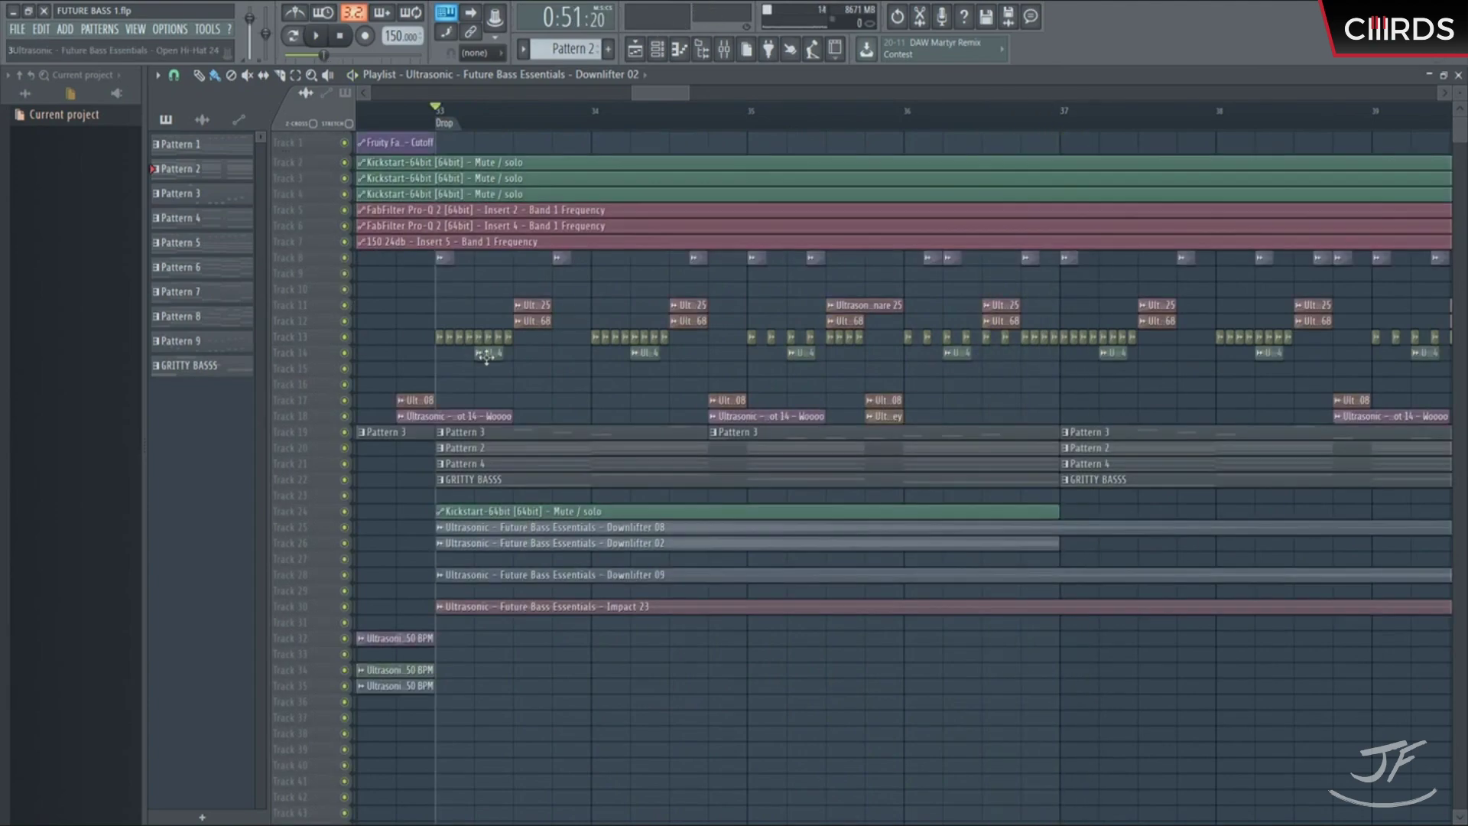
Step: Browse the note data of Pattern 1 through Pattern 11 in the channel rack, and close the rack
{"action": "scroll", "coordinate": [563, 134], "scroll_direction": "down", "scroll_amount": 10}
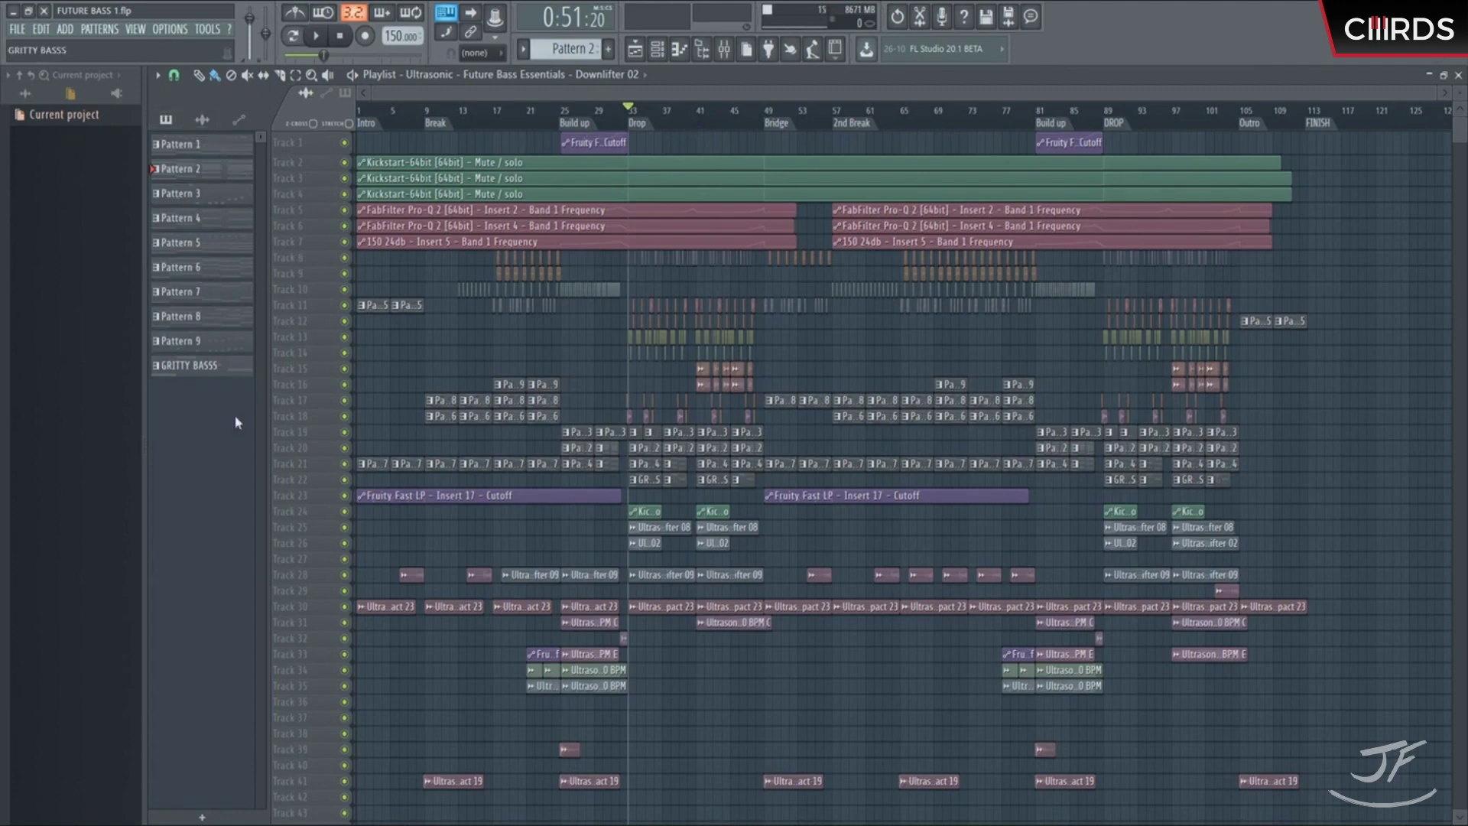
{"action": "left_click", "coordinate": [215, 150]}
{"action": "left_click", "coordinate": [657, 50]}
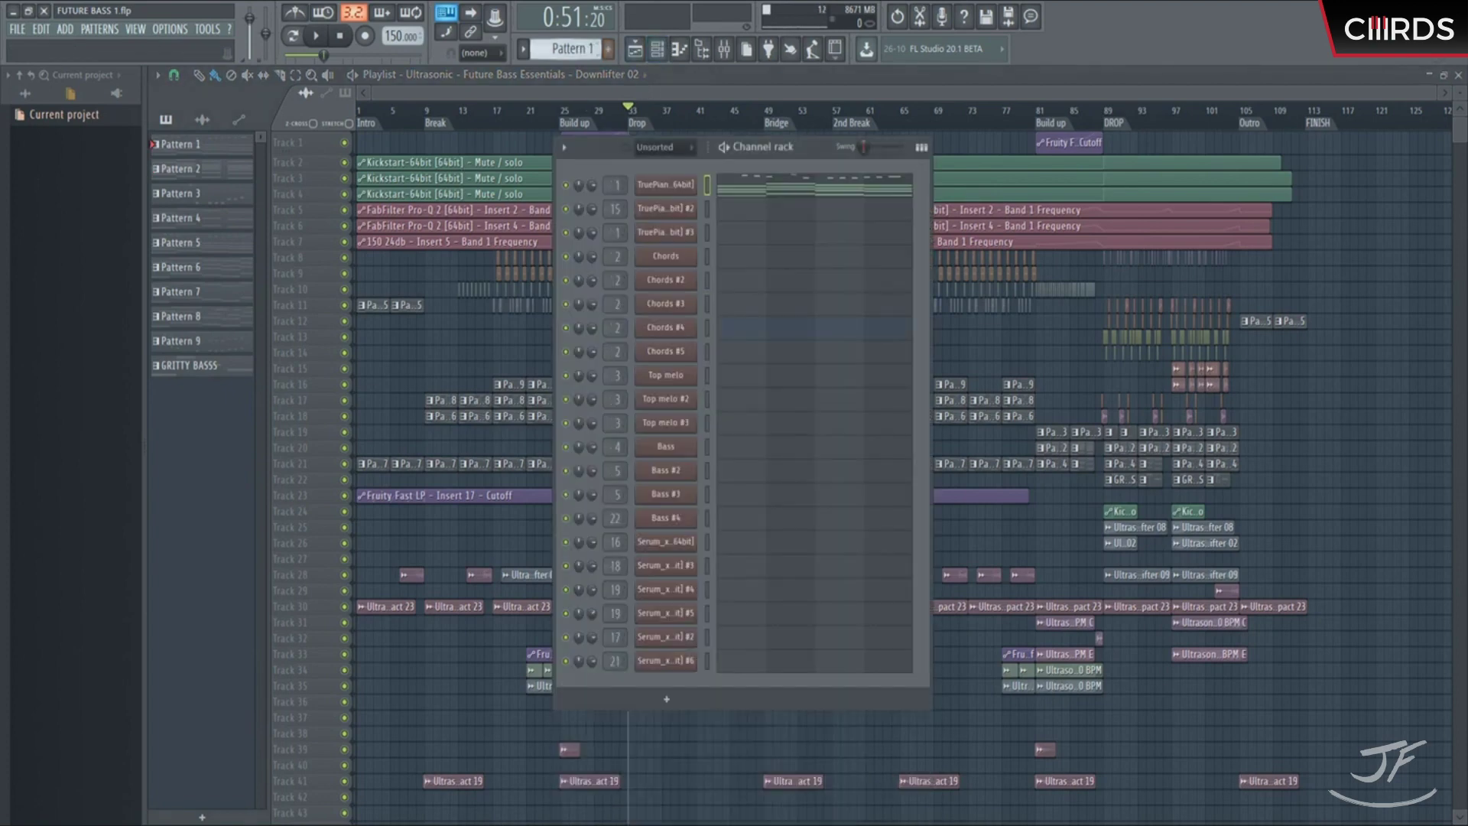
{"action": "scroll", "coordinate": [586, 51], "scroll_direction": "down", "scroll_amount": 6}
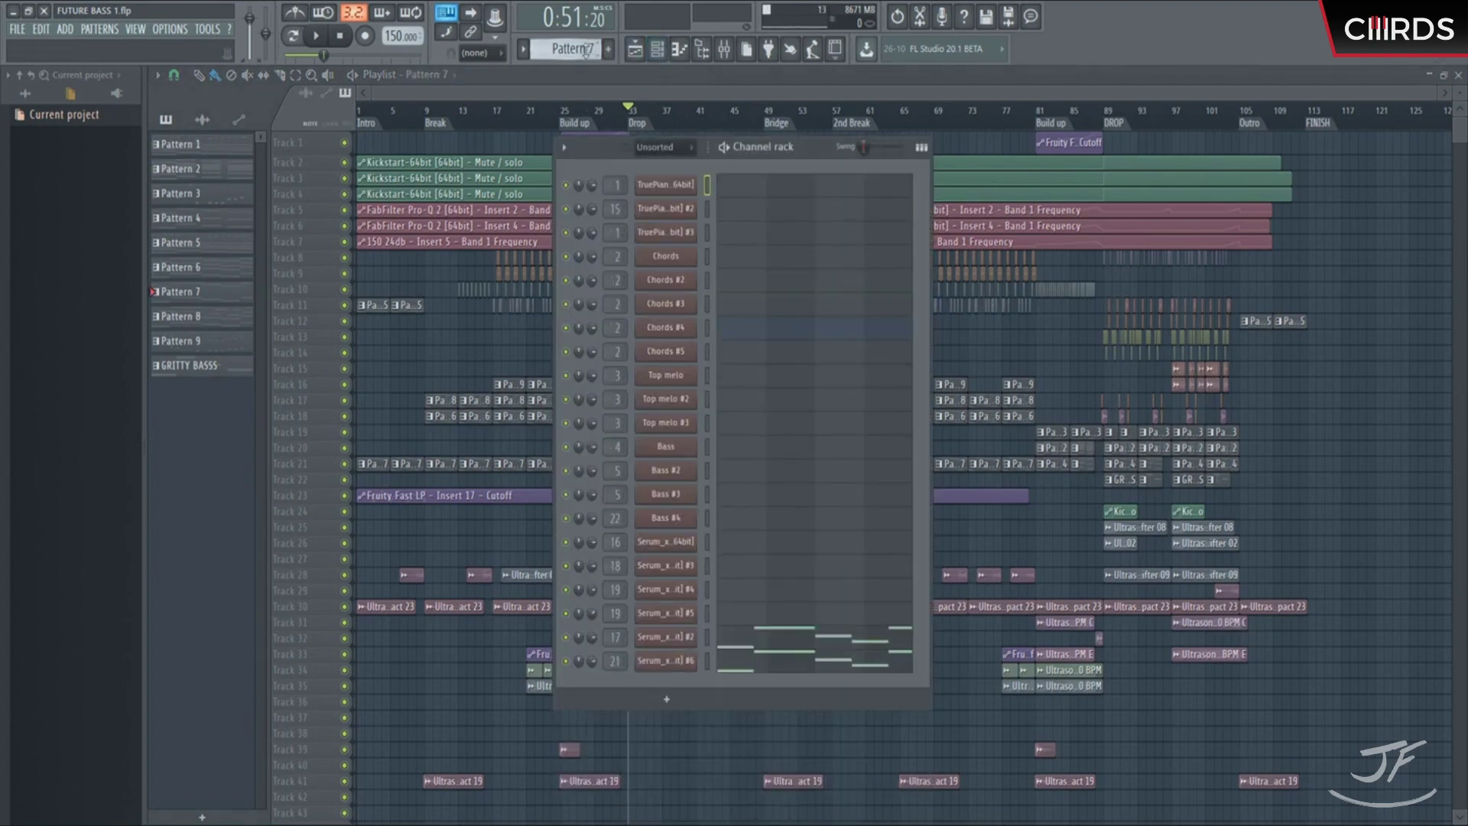
{"action": "scroll", "coordinate": [587, 51], "scroll_direction": "down", "scroll_amount": 4}
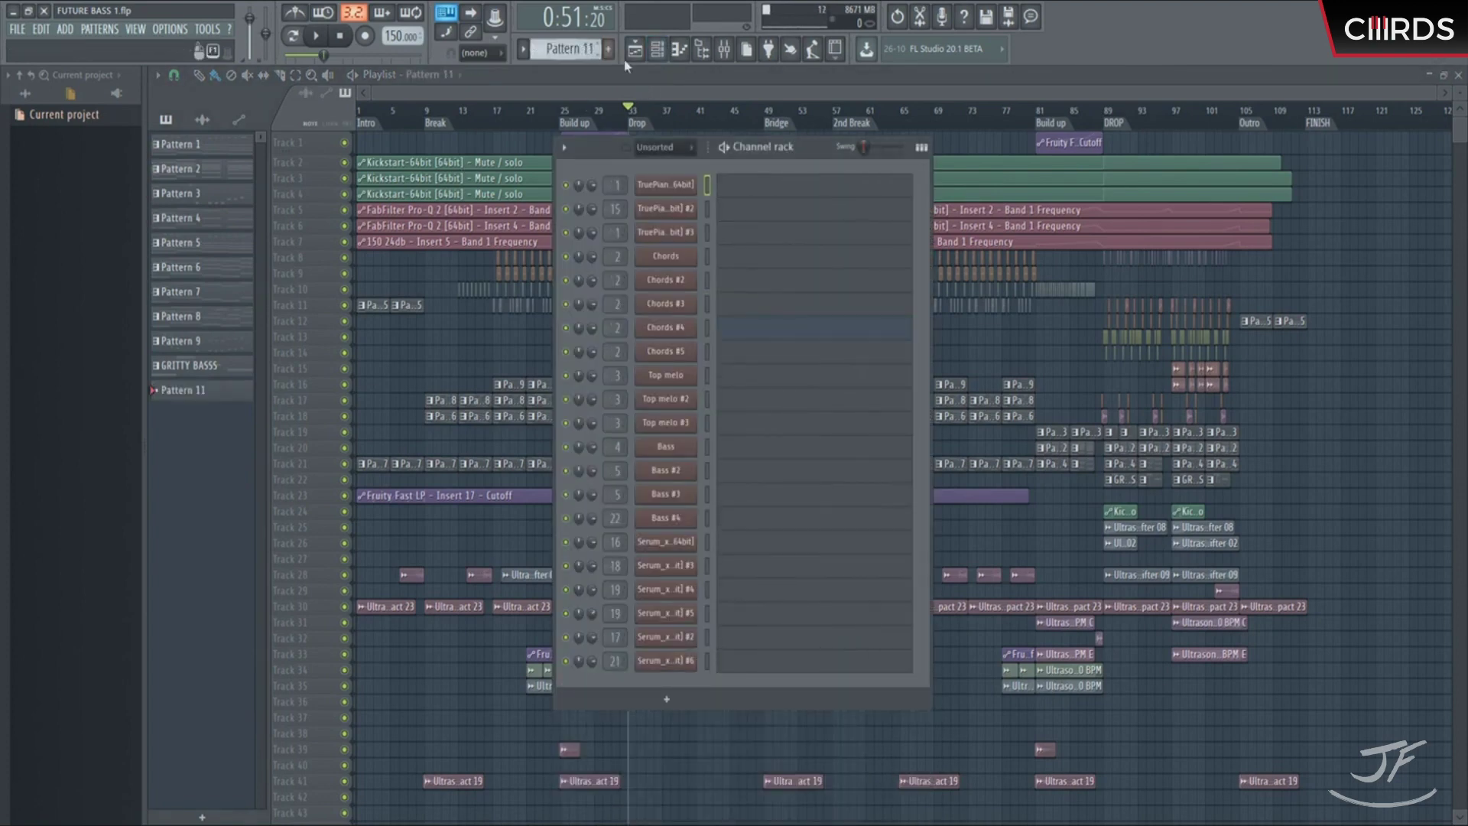
{"action": "key", "text": "F6"}
Step: Play the song from about bar 17 and shrink the playlist track heights to zoom level 0 for a full overview
{"action": "left_click", "coordinate": [501, 111]}
{"action": "key", "text": "space"}
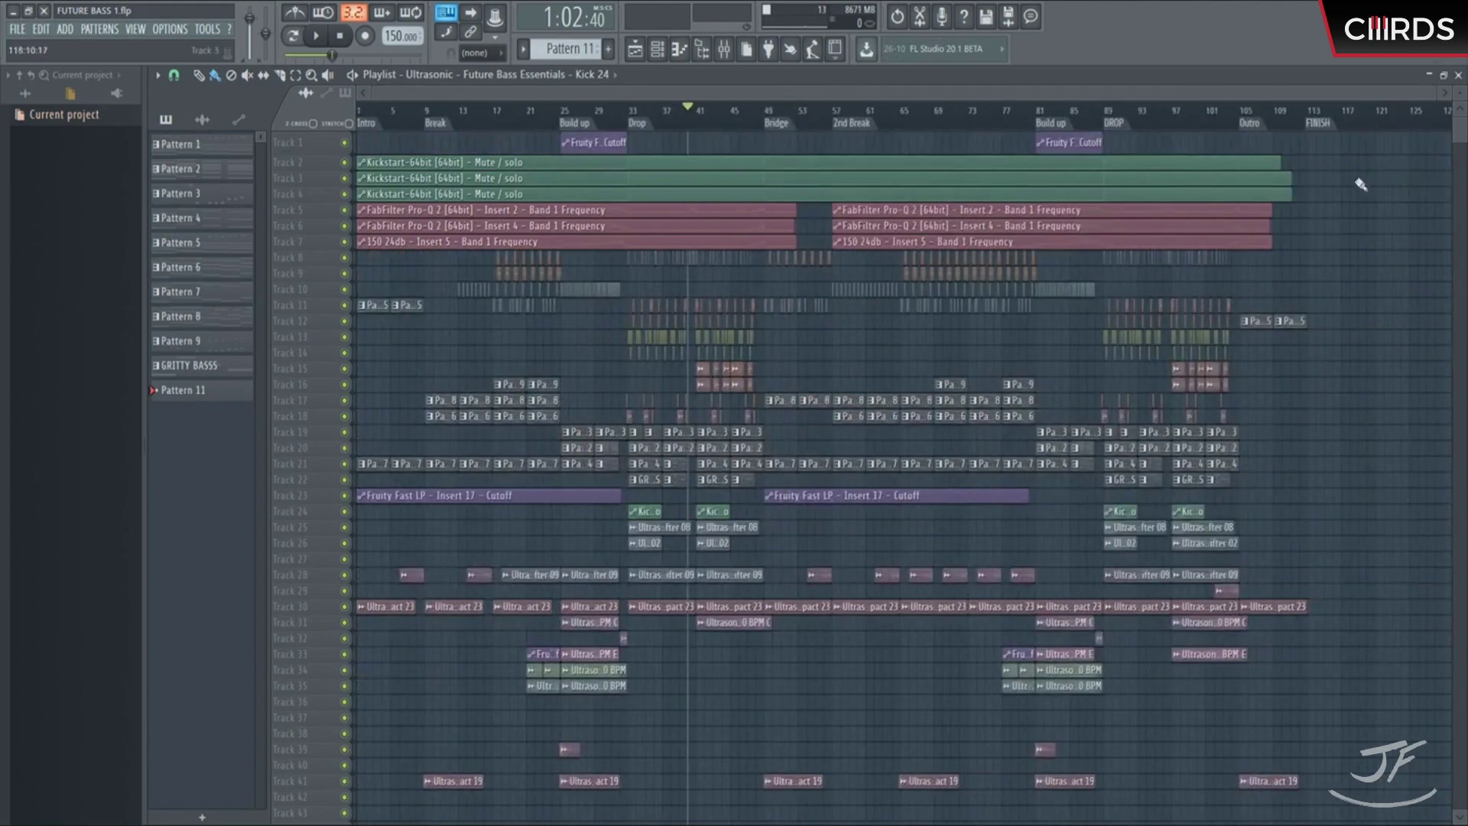
{"action": "left_click_drag", "start_coordinate": [1459, 135], "coordinate": [1459, 86]}
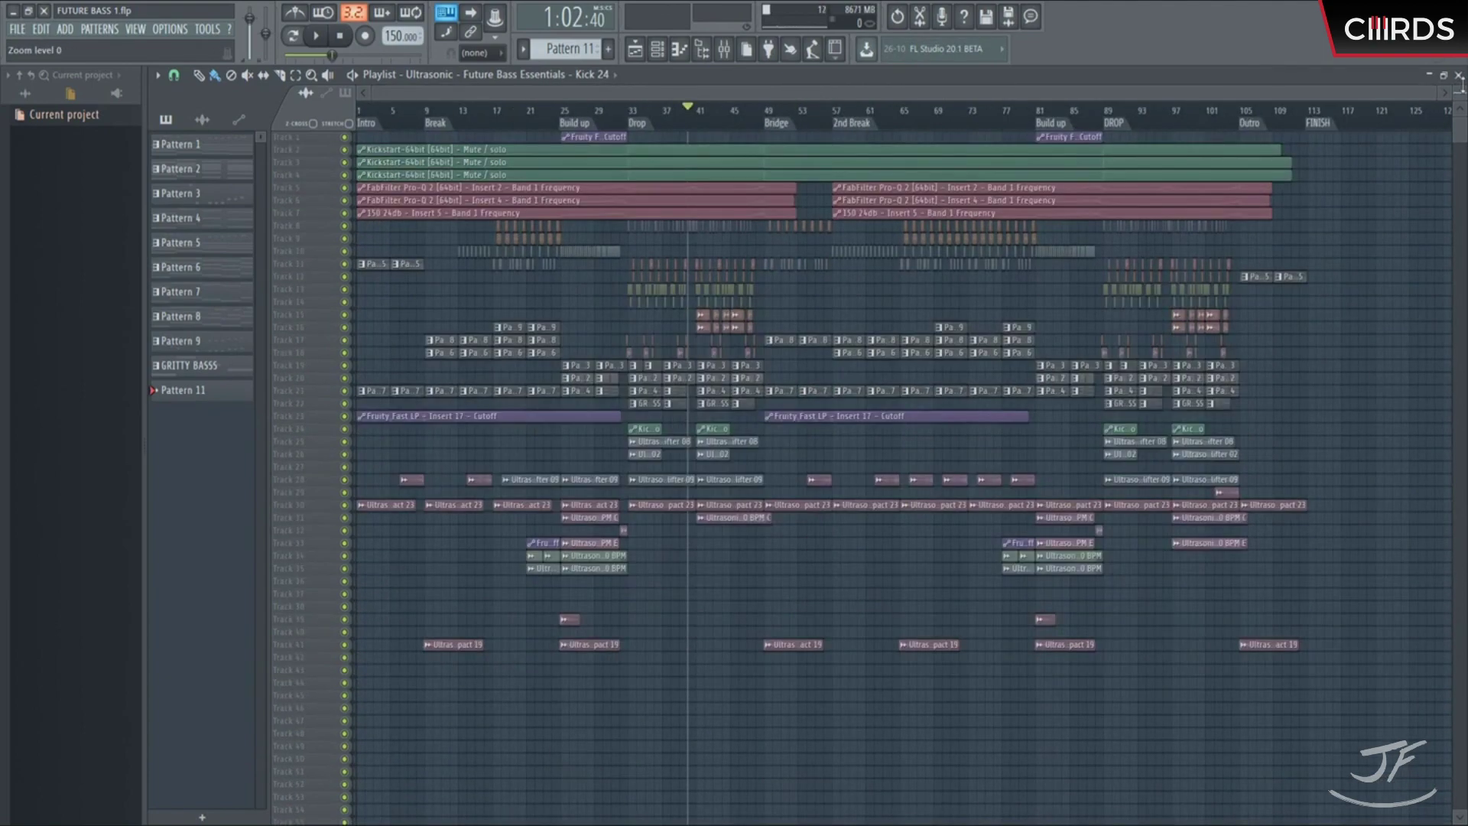
{"action": "mouse_move", "coordinate": [1459, 86]}
{"action": "left_mouse_down"}
{"action": "mouse_move", "coordinate": [1461, 100]}
{"action": "mouse_move", "coordinate": [1459, 85]}
{"action": "left_mouse_up"}
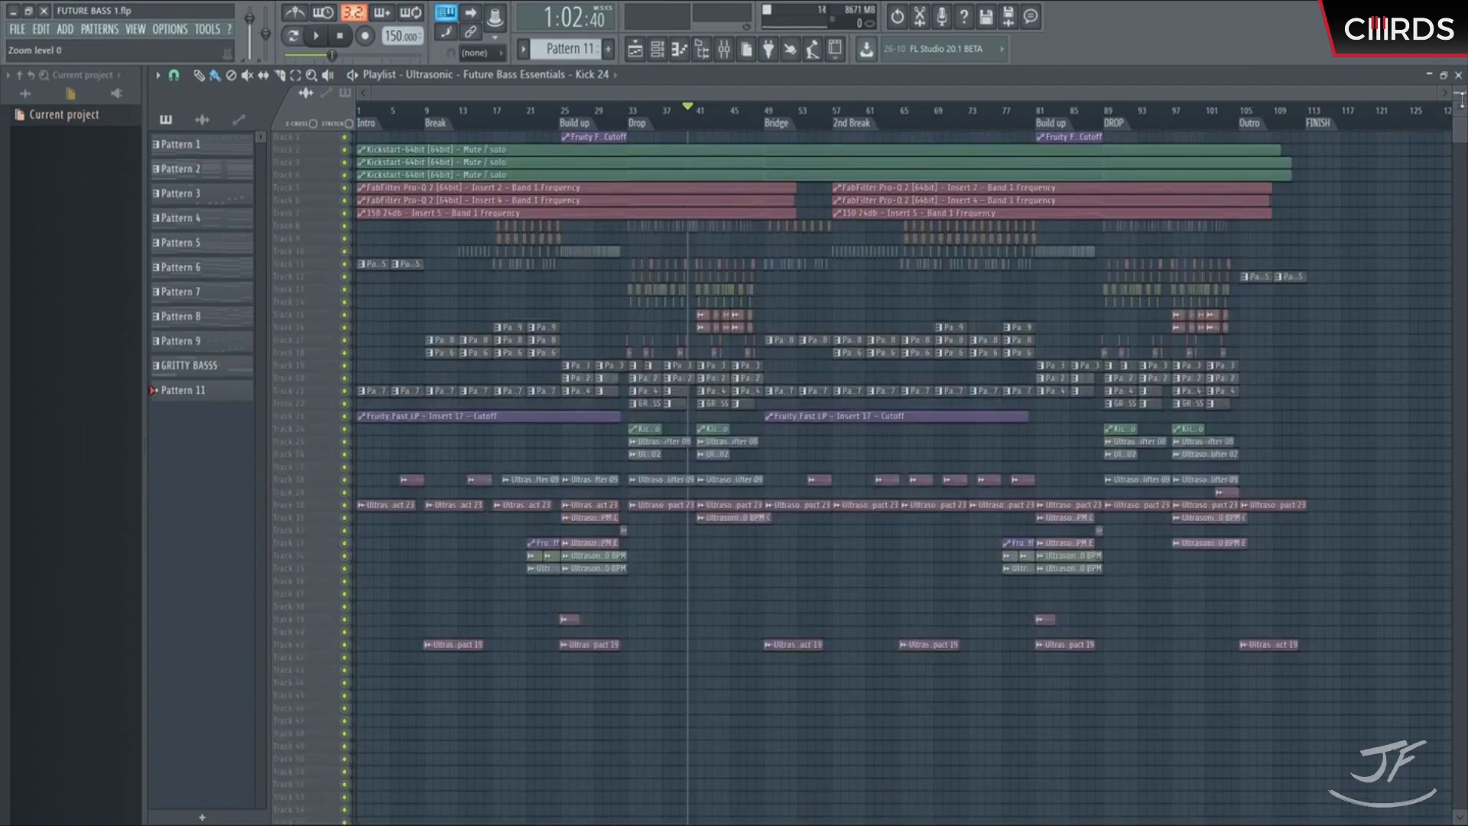